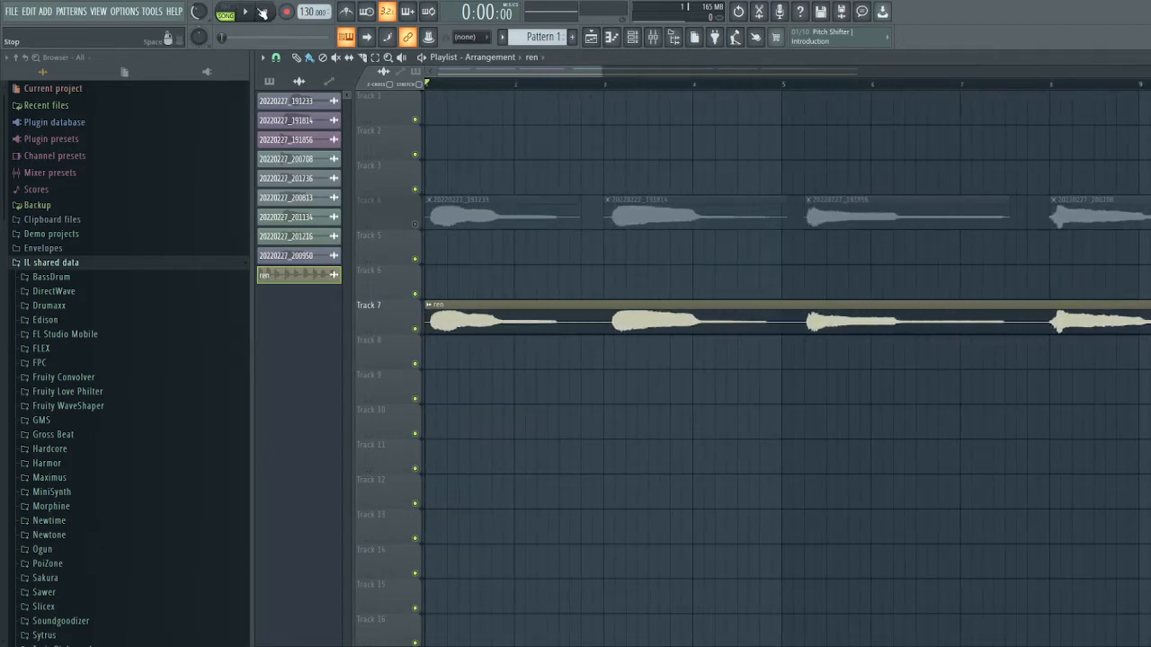
Play the ren clip on Track 7, sampling each recorded note along its length, and stop playback
{"action": "key", "text": "space"}
{"action": "scroll", "coordinate": [700, 86], "scroll_direction": "down", "scroll_amount": 1}
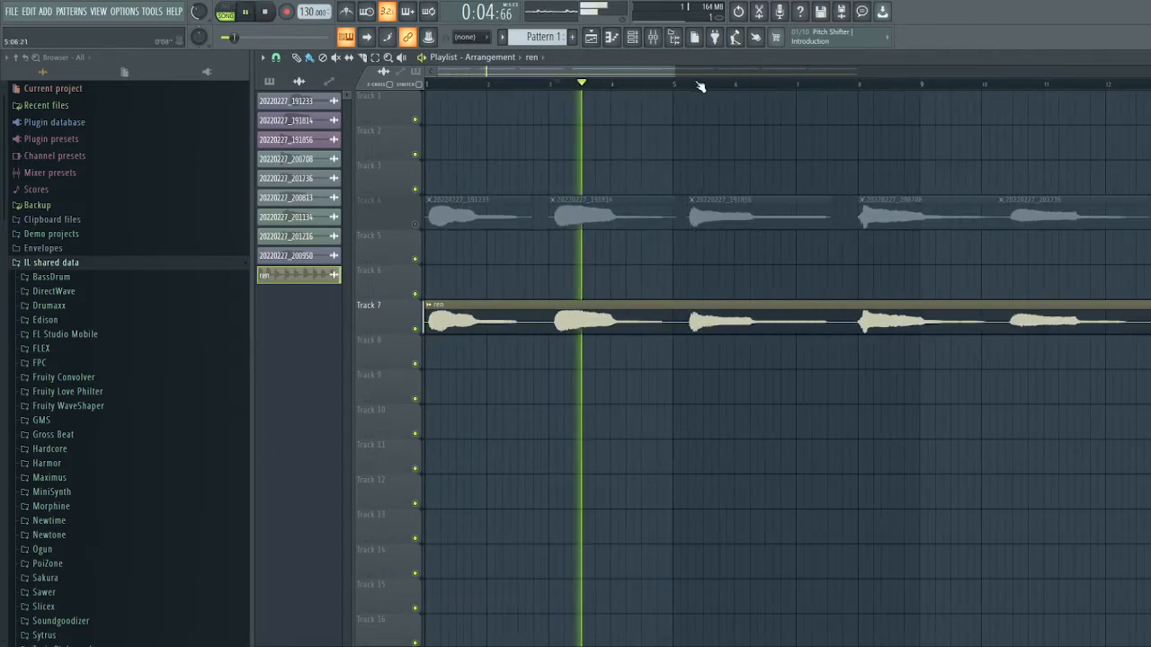
{"action": "scroll", "coordinate": [700, 87], "scroll_direction": "down", "scroll_amount": 2}
{"action": "left_click", "coordinate": [706, 85]}
{"action": "scroll", "coordinate": [719, 86], "scroll_direction": "down", "scroll_amount": 1}
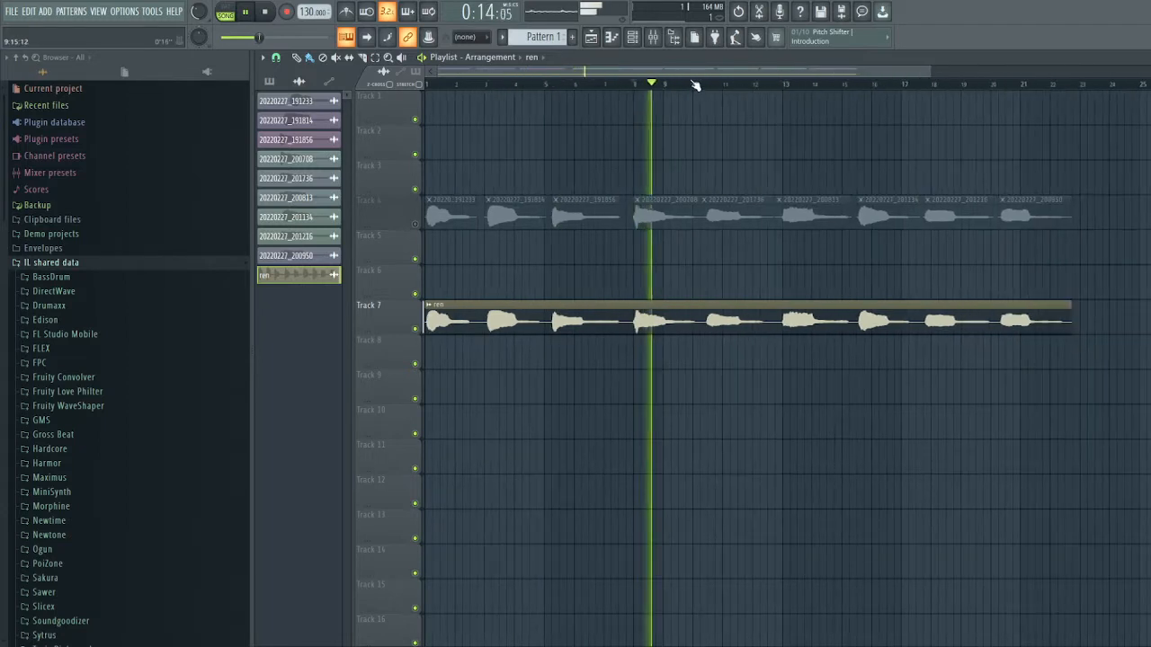
{"action": "left_click", "coordinate": [706, 83]}
{"action": "left_click", "coordinate": [783, 84]}
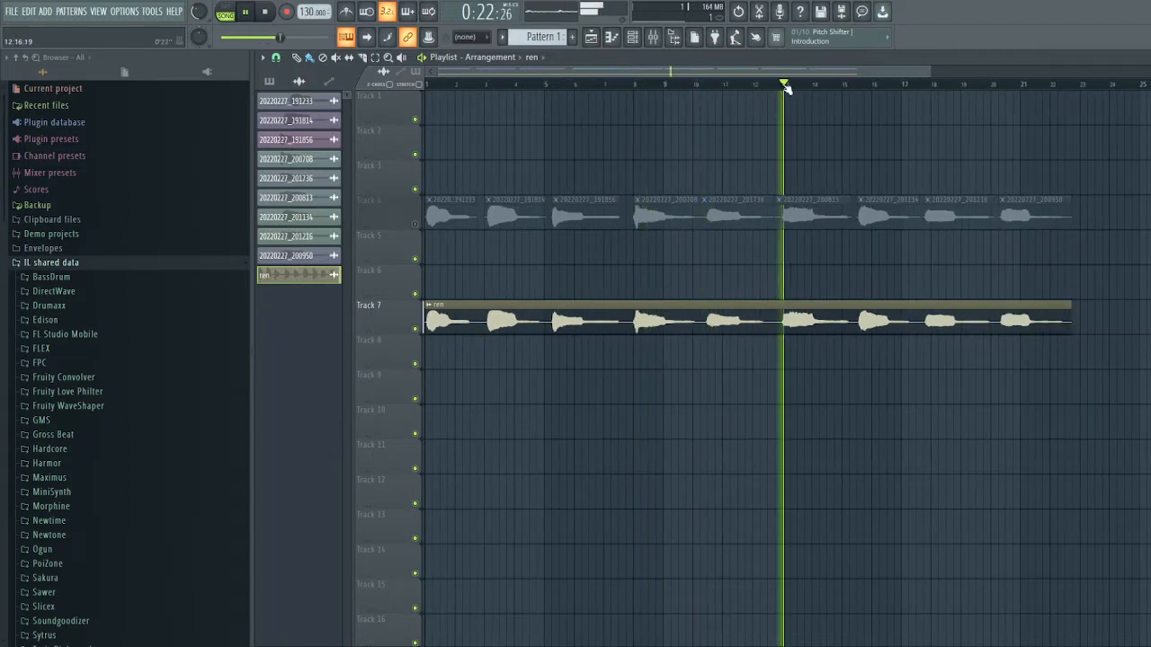
{"action": "left_click", "coordinate": [869, 85]}
{"action": "left_click", "coordinate": [931, 85]}
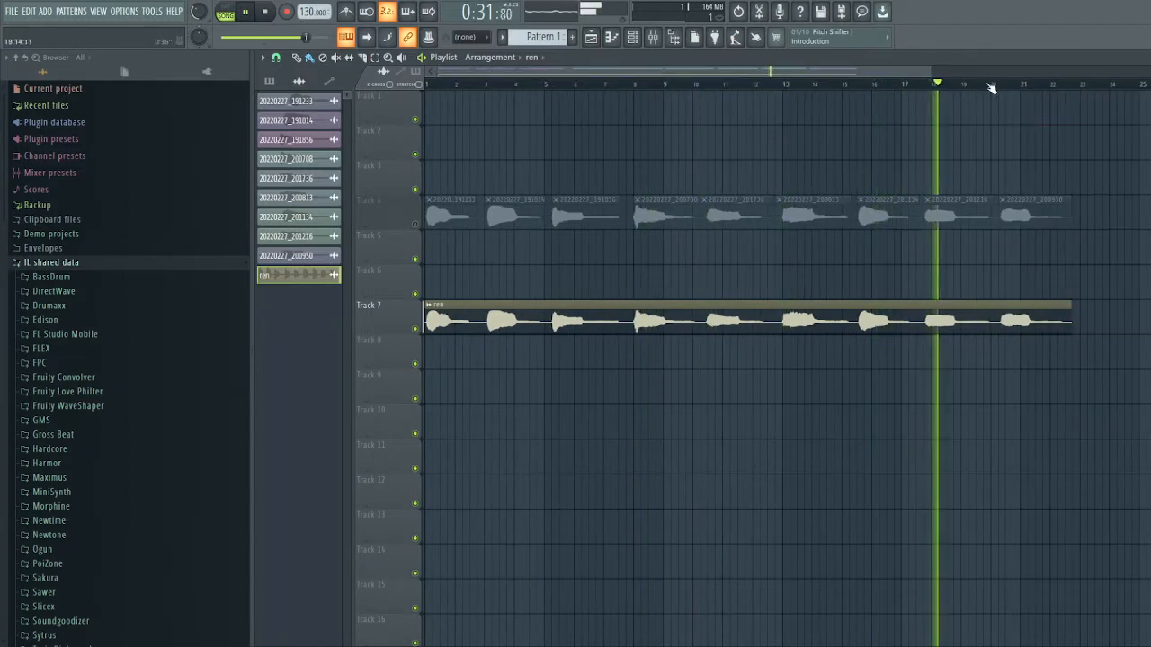
{"action": "left_click", "coordinate": [1015, 86]}
{"action": "left_click", "coordinate": [993, 86]}
{"action": "key", "text": "space"}
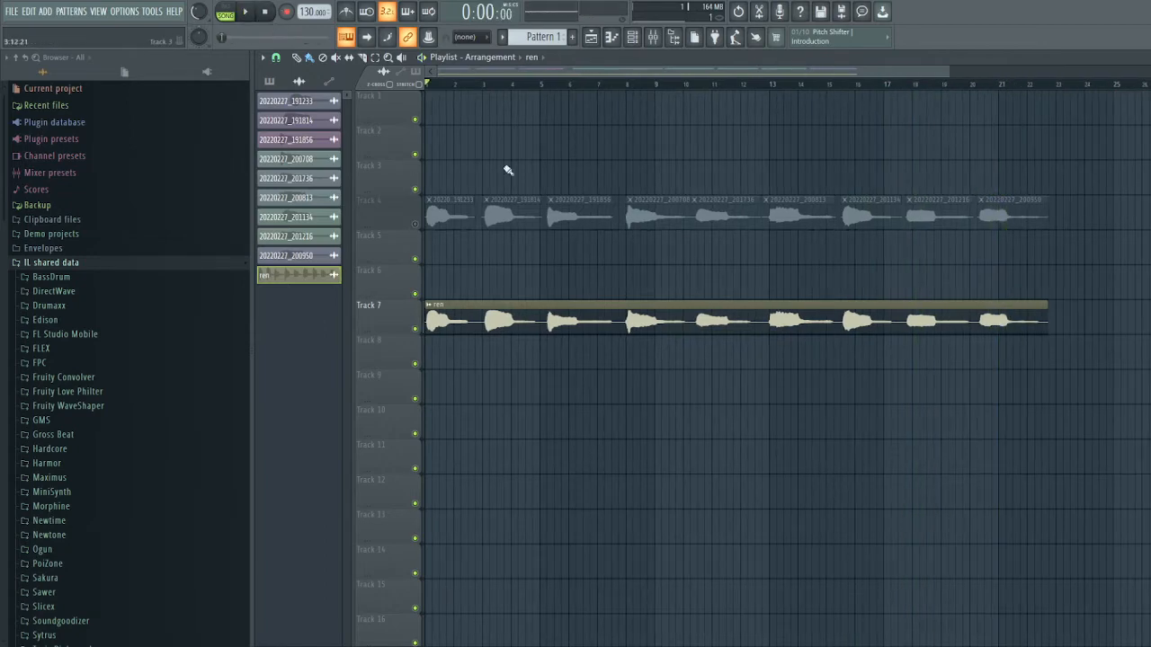
Route the ren clip to mixer track 4 and set Kerovee on that insert to tune only to the note C
{"action": "double_click", "coordinate": [553, 307]}
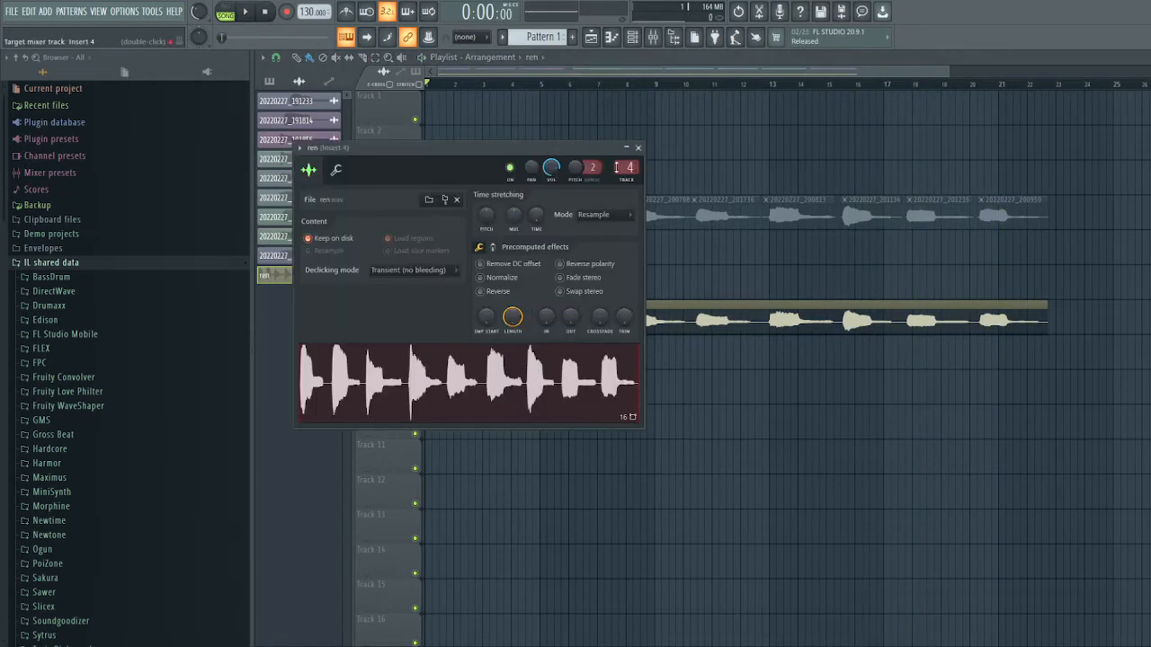
{"action": "left_click", "coordinate": [637, 147]}
{"action": "left_click", "coordinate": [653, 36]}
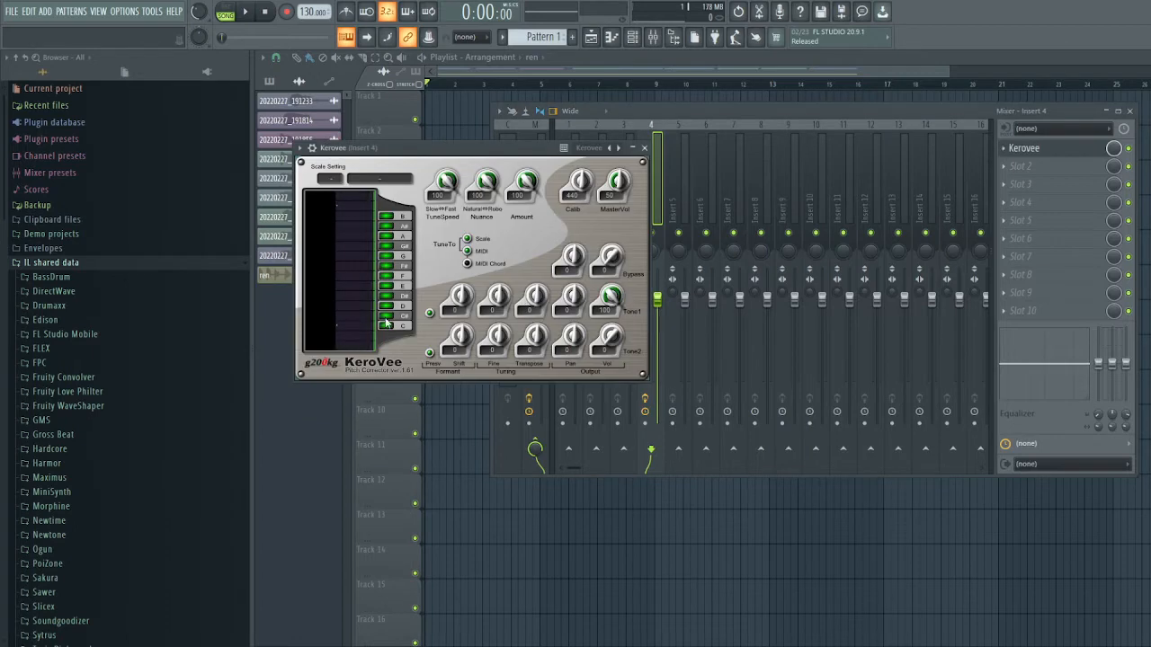
{"action": "left_click_drag", "start_coordinate": [387, 309], "coordinate": [388, 281]}
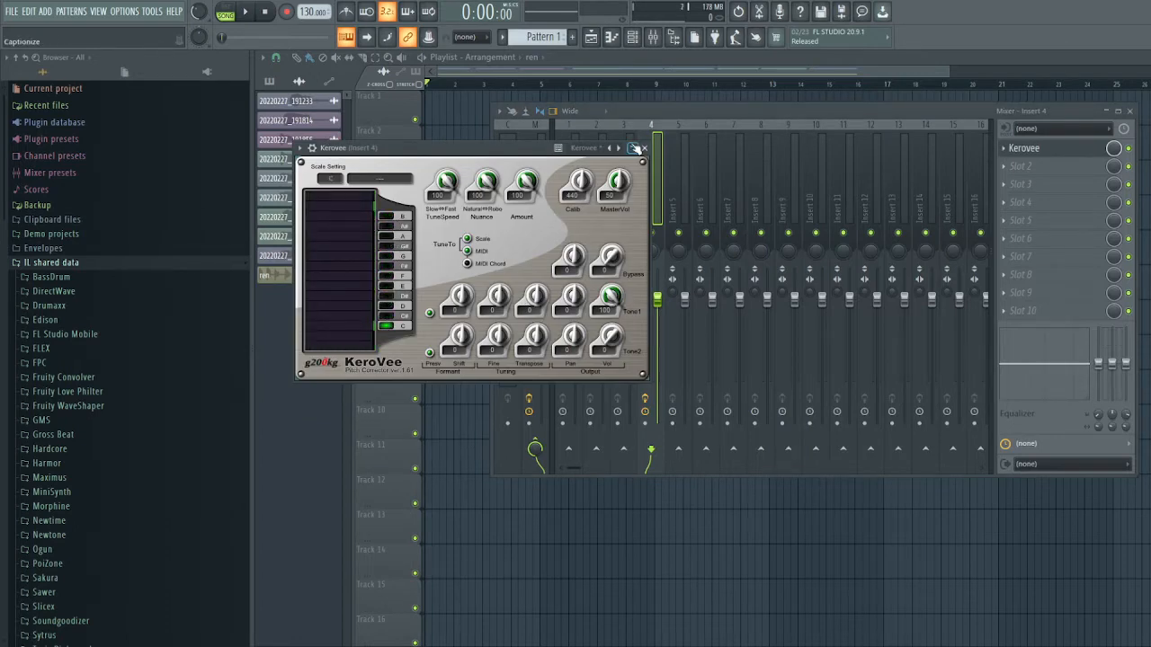
{"action": "left_click", "coordinate": [646, 148]}
{"action": "left_click", "coordinate": [1129, 110]}
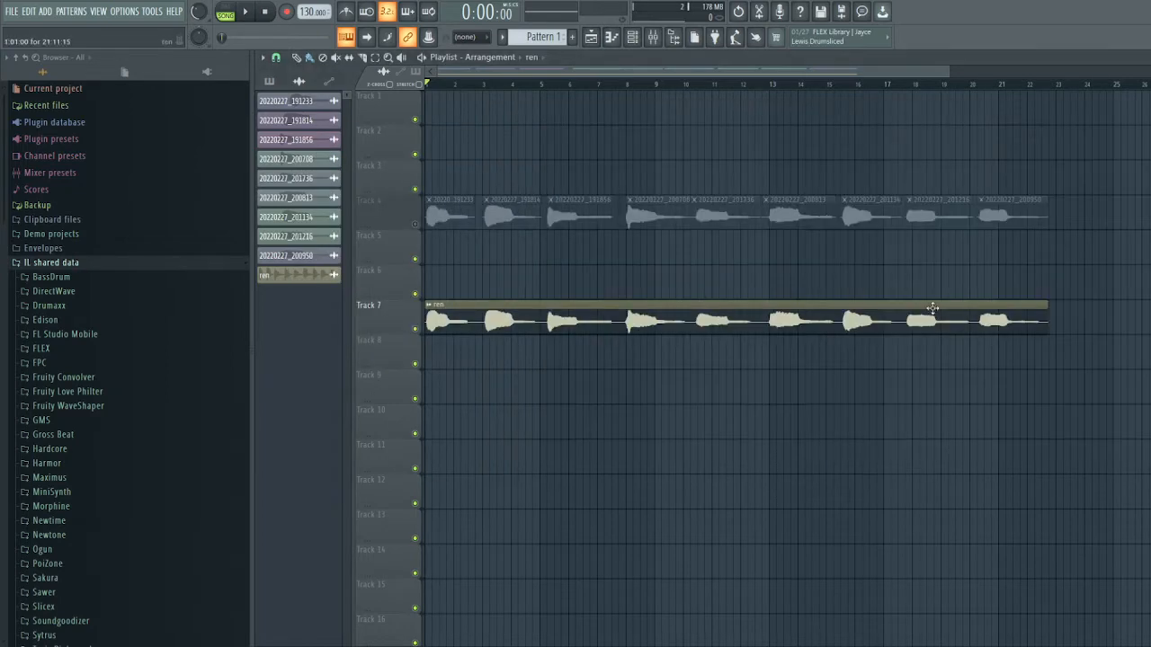
Render the pitch-corrected audio as renFull.wav and place it at the start of Track 9 with Track 7 muted
{"action": "scroll", "coordinate": [766, 81], "scroll_direction": "down", "scroll_amount": 2}
{"action": "scroll", "coordinate": [767, 81], "scroll_direction": "down", "scroll_amount": 2}
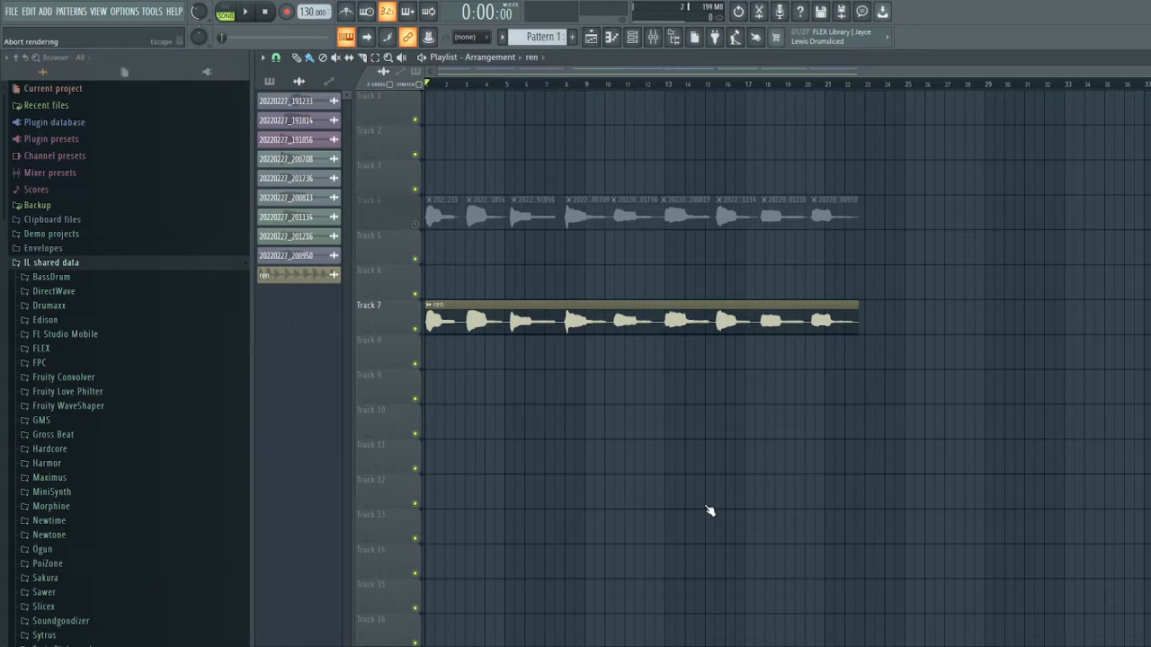
{"action": "left_click", "coordinate": [414, 328]}
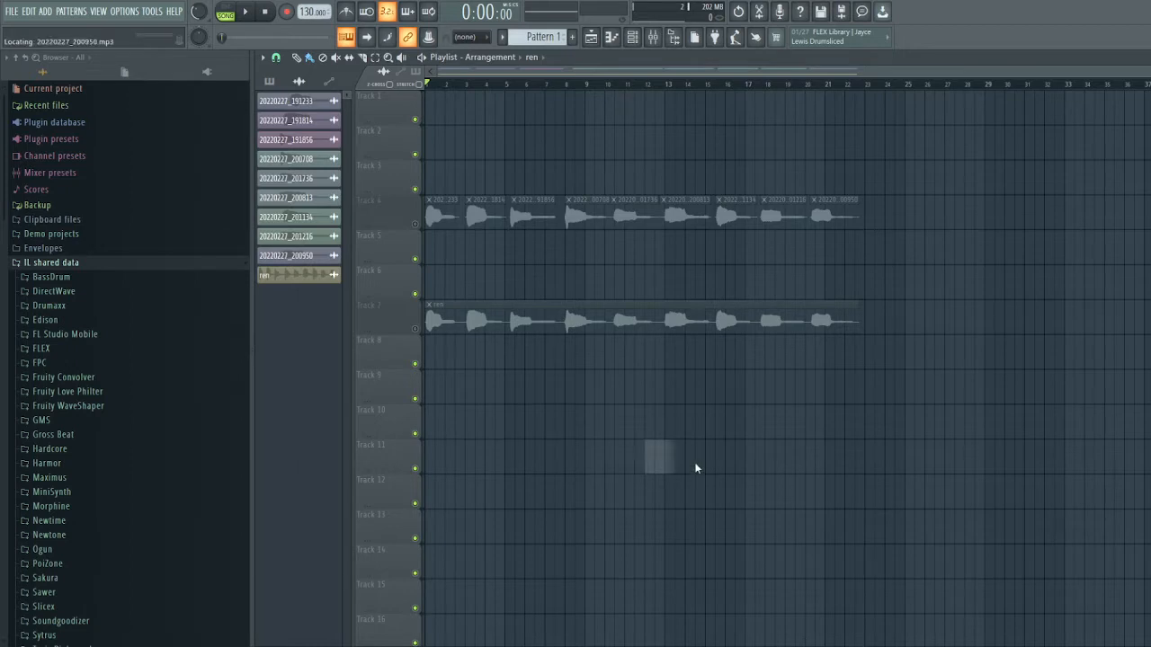
{"action": "left_click_drag", "start_coordinate": [695, 467], "coordinate": [450, 369]}
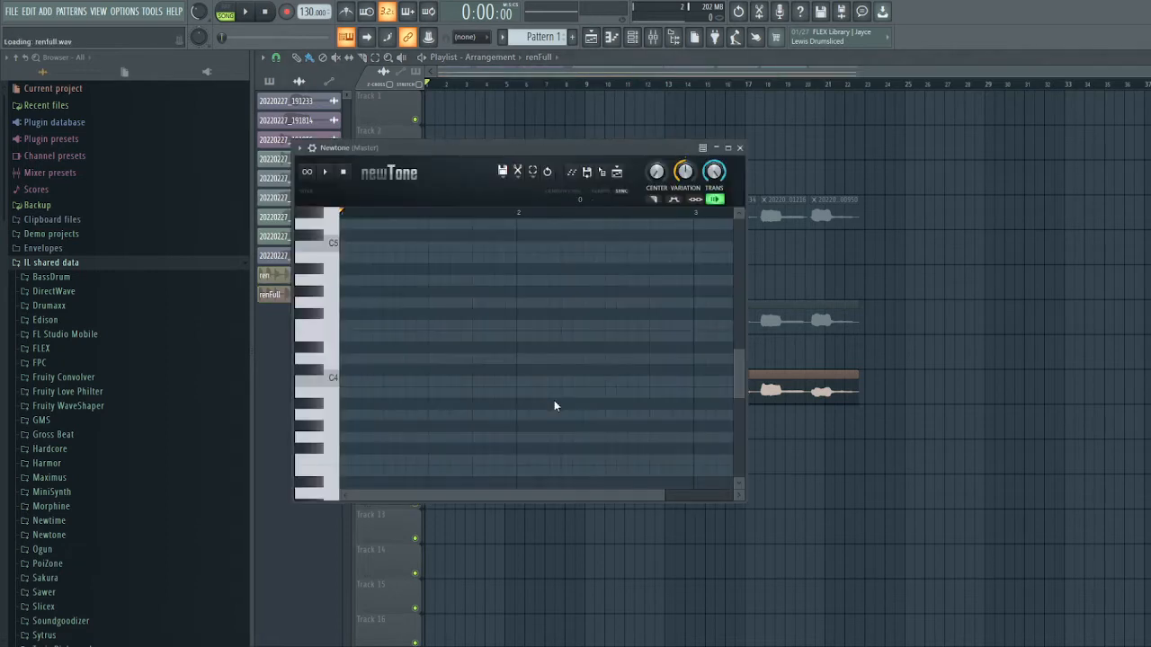
Load renFull.wav into Newtone and set Variation and Transition to 0% and Center to its maximum
{"action": "scroll", "coordinate": [513, 299], "scroll_direction": "down", "scroll_amount": 1}
{"action": "scroll", "coordinate": [513, 299], "scroll_direction": "up", "scroll_amount": 2}
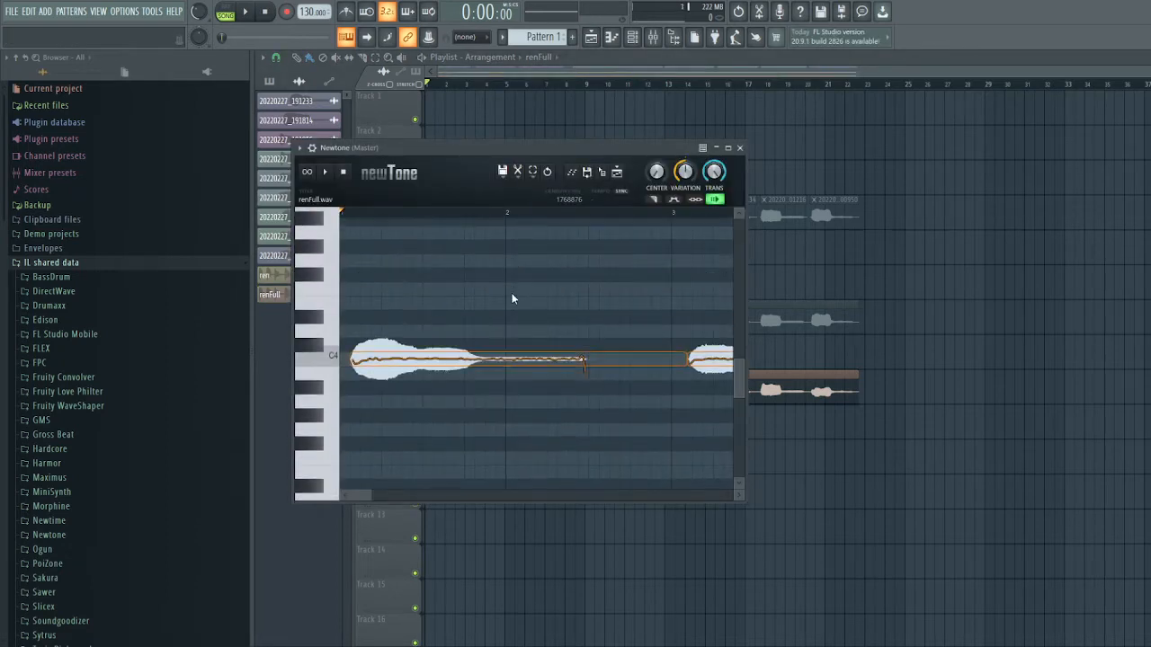
{"action": "scroll", "coordinate": [477, 211], "scroll_direction": "down", "scroll_amount": 3}
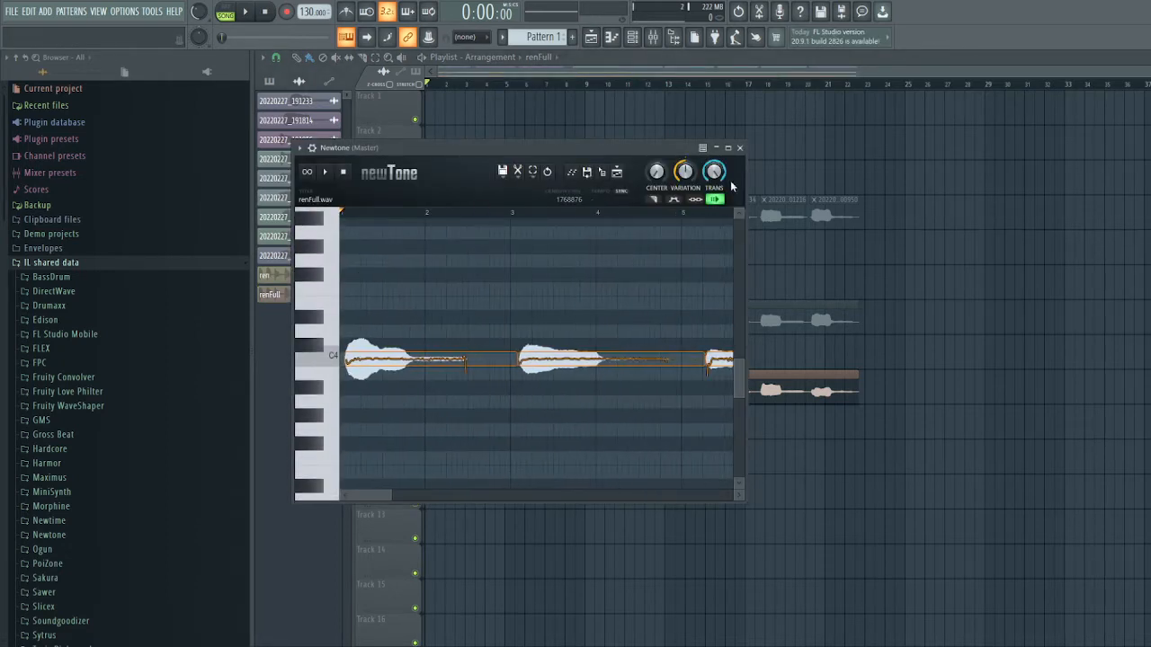
{"action": "left_click_drag", "start_coordinate": [692, 172], "coordinate": [692, 225]}
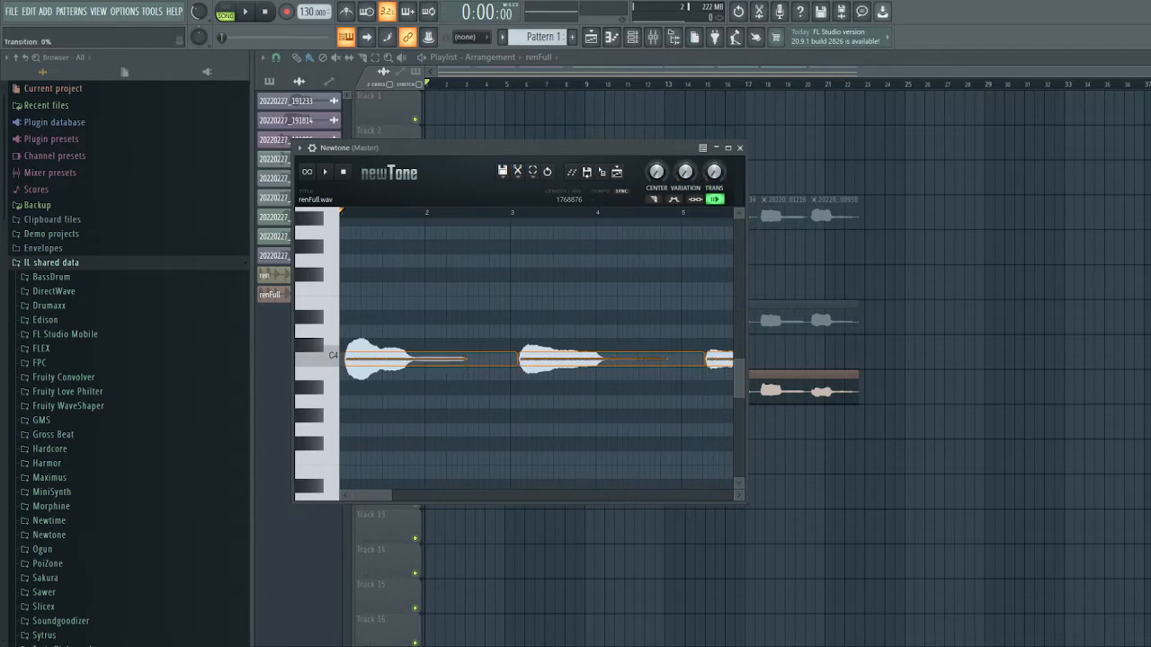
{"action": "left_click_drag", "start_coordinate": [654, 176], "coordinate": [653, 135]}
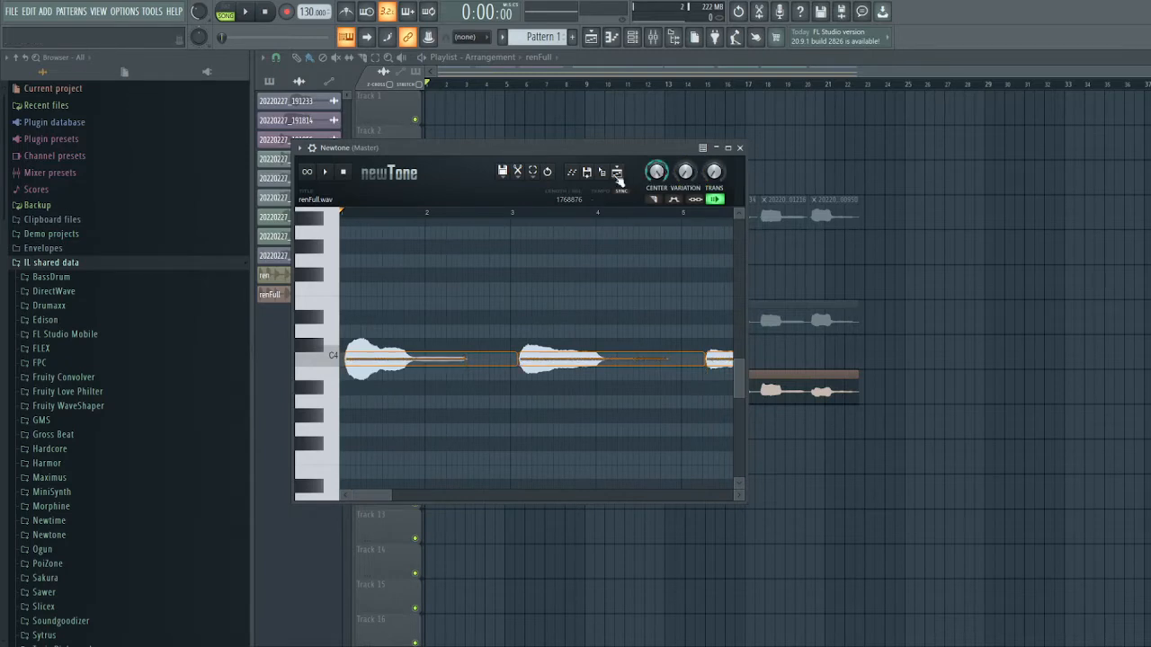
Save the Newtone-tuned audio as renFull_1.wav and place it at the start of Track 11 with Track 9 muted
{"action": "scroll", "coordinate": [431, 231], "scroll_direction": "up", "scroll_amount": 1}
{"action": "scroll", "coordinate": [534, 218], "scroll_direction": "down", "scroll_amount": 2}
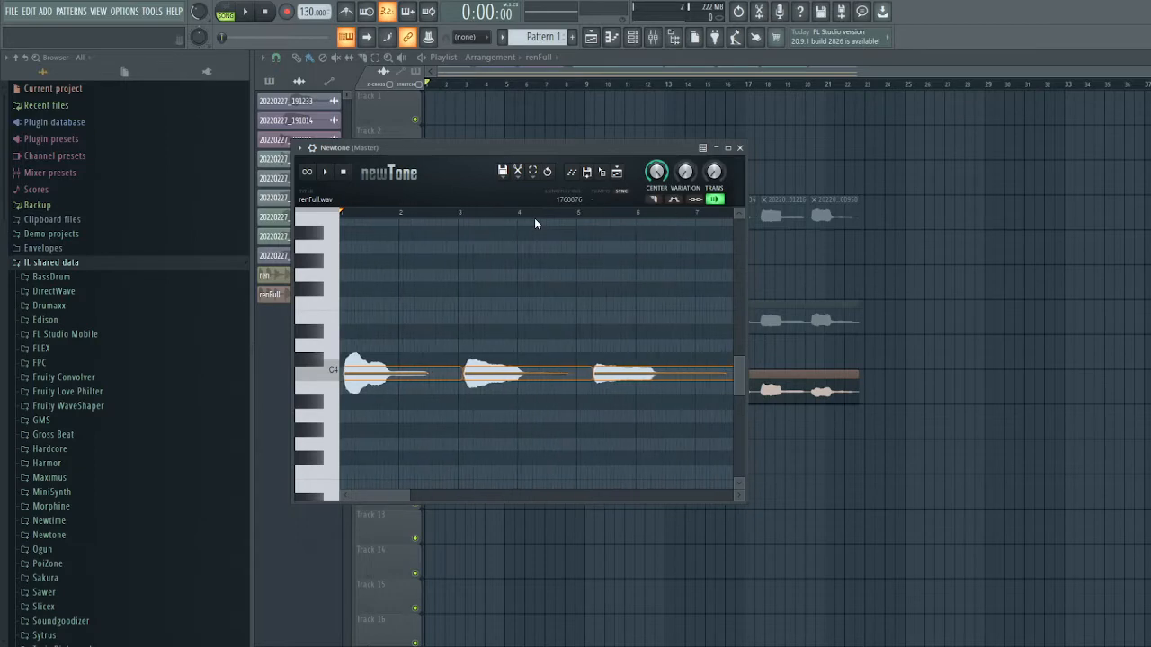
{"action": "scroll", "coordinate": [534, 217], "scroll_direction": "down", "scroll_amount": 5}
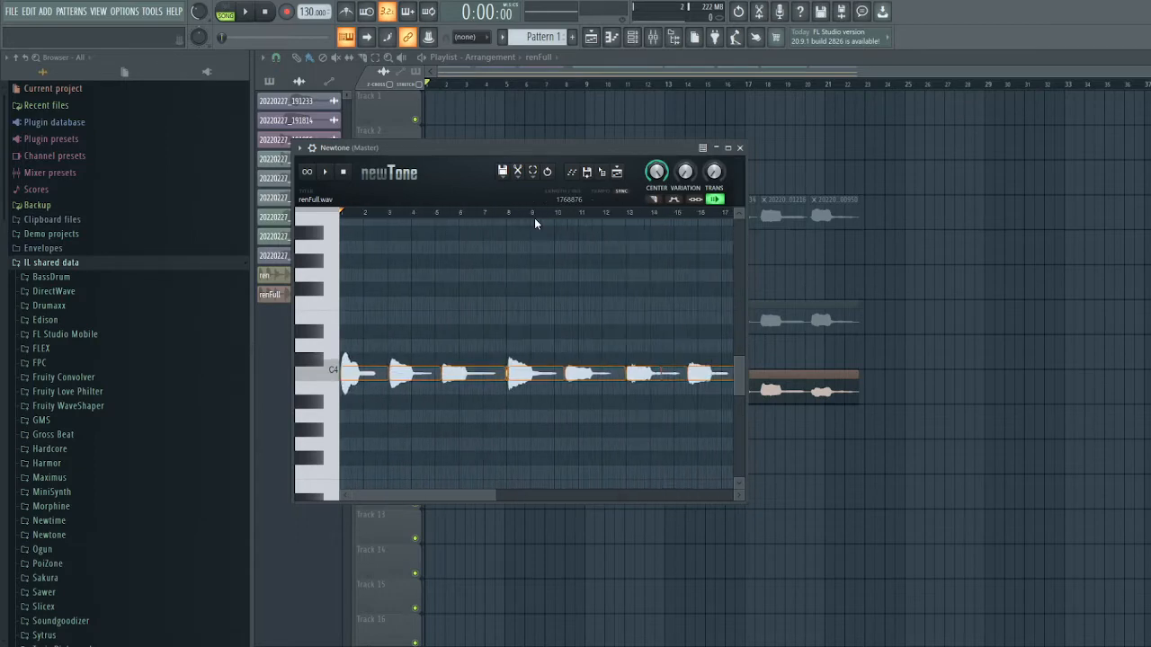
{"action": "scroll", "coordinate": [534, 217], "scroll_direction": "down", "scroll_amount": 3}
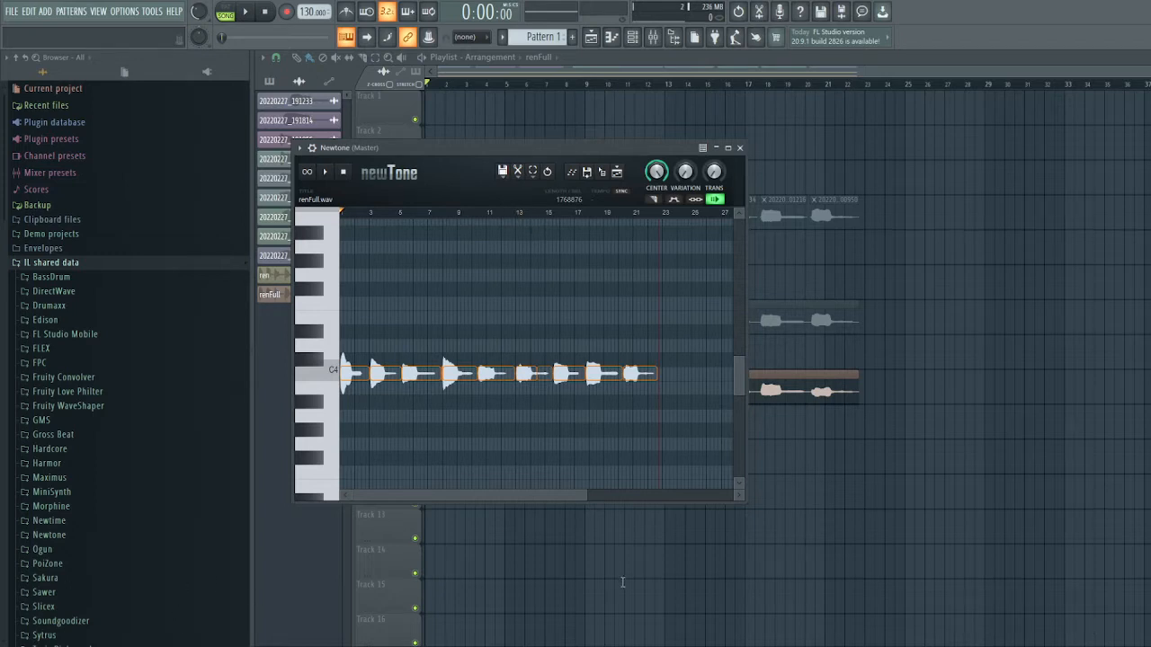
{"action": "left_click", "coordinate": [740, 147]}
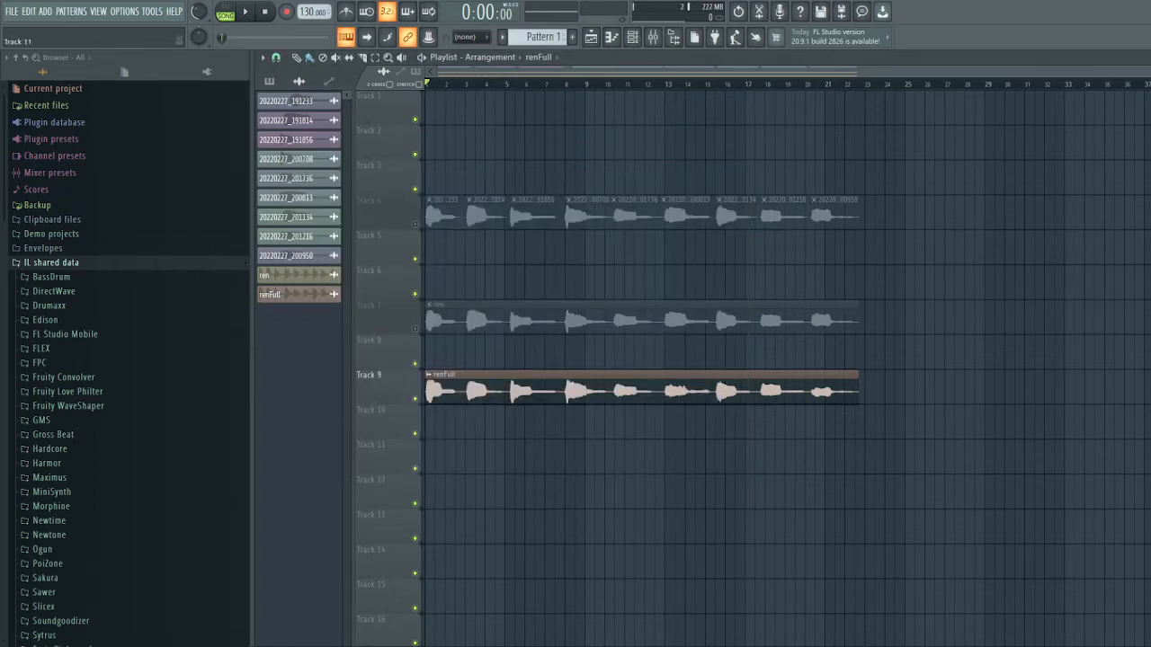
{"action": "left_click", "coordinate": [463, 454]}
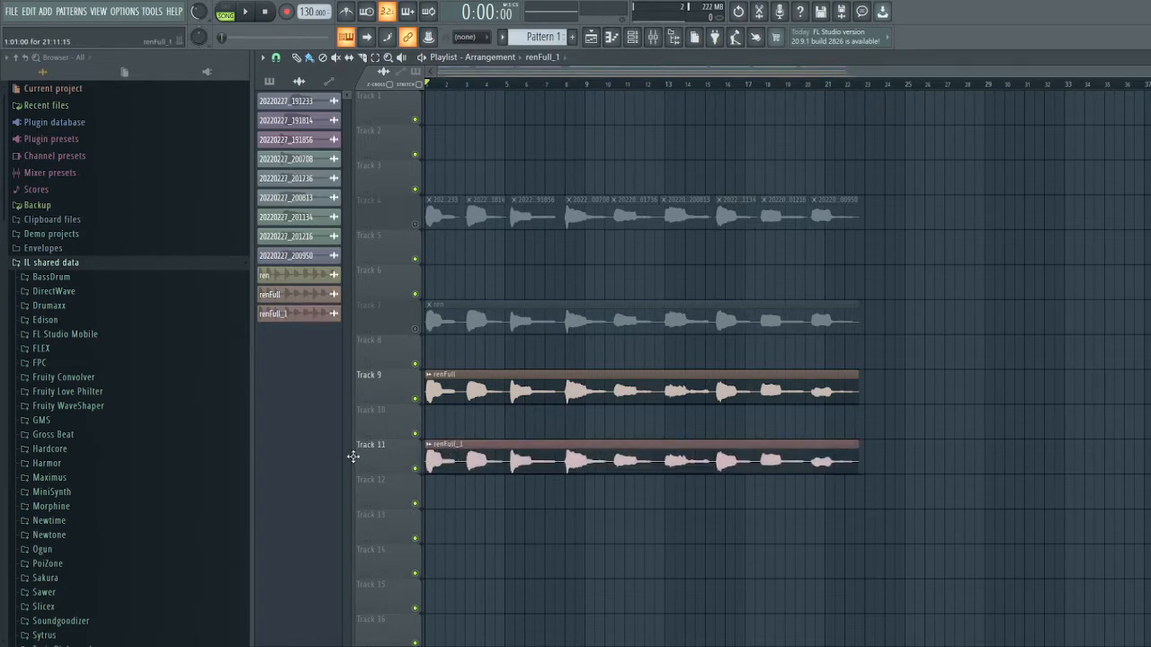
{"action": "double_click", "coordinate": [440, 456]}
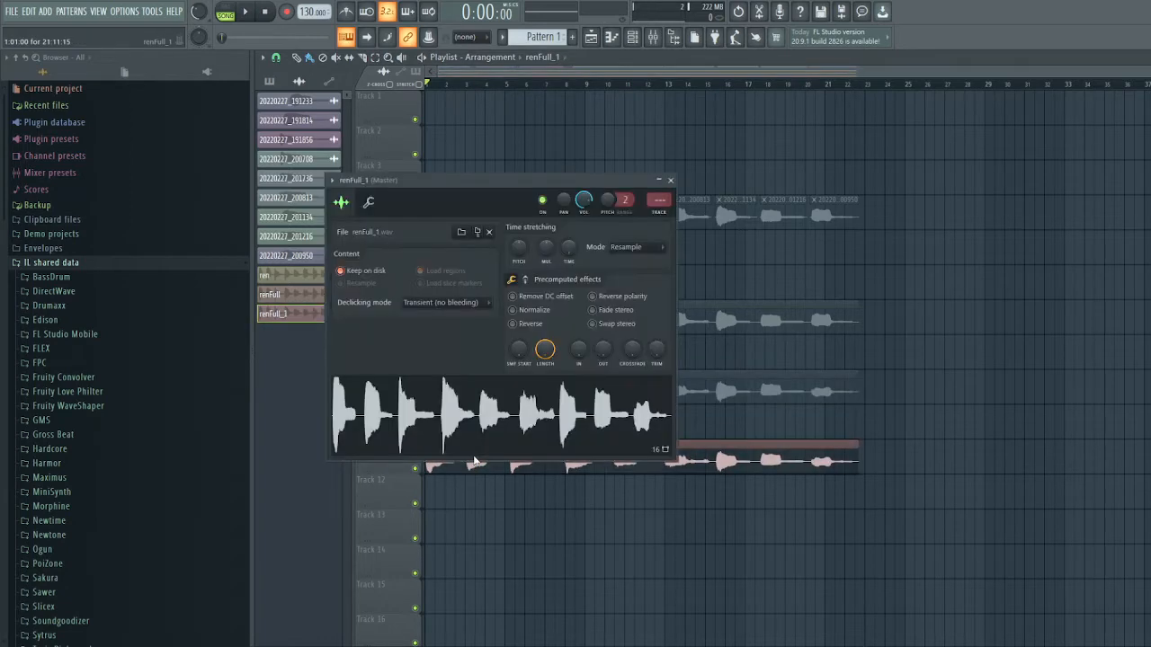
{"action": "left_click", "coordinate": [669, 180]}
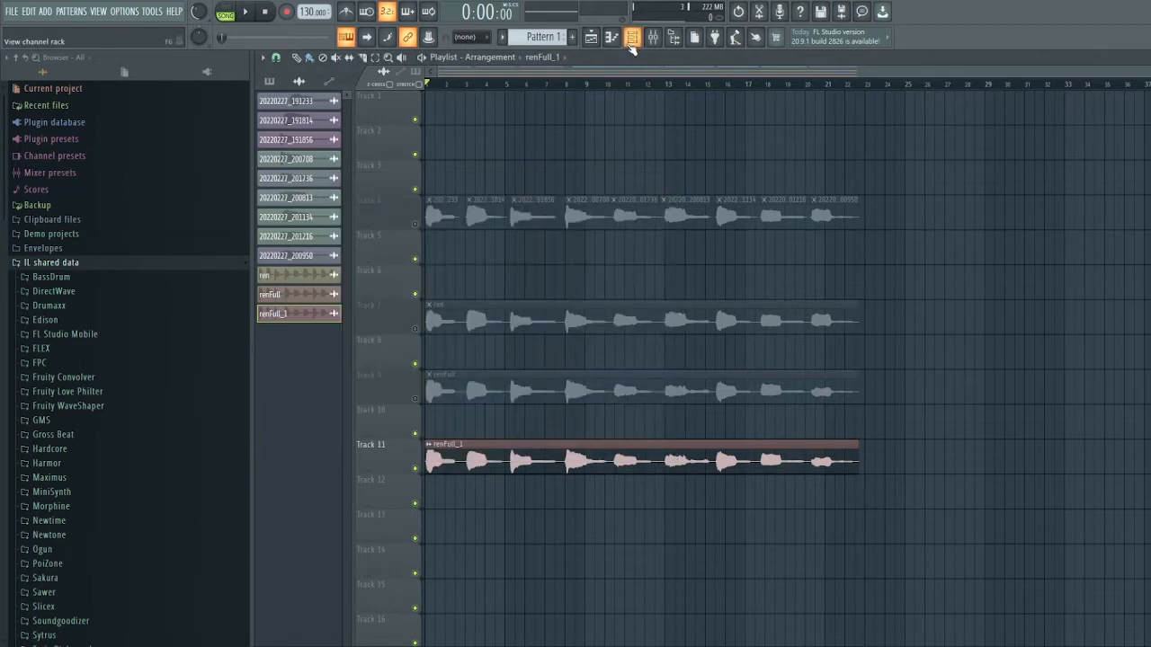
Replace the 808 Snare channel with Slicex and load the renFull_1 sample into it
{"action": "left_click", "coordinate": [632, 36]}
{"action": "left_click", "coordinate": [794, 65]}
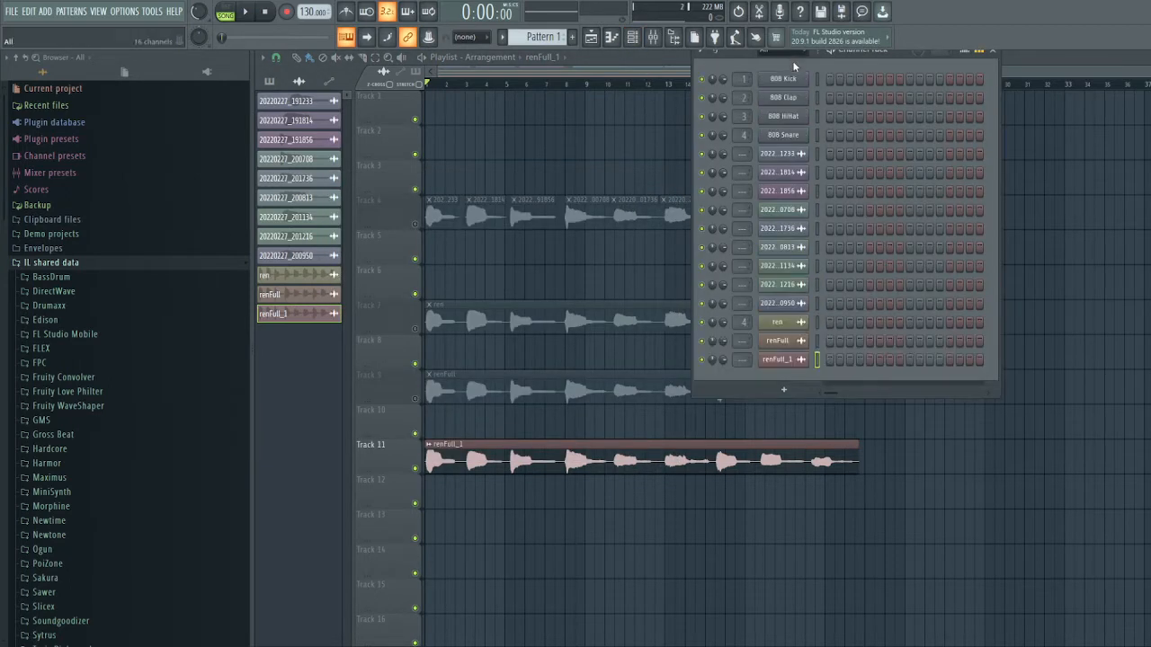
{"action": "left_click", "coordinate": [782, 137]}
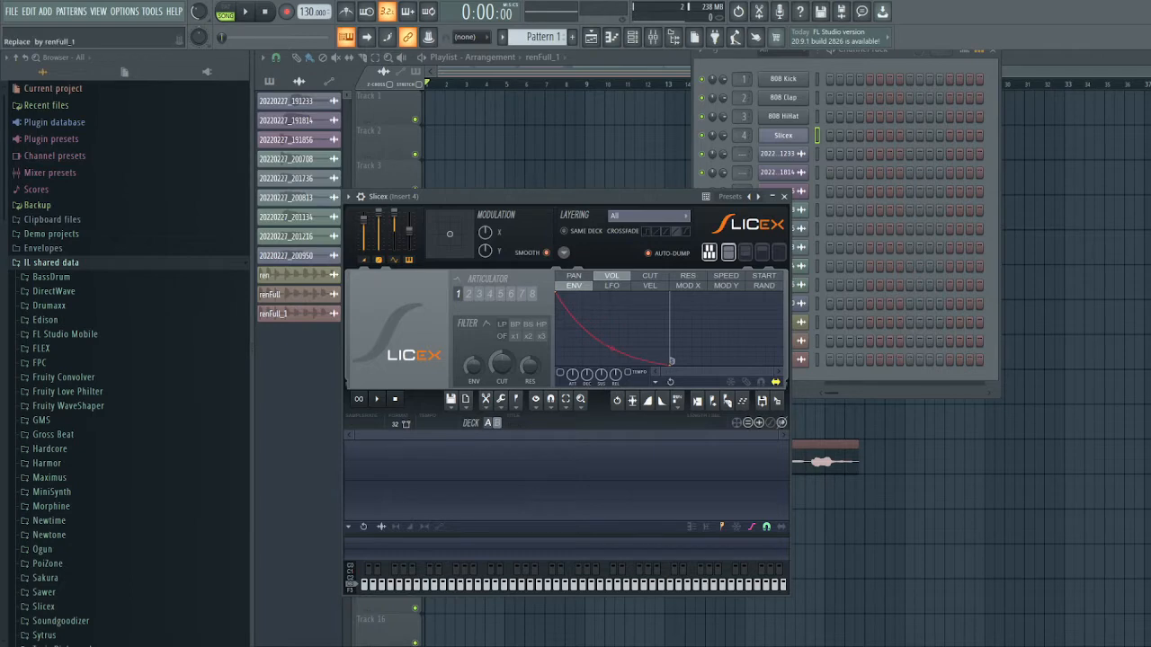
{"action": "left_click_drag", "start_coordinate": [285, 314], "coordinate": [533, 459]}
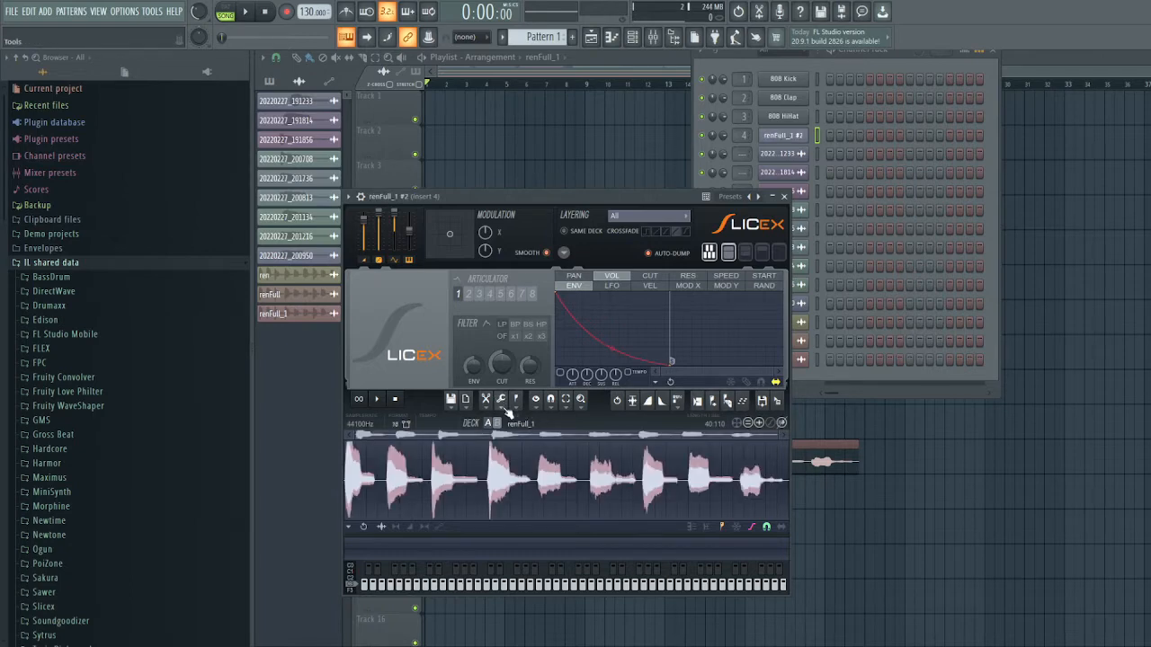
Auto-slice renFull_1 into markers in Slicex and turn off Auto-dump
{"action": "left_click", "coordinate": [770, 415]}
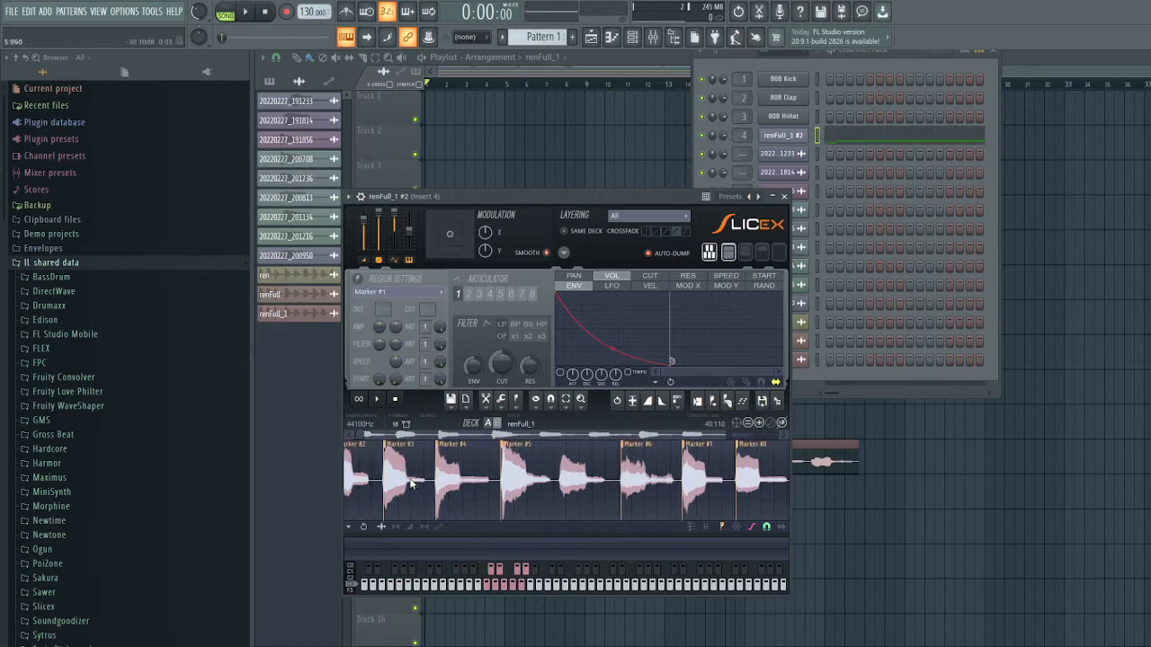
{"action": "scroll", "coordinate": [500, 473], "scroll_direction": "up", "scroll_amount": 6}
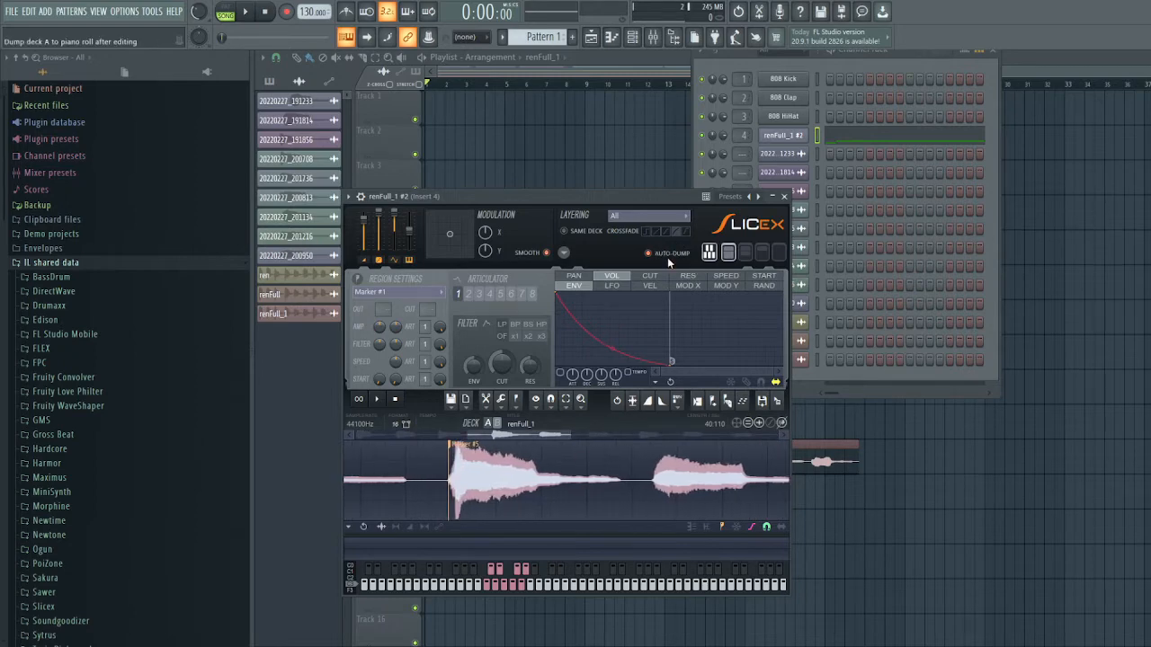
{"action": "scroll", "coordinate": [437, 498], "scroll_direction": "up", "scroll_amount": 2}
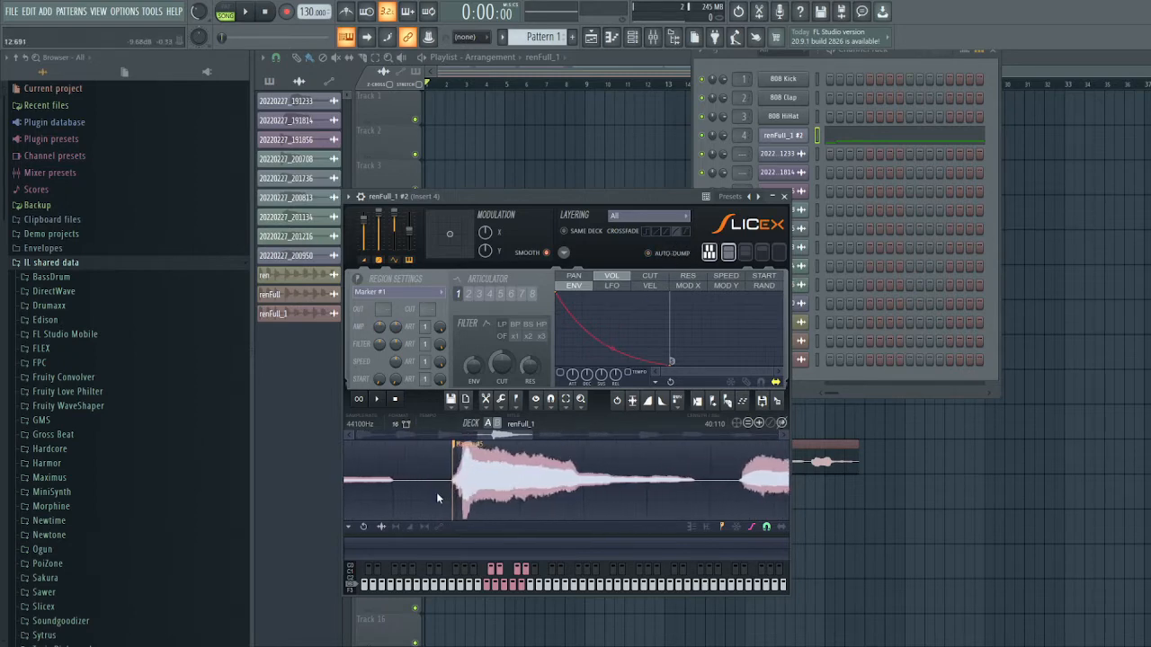
Move Marker #5 past the soft onset of its note to 13:123, previewing the slice between adjustments
{"action": "scroll", "coordinate": [437, 498], "scroll_direction": "up", "scroll_amount": 3}
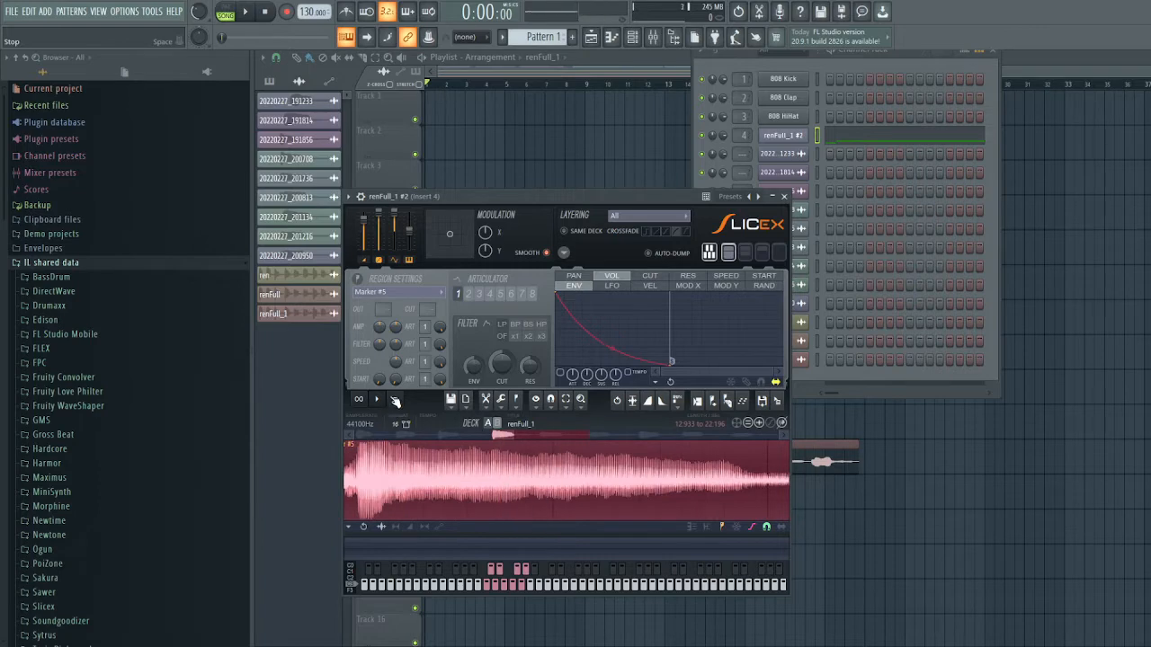
{"action": "mouse_move", "coordinate": [755, 476]}
{"action": "left_mouse_down"}
{"action": "mouse_move", "coordinate": [352, 465]}
{"action": "mouse_move", "coordinate": [771, 470]}
{"action": "left_mouse_up"}
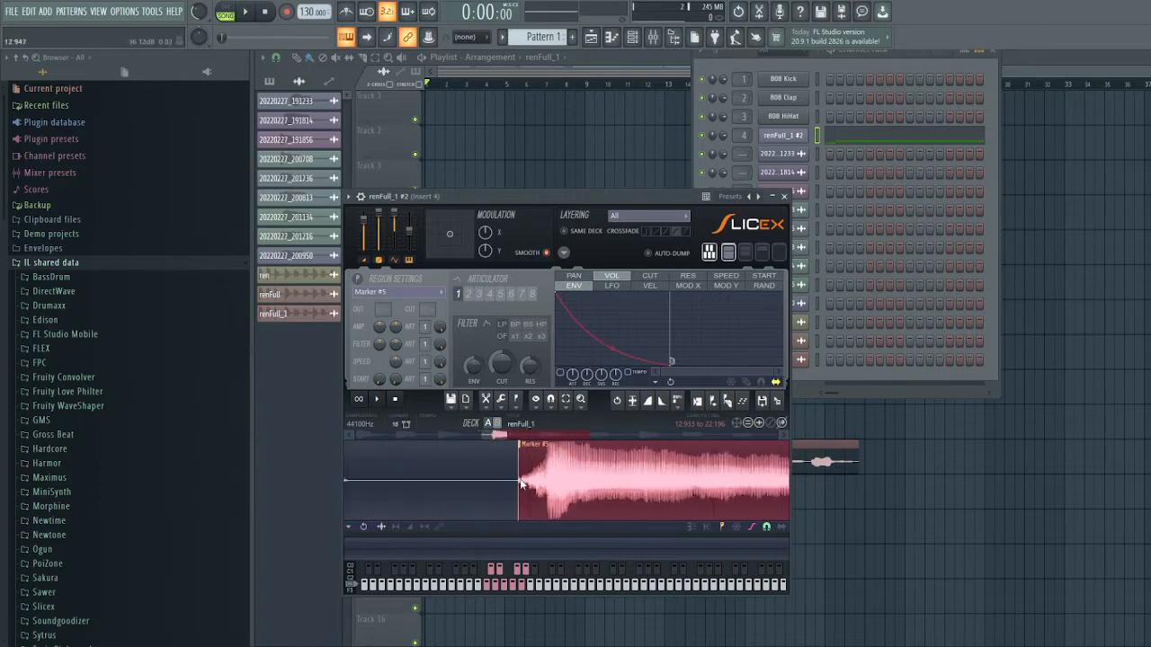
{"action": "left_click_drag", "start_coordinate": [525, 446], "coordinate": [581, 454]}
{"action": "left_click", "coordinate": [377, 400]}
{"action": "left_click", "coordinate": [396, 400]}
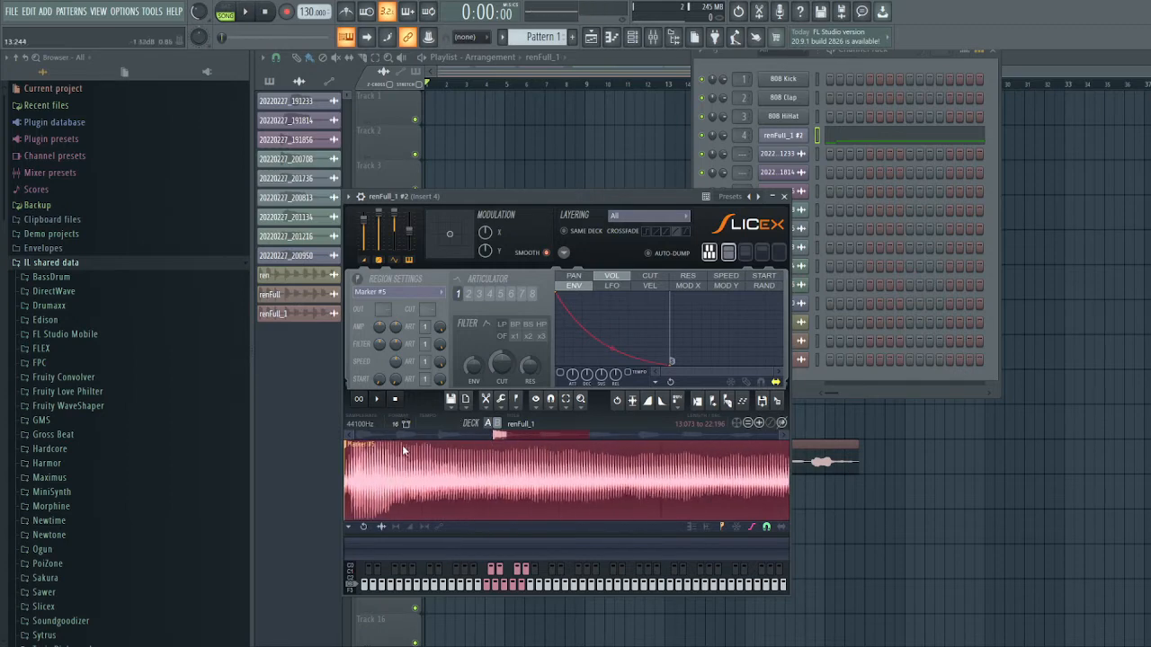
{"action": "left_click_drag", "start_coordinate": [372, 473], "coordinate": [461, 493]}
{"action": "left_click", "coordinate": [397, 399]}
{"action": "left_click_drag", "start_coordinate": [415, 449], "coordinate": [423, 450]}
{"action": "scroll", "coordinate": [430, 457], "scroll_direction": "down", "scroll_amount": 2}
{"action": "left_click", "coordinate": [402, 402]}
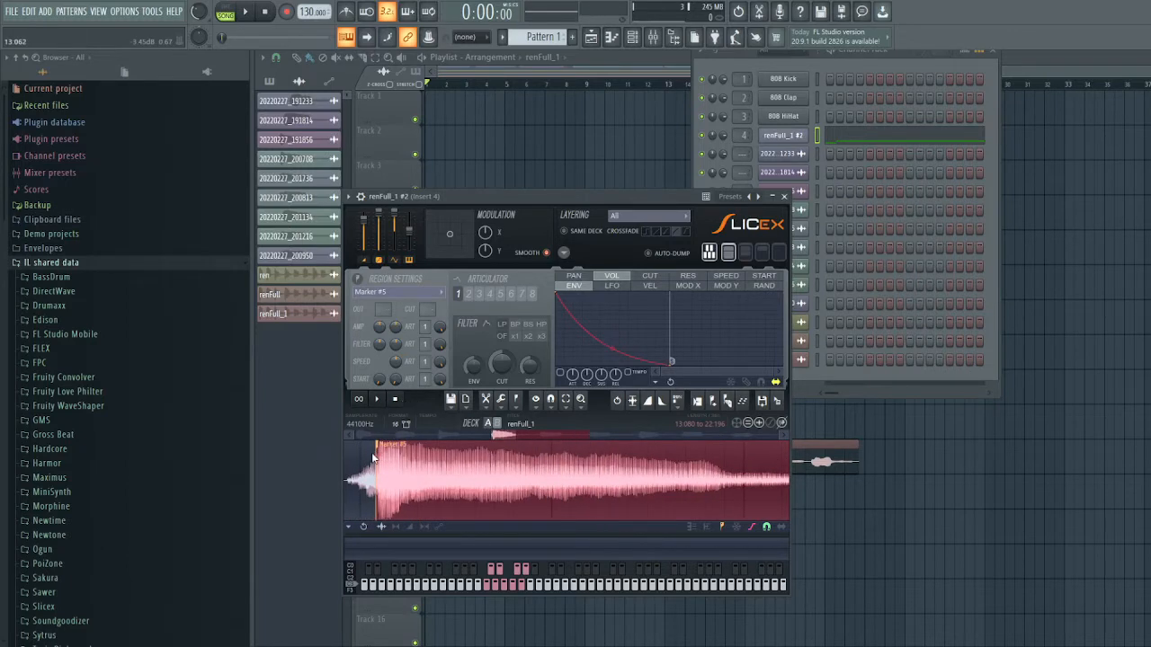
{"action": "scroll", "coordinate": [373, 459], "scroll_direction": "up", "scroll_amount": 4}
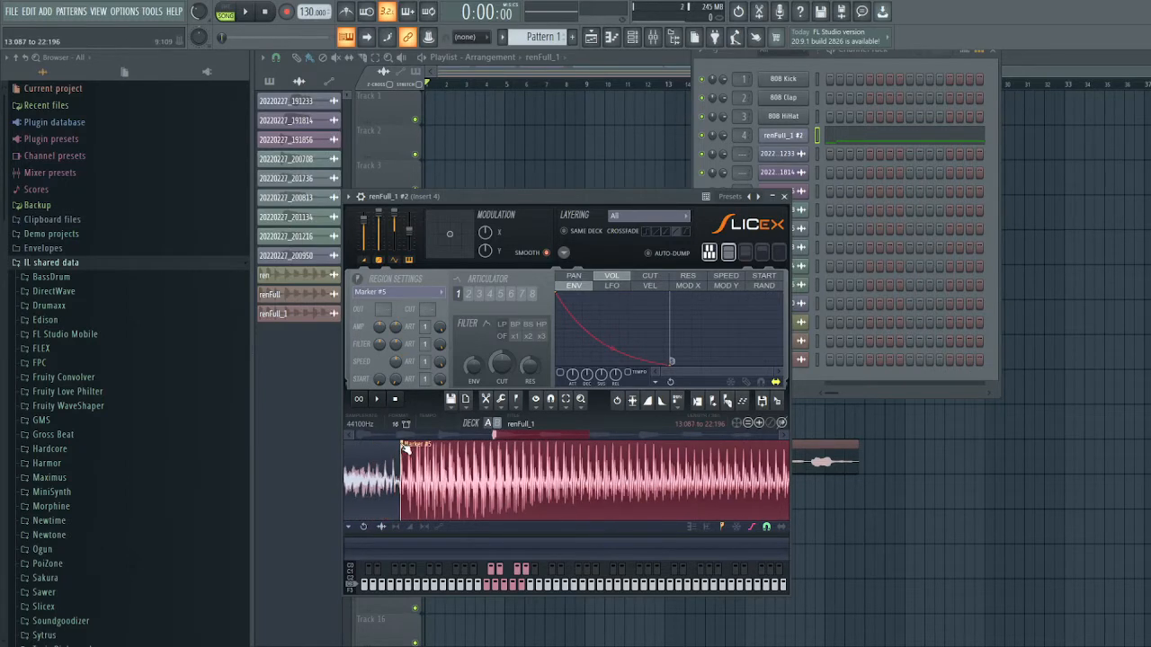
{"action": "left_click_drag", "start_coordinate": [404, 448], "coordinate": [373, 449]}
{"action": "scroll", "coordinate": [415, 464], "scroll_direction": "down", "scroll_amount": 2}
{"action": "scroll", "coordinate": [370, 453], "scroll_direction": "down", "scroll_amount": 1}
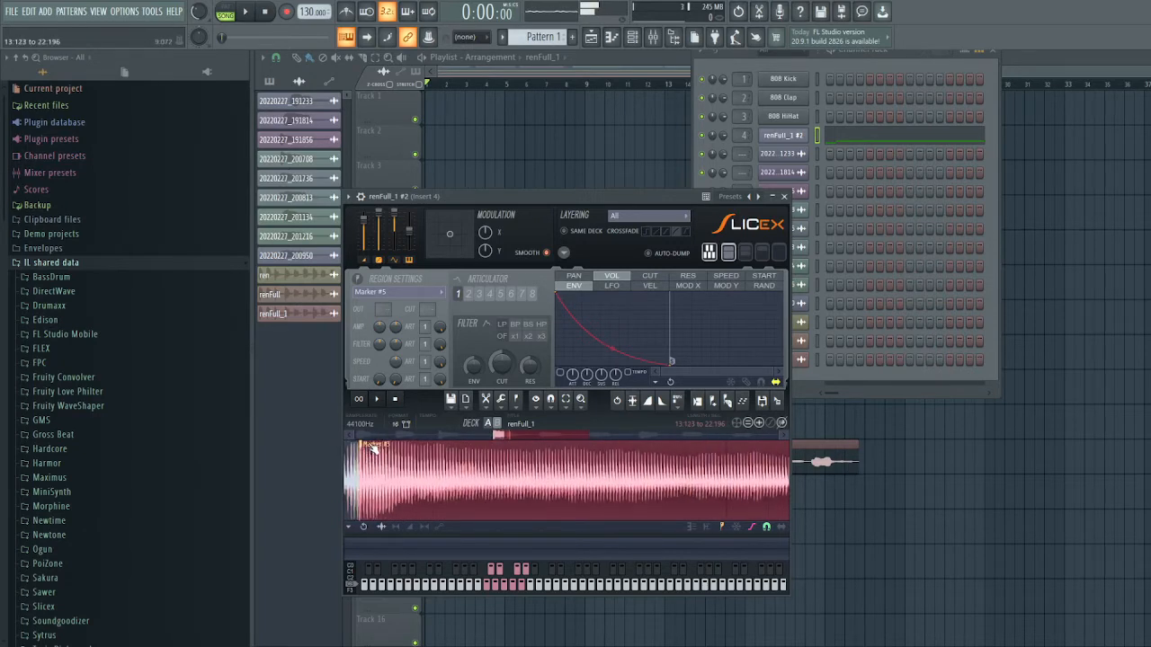
Add a marker just past the soft onset of the second note in the Marker #5 slice, at about 17:805, and preview it
{"action": "left_click", "coordinate": [380, 471]}
{"action": "scroll", "coordinate": [378, 475], "scroll_direction": "down", "scroll_amount": 4}
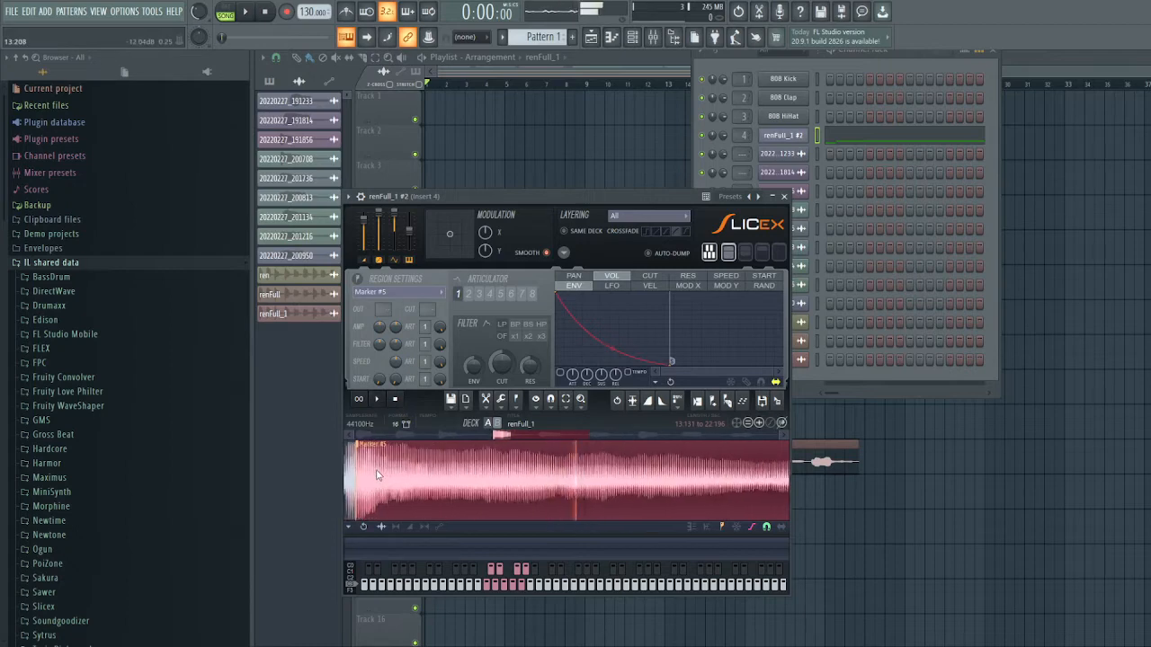
{"action": "scroll", "coordinate": [378, 477], "scroll_direction": "down", "scroll_amount": 5}
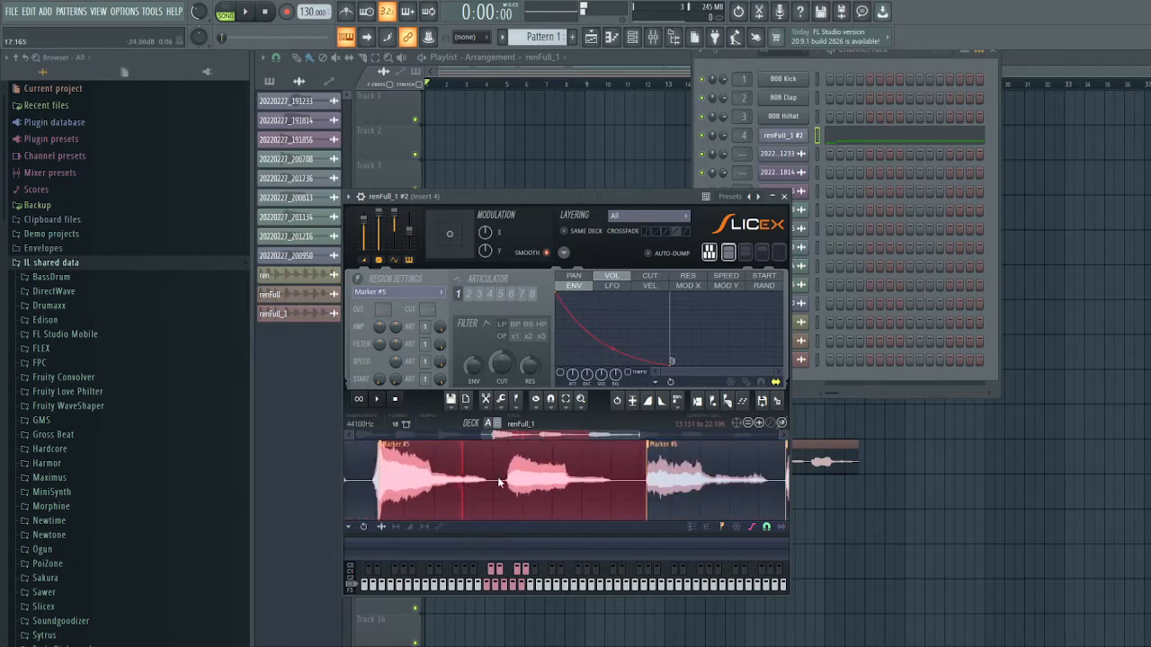
{"action": "scroll", "coordinate": [506, 481], "scroll_direction": "up", "scroll_amount": 6}
{"action": "scroll", "coordinate": [507, 476], "scroll_direction": "up", "scroll_amount": 2}
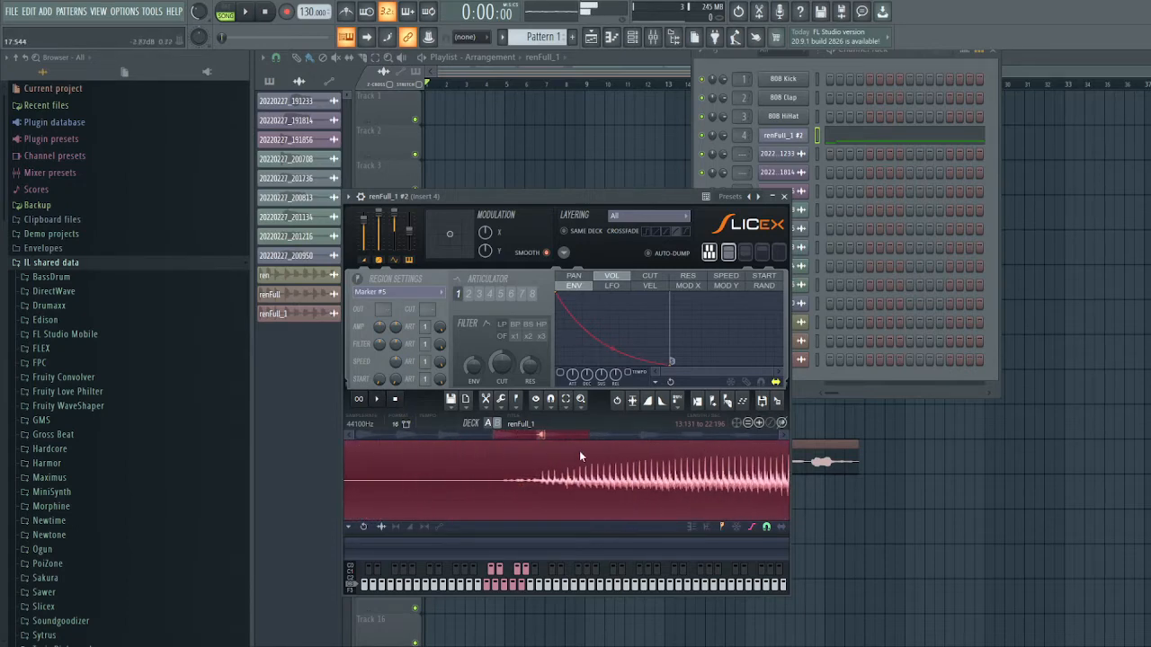
{"action": "left_click", "coordinate": [614, 484]}
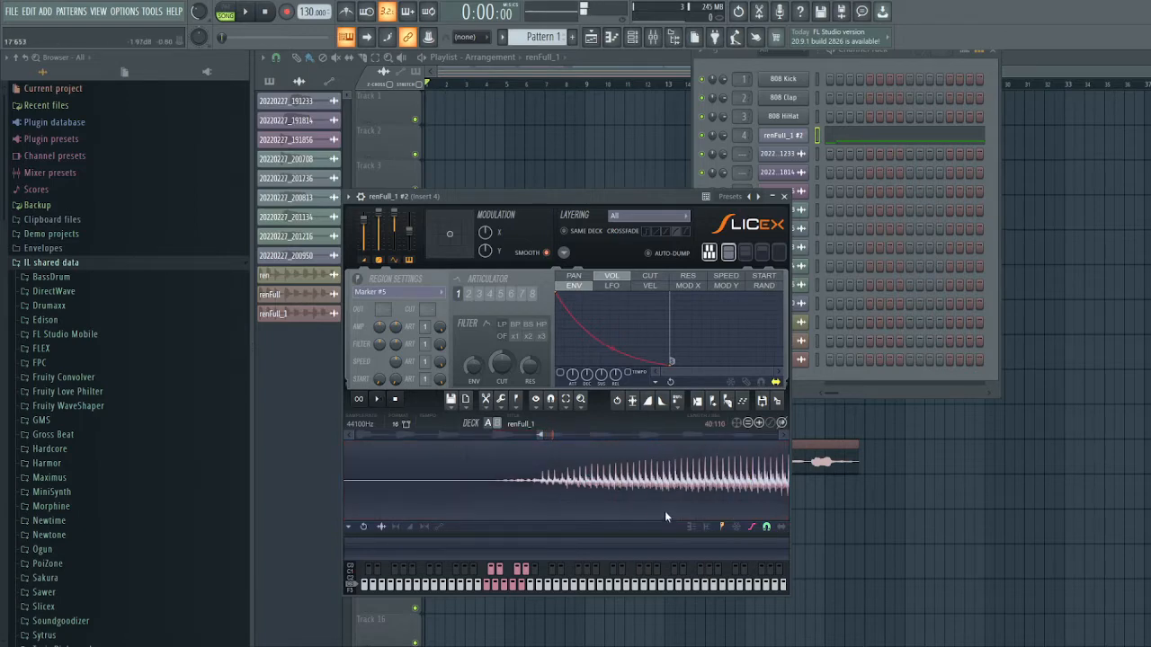
{"action": "scroll", "coordinate": [689, 478], "scroll_direction": "right", "scroll_amount": 3}
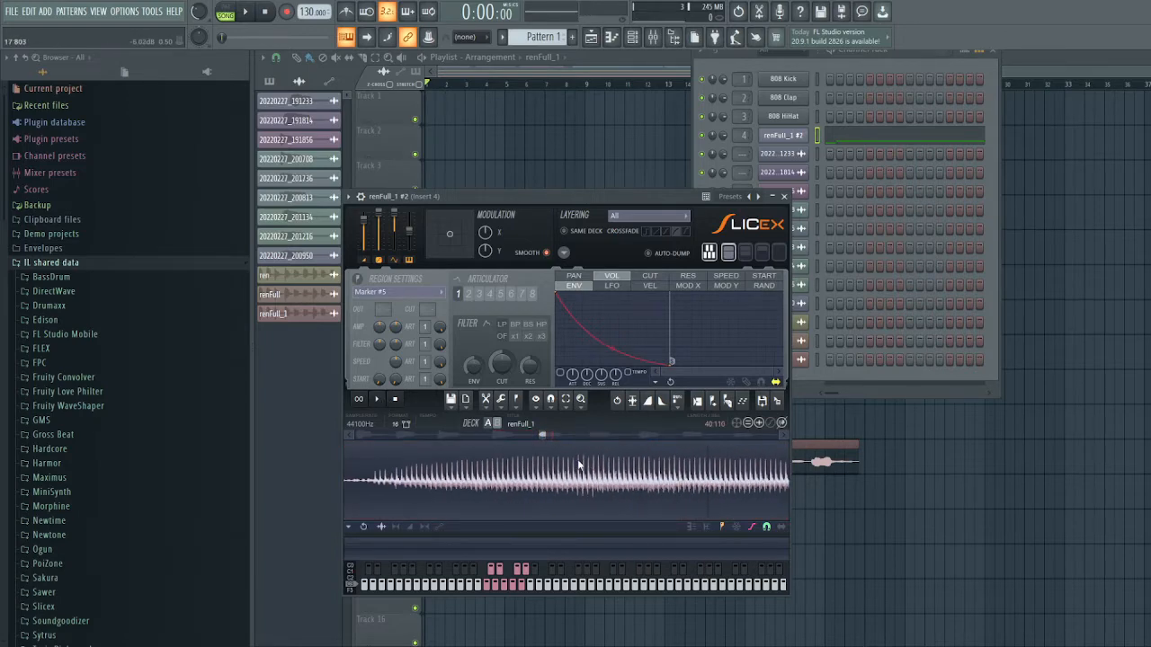
{"action": "left_click", "coordinate": [716, 406]}
{"action": "scroll", "coordinate": [635, 468], "scroll_direction": "down", "scroll_amount": 5}
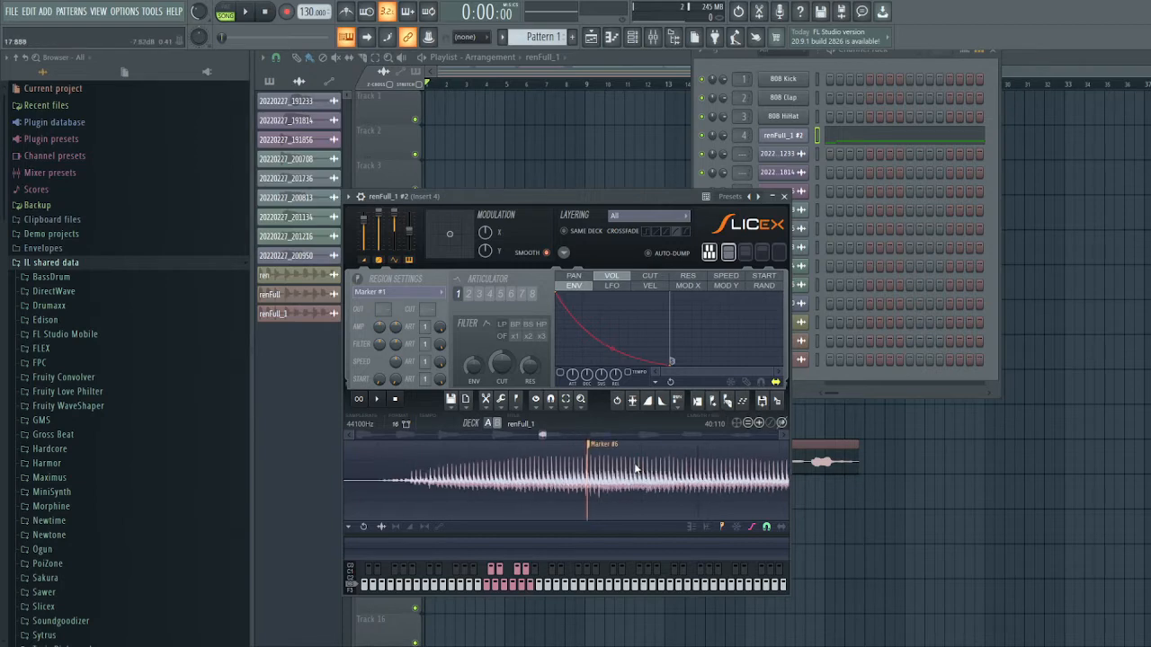
{"action": "scroll", "coordinate": [634, 469], "scroll_direction": "down", "scroll_amount": 4}
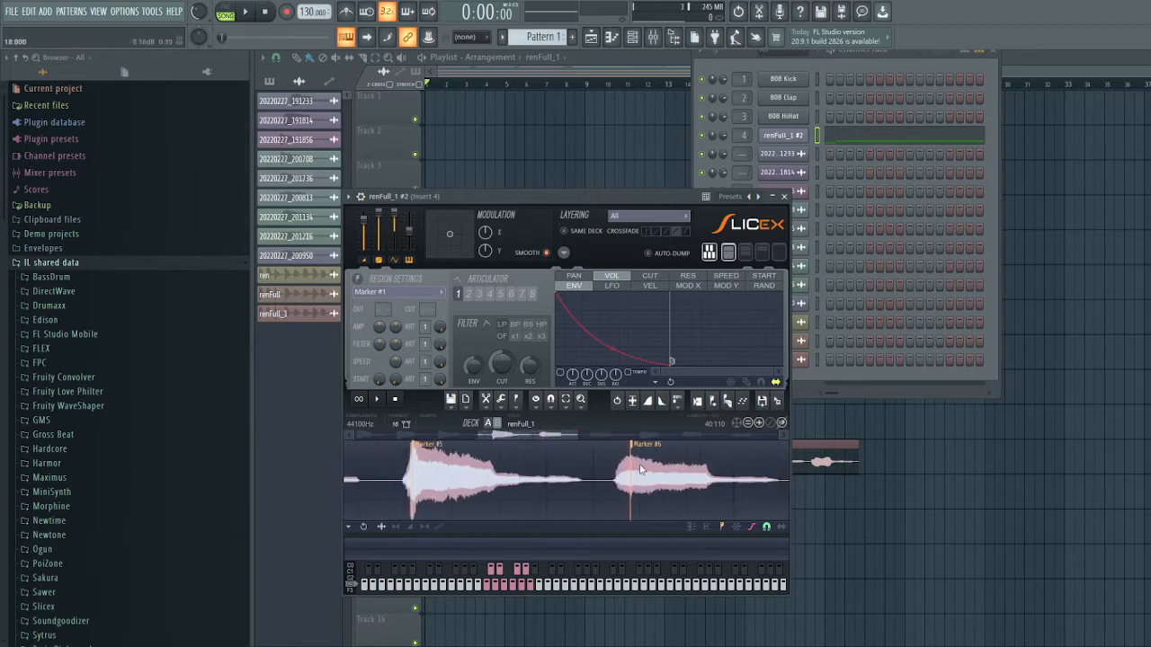
{"action": "left_click", "coordinate": [640, 473]}
Move Marker #7 past the noisy onset of its note to 22:234 and preview the slice
{"action": "scroll", "coordinate": [639, 474], "scroll_direction": "down", "scroll_amount": 5}
{"action": "left_click", "coordinate": [667, 478]}
{"action": "scroll", "coordinate": [667, 478], "scroll_direction": "up", "scroll_amount": 6}
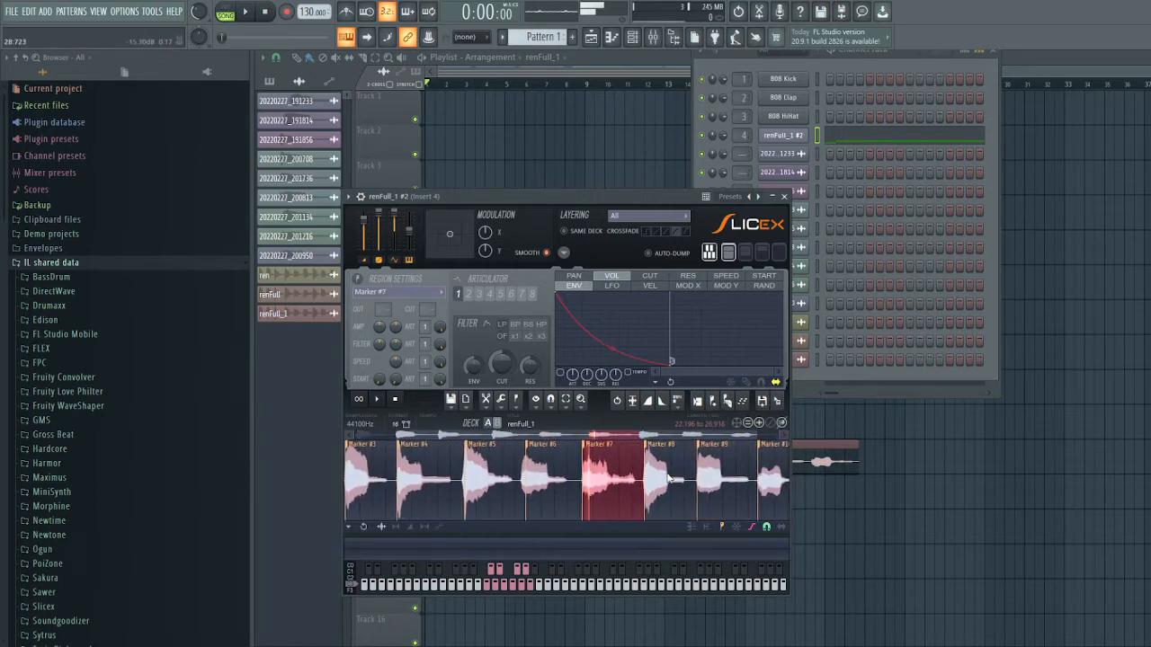
{"action": "scroll", "coordinate": [398, 460], "scroll_direction": "up", "scroll_amount": 4}
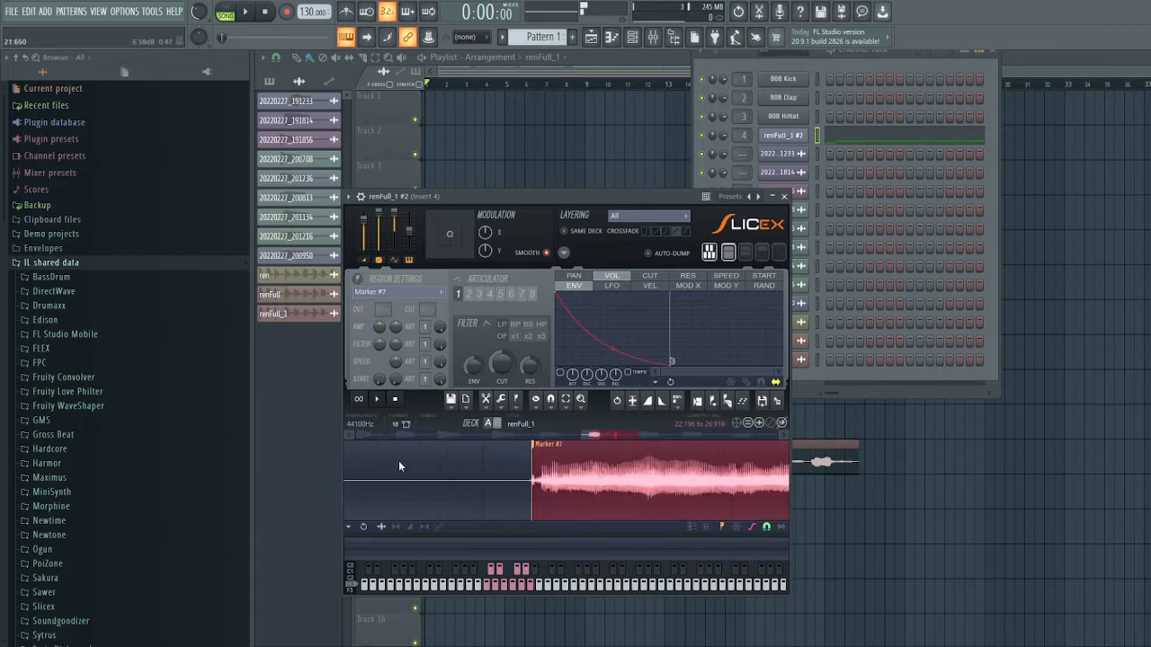
{"action": "mouse_move", "coordinate": [519, 469]}
{"action": "left_mouse_down"}
{"action": "mouse_move", "coordinate": [494, 471]}
{"action": "mouse_move", "coordinate": [665, 475]}
{"action": "mouse_move", "coordinate": [632, 477]}
{"action": "left_mouse_up"}
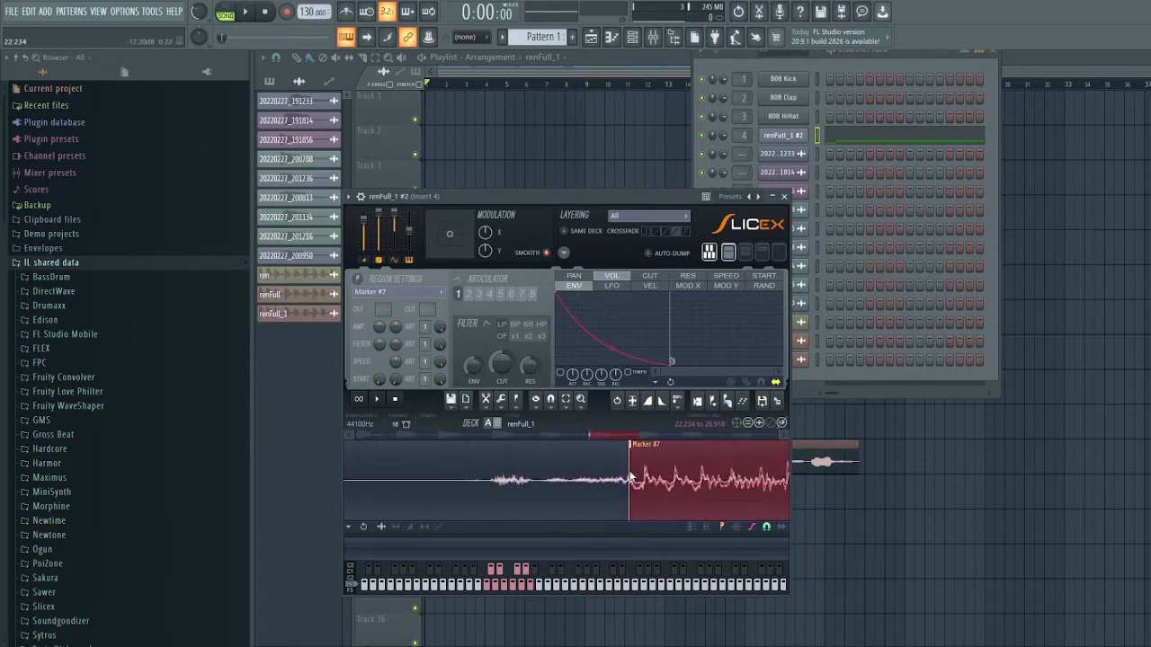
{"action": "scroll", "coordinate": [659, 491], "scroll_direction": "down", "scroll_amount": 5}
{"action": "left_click", "coordinate": [670, 494]}
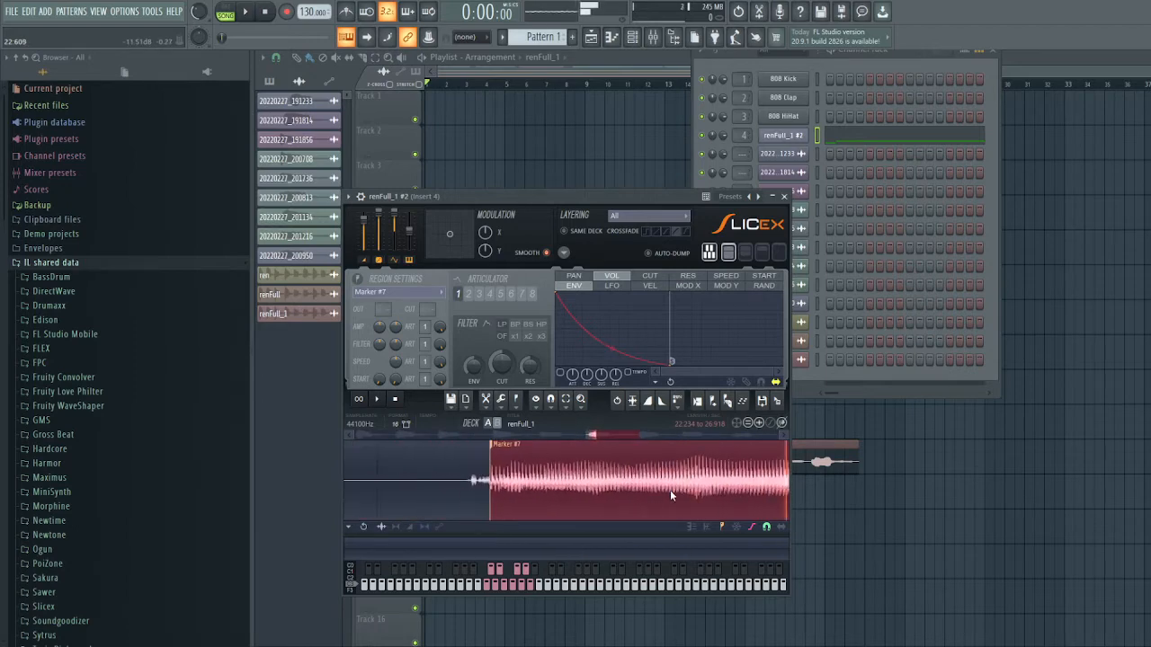
Move Marker #8 past the soft onset of its note to 27:063 and preview the slice
{"action": "scroll", "coordinate": [670, 490], "scroll_direction": "down", "scroll_amount": 4}
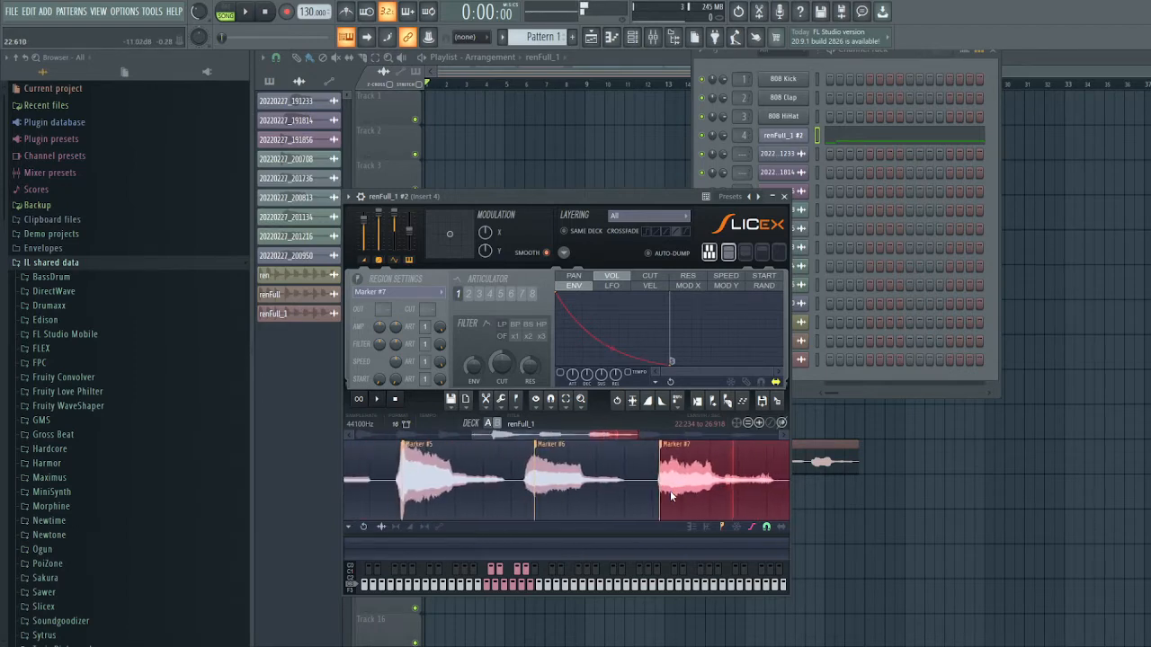
{"action": "left_click", "coordinate": [698, 492]}
{"action": "left_click", "coordinate": [754, 490]}
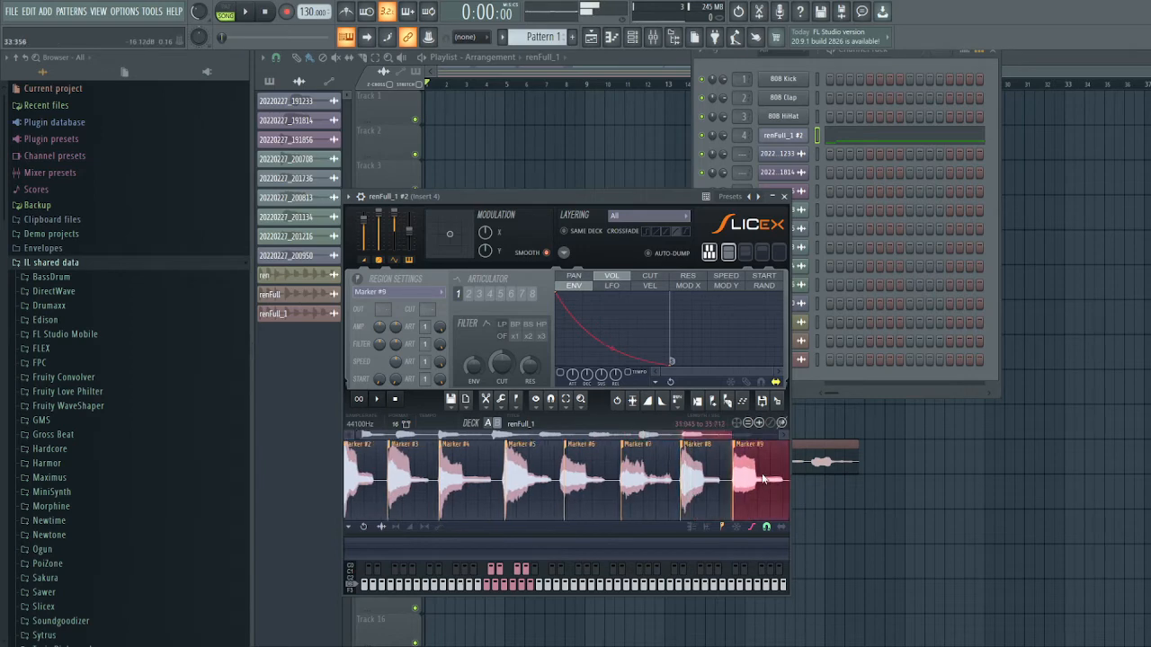
{"action": "scroll", "coordinate": [701, 470], "scroll_direction": "up", "scroll_amount": 4}
{"action": "scroll", "coordinate": [612, 458], "scroll_direction": "up", "scroll_amount": 1}
{"action": "scroll", "coordinate": [617, 457], "scroll_direction": "up", "scroll_amount": 2}
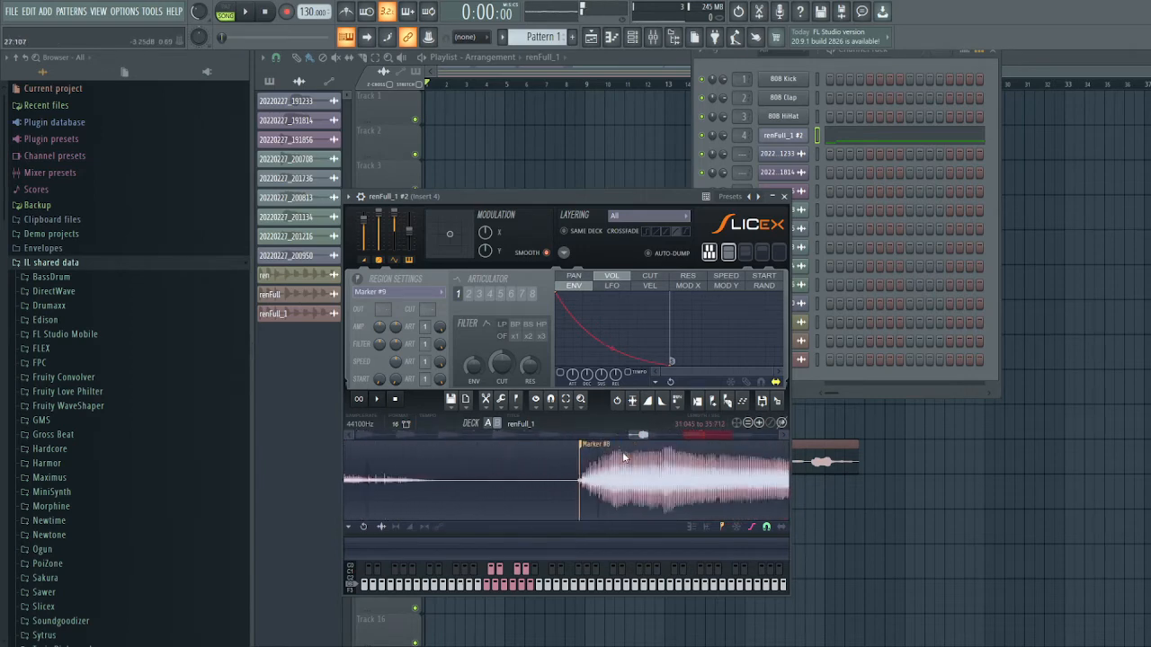
{"action": "left_click_drag", "start_coordinate": [580, 447], "coordinate": [615, 449]}
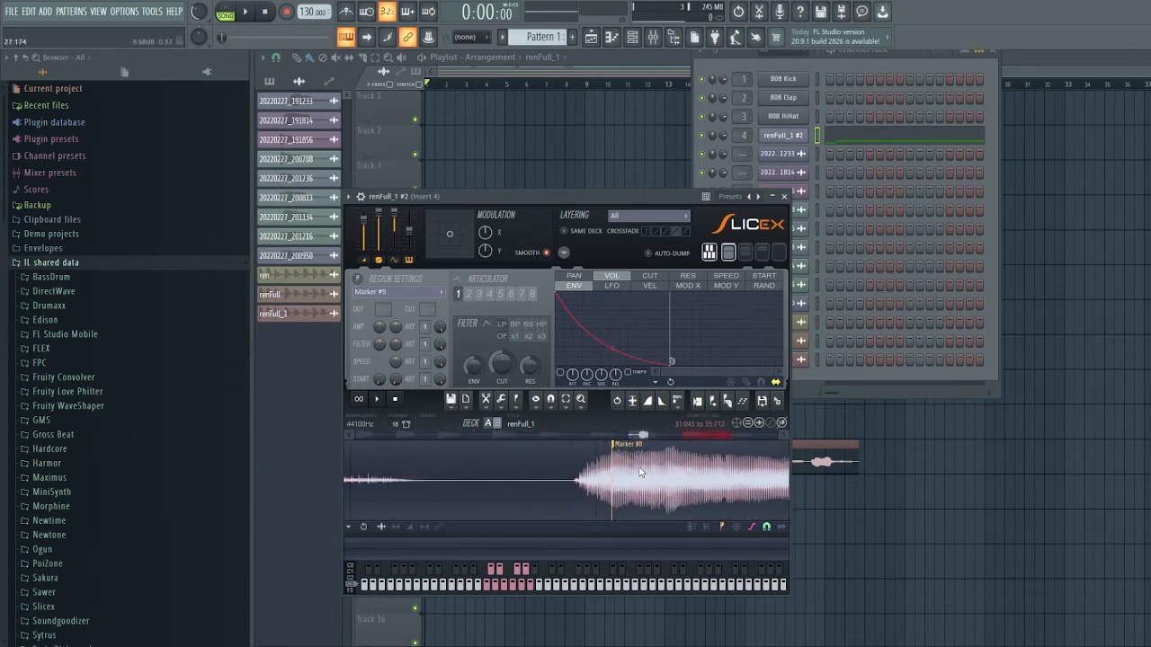
{"action": "left_click", "coordinate": [641, 472]}
{"action": "scroll", "coordinate": [632, 473], "scroll_direction": "down", "scroll_amount": 4}
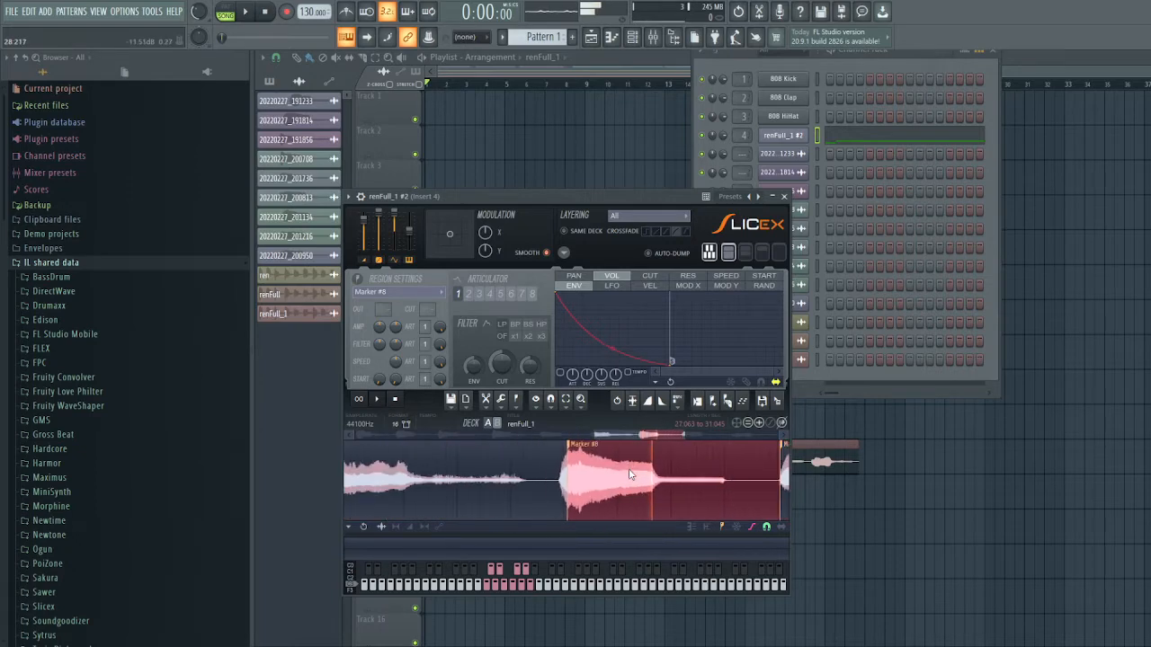
Move Marker #9 slightly past the start of its note to 31:112 and preview the slice
{"action": "scroll", "coordinate": [629, 474], "scroll_direction": "down", "scroll_amount": 2}
{"action": "left_click", "coordinate": [631, 475]}
{"action": "scroll", "coordinate": [570, 461], "scroll_direction": "up", "scroll_amount": 3}
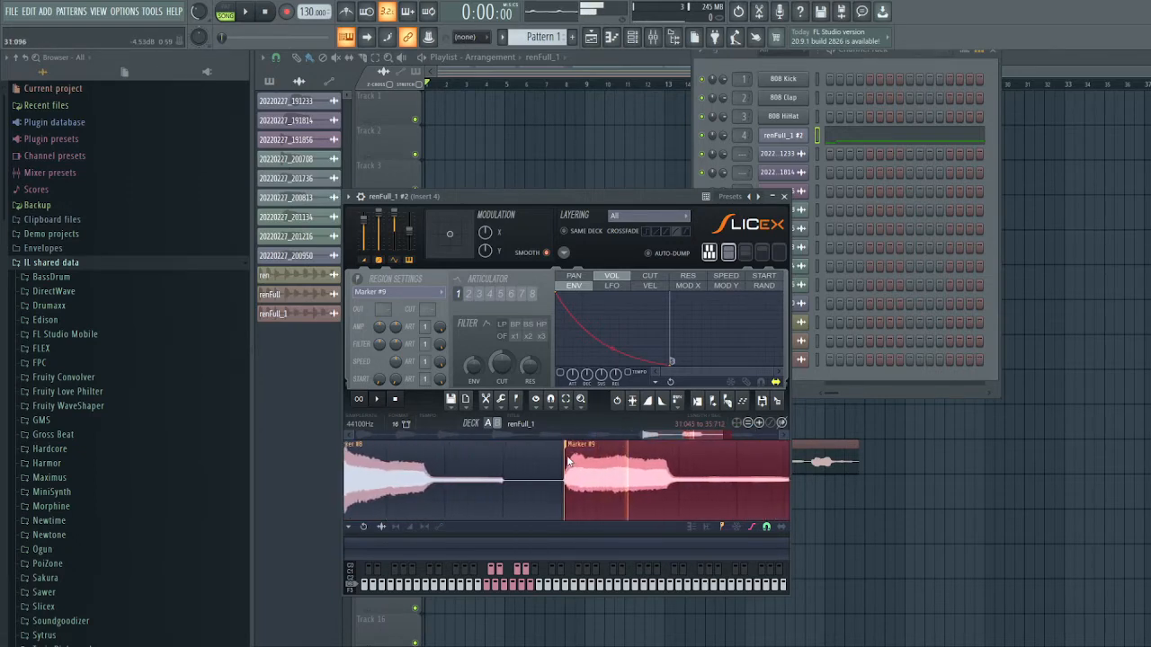
{"action": "scroll", "coordinate": [567, 459], "scroll_direction": "up", "scroll_amount": 1}
{"action": "left_click_drag", "start_coordinate": [566, 450], "coordinate": [573, 450]}
{"action": "left_click", "coordinate": [583, 473]}
{"action": "scroll", "coordinate": [584, 475], "scroll_direction": "down", "scroll_amount": 2}
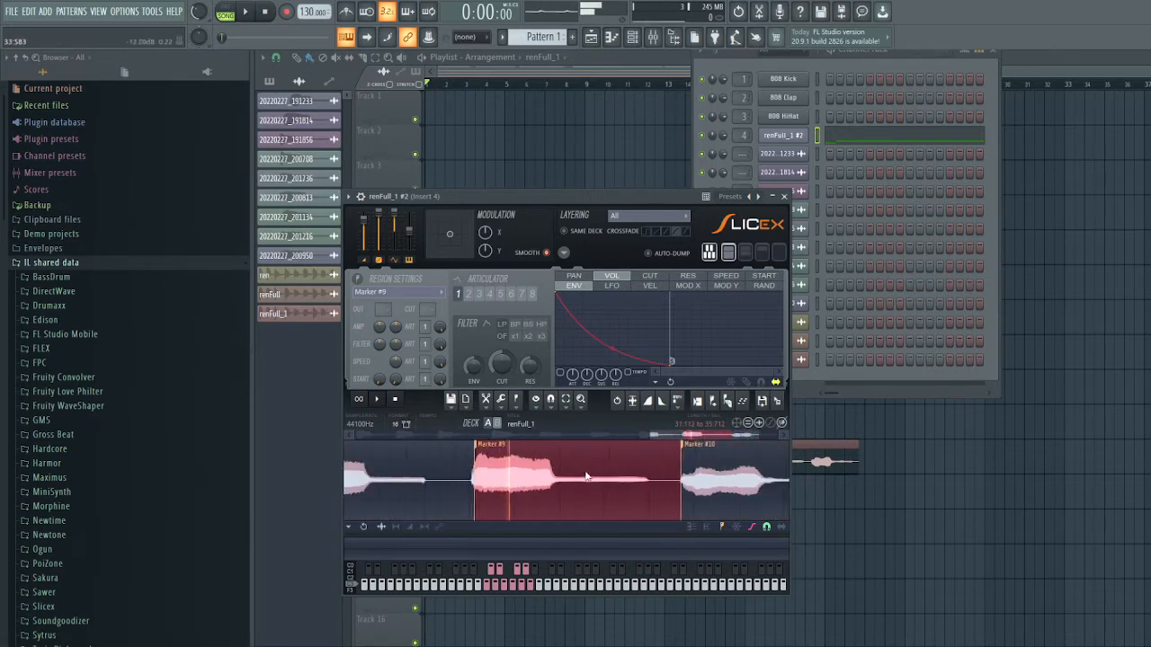
Move Marker #10 past the quiet fade-in of its note to 36:064, previewing the slice between adjustments
{"action": "scroll", "coordinate": [586, 477], "scroll_direction": "down", "scroll_amount": 1}
{"action": "left_click", "coordinate": [709, 489]}
{"action": "scroll", "coordinate": [674, 476], "scroll_direction": "up", "scroll_amount": 5}
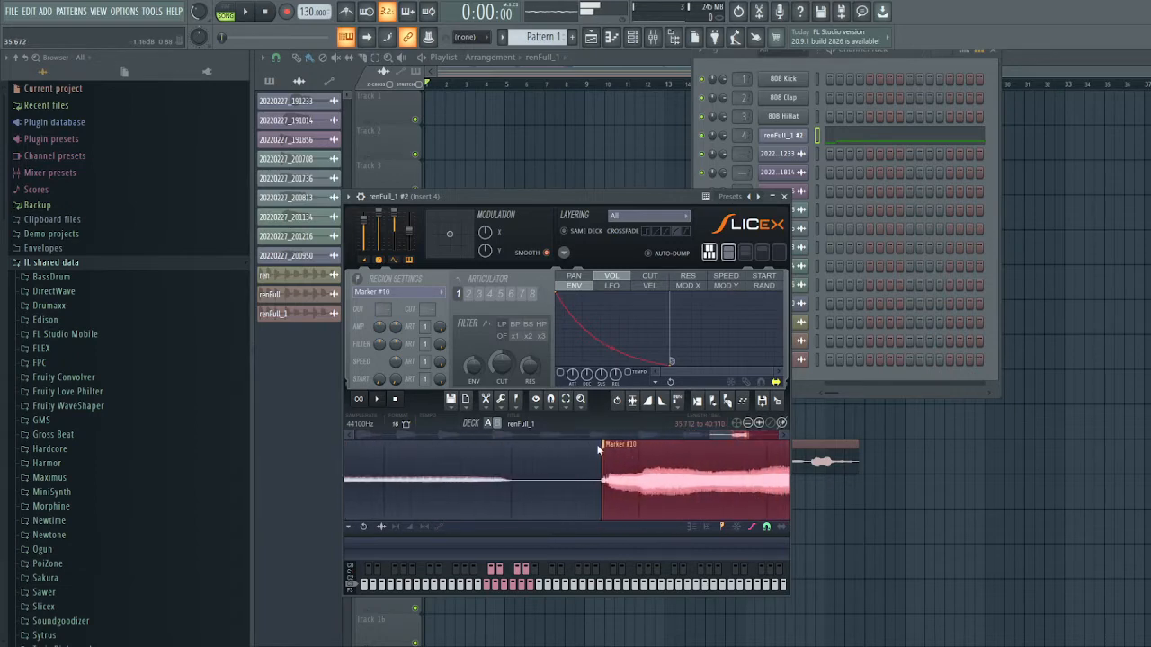
{"action": "left_click_drag", "start_coordinate": [606, 449], "coordinate": [613, 452]}
{"action": "left_click", "coordinate": [619, 460]}
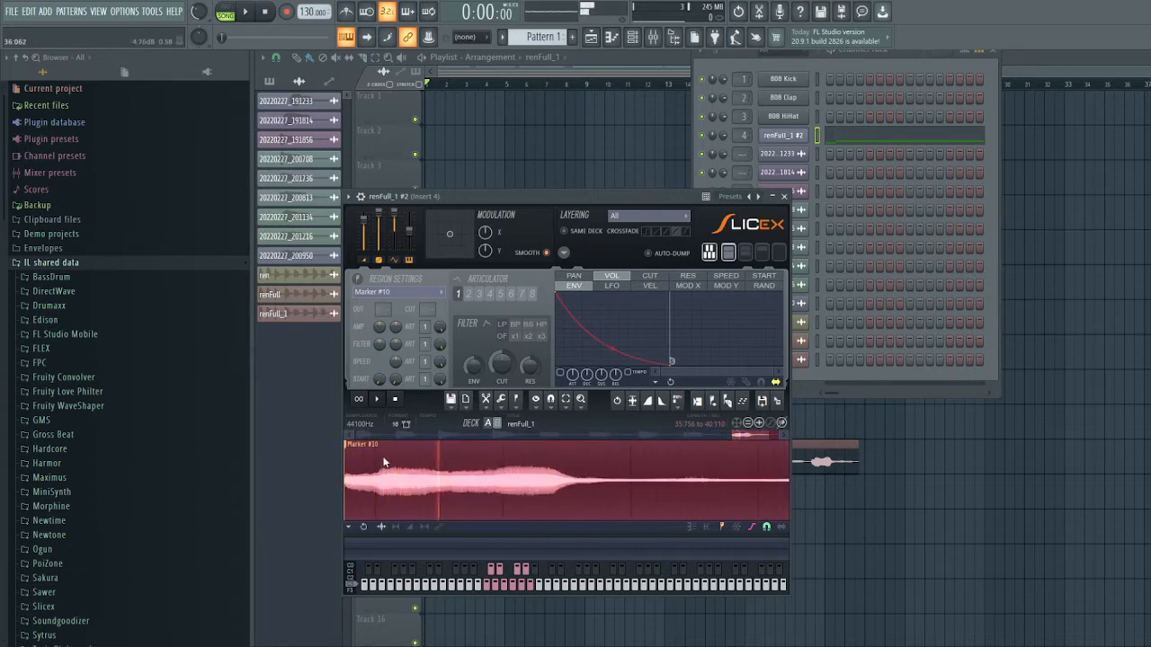
{"action": "left_click_drag", "start_coordinate": [348, 451], "coordinate": [389, 449]}
{"action": "left_click", "coordinate": [402, 483]}
{"action": "scroll", "coordinate": [402, 486], "scroll_direction": "down", "scroll_amount": 2}
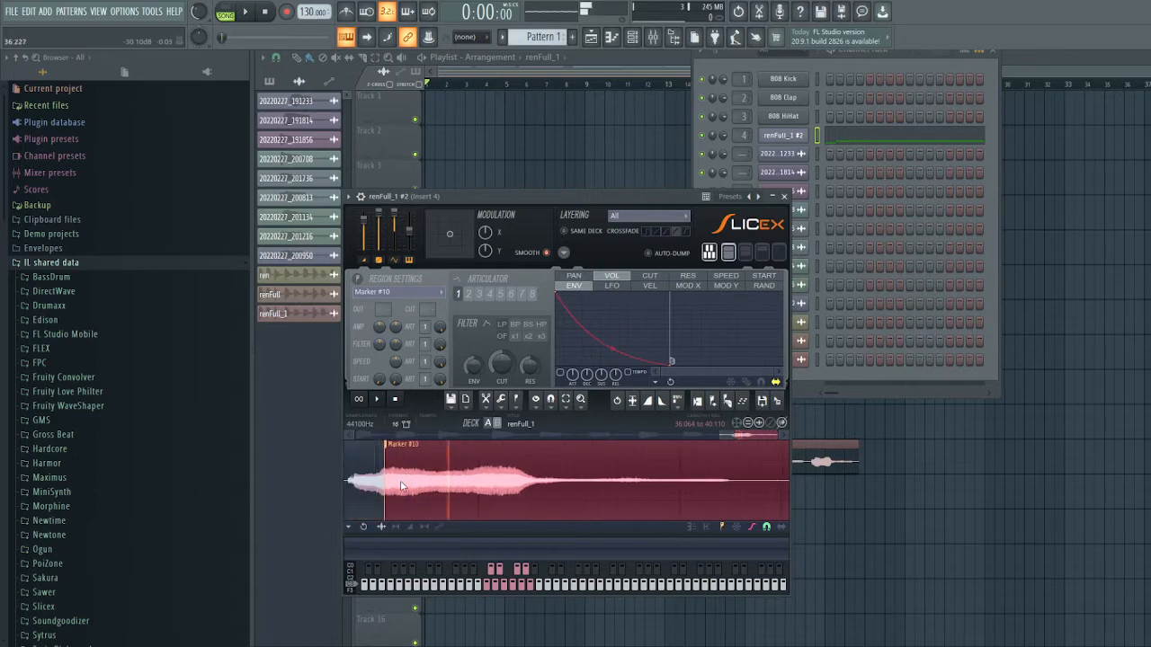
Preview the early slices, including Marker #3 and Marker #4, to check how their onsets sound
{"action": "scroll", "coordinate": [418, 487], "scroll_direction": "down", "scroll_amount": 5}
{"action": "left_click", "coordinate": [422, 492]}
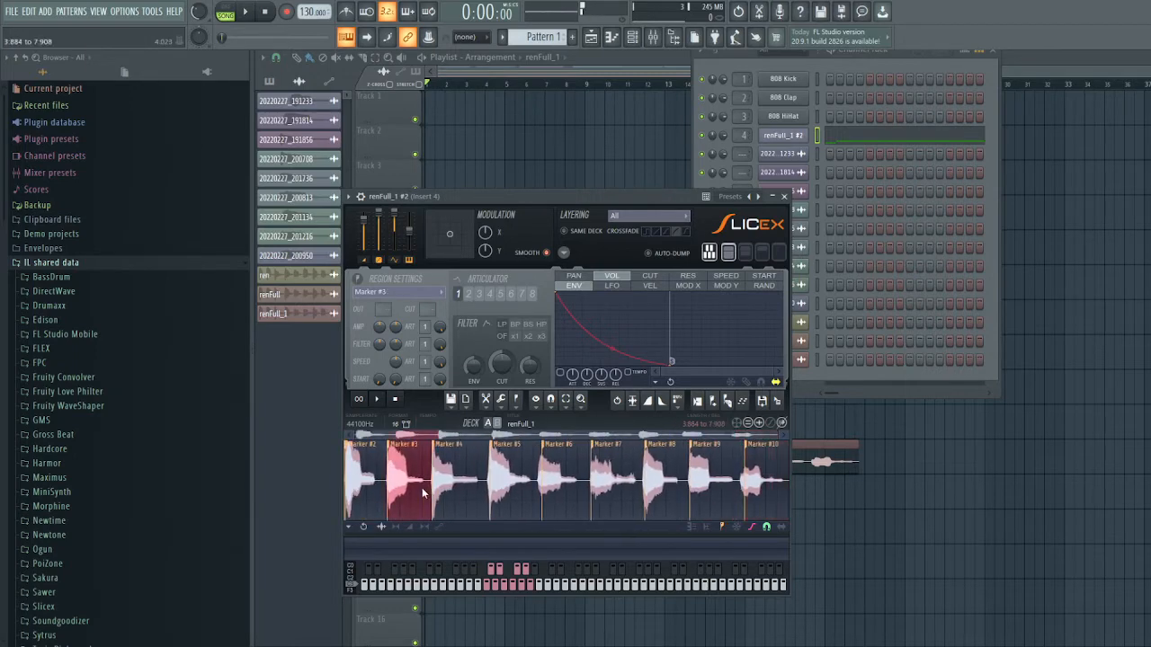
{"action": "left_click", "coordinate": [360, 473]}
{"action": "left_click", "coordinate": [464, 491]}
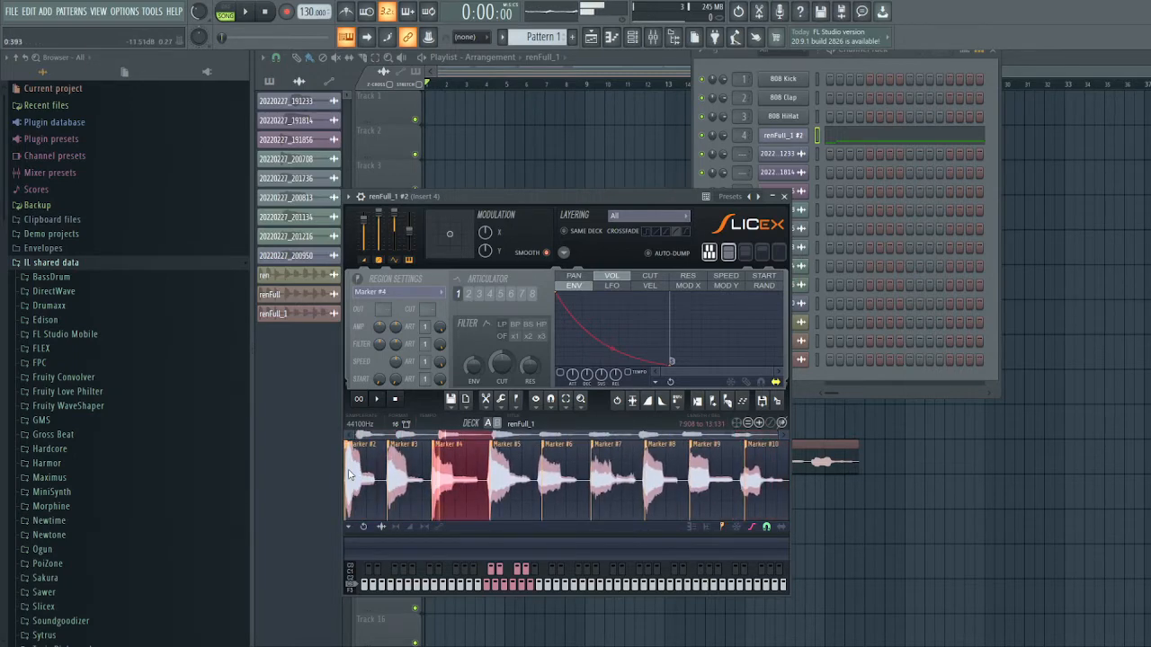
{"action": "scroll", "coordinate": [350, 475], "scroll_direction": "up", "scroll_amount": 8}
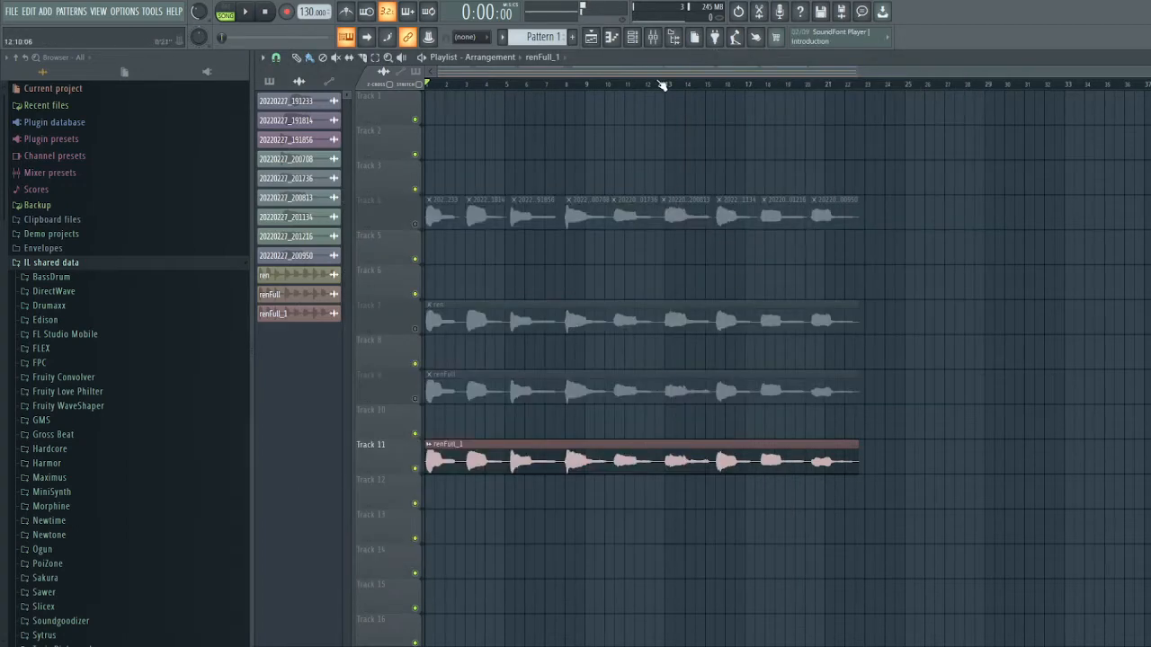
Reopen the renFull_1 #2 Slicex channel, move Marker #2 past the soft onset of the first note to about 0:169, and preview it
{"action": "key", "text": "F6"}
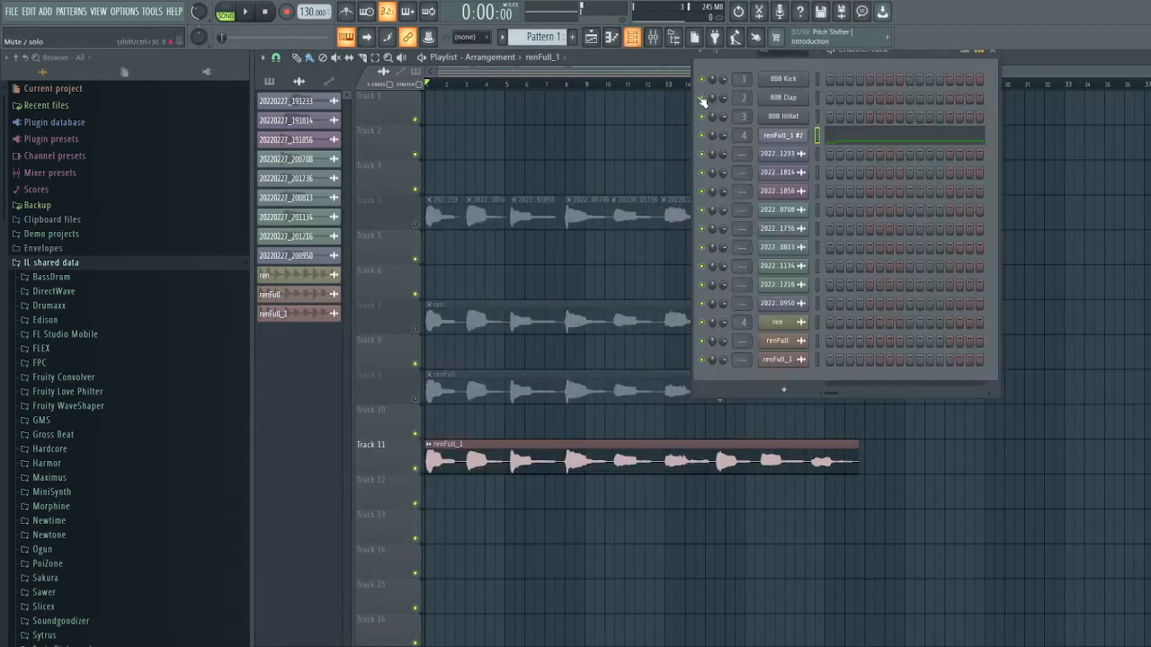
{"action": "left_click", "coordinate": [791, 135]}
{"action": "scroll", "coordinate": [482, 495], "scroll_direction": "left", "scroll_amount": 4}
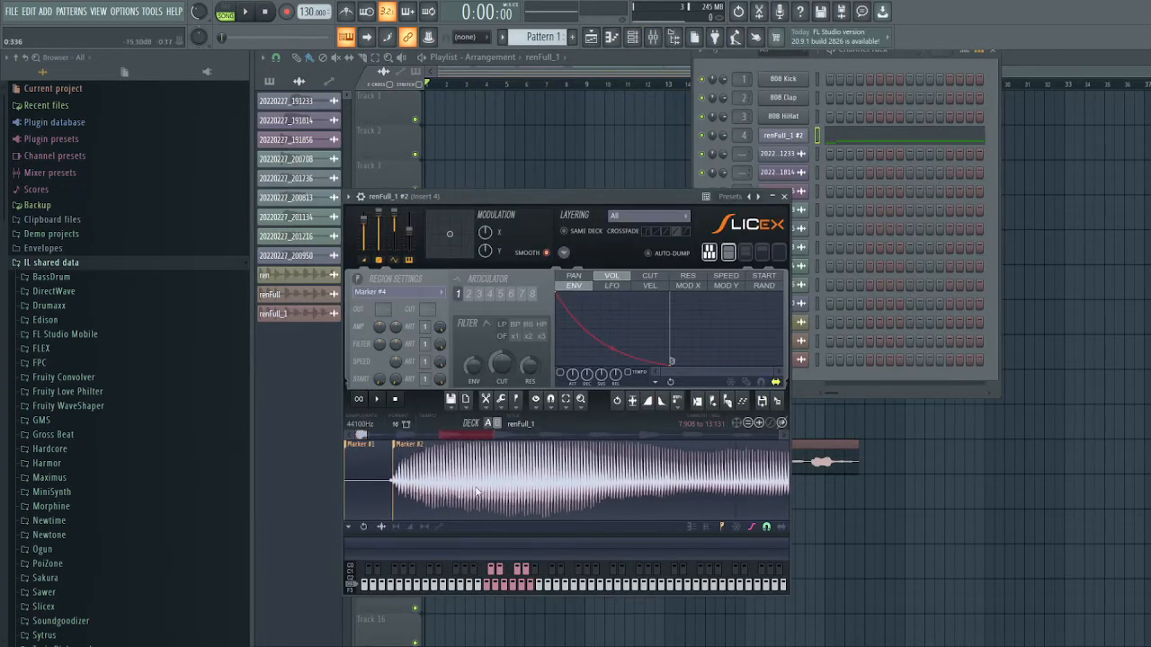
{"action": "scroll", "coordinate": [399, 468], "scroll_direction": "up", "scroll_amount": 3}
{"action": "left_click_drag", "start_coordinate": [392, 436], "coordinate": [262, 443]}
{"action": "left_click", "coordinate": [407, 440]}
{"action": "scroll", "coordinate": [353, 486], "scroll_direction": "up", "scroll_amount": 3}
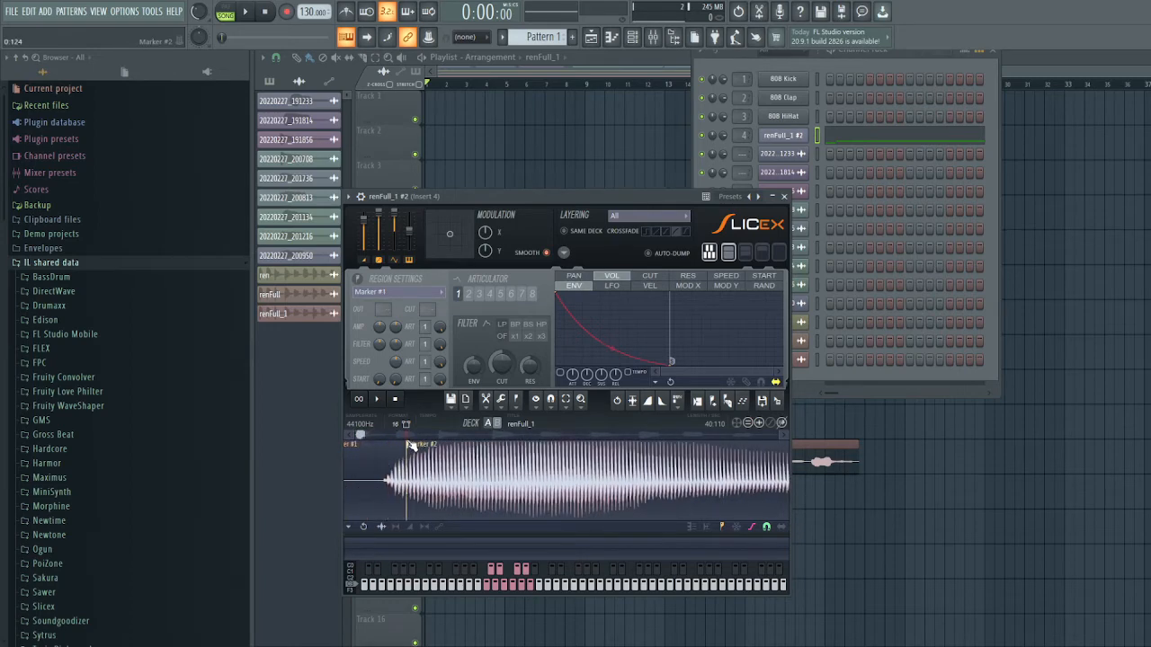
{"action": "left_click", "coordinate": [410, 442]}
{"action": "scroll", "coordinate": [442, 483], "scroll_direction": "down", "scroll_amount": 4}
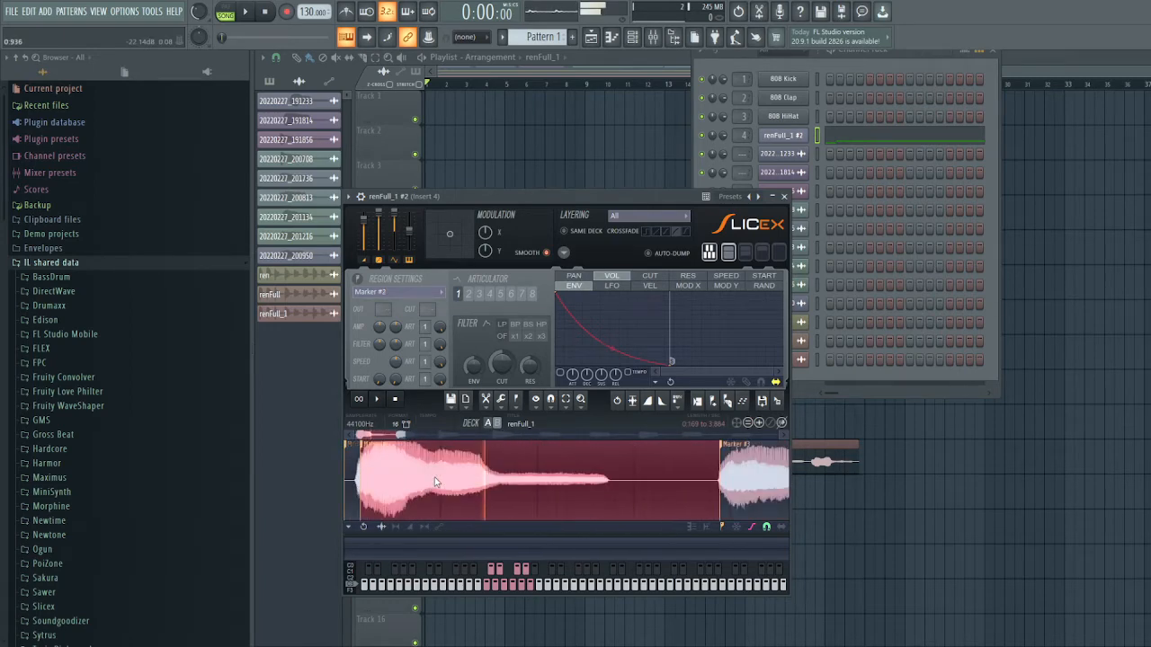
Move Marker #3 past the fade-in of its note to 3:965 and preview the slice
{"action": "left_click", "coordinate": [610, 444]}
{"action": "scroll", "coordinate": [526, 460], "scroll_direction": "up", "scroll_amount": 4}
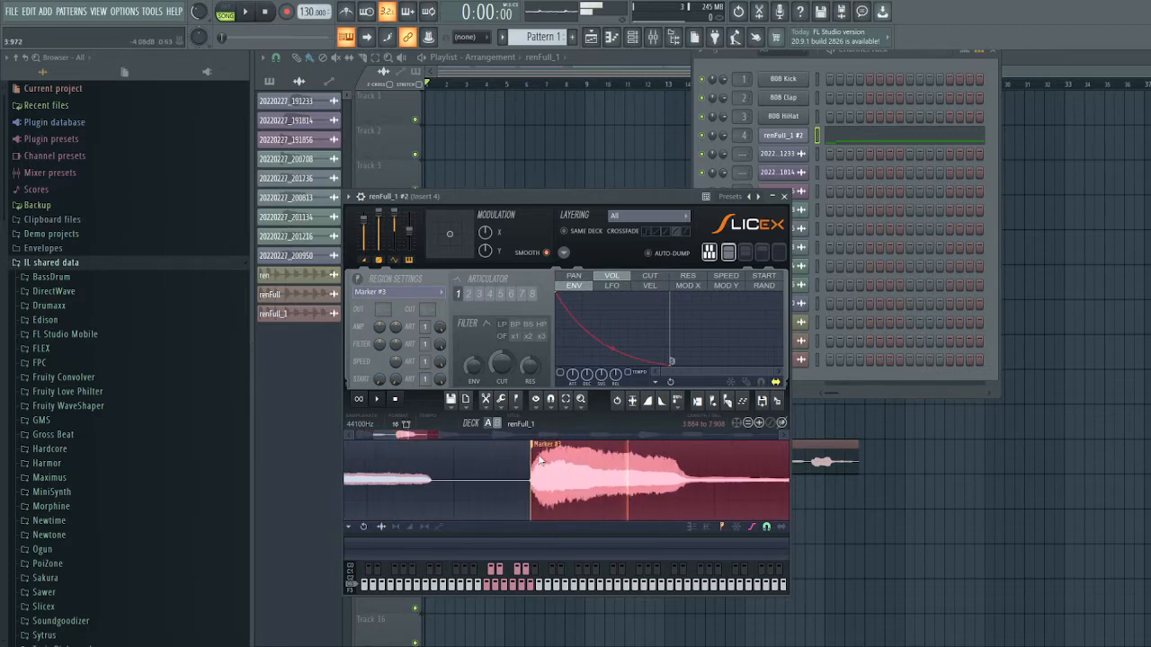
{"action": "scroll", "coordinate": [527, 458], "scroll_direction": "up", "scroll_amount": 2}
{"action": "left_click_drag", "start_coordinate": [601, 449], "coordinate": [662, 449]}
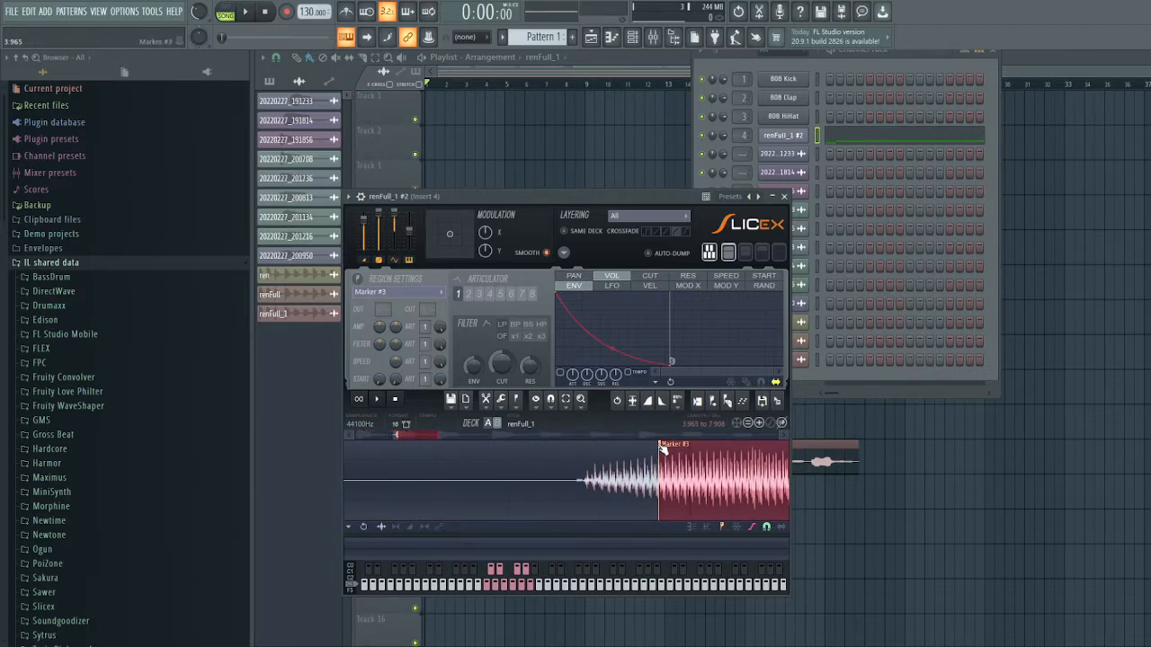
{"action": "scroll", "coordinate": [678, 490], "scroll_direction": "down", "scroll_amount": 4}
{"action": "left_click", "coordinate": [678, 490]}
Move Marker #4 past the soft onset of its note to 7:936 and preview the slice
{"action": "scroll", "coordinate": [679, 491], "scroll_direction": "down", "scroll_amount": 5}
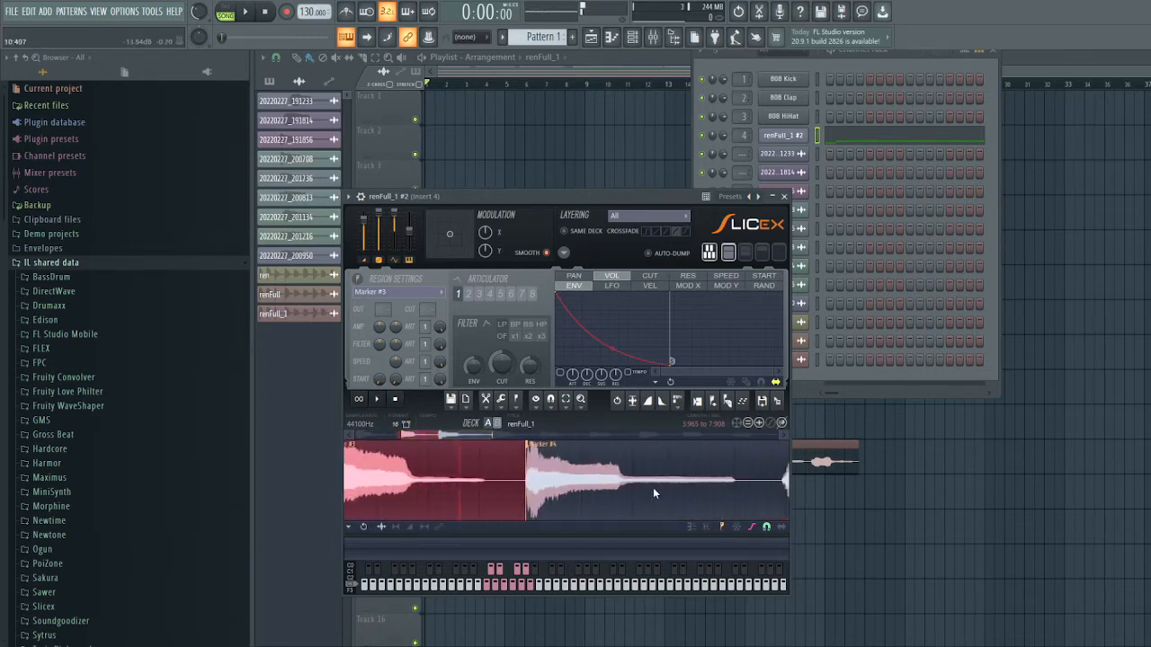
{"action": "left_click", "coordinate": [525, 463]}
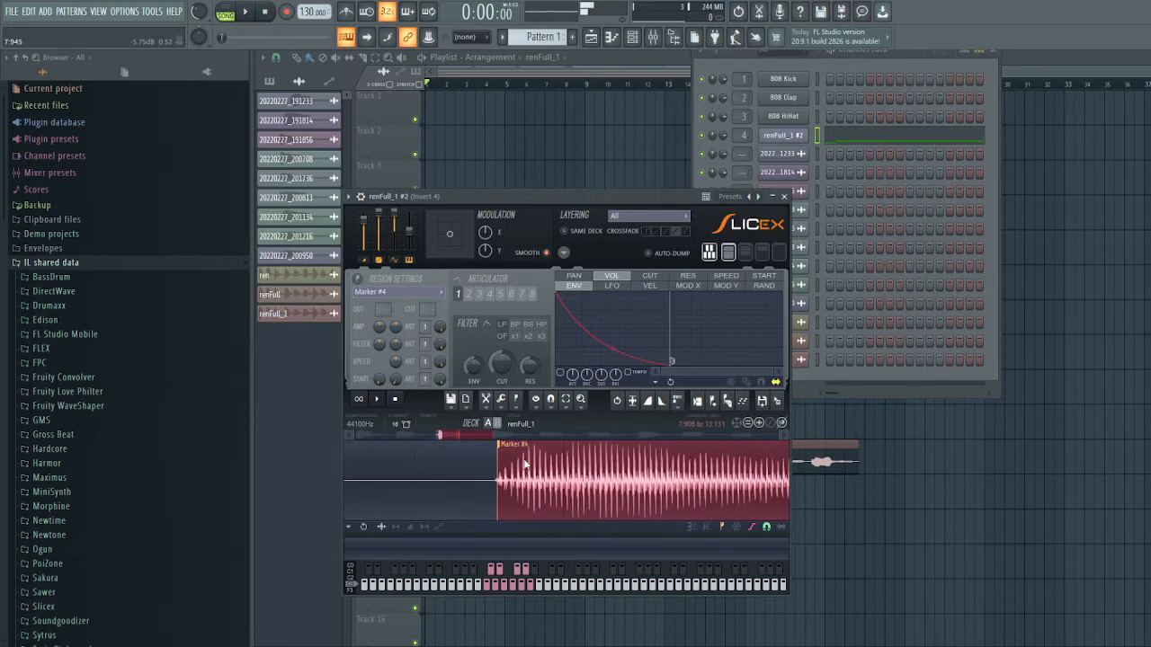
{"action": "left_click_drag", "start_coordinate": [504, 450], "coordinate": [524, 441]}
{"action": "left_click", "coordinate": [541, 469]}
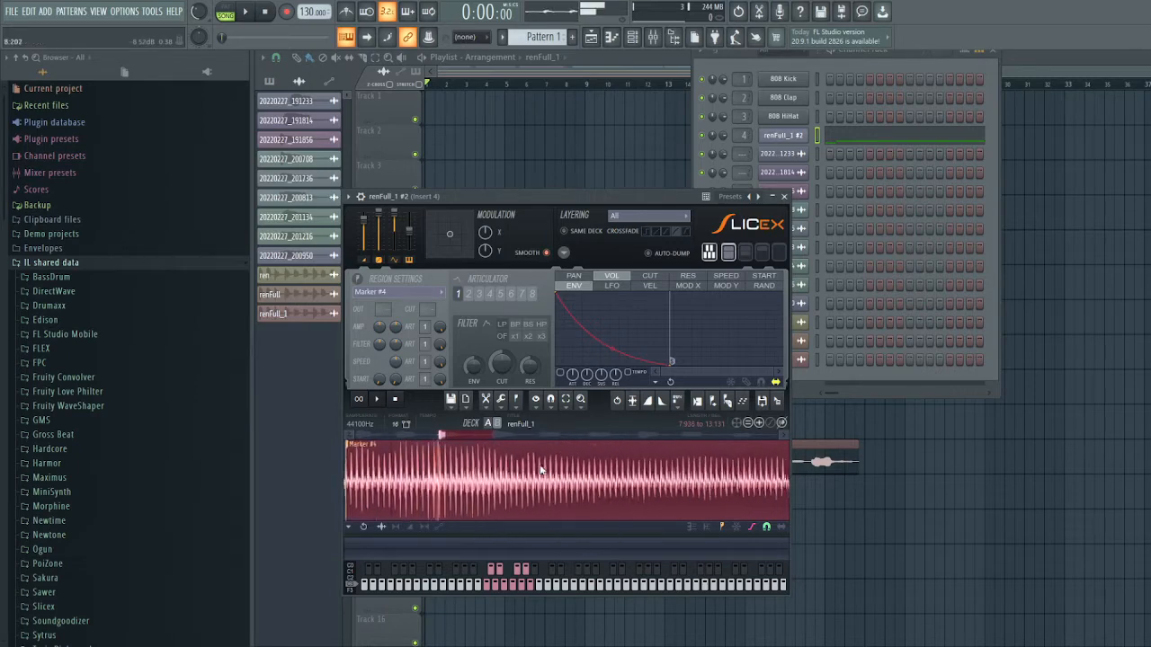
Preview the slices from Marker #5 to Marker #7 to check their adjusted start points
{"action": "scroll", "coordinate": [541, 470], "scroll_direction": "down", "scroll_amount": 2}
{"action": "mouse_move", "coordinate": [446, 435]}
{"action": "left_mouse_down"}
{"action": "mouse_move", "coordinate": [508, 440]}
{"action": "mouse_move", "coordinate": [495, 440]}
{"action": "left_mouse_up"}
{"action": "left_click", "coordinate": [628, 476]}
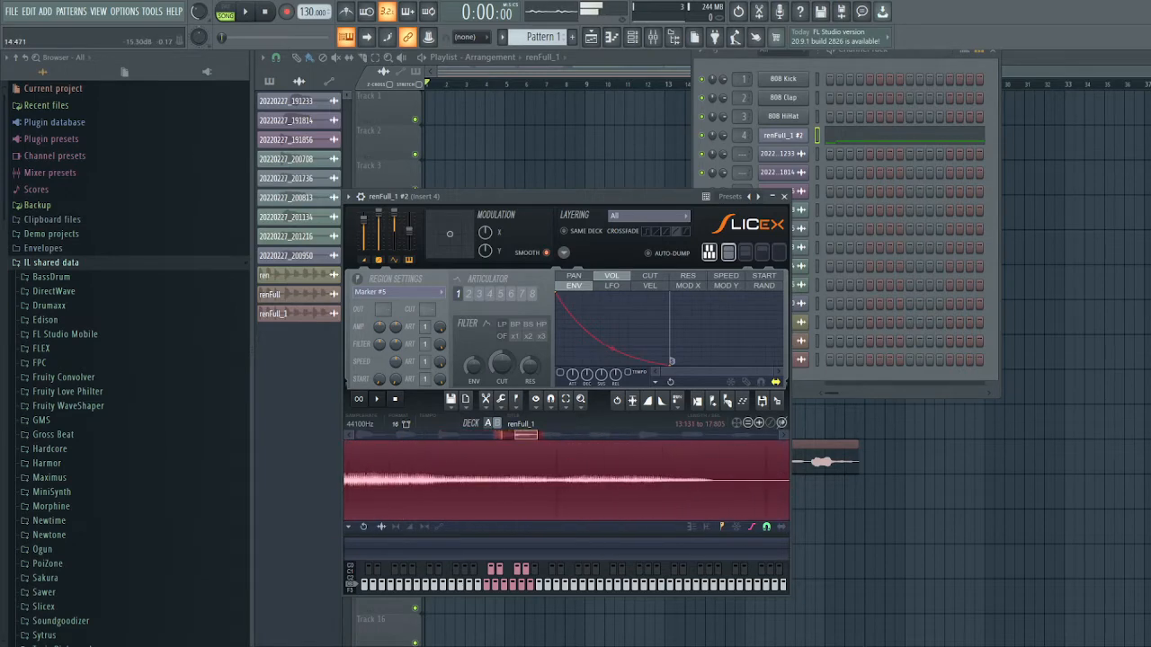
{"action": "left_click", "coordinate": [630, 474]}
{"action": "left_click", "coordinate": [619, 474]}
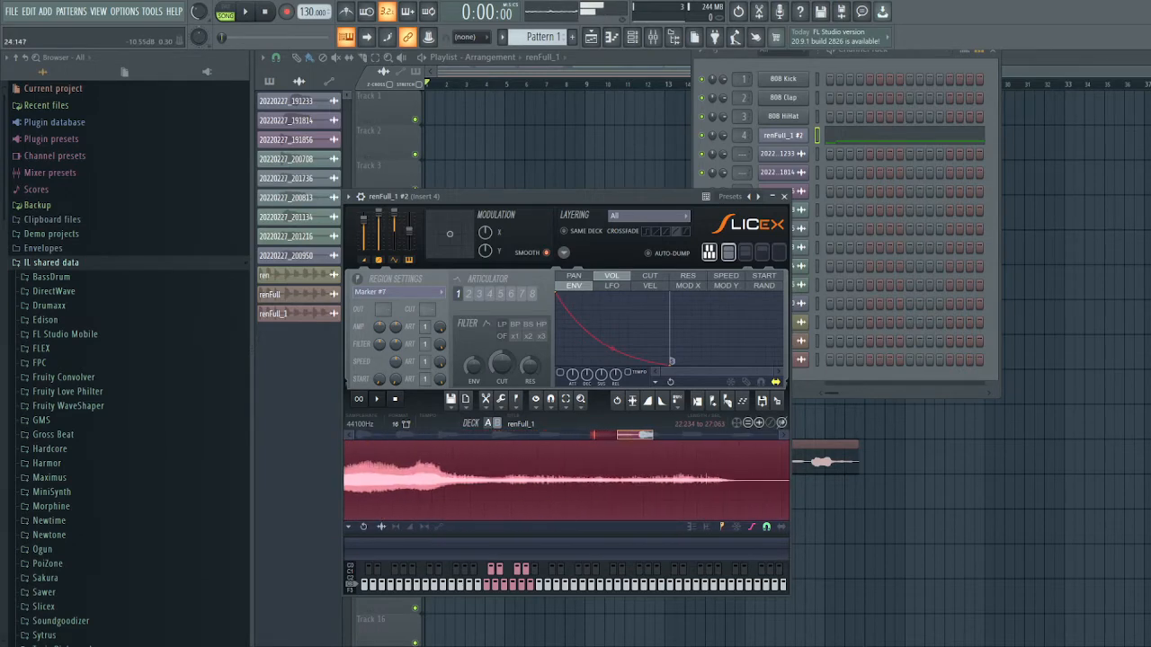
Preview the remaining slices up to Marker #10 and check the start points of all slices
{"action": "left_click", "coordinate": [610, 476]}
{"action": "scroll", "coordinate": [611, 476], "scroll_direction": "right", "scroll_amount": 4}
{"action": "left_click", "coordinate": [604, 476]}
{"action": "scroll", "coordinate": [604, 476], "scroll_direction": "right", "scroll_amount": 4}
{"action": "left_click", "coordinate": [578, 480]}
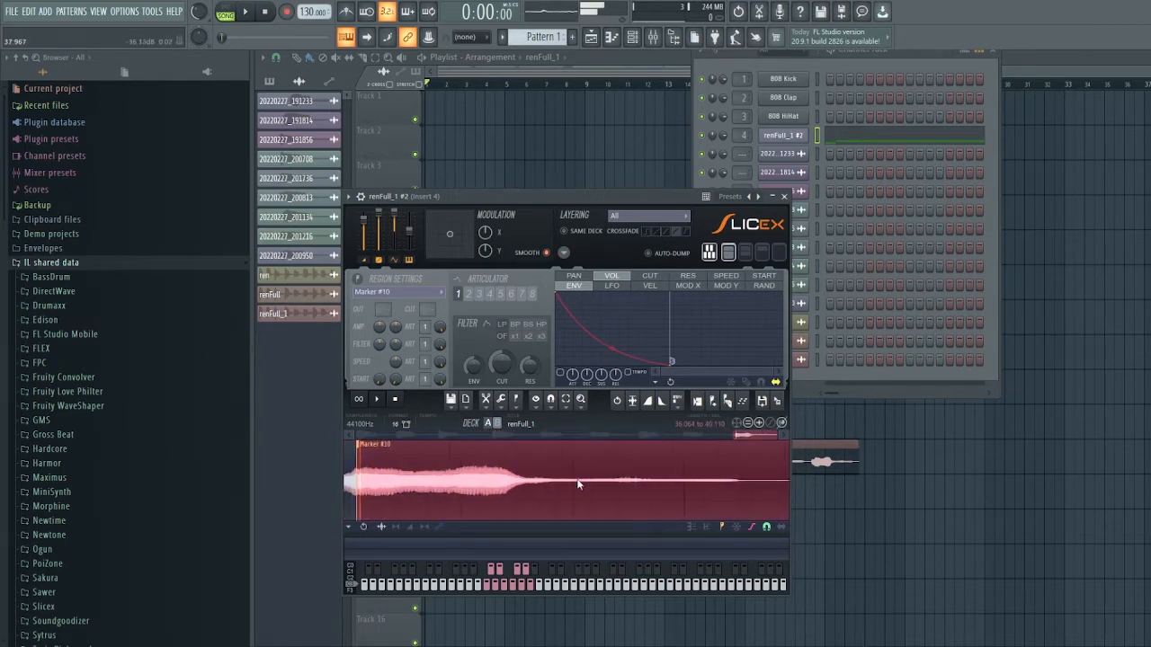
{"action": "scroll", "coordinate": [578, 481], "scroll_direction": "right", "scroll_amount": 1}
{"action": "scroll", "coordinate": [508, 493], "scroll_direction": "down", "scroll_amount": 5}
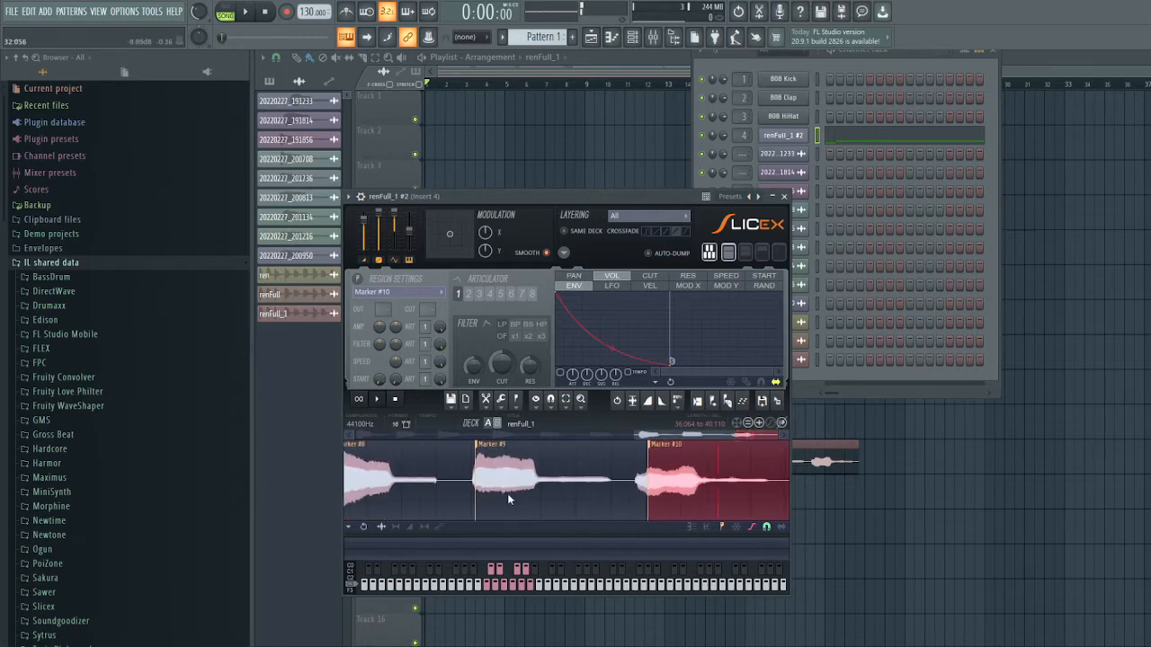
{"action": "scroll", "coordinate": [507, 493], "scroll_direction": "down", "scroll_amount": 5}
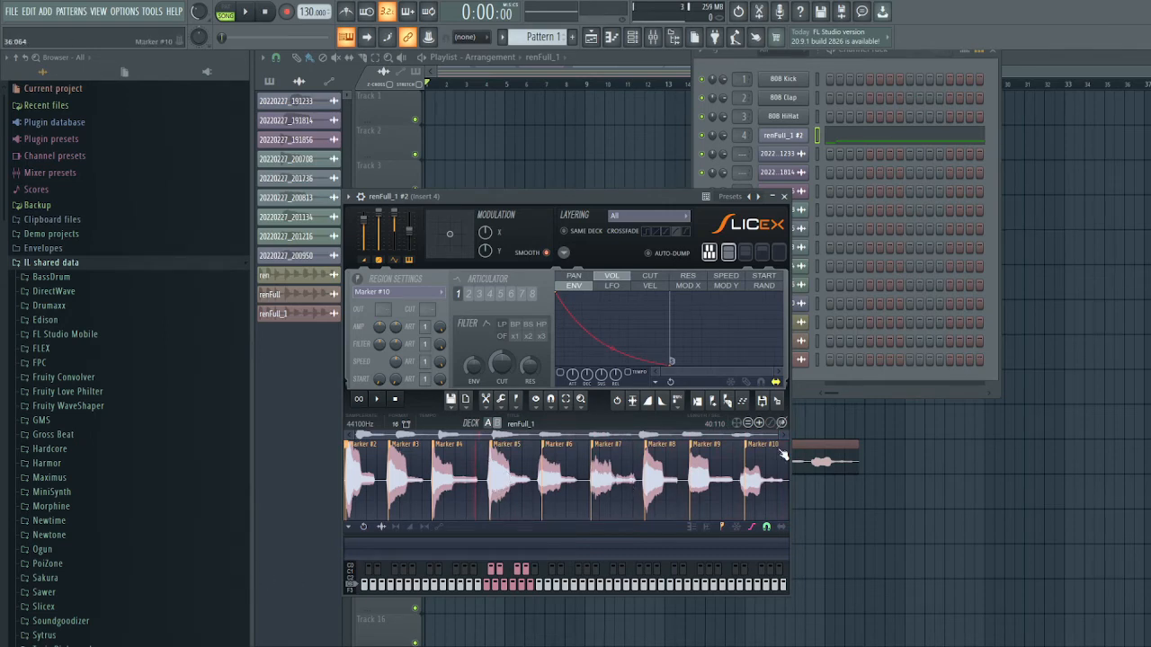
Delete the renFull_1, renFull and ren clips and all nine original recordings on track 4 from the playlist
{"action": "left_click", "coordinate": [1009, 506]}
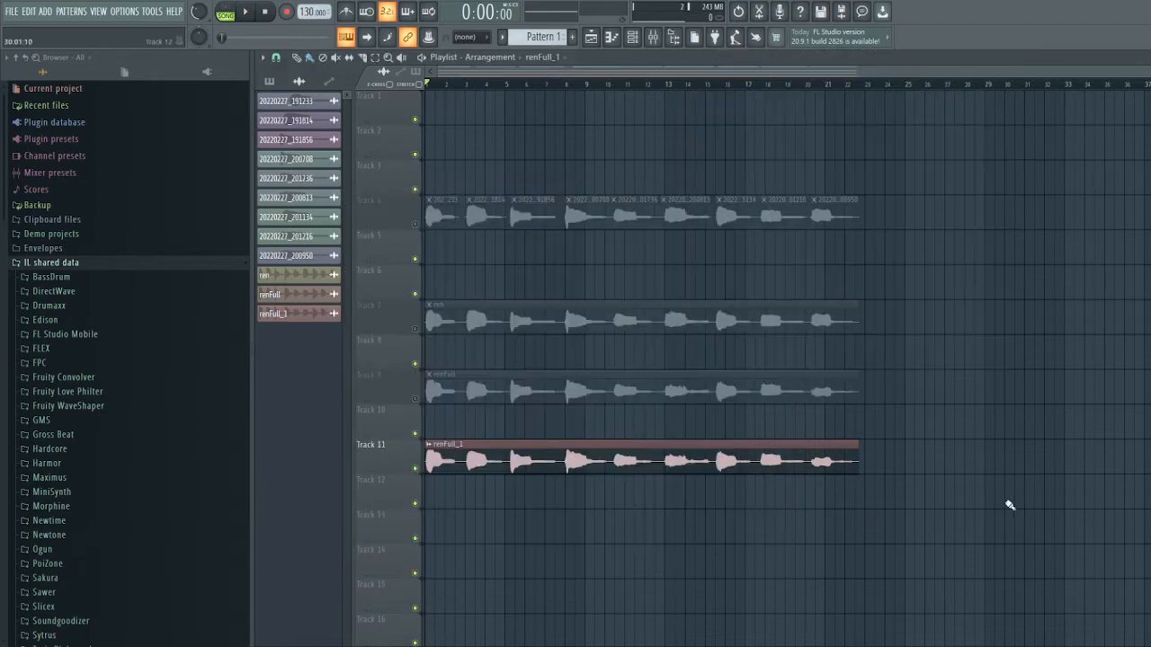
{"action": "right_click", "coordinate": [575, 460]}
{"action": "right_click", "coordinate": [580, 391]}
{"action": "right_click", "coordinate": [583, 321]}
{"action": "right_click", "coordinate": [586, 216]}
{"action": "right_click", "coordinate": [484, 218]}
{"action": "right_click", "coordinate": [441, 216]}
{"action": "right_click", "coordinate": [531, 216]}
{"action": "right_click", "coordinate": [625, 216]}
{"action": "right_click", "coordinate": [679, 216]}
{"action": "right_click", "coordinate": [774, 216]}
{"action": "right_click", "coordinate": [822, 216]}
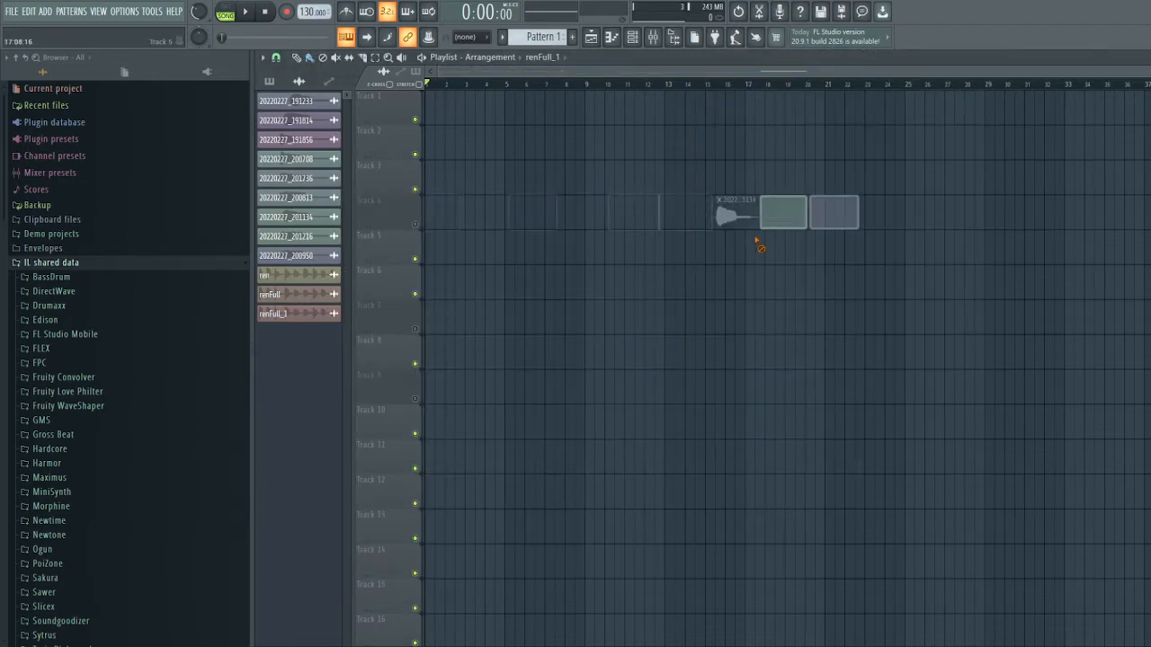
{"action": "right_click", "coordinate": [732, 215]}
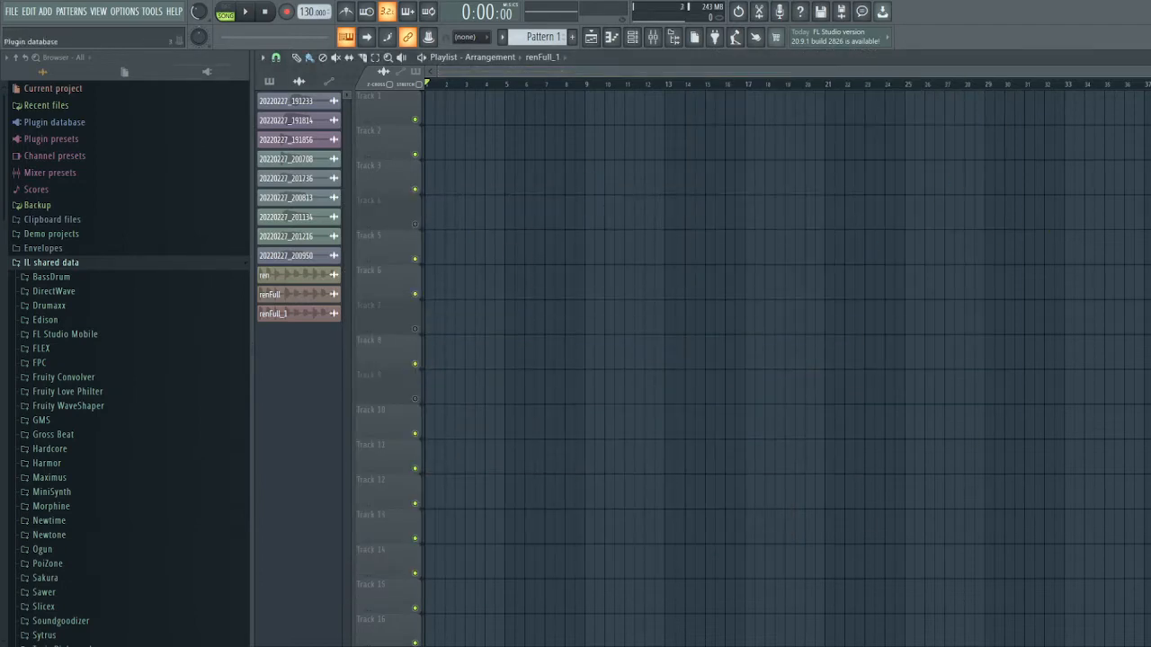
Add the exported renFull_1 marker slices to the playlist as separate audio clips on consecutive tracks starting at track 8
{"action": "left_click", "coordinate": [269, 81]}
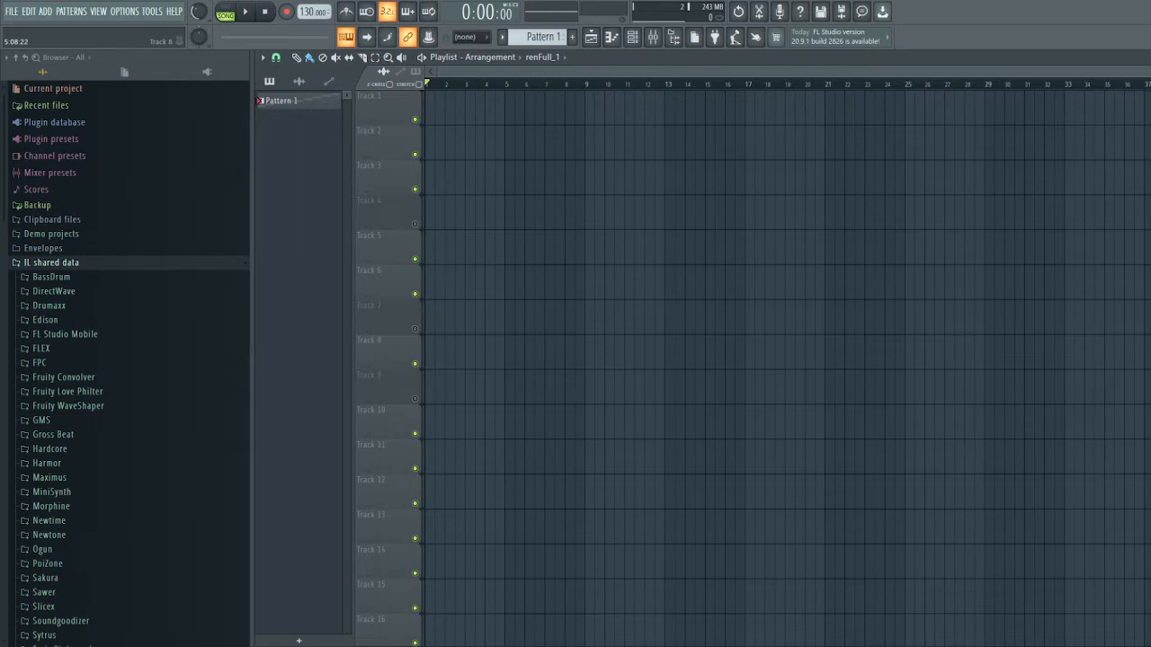
{"action": "left_click_drag", "start_coordinate": [629, 432], "coordinate": [434, 366]}
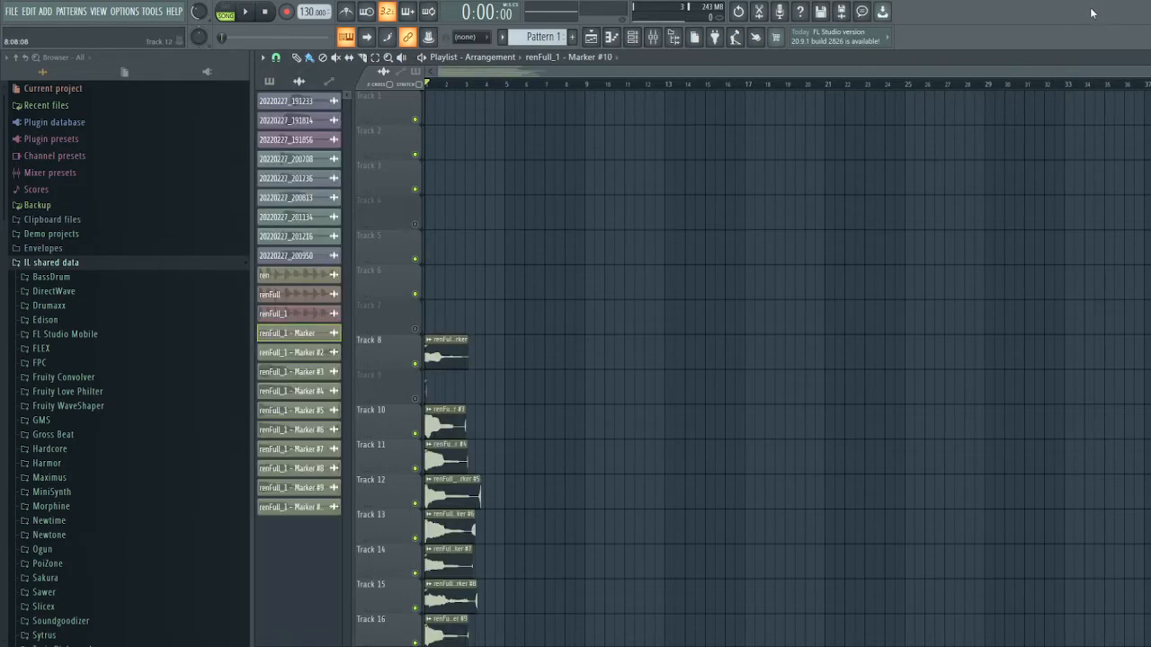
{"action": "scroll", "coordinate": [679, 301], "scroll_direction": "down", "scroll_amount": 3}
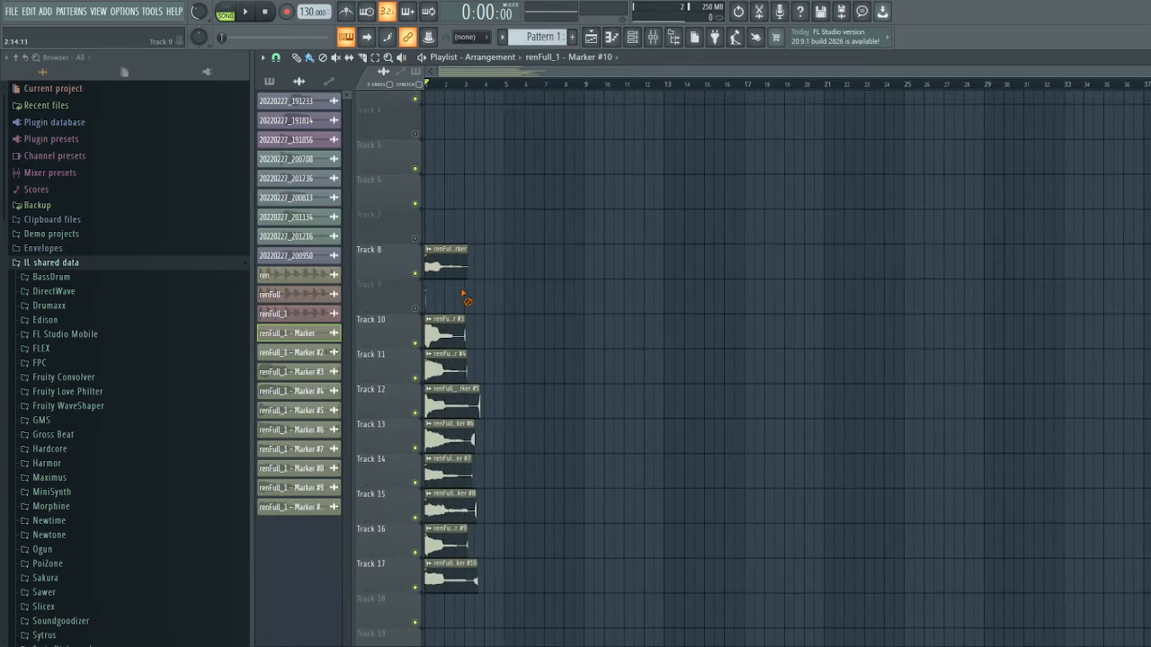
Delete all renFull_1 marker slice clips from tracks 8 to 17 of the playlist
{"action": "left_click_drag", "start_coordinate": [719, 342], "coordinate": [734, 334]}
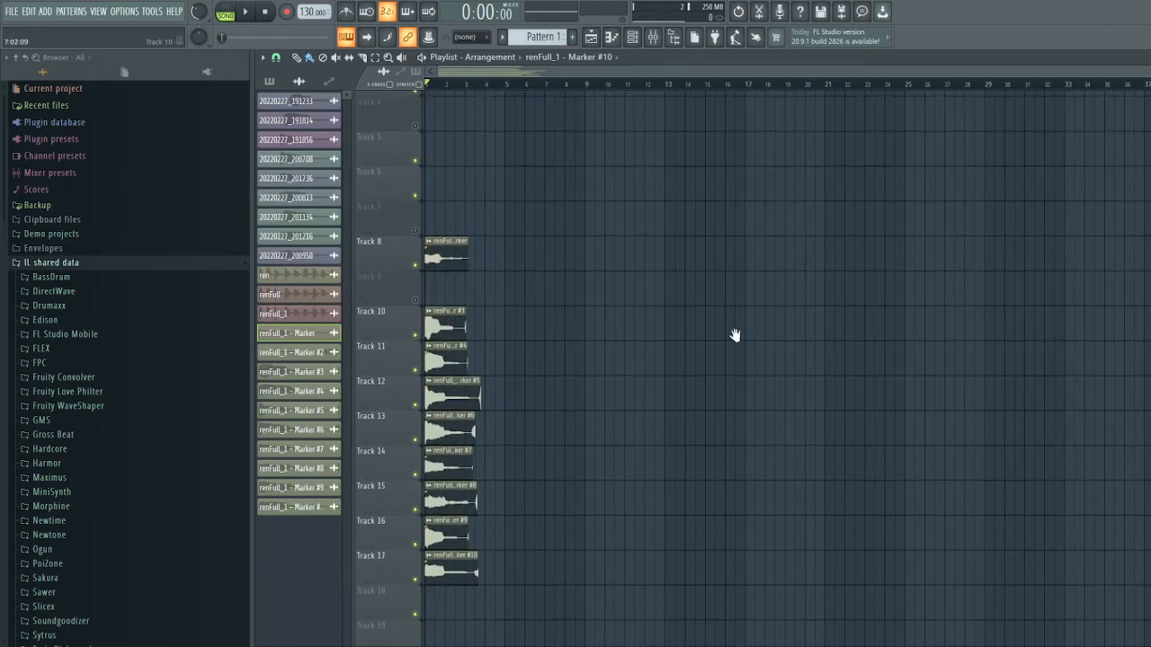
{"action": "left_click_drag", "start_coordinate": [524, 369], "coordinate": [524, 391]}
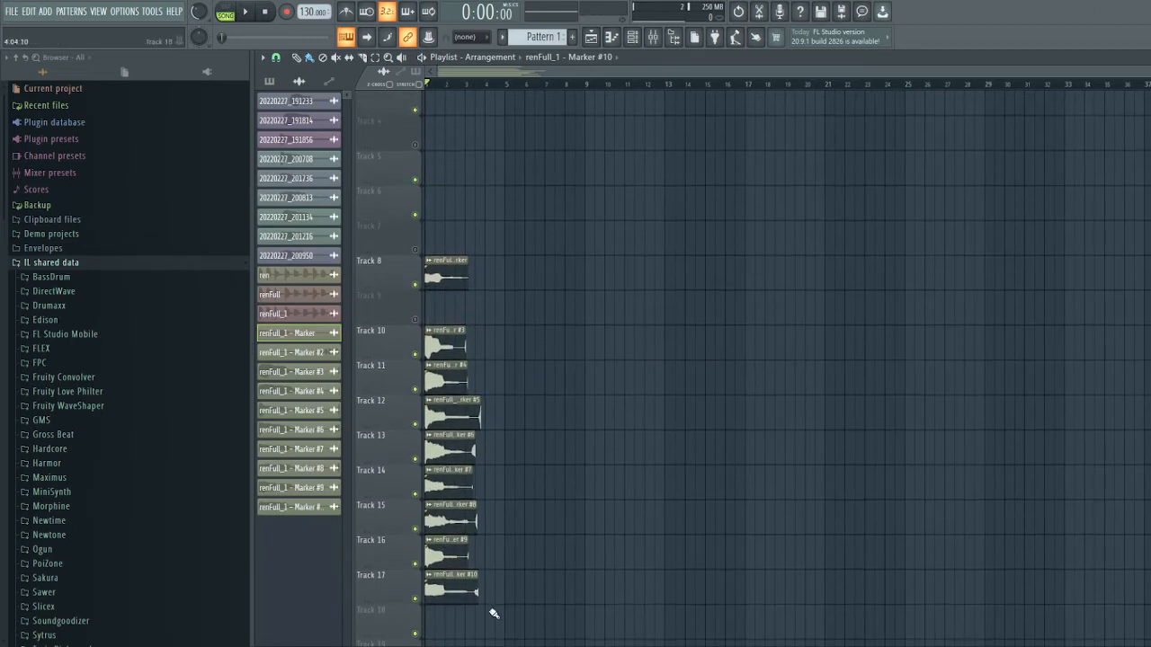
{"action": "left_click_drag", "start_coordinate": [448, 627], "coordinate": [447, 273]}
{"action": "left_click_drag", "start_coordinate": [480, 211], "coordinate": [490, 293]}
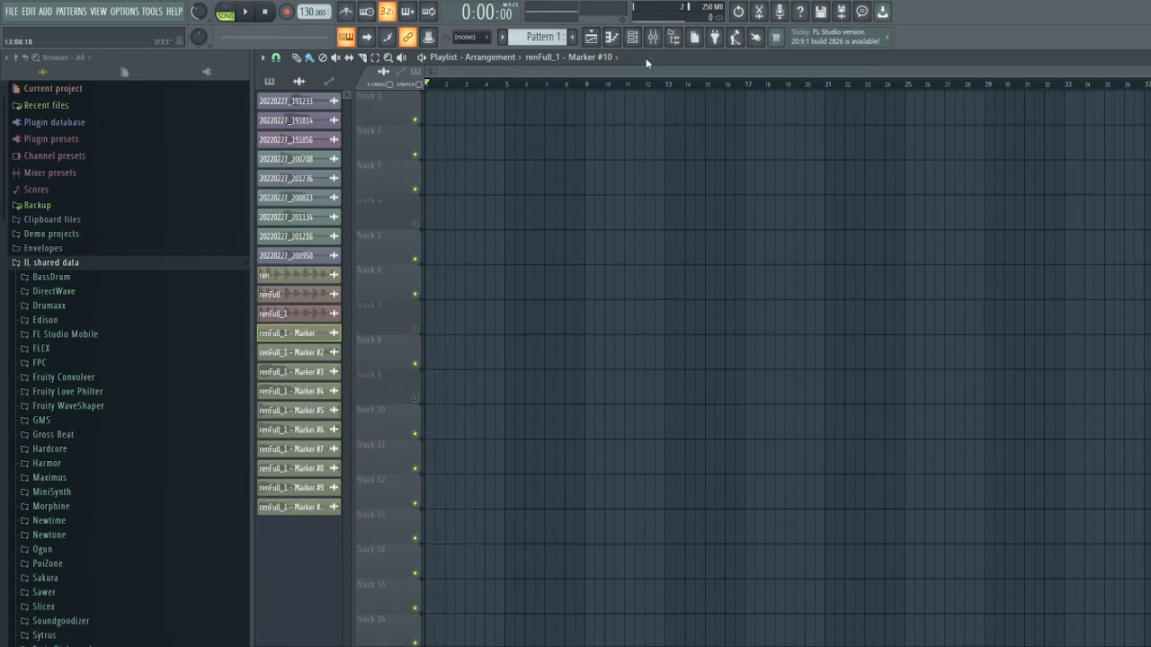
Replace the 808 HiHat channel with DirectWave, load the renFull_1 marker slices as zones, and show the zone trigger settings
{"action": "left_click", "coordinate": [634, 39]}
{"action": "scroll", "coordinate": [782, 52], "scroll_direction": "up", "scroll_amount": 1}
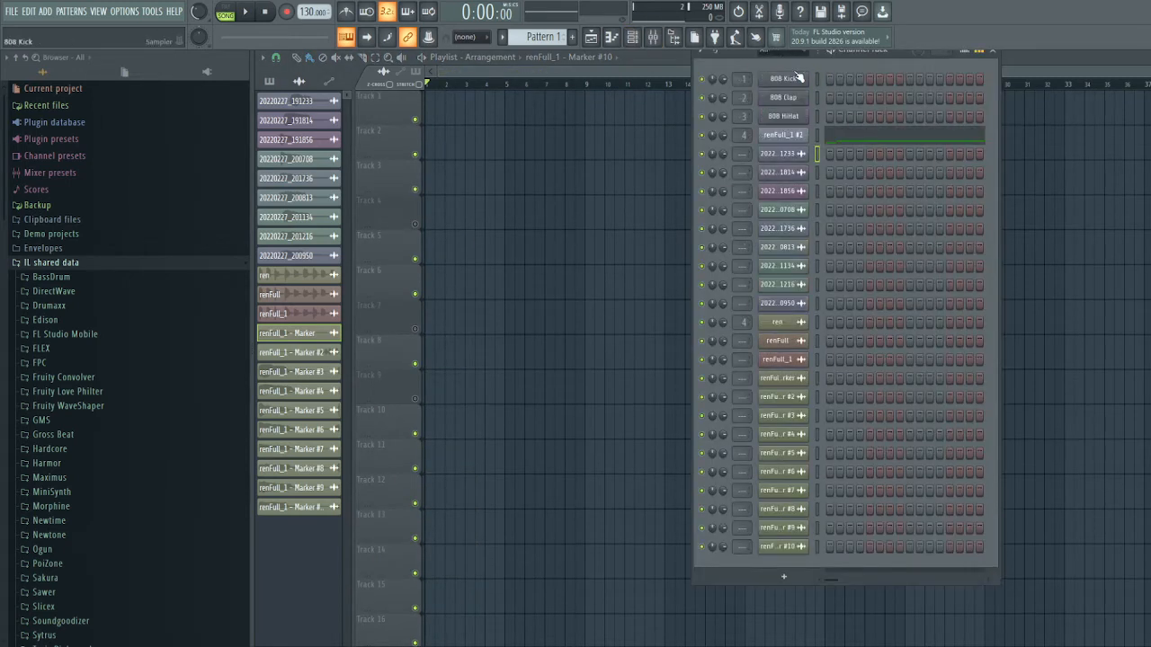
{"action": "left_click", "coordinate": [791, 120]}
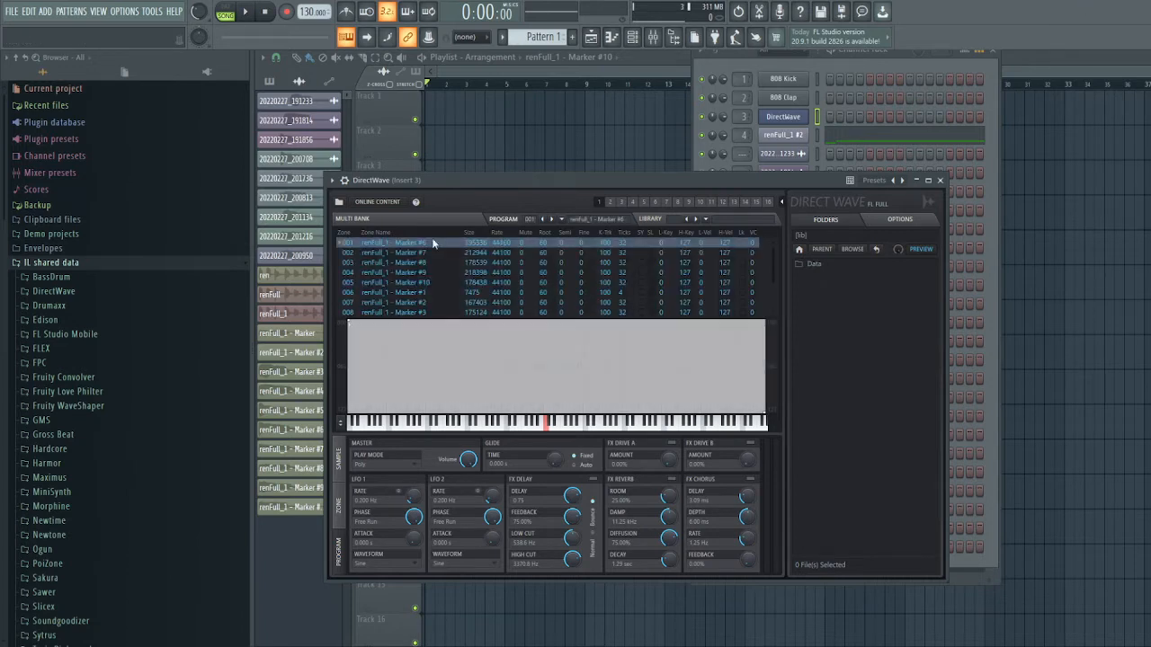
{"action": "left_click", "coordinate": [339, 510]}
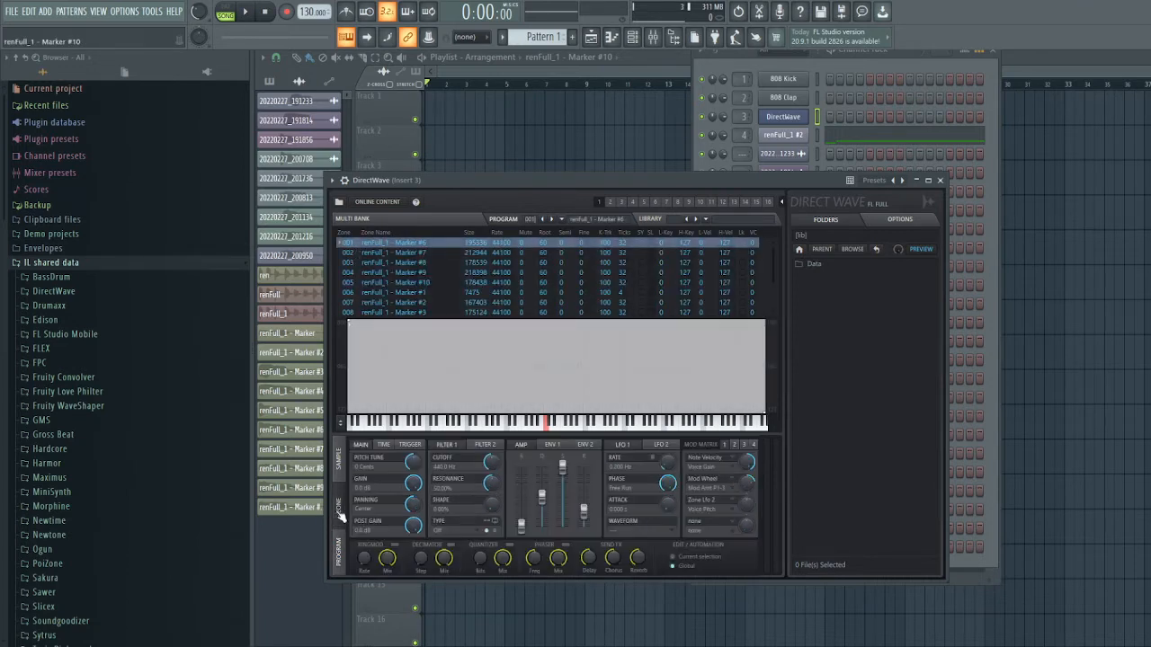
{"action": "left_click", "coordinate": [410, 444]}
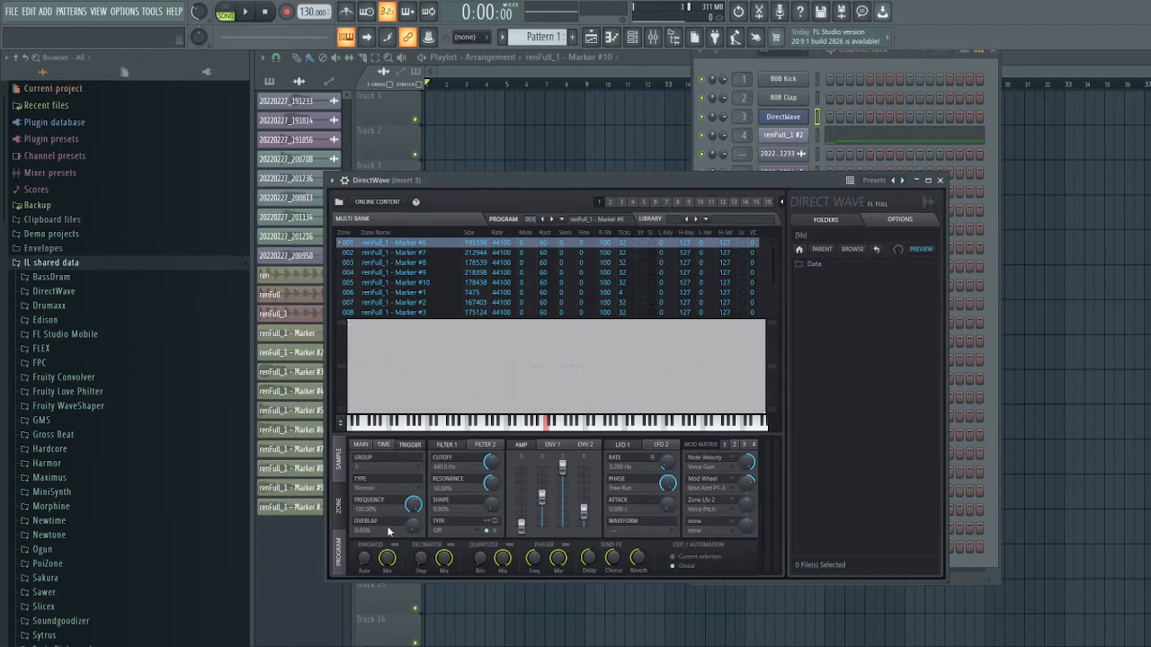
Set a Forward loop on the Marker #6 zone's sample from about 18914 to 71197 and audition it on the root key
{"action": "left_click", "coordinate": [339, 462]}
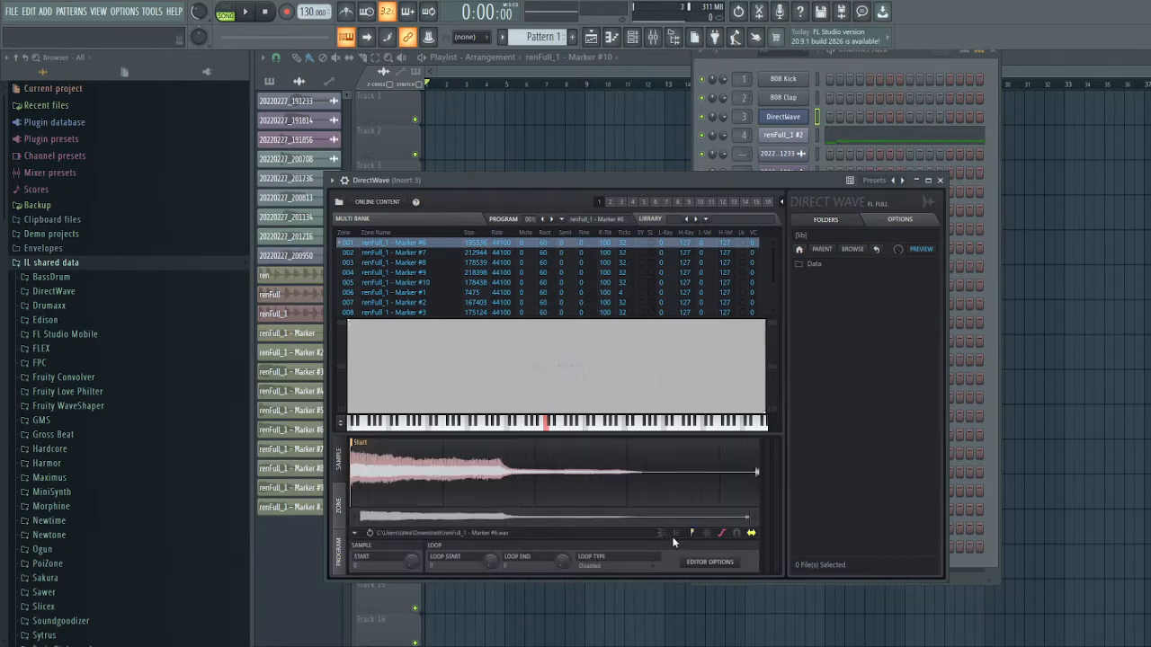
{"action": "key", "text": "q"}
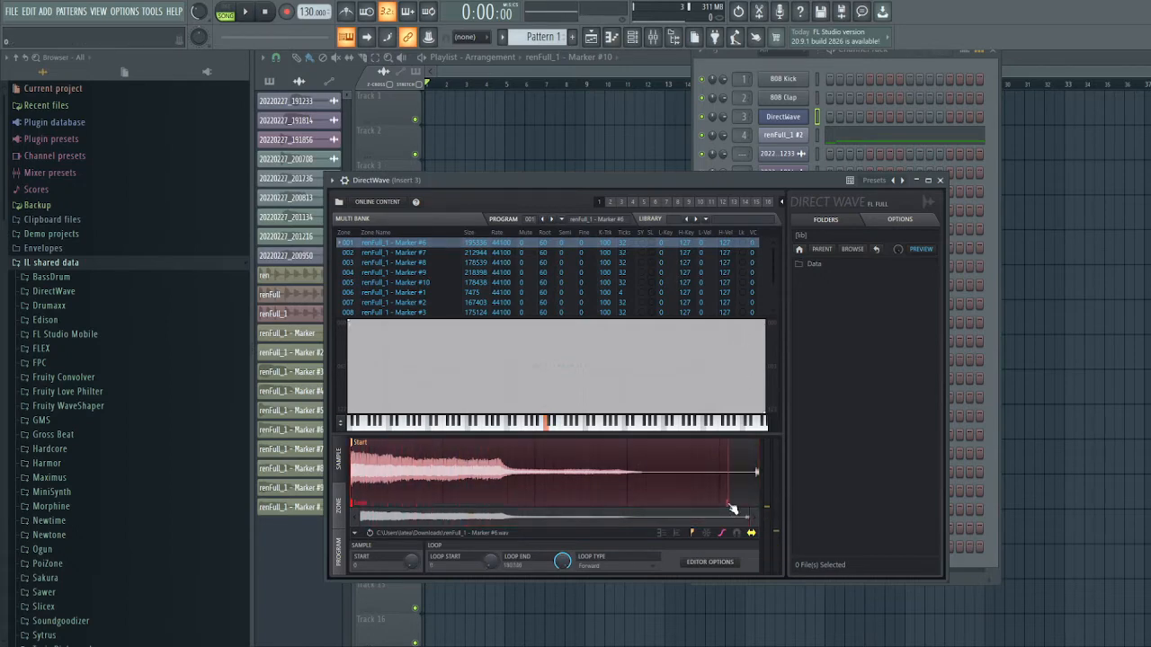
{"action": "left_click_drag", "start_coordinate": [751, 511], "coordinate": [499, 517]}
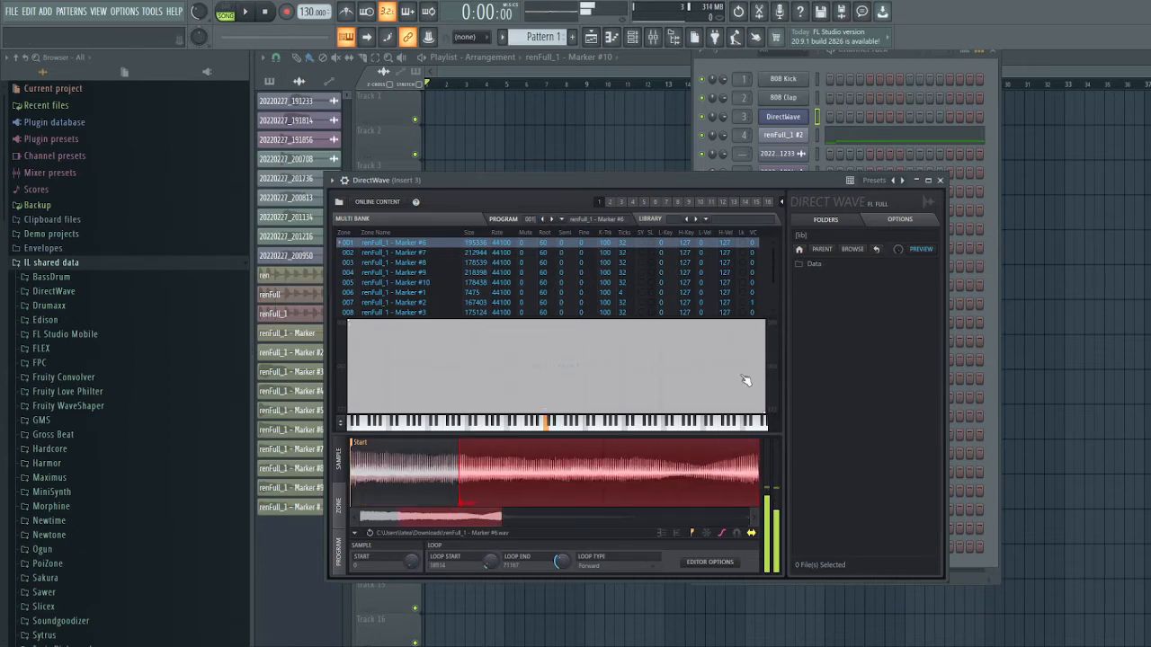
{"action": "left_click_drag", "start_coordinate": [502, 517], "coordinate": [705, 517]}
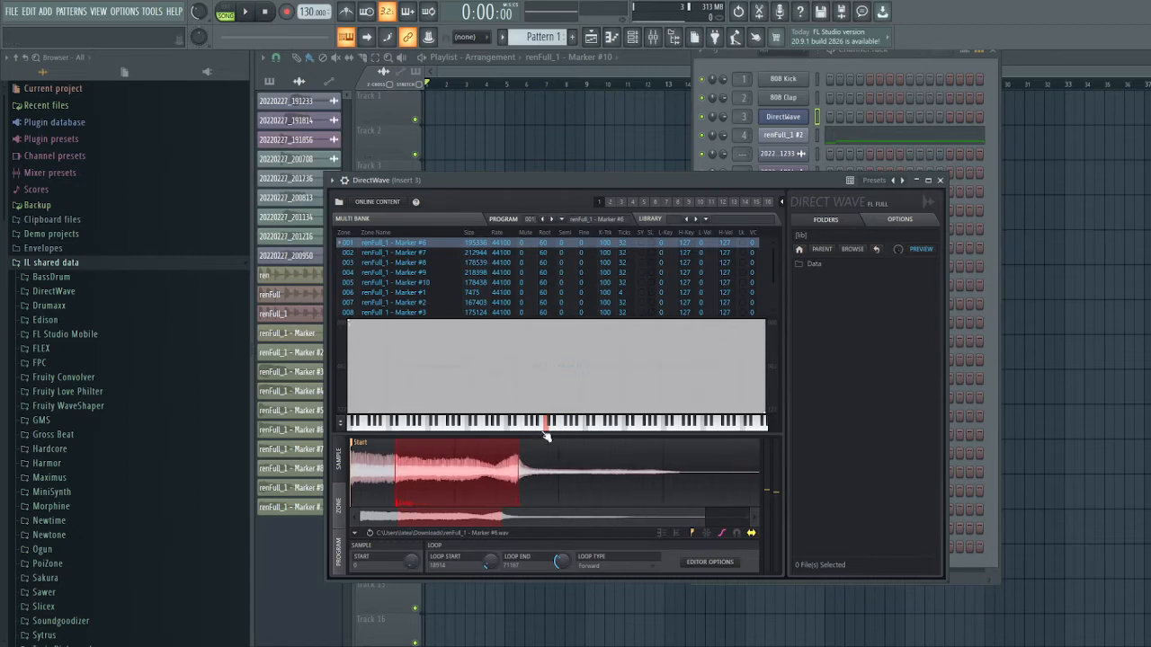
{"action": "left_click", "coordinate": [547, 427]}
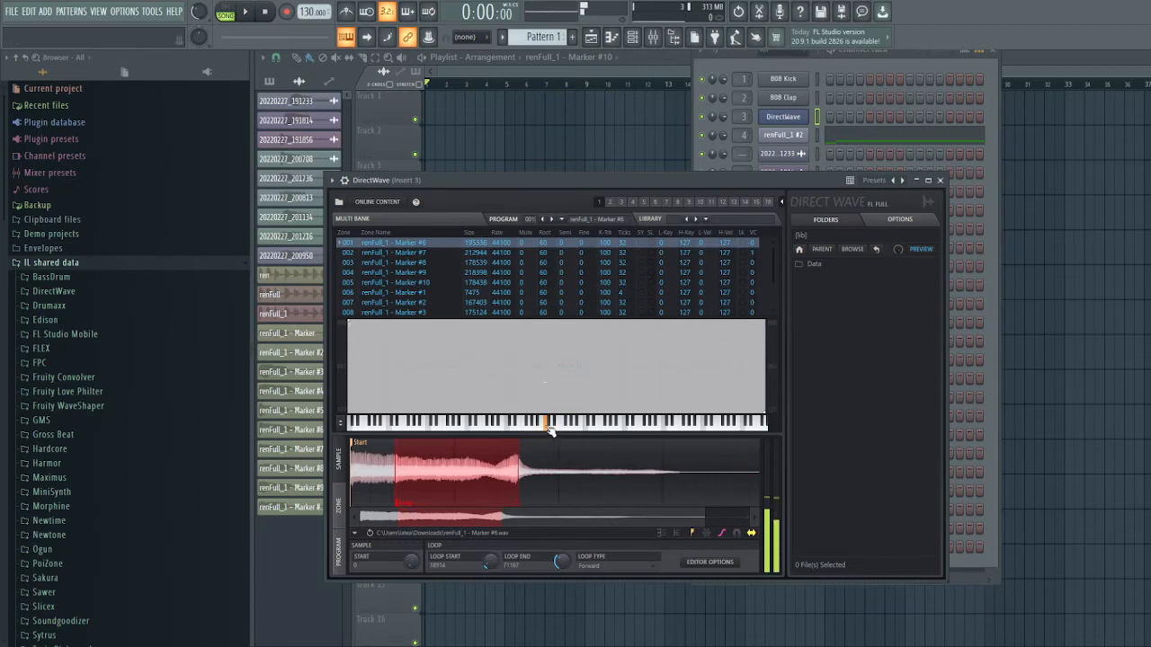
{"action": "left_click", "coordinate": [547, 428]}
{"action": "left_click", "coordinate": [548, 428]}
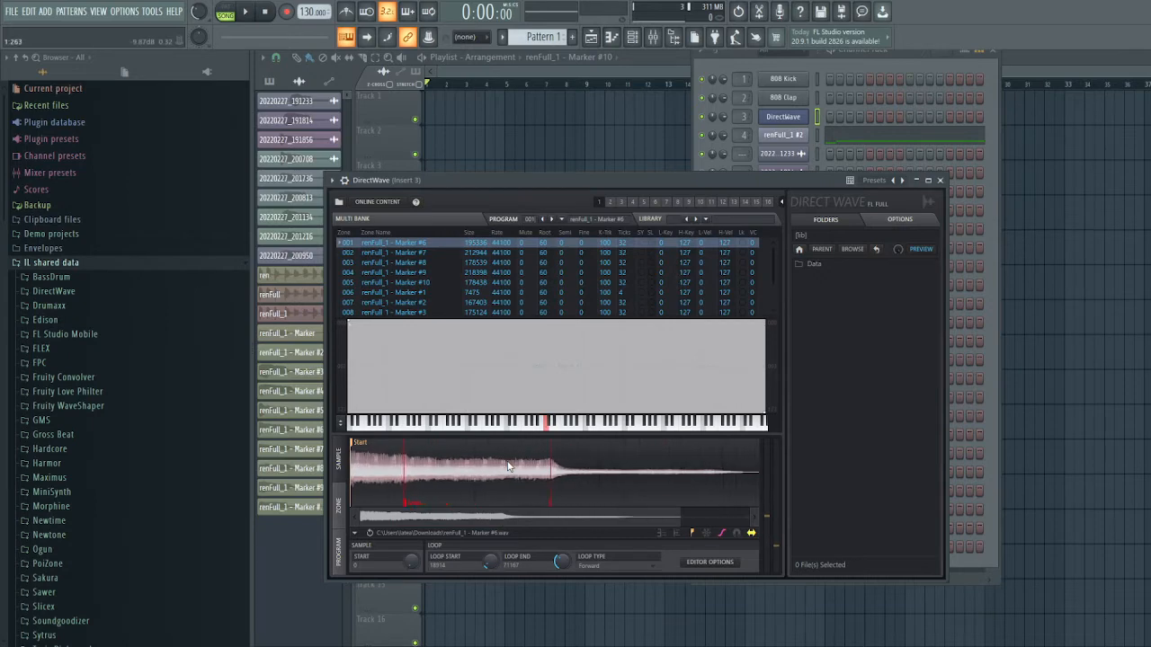
Refine the Marker #6 loop to start at about 32397 and end at about 69808, comparing start points by ear
{"action": "left_click_drag", "start_coordinate": [513, 505], "coordinate": [510, 506]}
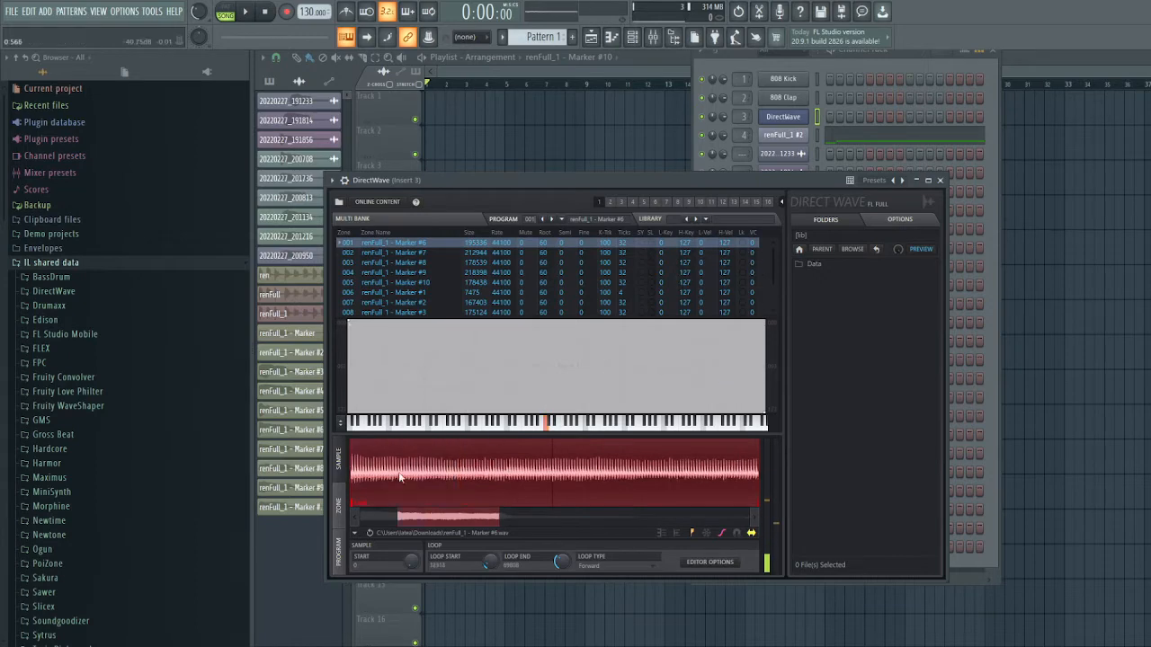
{"action": "scroll", "coordinate": [390, 483], "scroll_direction": "down", "scroll_amount": 5}
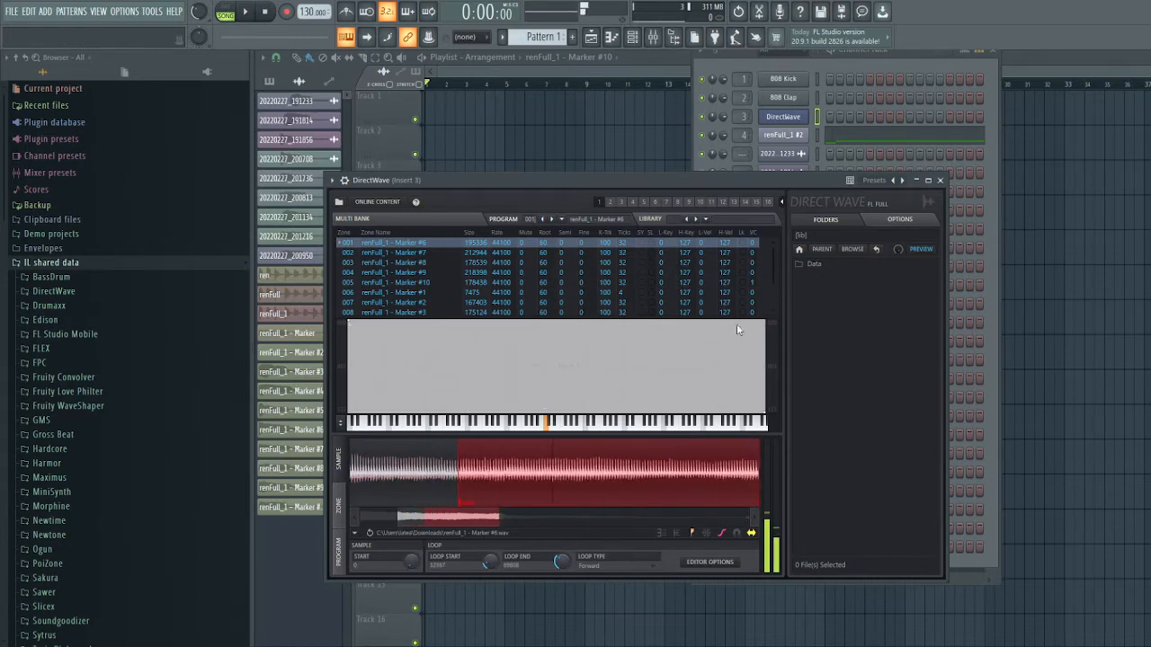
{"action": "scroll", "coordinate": [532, 460], "scroll_direction": "down", "scroll_amount": 5}
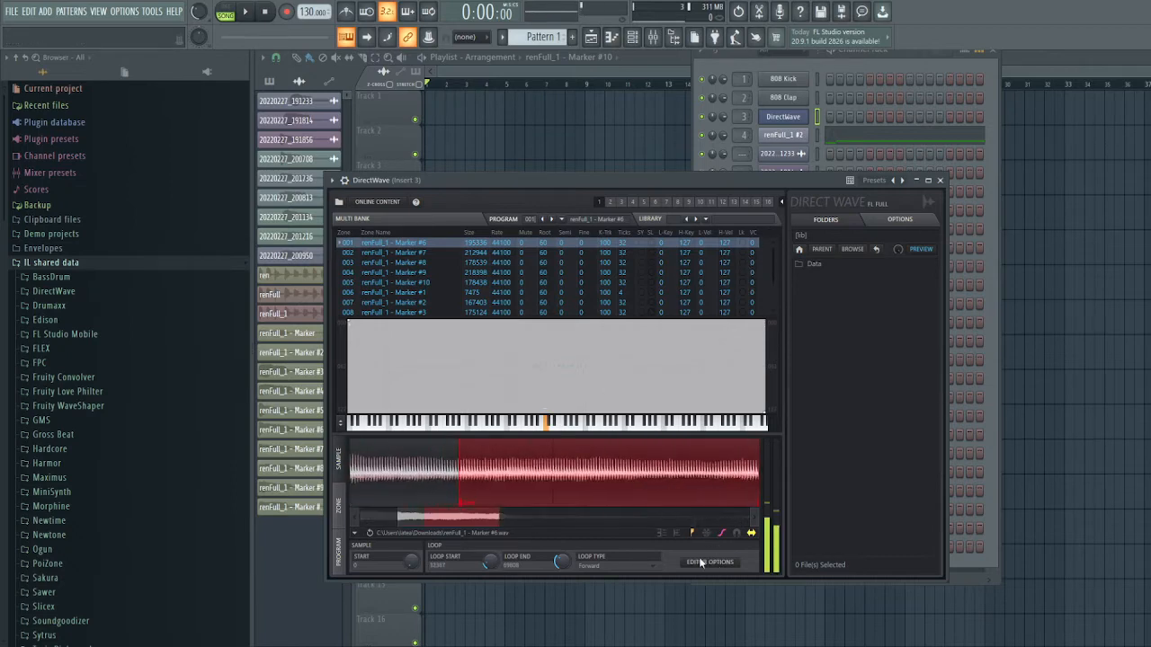
{"action": "scroll", "coordinate": [507, 488], "scroll_direction": "down", "scroll_amount": 5}
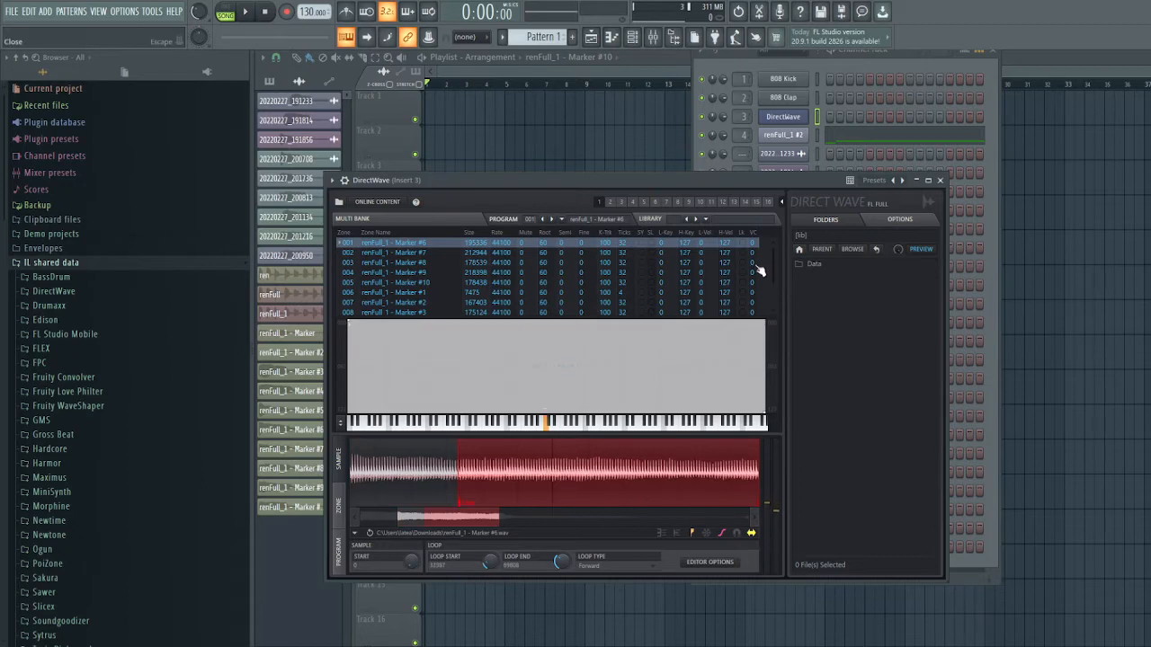
{"action": "scroll", "coordinate": [608, 453], "scroll_direction": "down", "scroll_amount": 6}
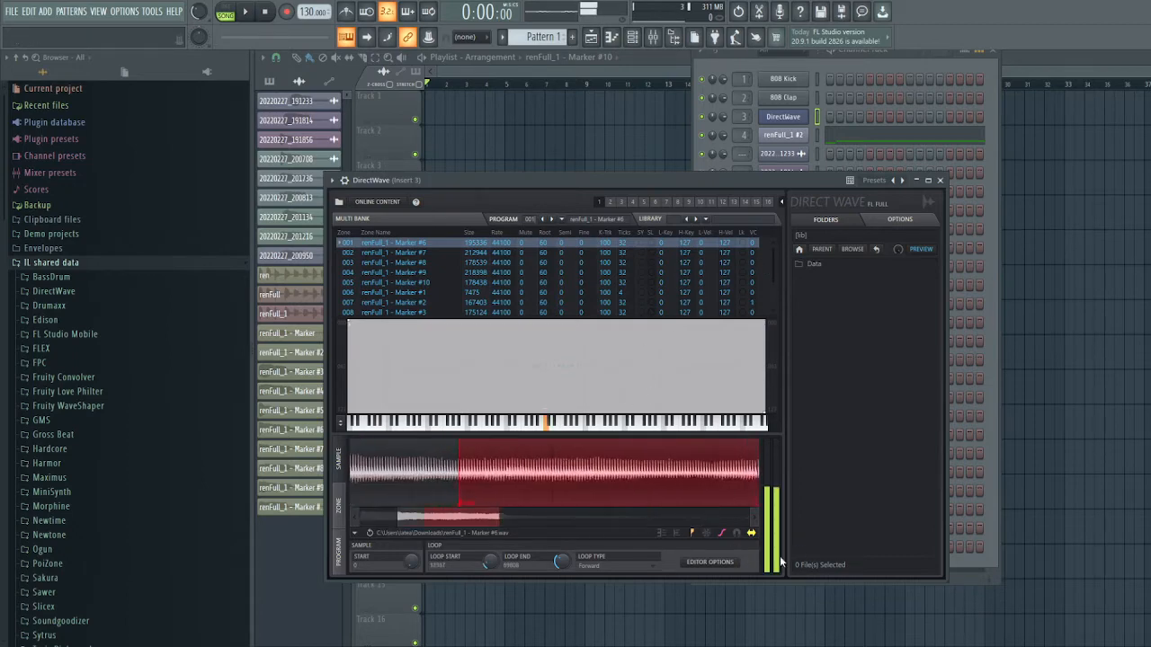
{"action": "scroll", "coordinate": [527, 486], "scroll_direction": "down", "scroll_amount": 5}
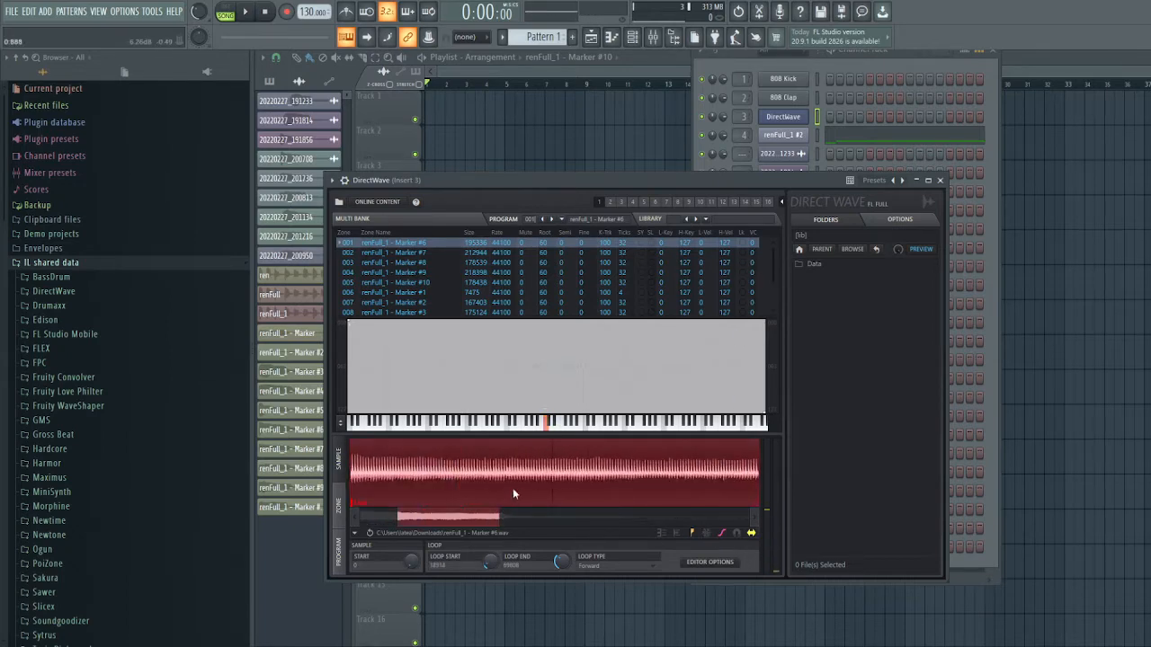
{"action": "scroll", "coordinate": [513, 493], "scroll_direction": "down", "scroll_amount": 4}
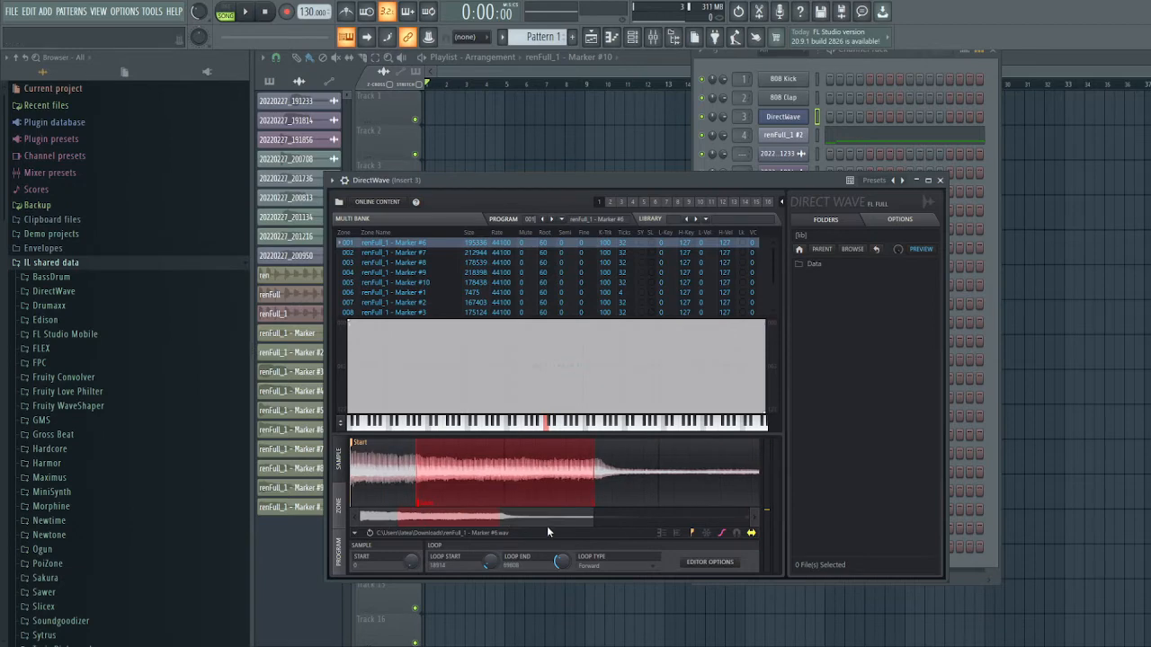
{"action": "key", "text": "q"}
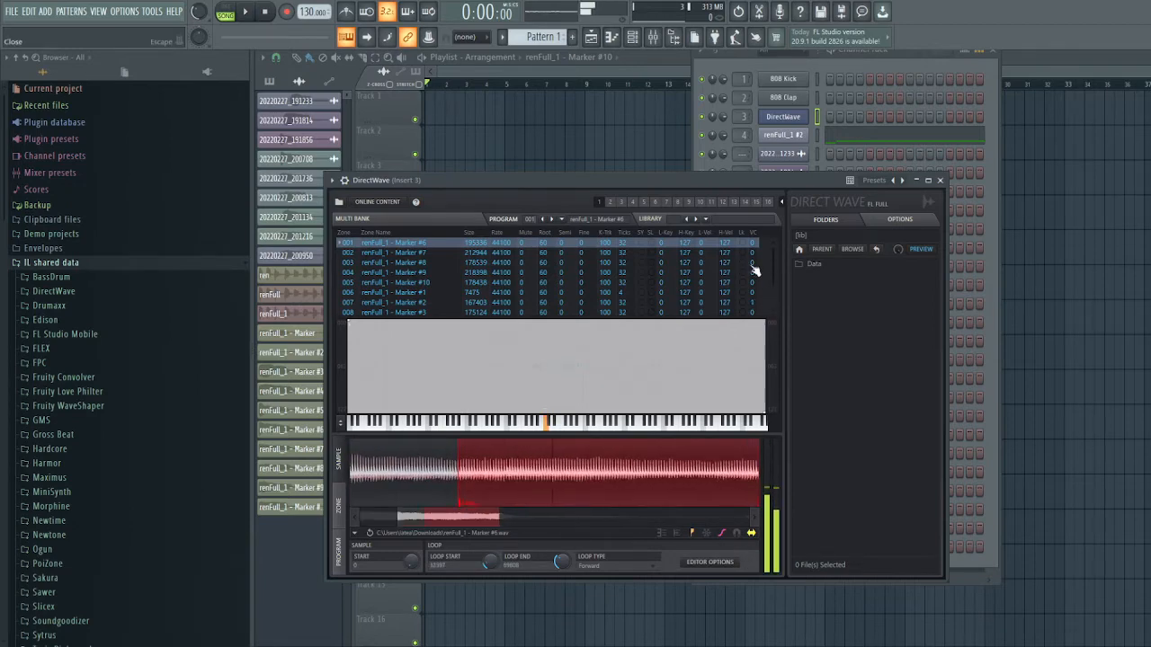
Delete every zone except renFull_1 - Marker #6 from the DirectWave program
{"action": "left_click", "coordinate": [351, 254]}
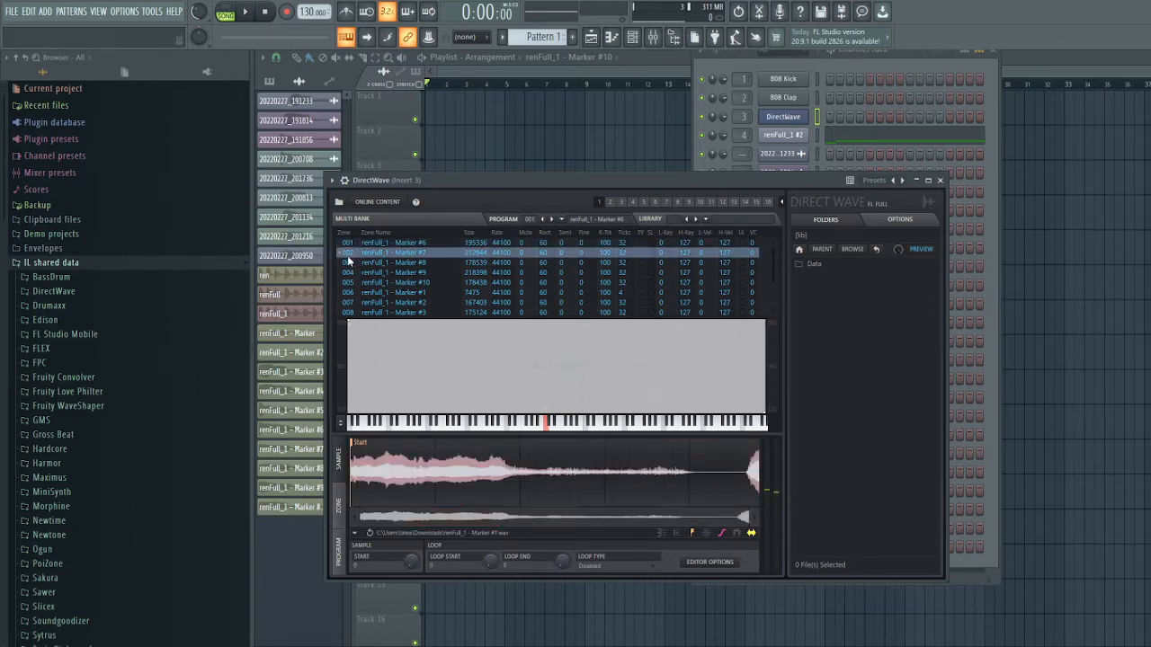
{"action": "key", "text": "Delete"}
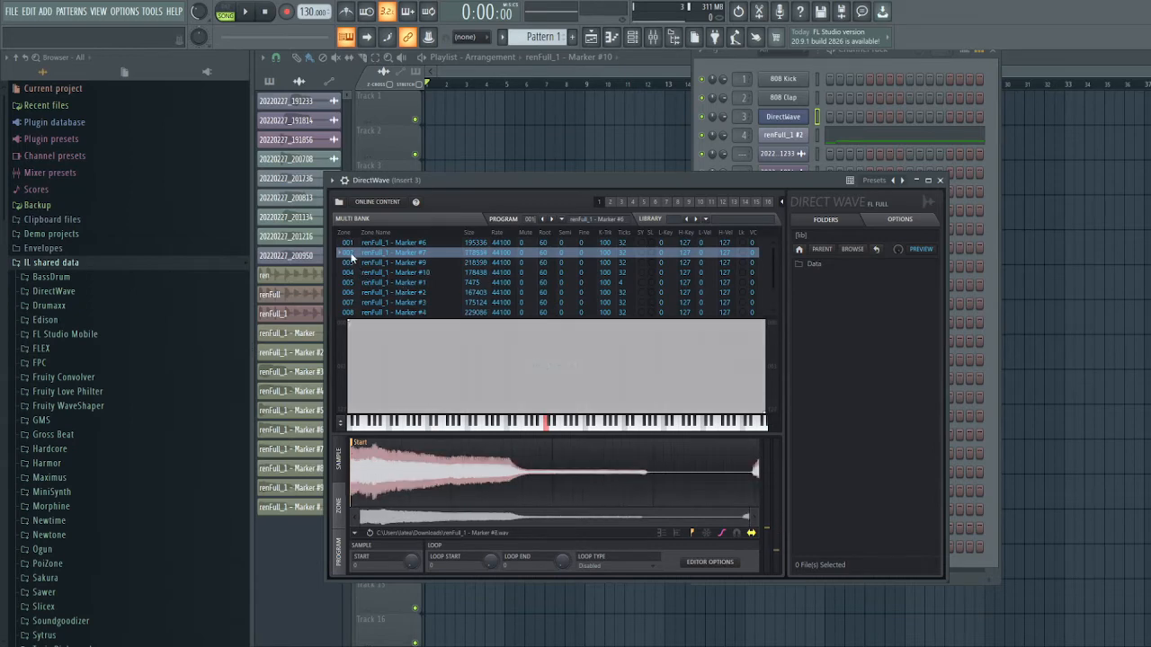
{"action": "key", "text": "Delete"}
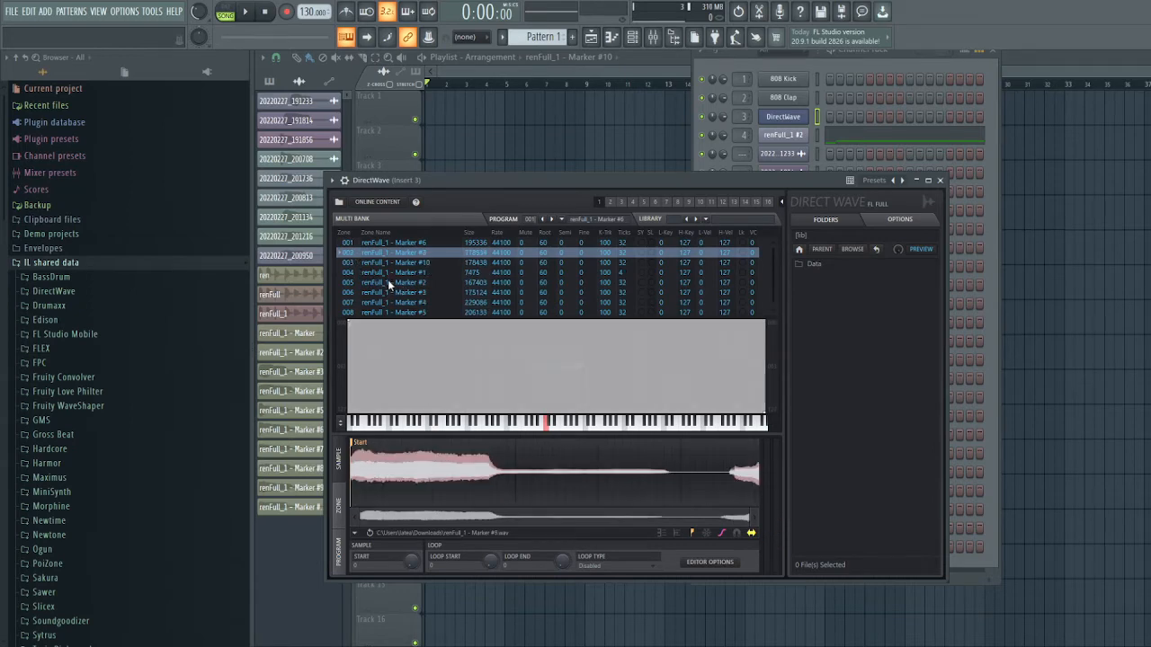
{"action": "key", "text": "Delete"}
{"action": "key", "text": "Delete"}
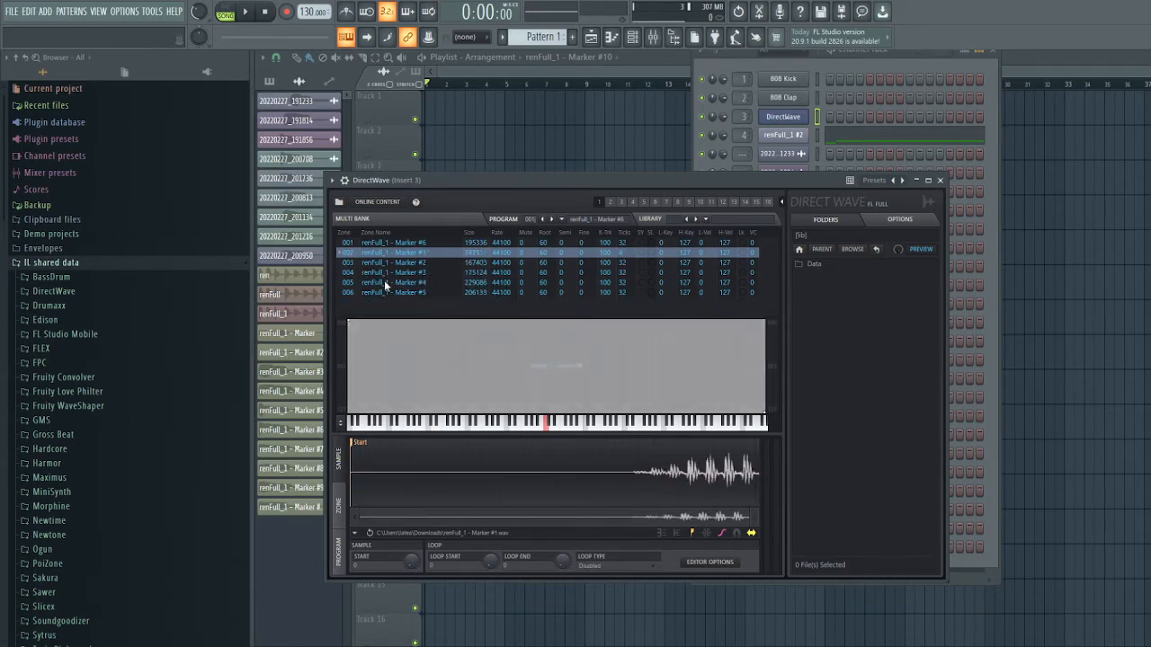
{"action": "key", "text": "Delete"}
{"action": "key", "text": "Delete"}
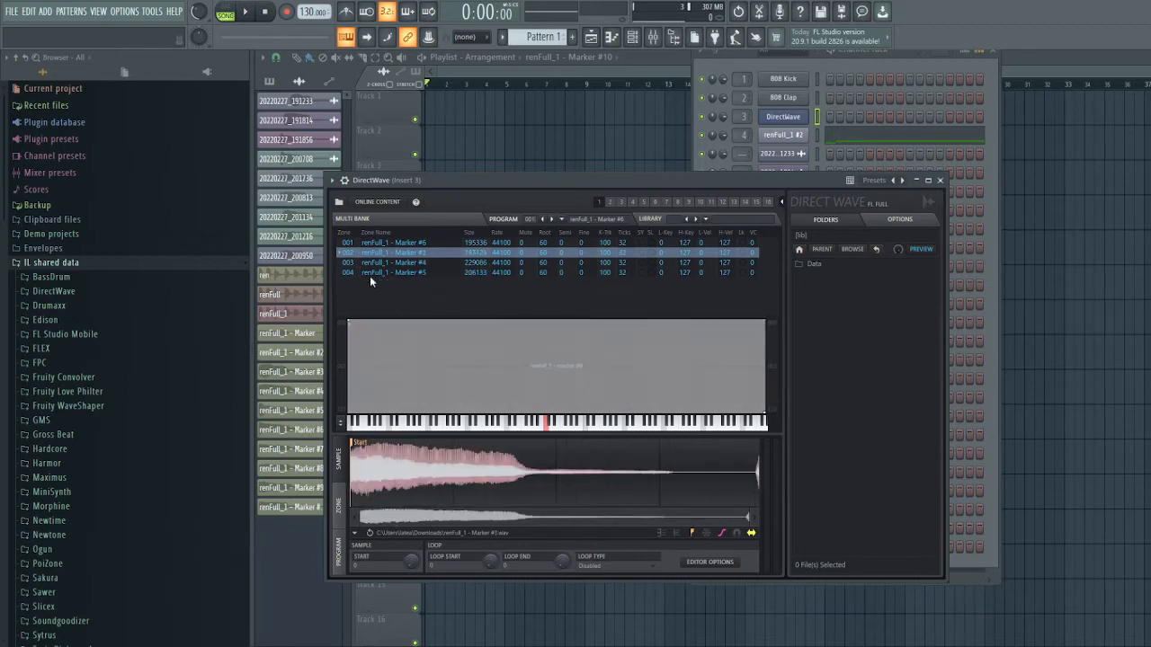
{"action": "key", "text": "Delete"}
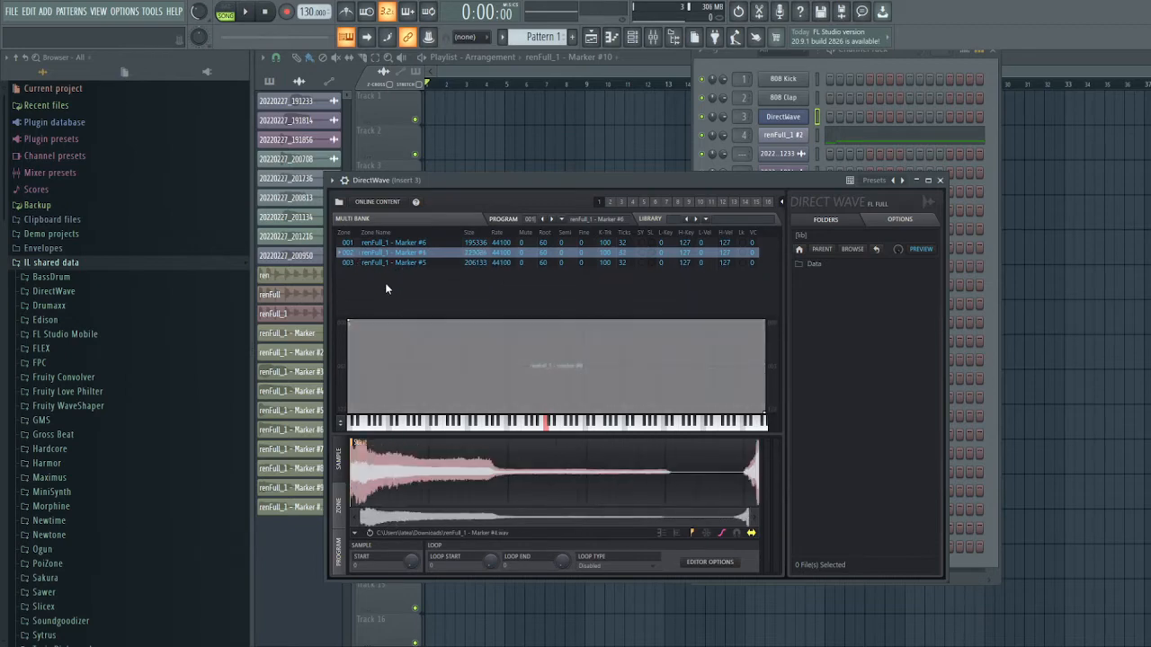
{"action": "key", "text": "Delete"}
{"action": "key", "text": "Delete"}
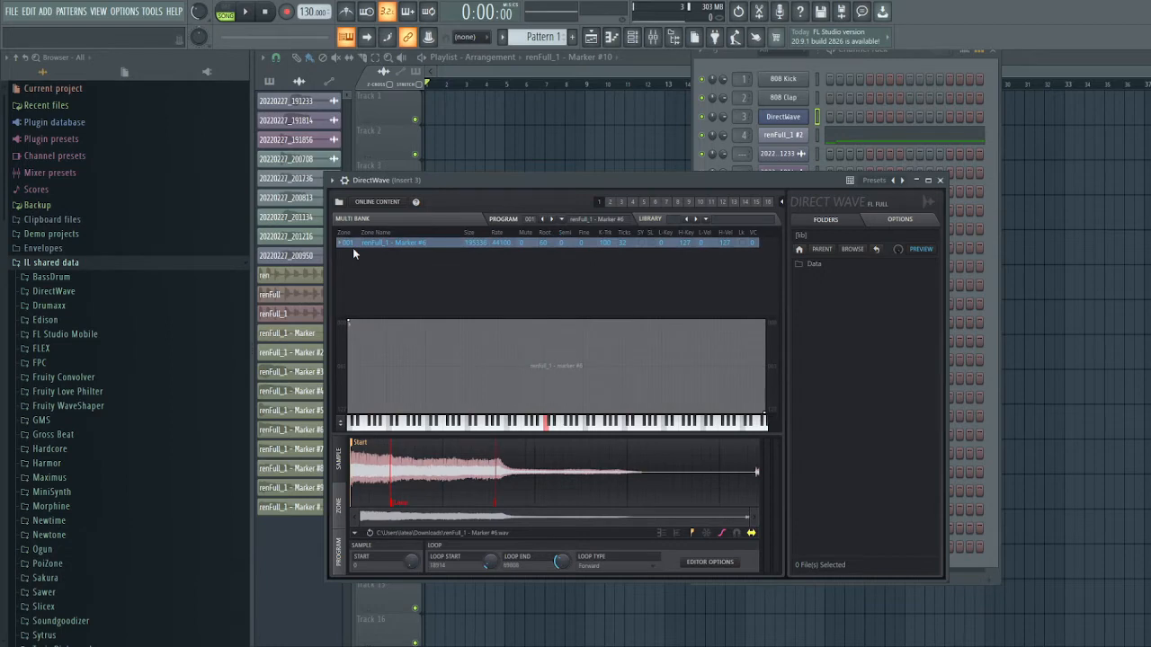
Audition the Marker #6 zone while trying an earlier and a later start point for its loop
{"action": "left_click", "coordinate": [551, 426]}
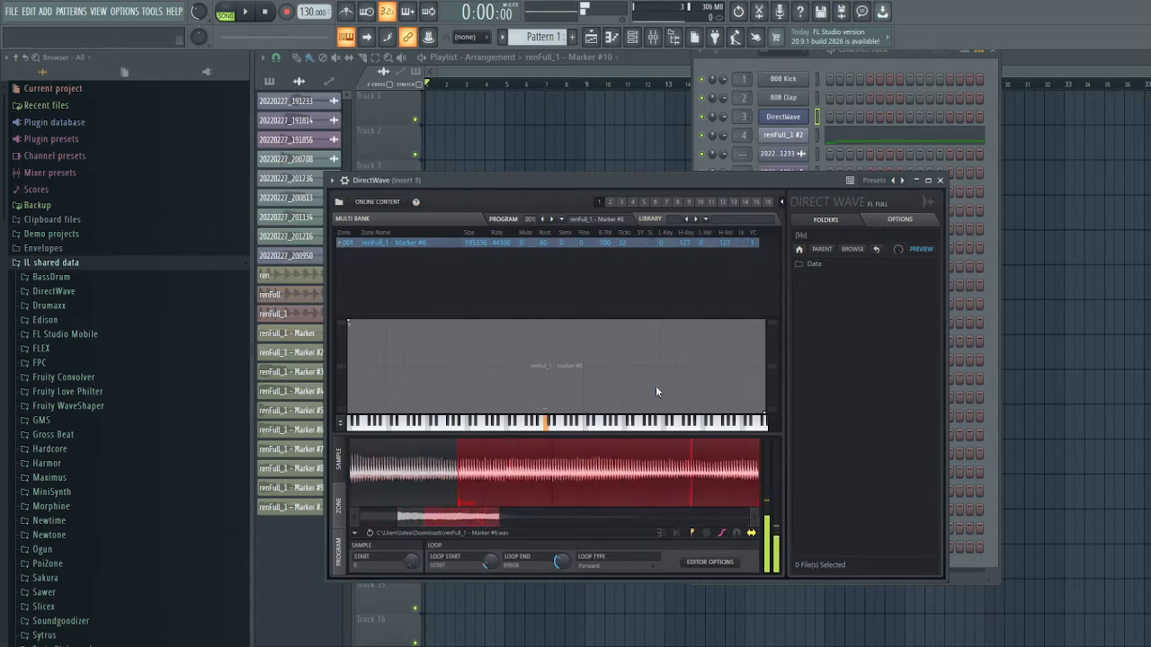
{"action": "left_click_drag", "start_coordinate": [457, 479], "coordinate": [354, 478]}
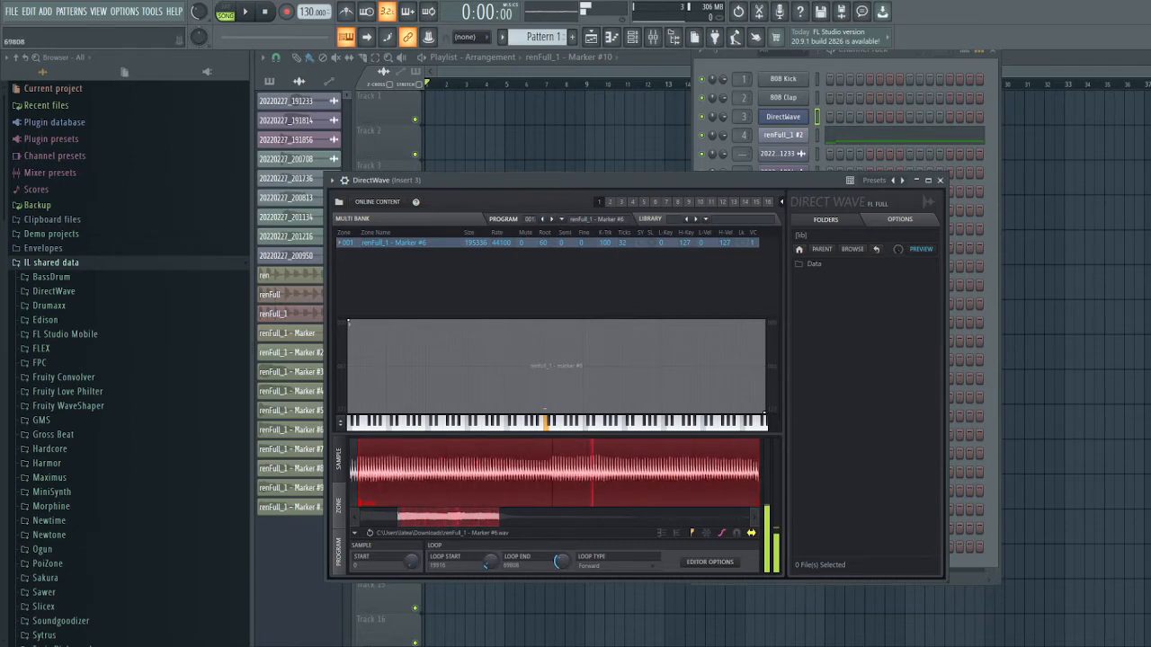
{"action": "left_click_drag", "start_coordinate": [527, 309], "coordinate": [496, 315]}
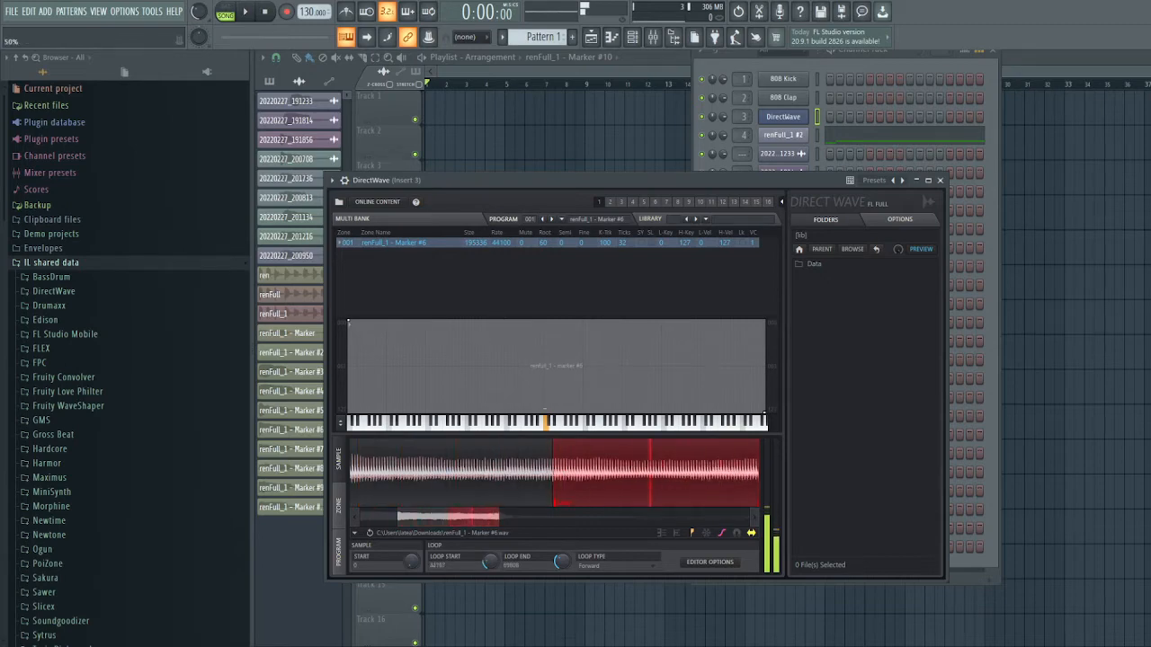
{"action": "scroll", "coordinate": [572, 451], "scroll_direction": "down", "scroll_amount": 5}
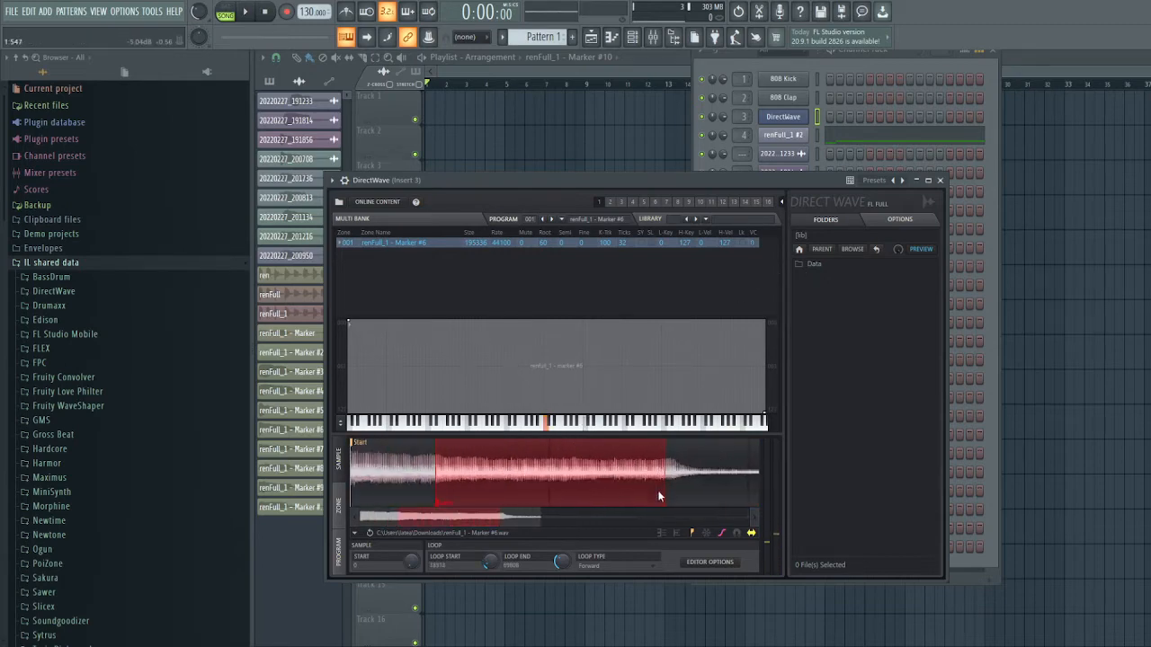
Try extending the Marker #6 loop end to about 71197 while comparing several loop start positions by ear
{"action": "left_click_drag", "start_coordinate": [669, 506], "coordinate": [673, 506]}
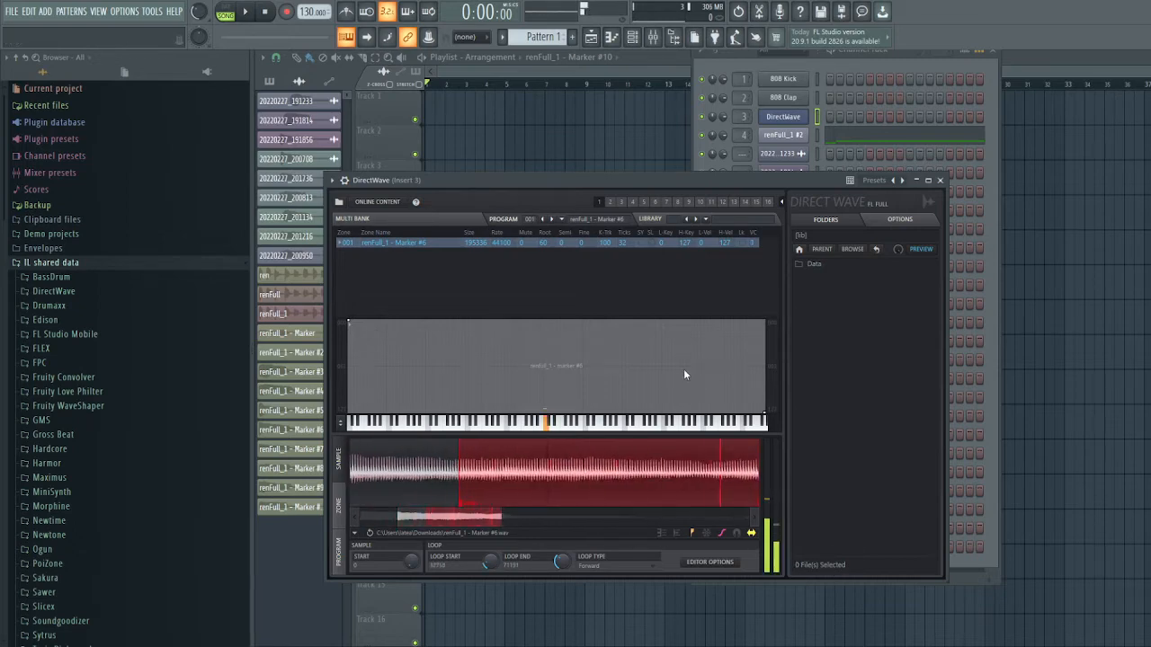
{"action": "mouse_move", "coordinate": [461, 501]}
{"action": "left_mouse_down"}
{"action": "mouse_move", "coordinate": [352, 502]}
{"action": "mouse_move", "coordinate": [556, 501]}
{"action": "mouse_move", "coordinate": [506, 502]}
{"action": "left_mouse_up"}
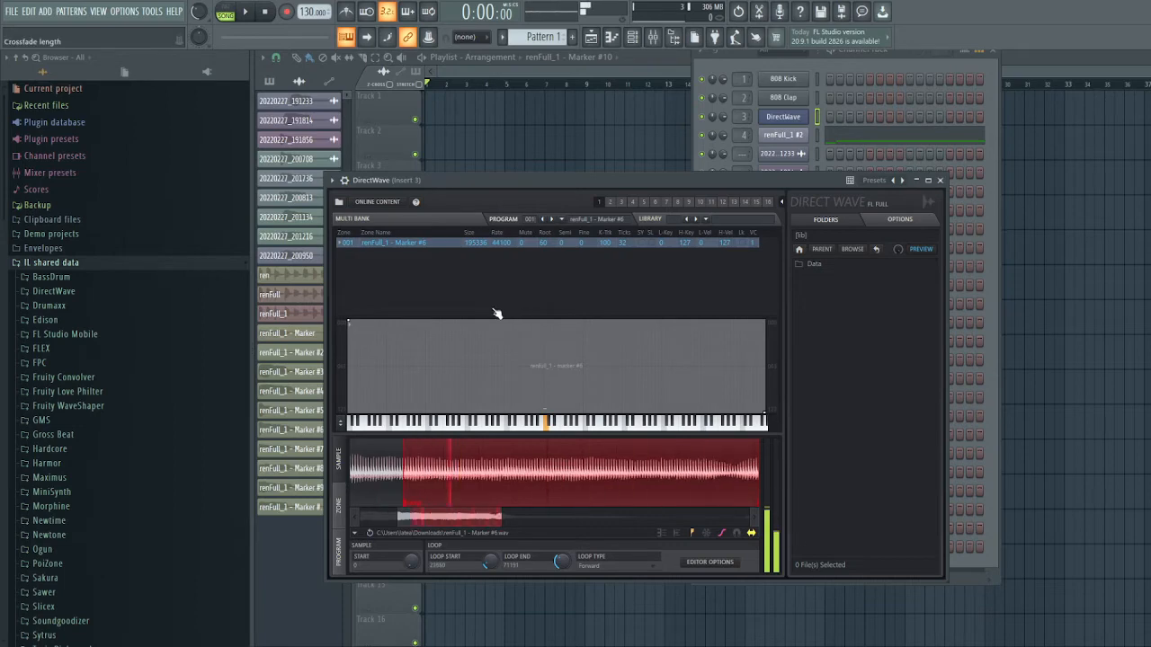
{"action": "left_click_drag", "start_coordinate": [490, 561], "coordinate": [490, 566]}
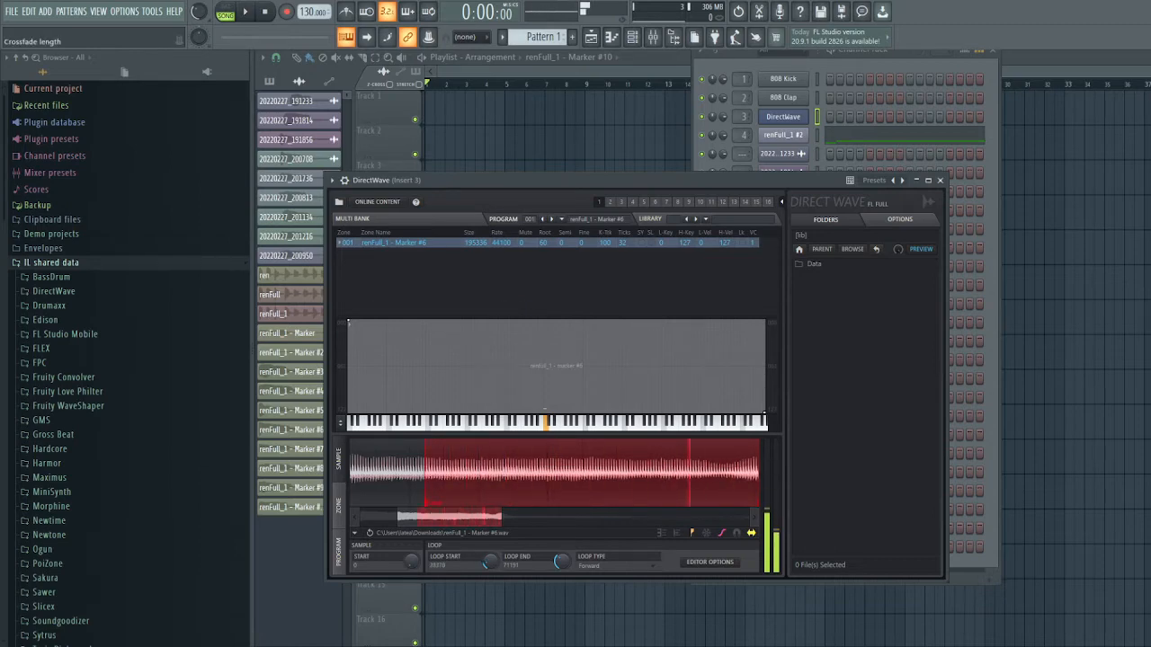
{"action": "left_click_drag", "start_coordinate": [426, 502], "coordinate": [394, 502]}
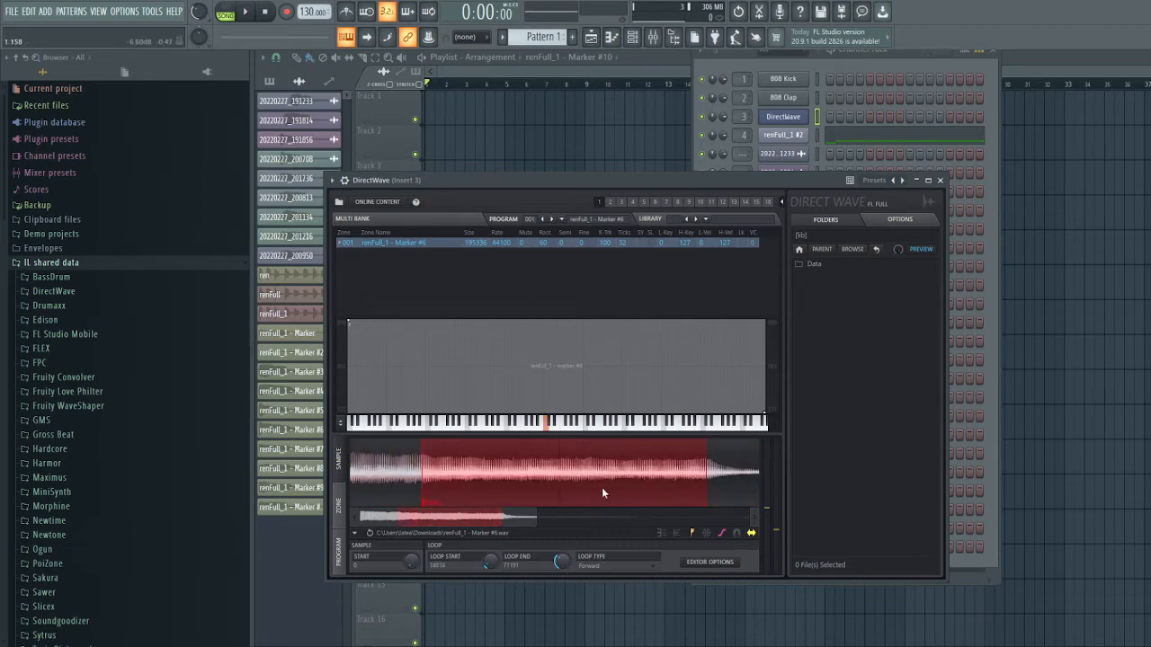
Audition the Marker #6 zone and shorten its loop to end at about 51780
{"action": "scroll", "coordinate": [603, 492], "scroll_direction": "down", "scroll_amount": 6}
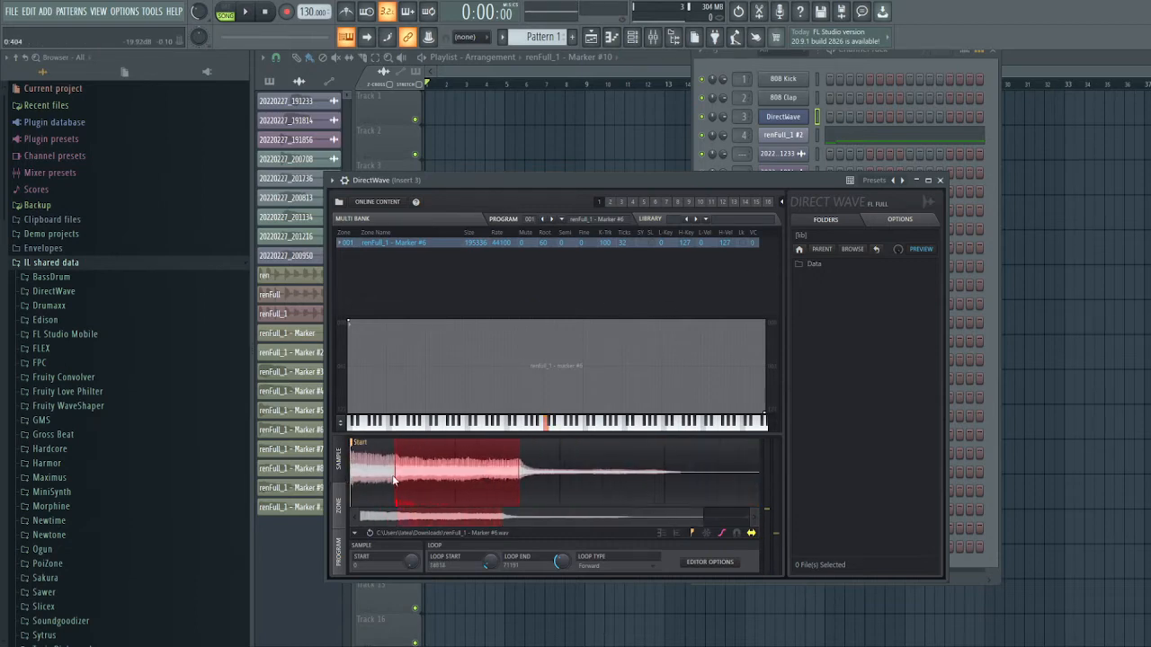
{"action": "left_click", "coordinate": [551, 428]}
{"action": "left_click_drag", "start_coordinate": [521, 505], "coordinate": [472, 506]}
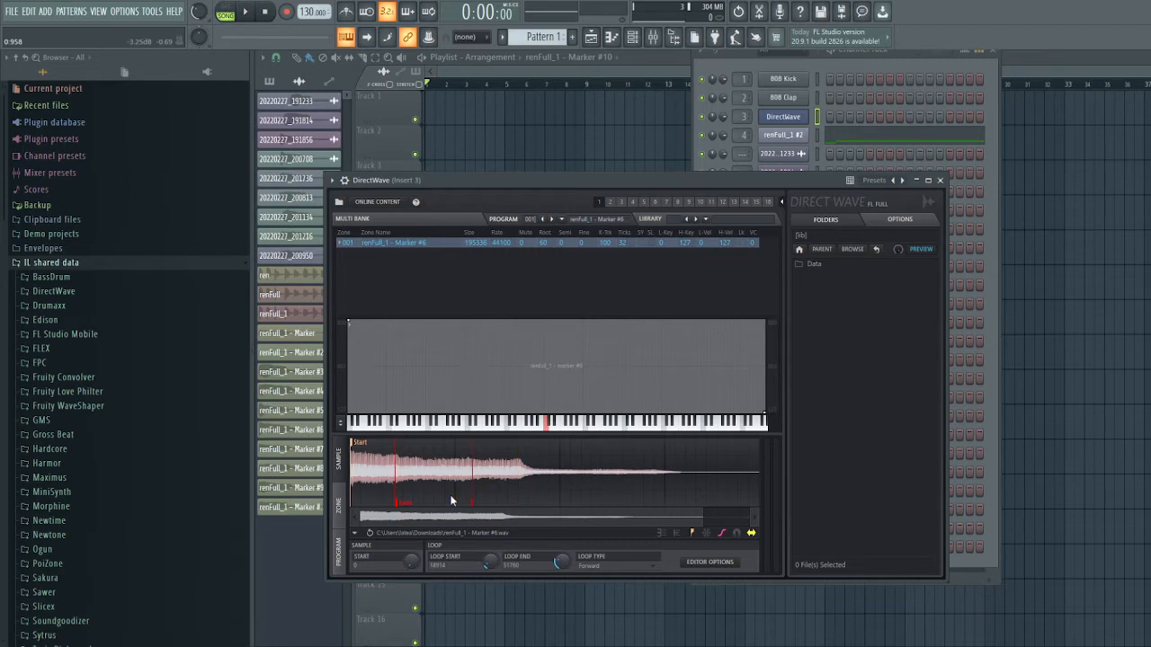
Close DirectWave and the channel rack, and place the renFull_1 - Marker clip at the start of playlist track 2
{"action": "left_click", "coordinate": [940, 180]}
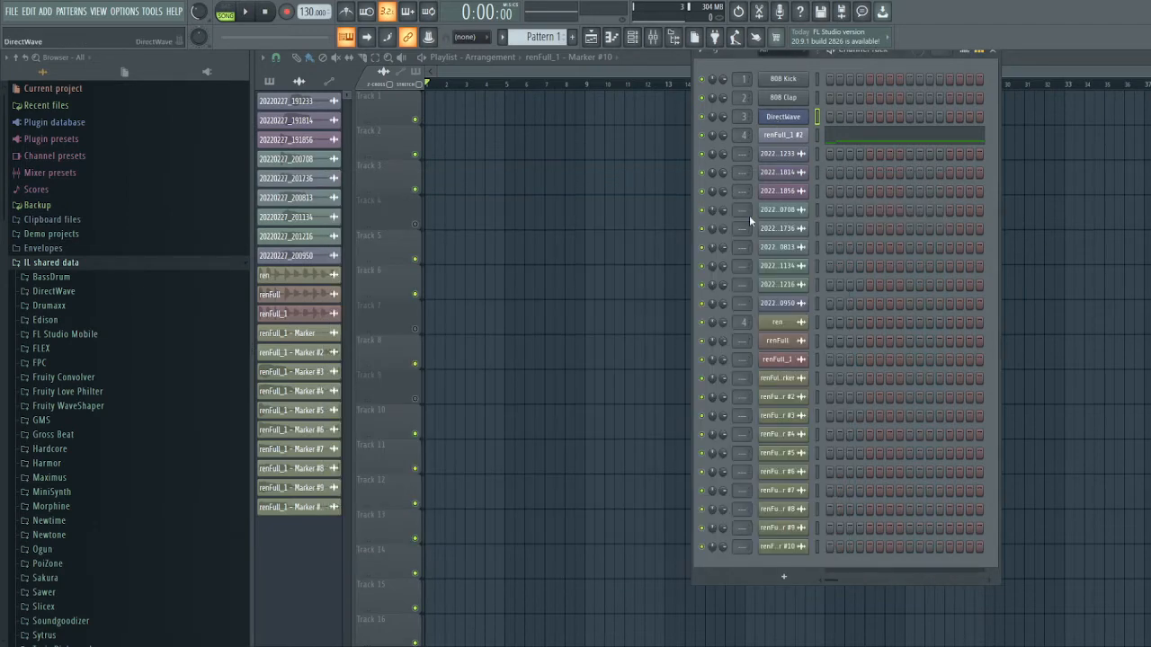
{"action": "key", "text": "F6"}
{"action": "mouse_move", "coordinate": [301, 346]}
{"action": "left_mouse_down"}
{"action": "mouse_move", "coordinate": [443, 283]}
{"action": "mouse_move", "coordinate": [432, 293]}
{"action": "mouse_move", "coordinate": [426, 122]}
{"action": "left_mouse_up"}
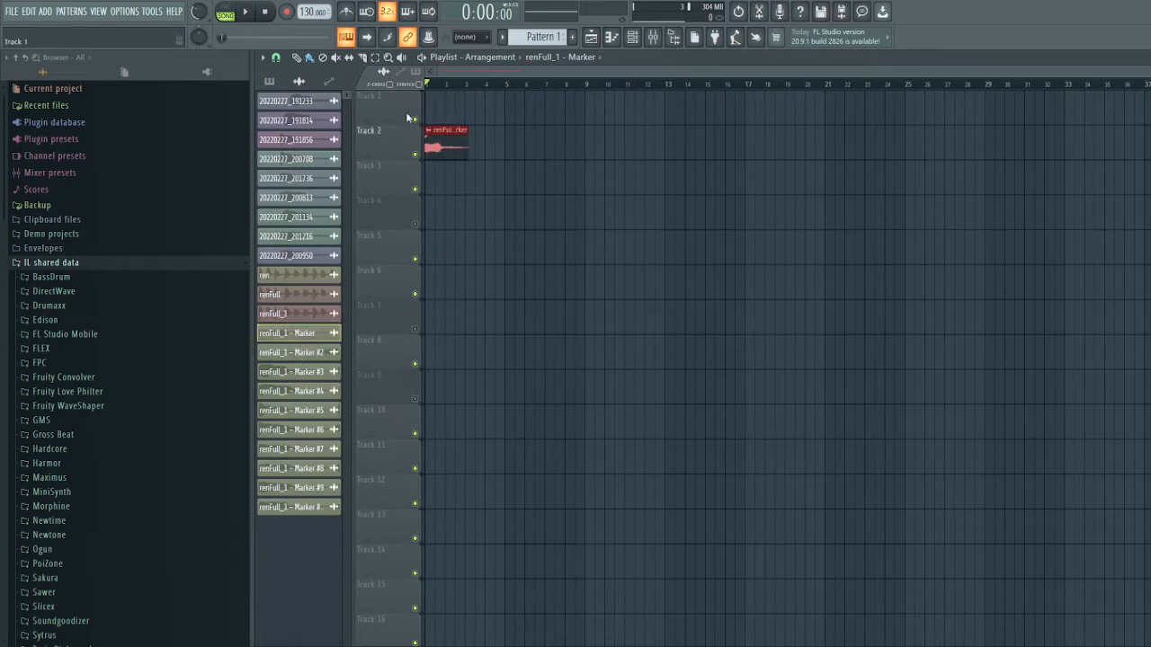
{"action": "left_click", "coordinate": [246, 11]}
{"action": "left_click", "coordinate": [247, 11]}
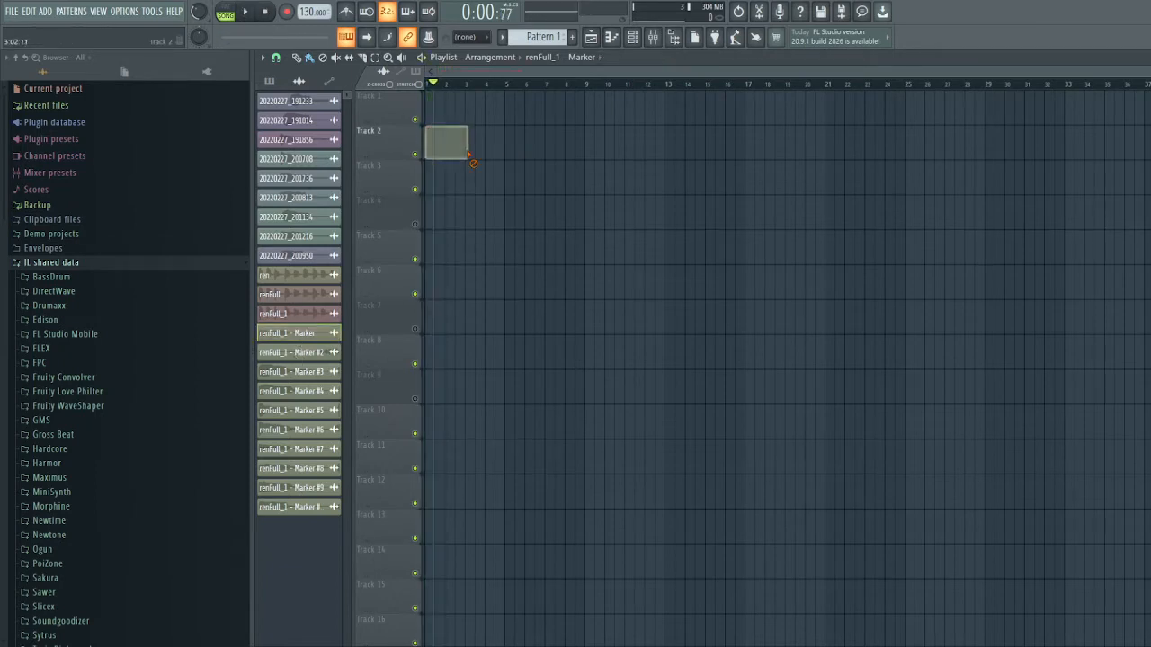
{"action": "right_click", "coordinate": [463, 151]}
{"action": "left_click", "coordinate": [308, 351]}
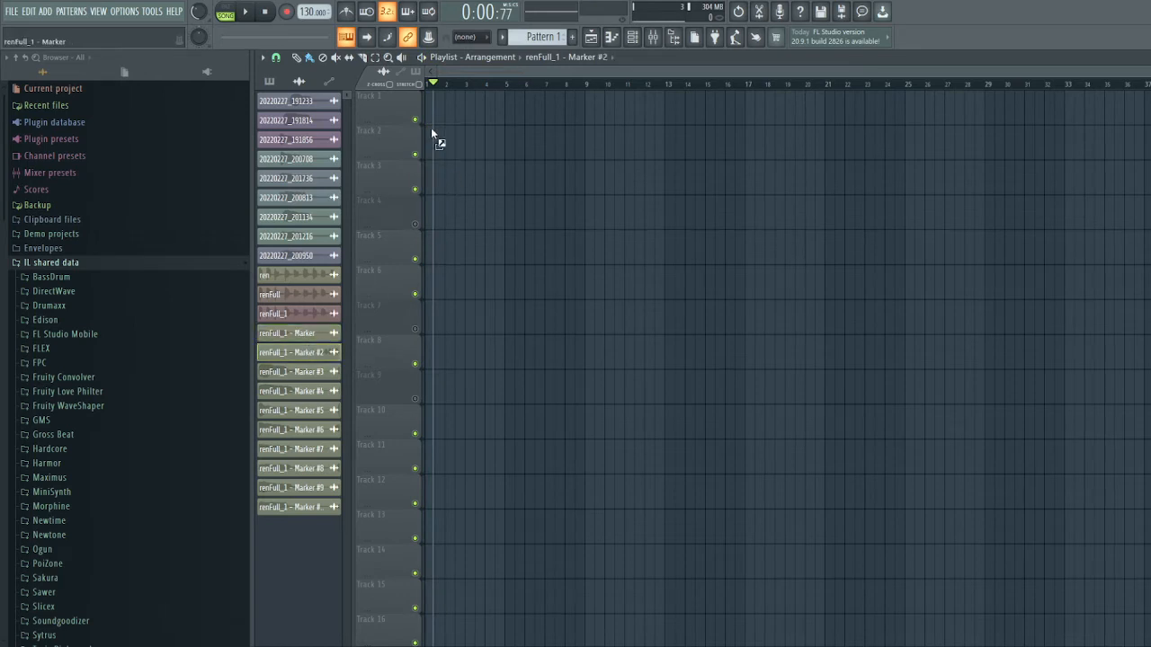
{"action": "mouse_move", "coordinate": [320, 344]}
{"action": "left_mouse_down"}
{"action": "mouse_move", "coordinate": [458, 218]}
{"action": "mouse_move", "coordinate": [431, 135]}
{"action": "left_mouse_up"}
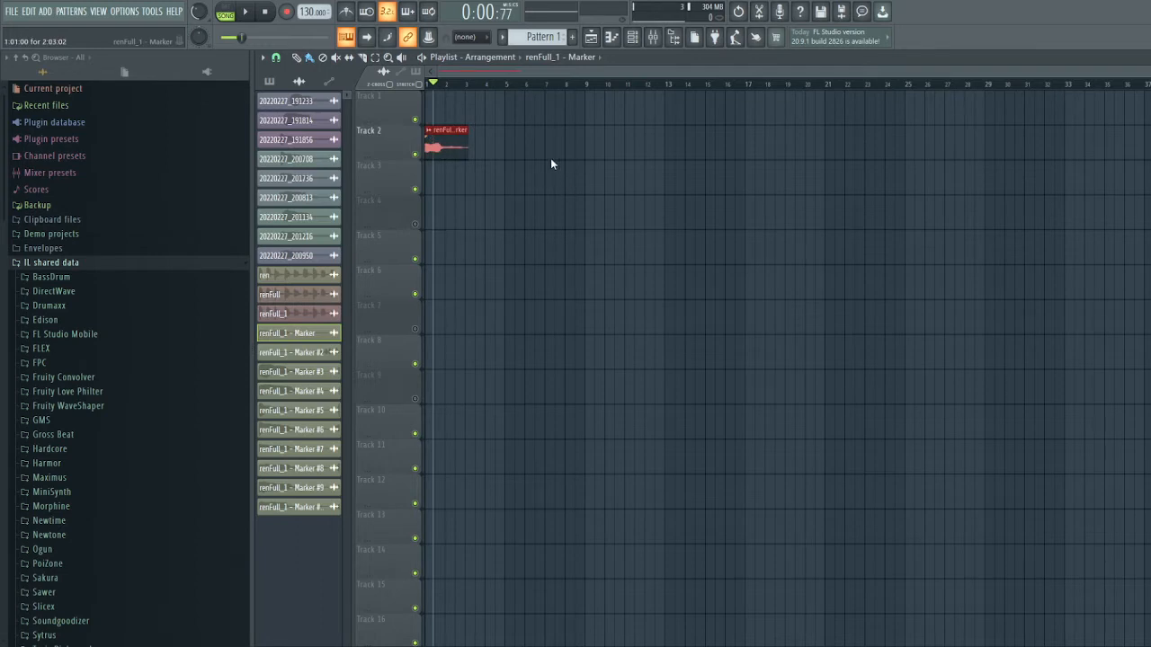
Open the renFull_1 - Marker clip in Edison and try looping it from about 1.072 seconds to the end
{"action": "key", "text": "ctrl+e"}
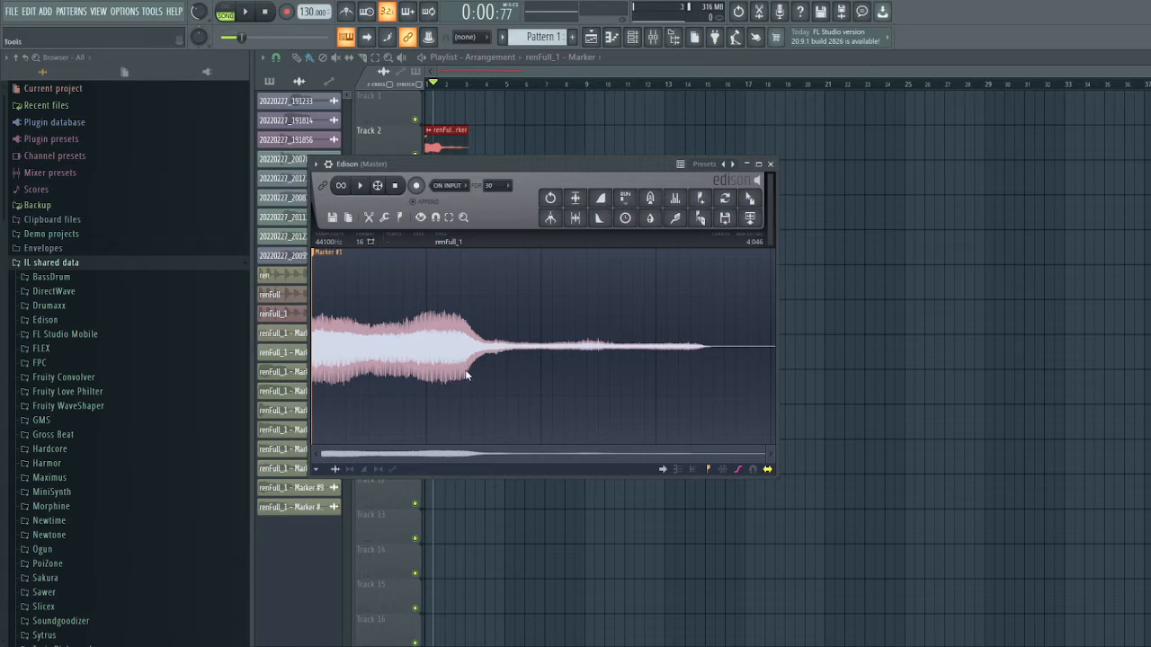
{"action": "left_click", "coordinate": [678, 473]}
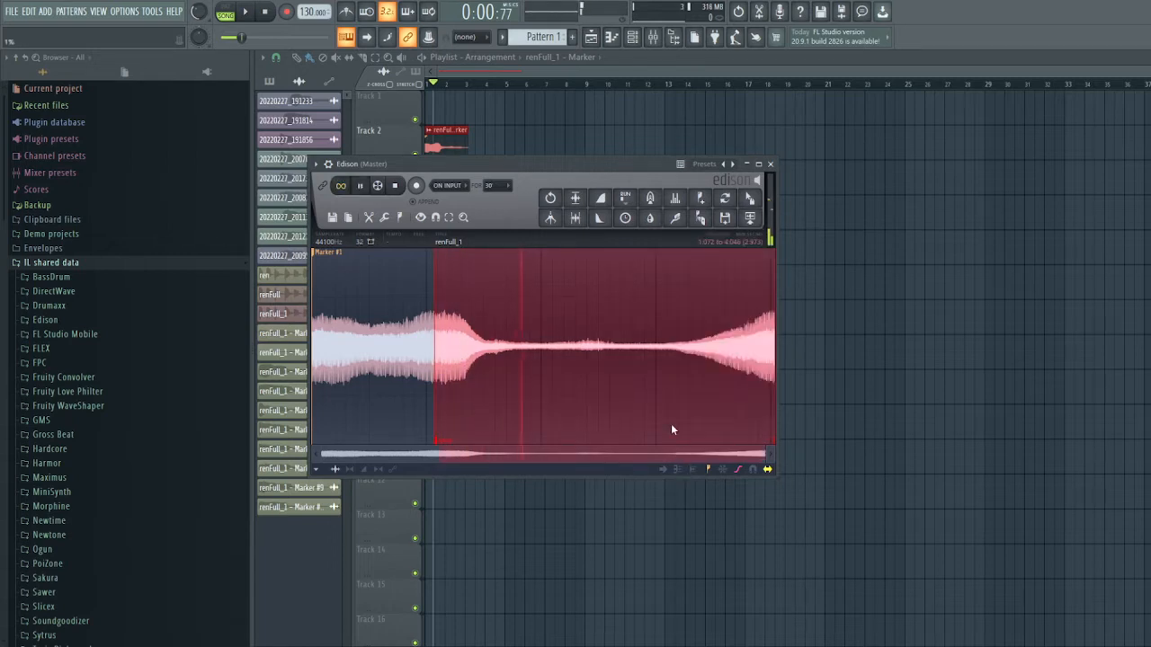
{"action": "left_click", "coordinate": [753, 263]}
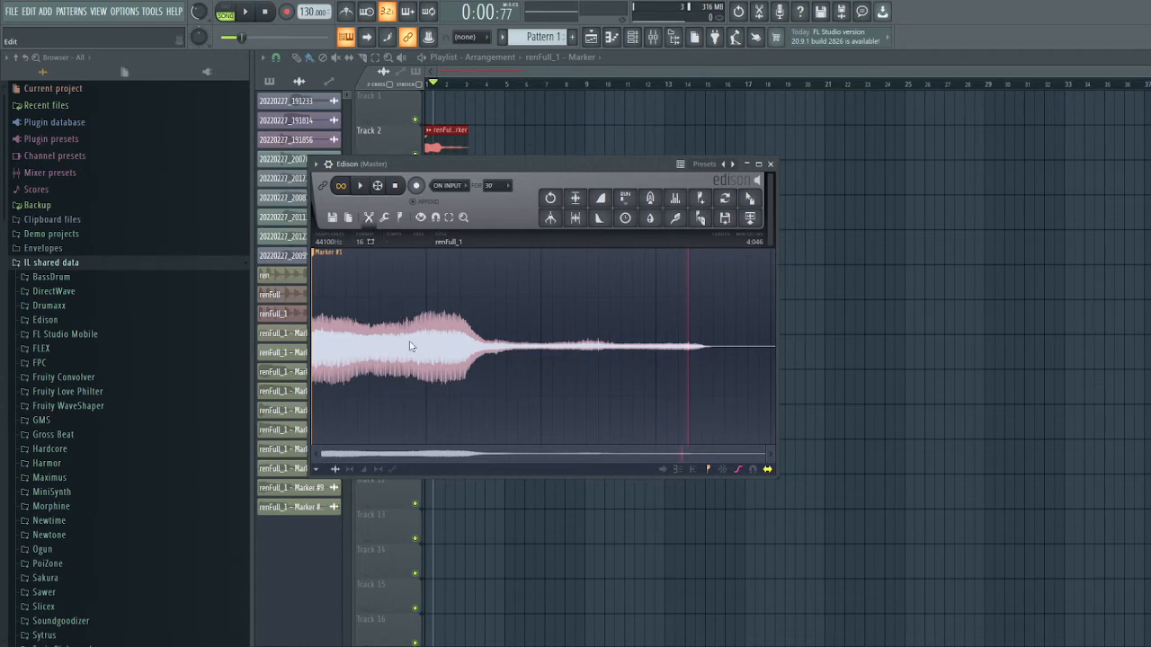
Cut the sample's quiet tail from about 1.326 seconds onward and loop the remainder from about 0.356 seconds to its end
{"action": "left_click_drag", "start_coordinate": [464, 318], "coordinate": [492, 323]}
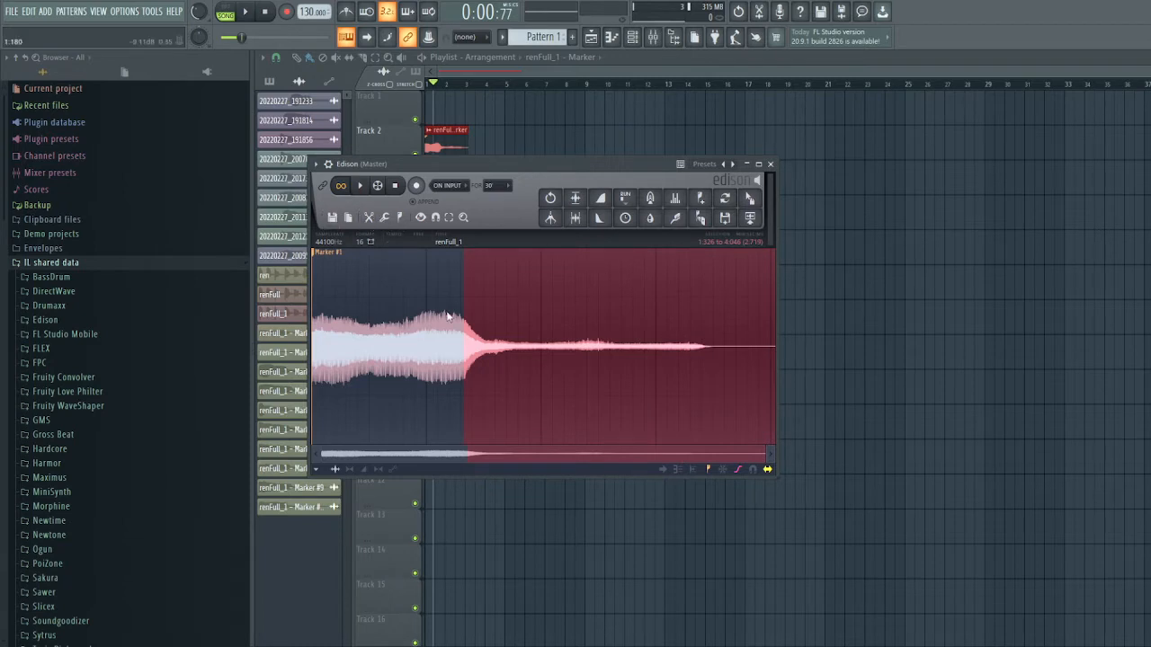
{"action": "key", "text": "Delete"}
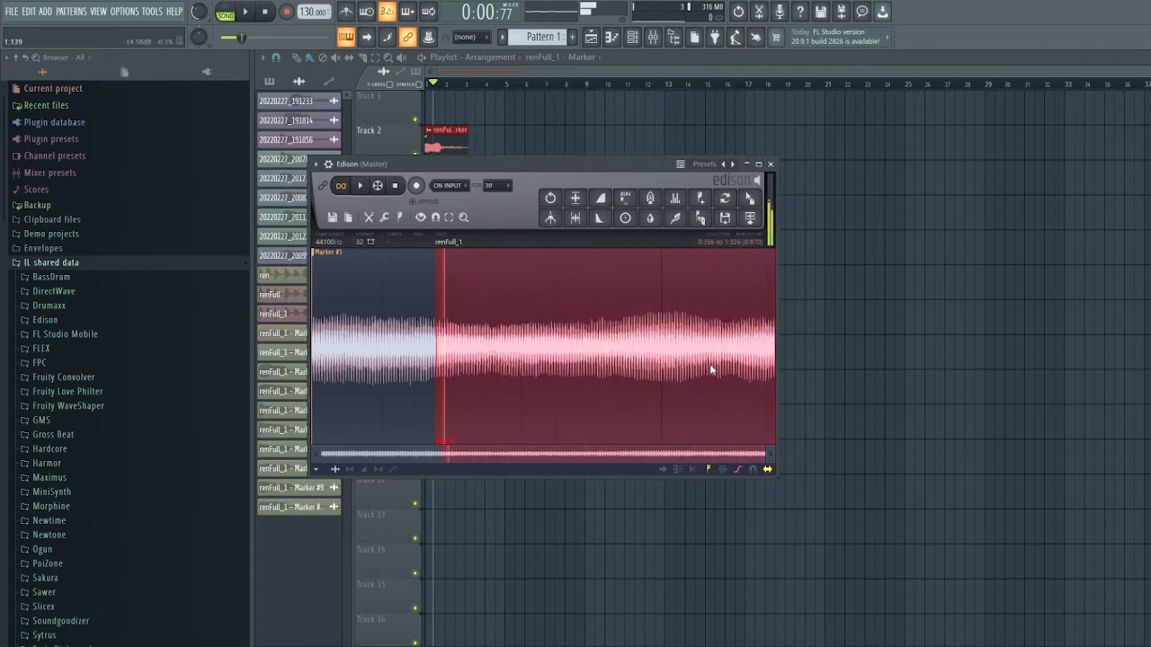
{"action": "key", "text": "space"}
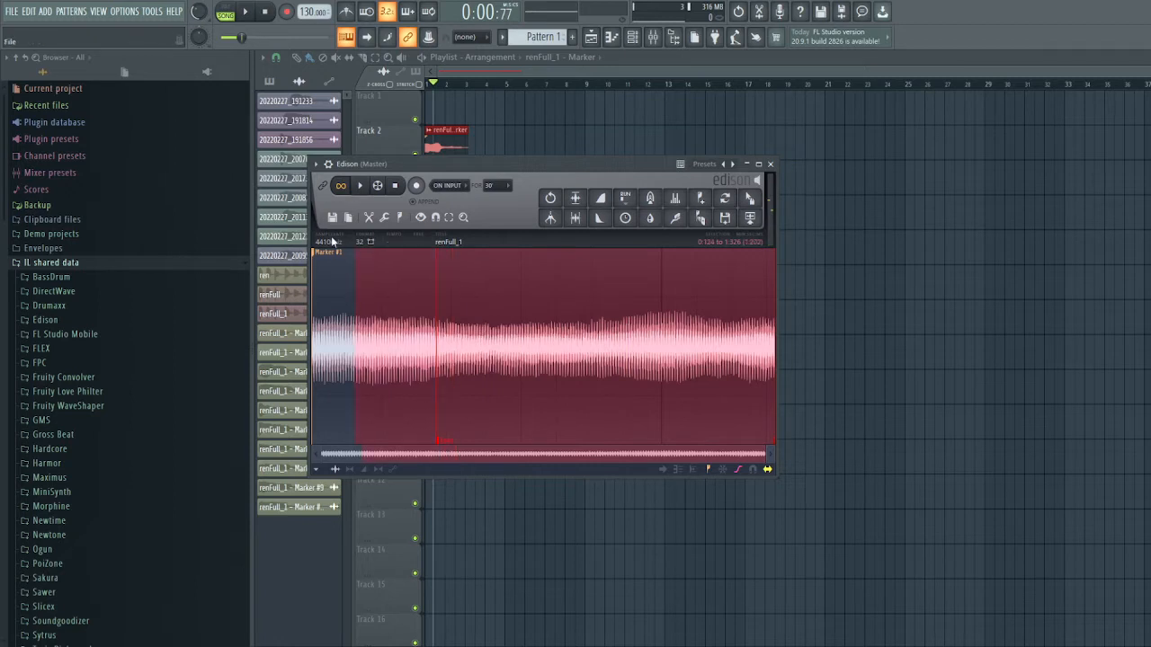
{"action": "left_click", "coordinate": [359, 286]}
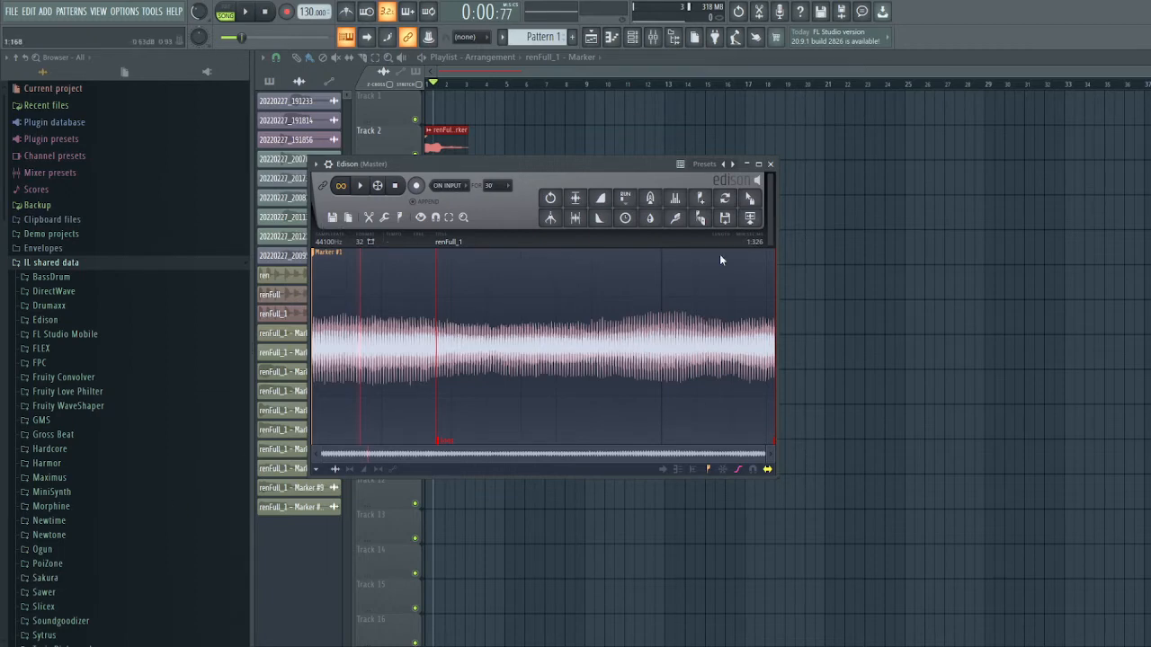
Close Edison and delete the renFull_1 - Marker clip from track 2 along with its sample in the project
{"action": "left_click", "coordinate": [770, 164]}
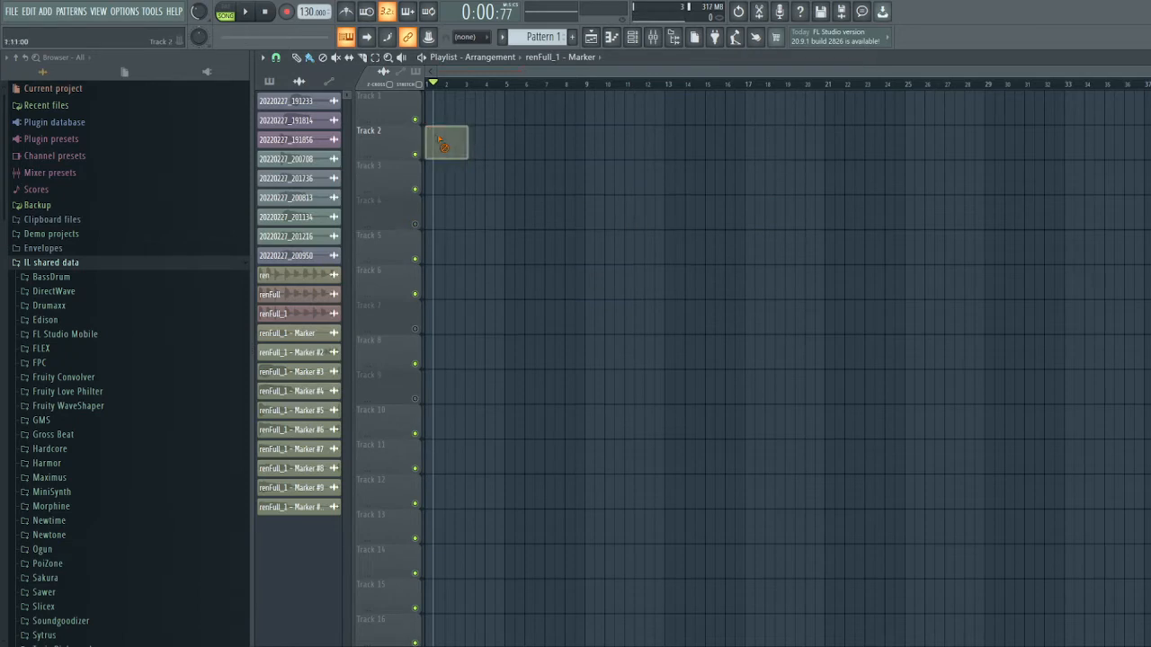
{"action": "right_click", "coordinate": [440, 144]}
{"action": "left_click", "coordinate": [317, 331]}
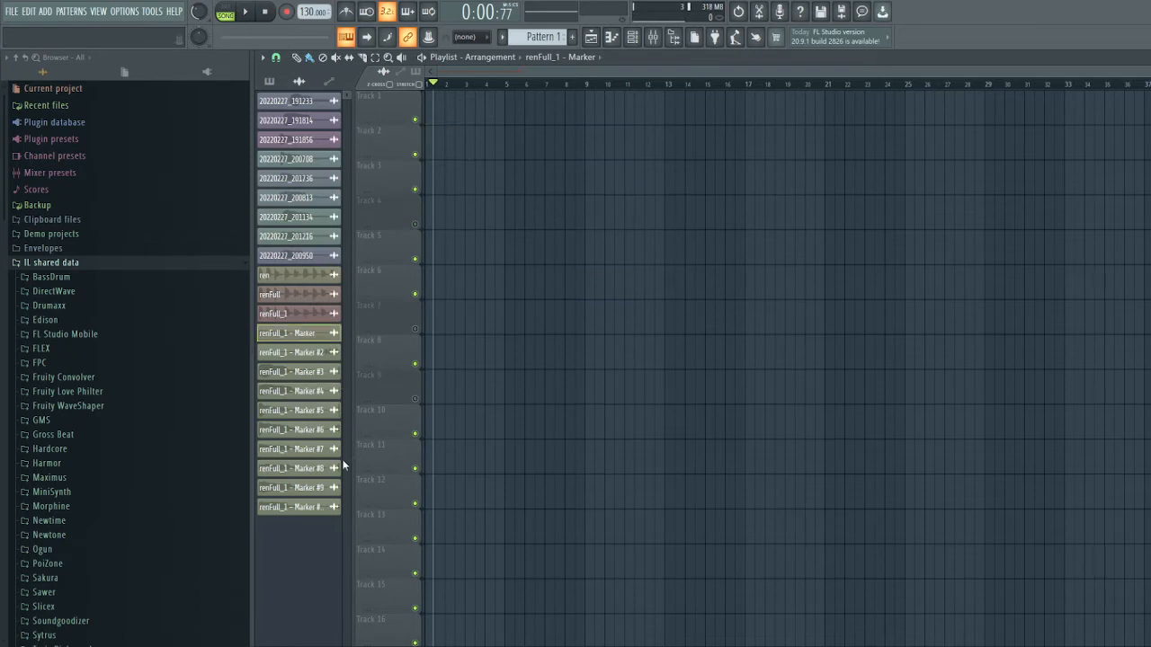
{"action": "left_click", "coordinate": [656, 369]}
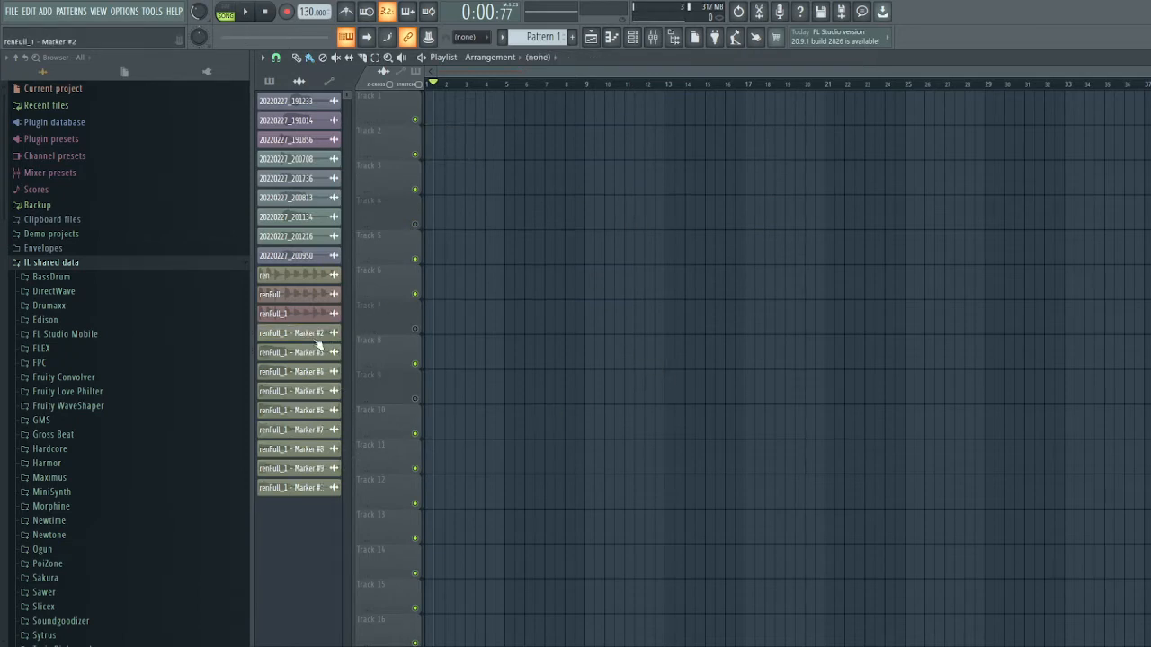
Place the Marker #2 clip on track 2, then remove that clip and its sample and place Marker #3 there instead
{"action": "left_click_drag", "start_coordinate": [306, 332], "coordinate": [469, 149]}
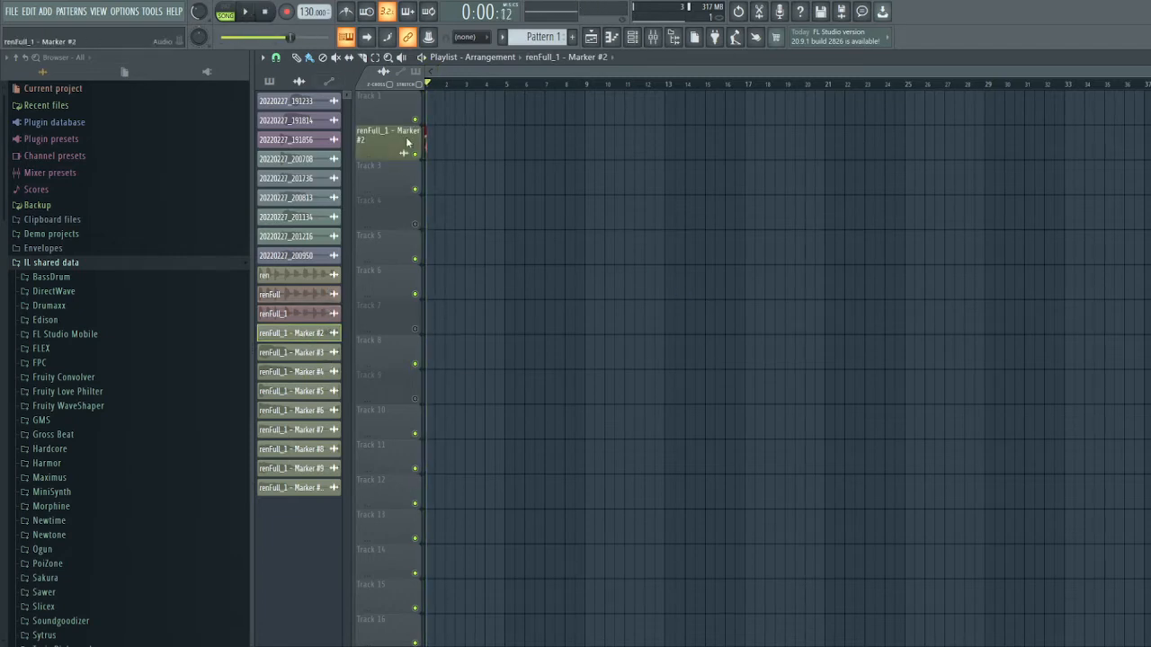
{"action": "scroll", "coordinate": [437, 84], "scroll_direction": "up", "scroll_amount": 8}
{"action": "right_click", "coordinate": [431, 150]}
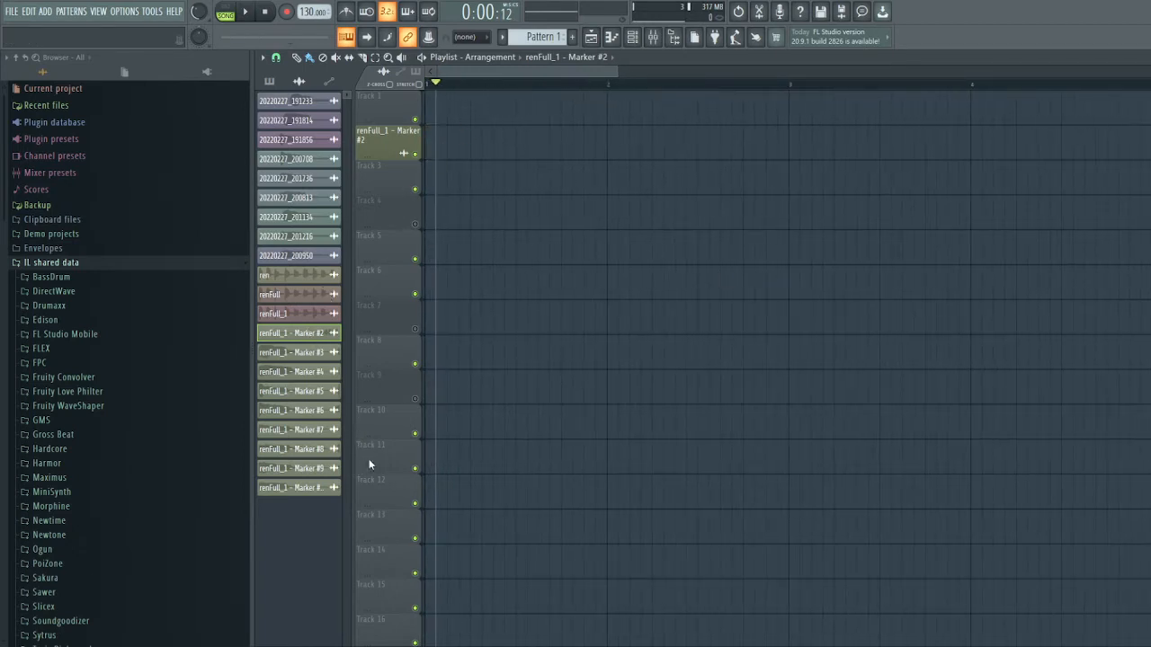
{"action": "left_click_drag", "start_coordinate": [313, 337], "coordinate": [431, 144]}
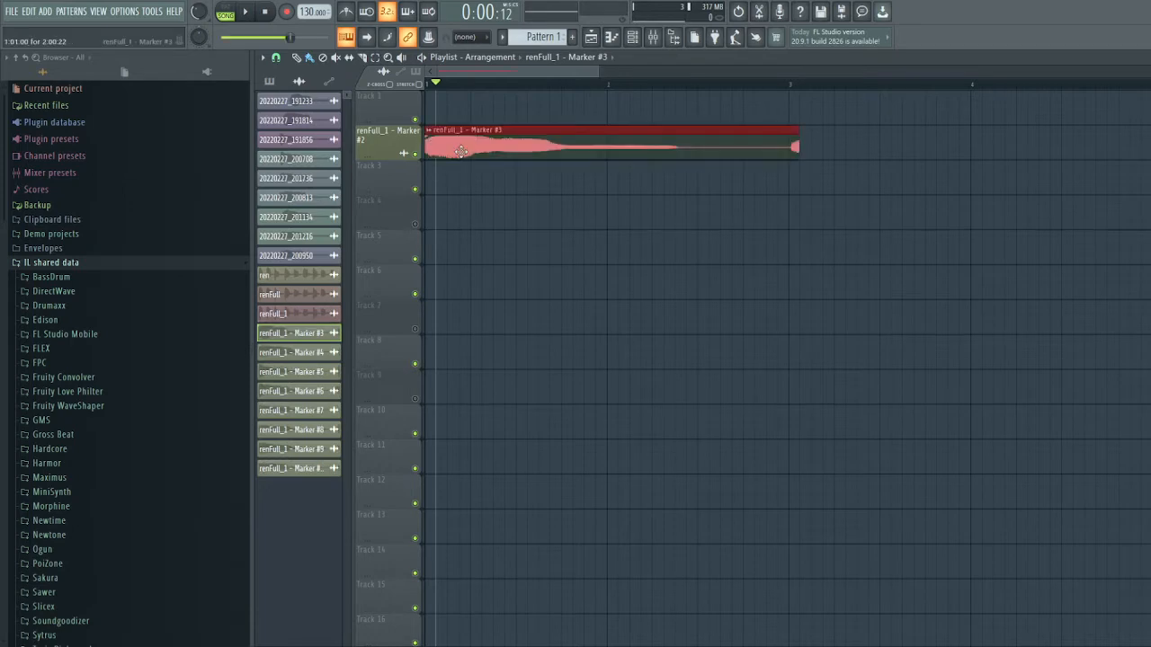
Play the start of the Marker #3 clip and open it in Edison
{"action": "left_click", "coordinate": [247, 12]}
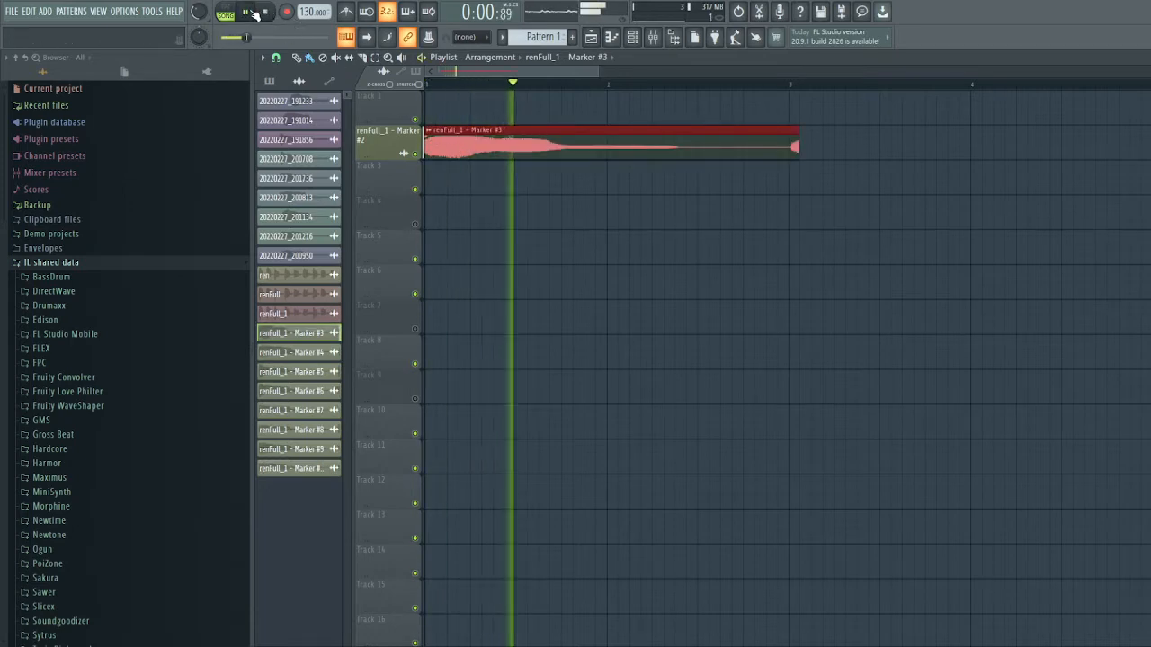
{"action": "left_click", "coordinate": [255, 11]}
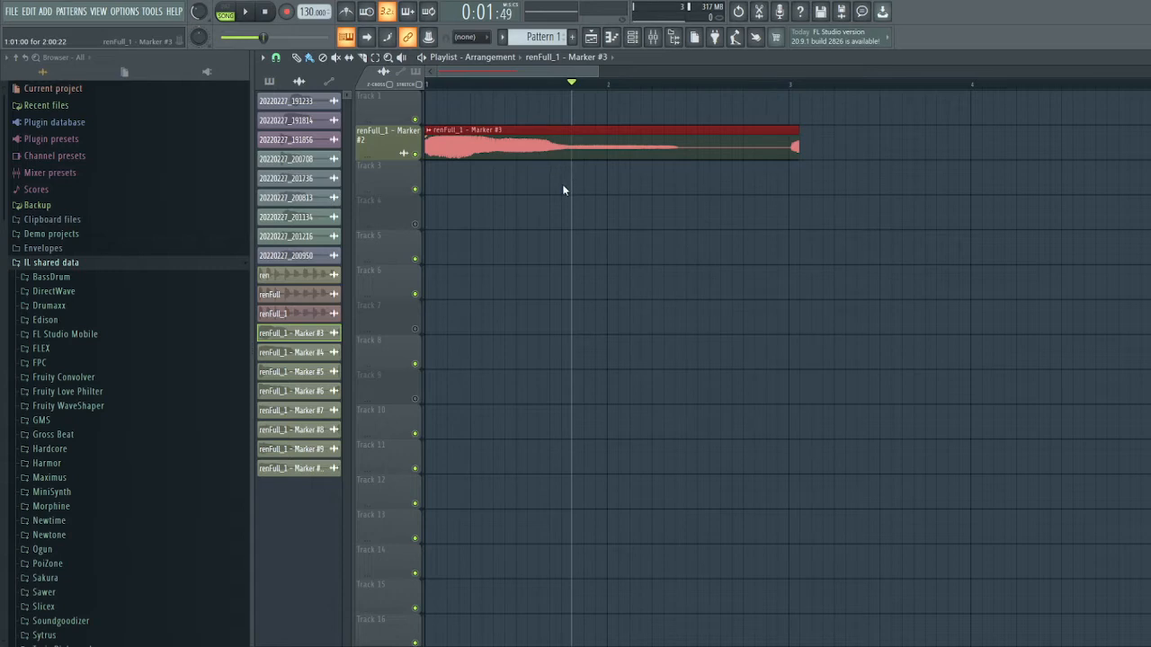
{"action": "key", "text": "ctrl+e"}
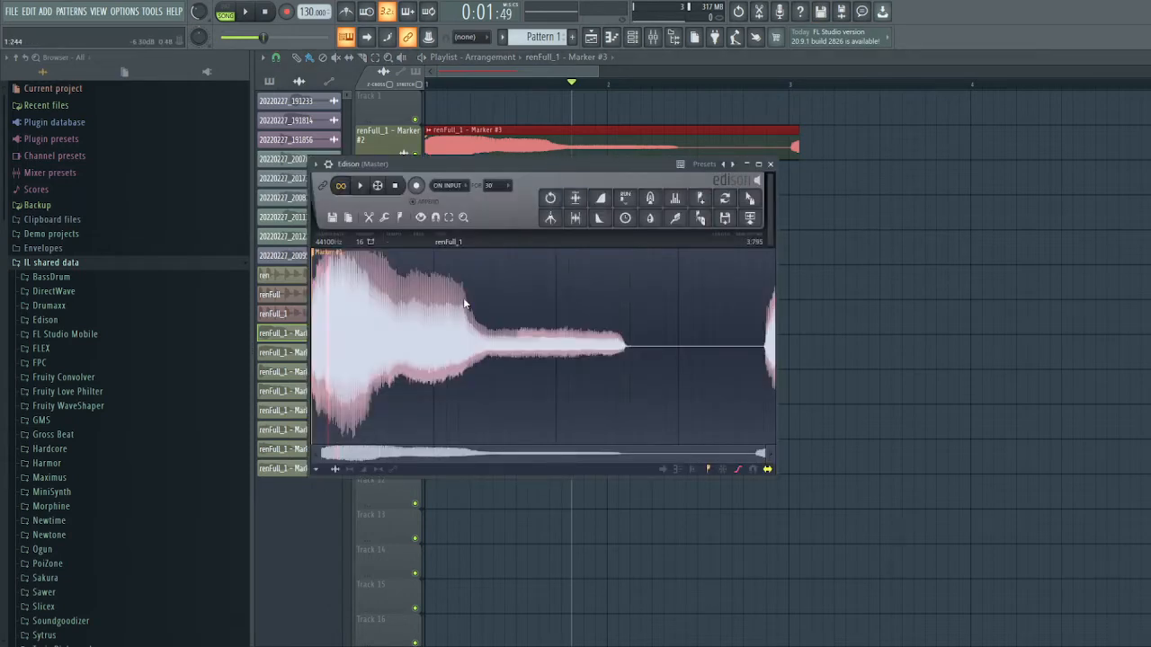
Try cutting the Marker #3 sample from about 1.209 seconds onward and looping it from about 0.053 seconds to its end
{"action": "left_click_drag", "start_coordinate": [459, 287], "coordinate": [858, 316]}
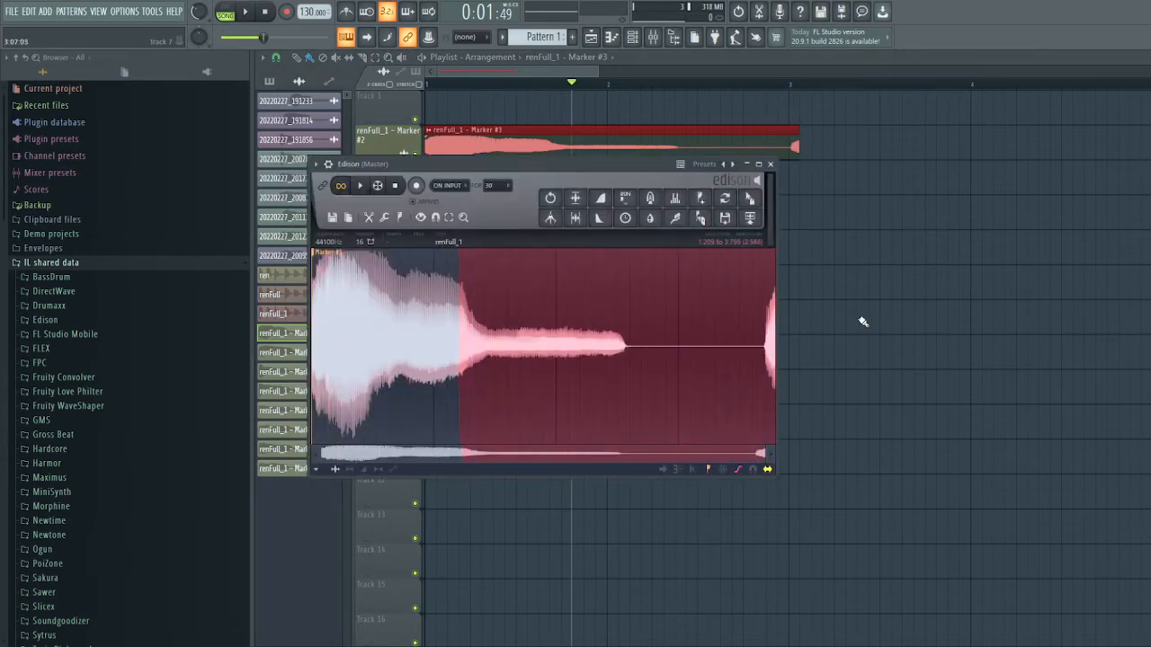
{"action": "key", "text": "Delete"}
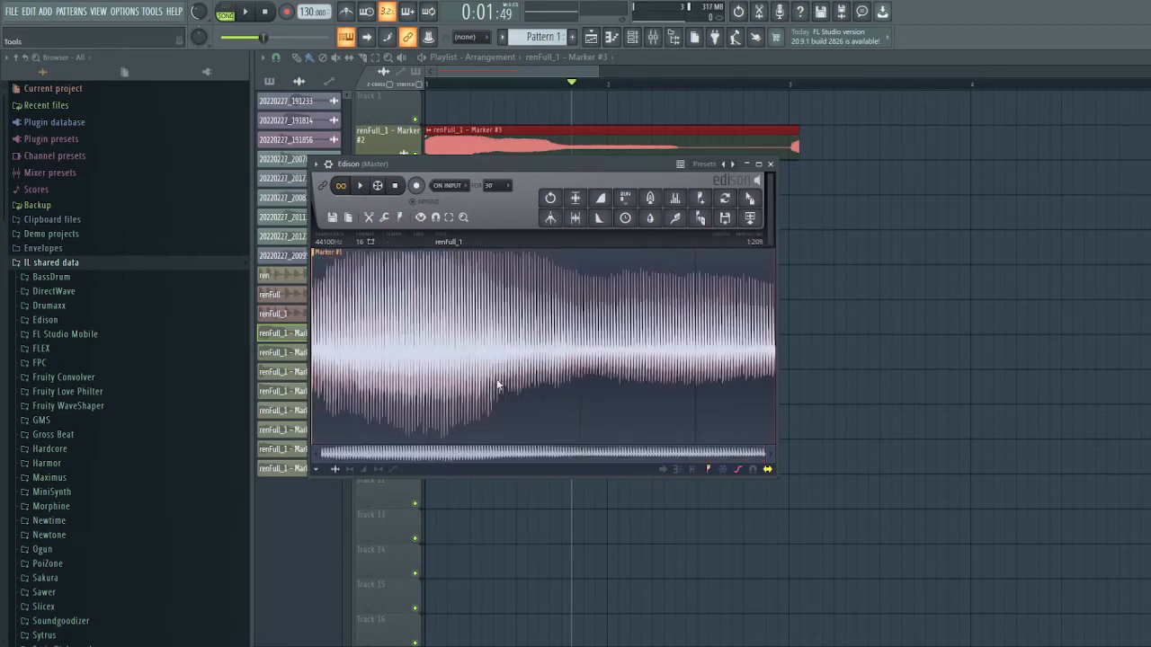
{"action": "key", "text": "ctrl+l"}
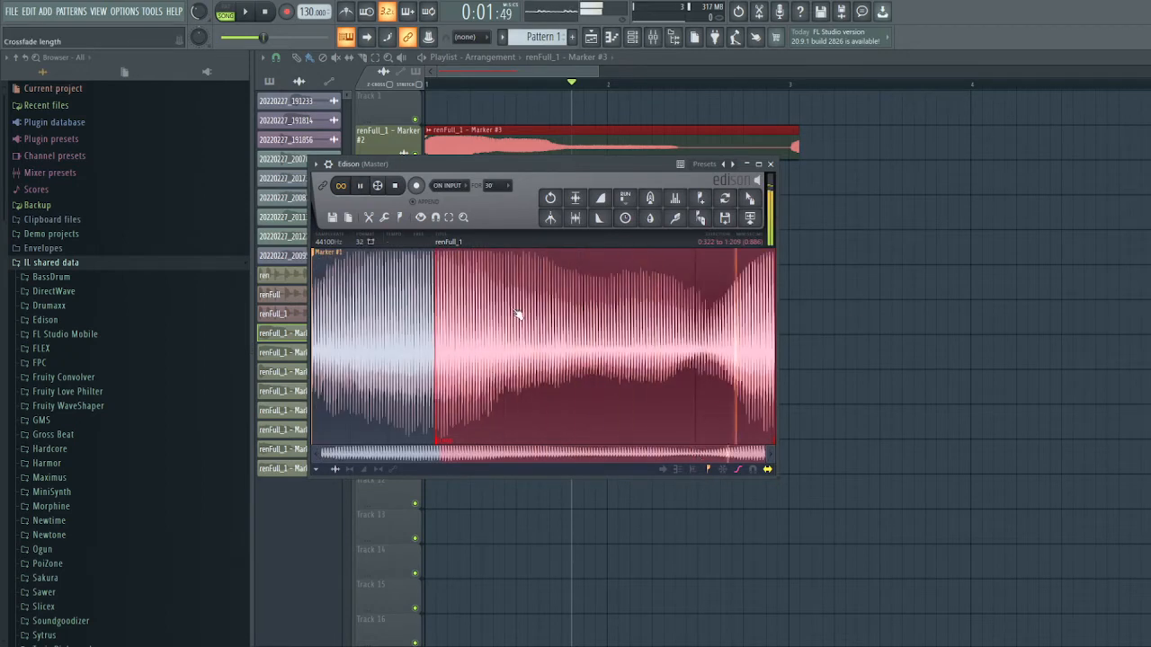
{"action": "left_click", "coordinate": [499, 315]}
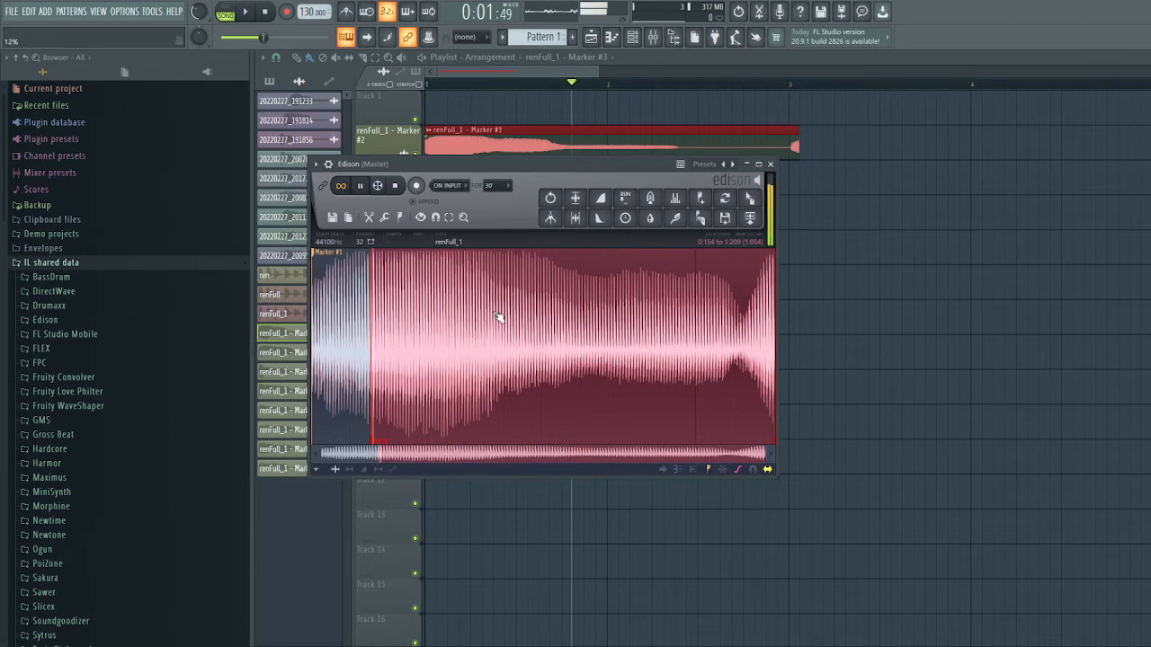
{"action": "left_click", "coordinate": [489, 318]}
{"action": "left_click", "coordinate": [567, 306]}
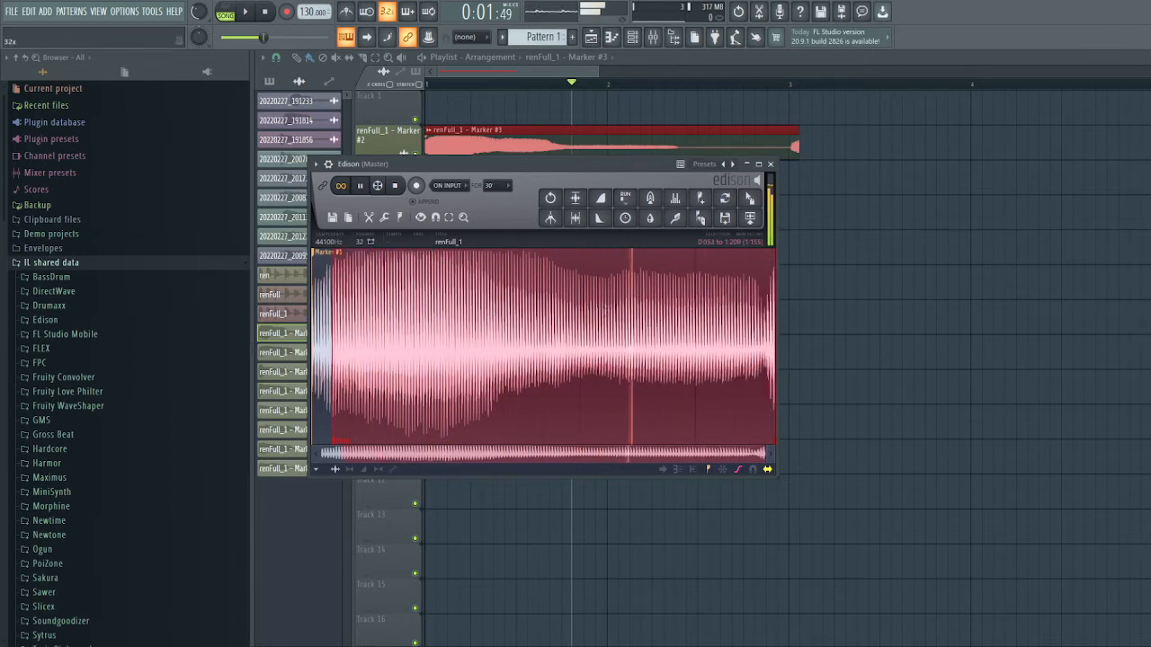
Try blurring the Marker #3 loop, then cancel the loop and undo the cut at about 1.209 seconds
{"action": "left_click", "coordinate": [734, 308]}
{"action": "left_click", "coordinate": [734, 308]}
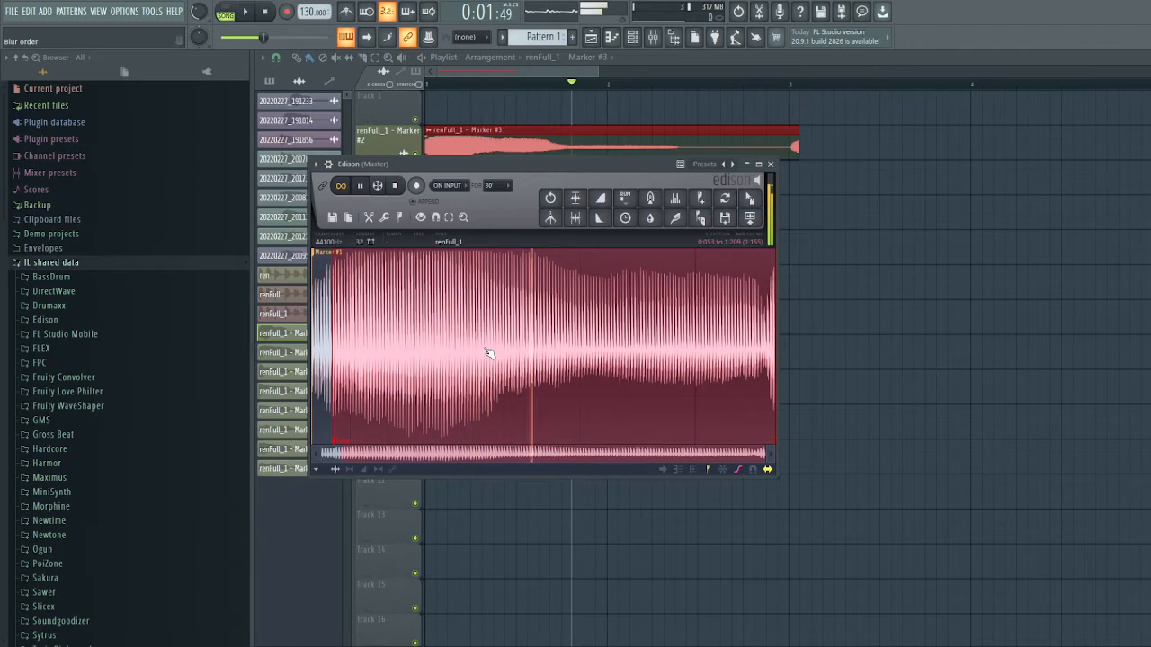
{"action": "left_click", "coordinate": [485, 349]}
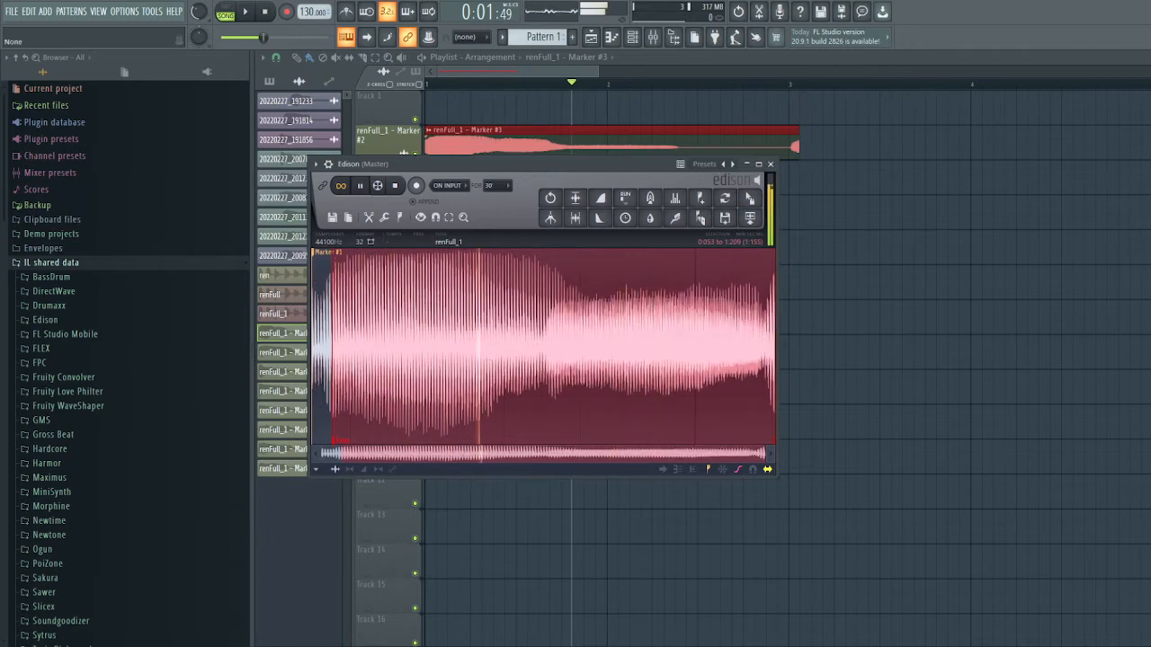
{"action": "left_click", "coordinate": [641, 347]}
{"action": "left_click", "coordinate": [680, 327]}
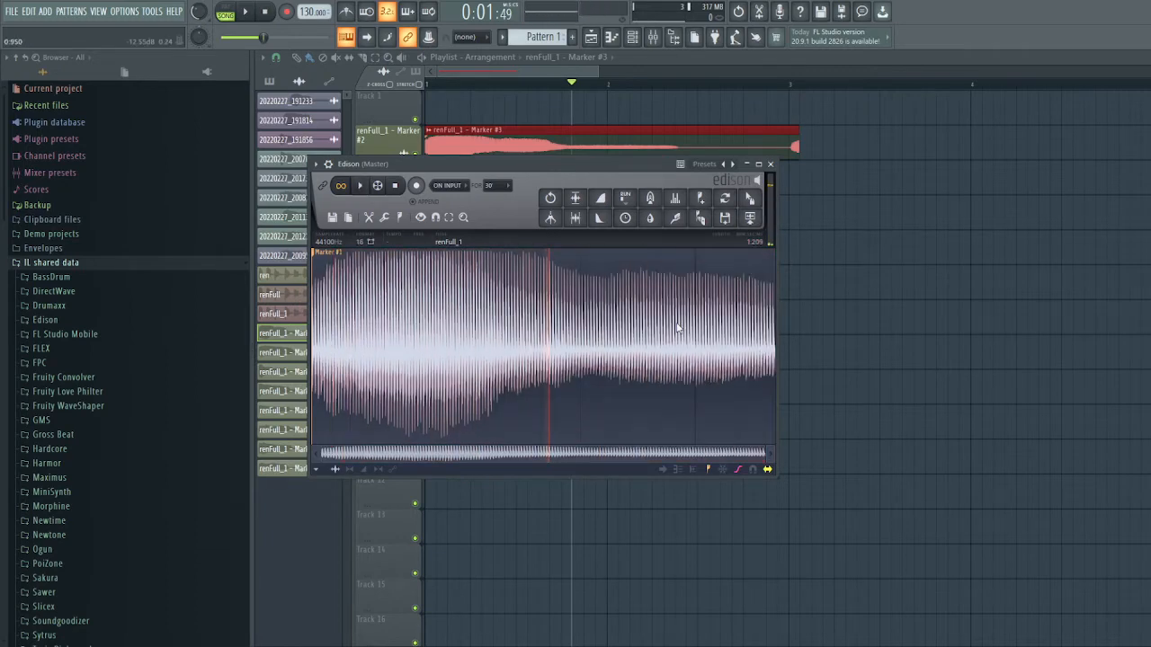
{"action": "key", "text": "ctrl+z"}
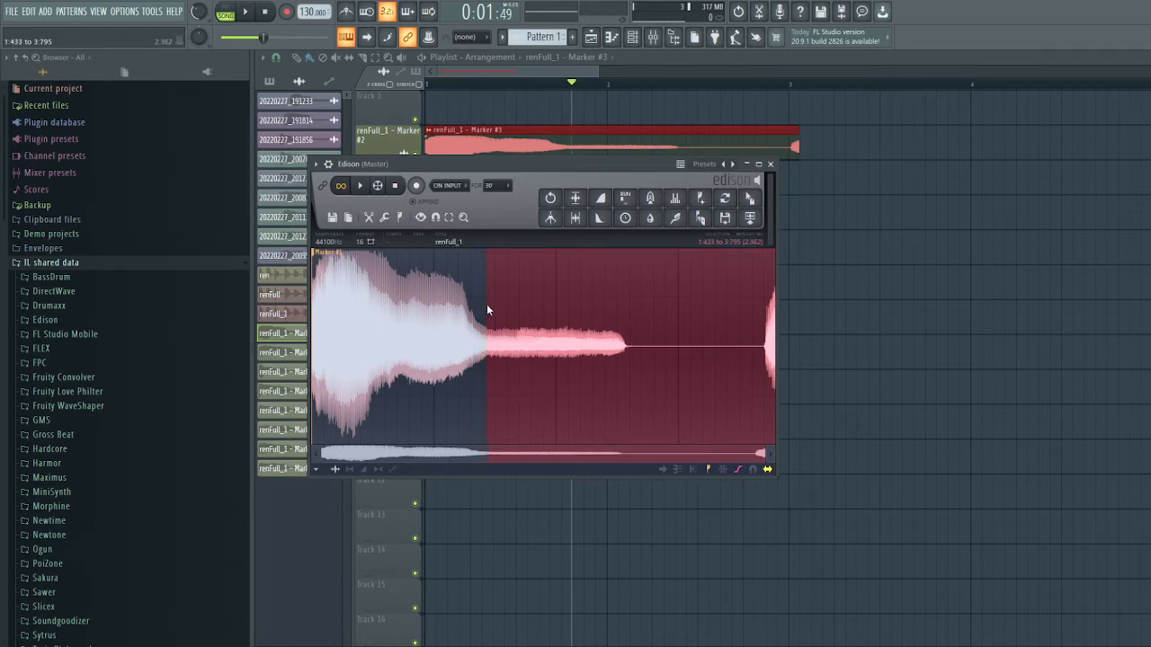
Cut the Marker #3 sample from about 1.433 seconds onward and loop the remainder from about 0.722 seconds to its end
{"action": "key", "text": "Delete"}
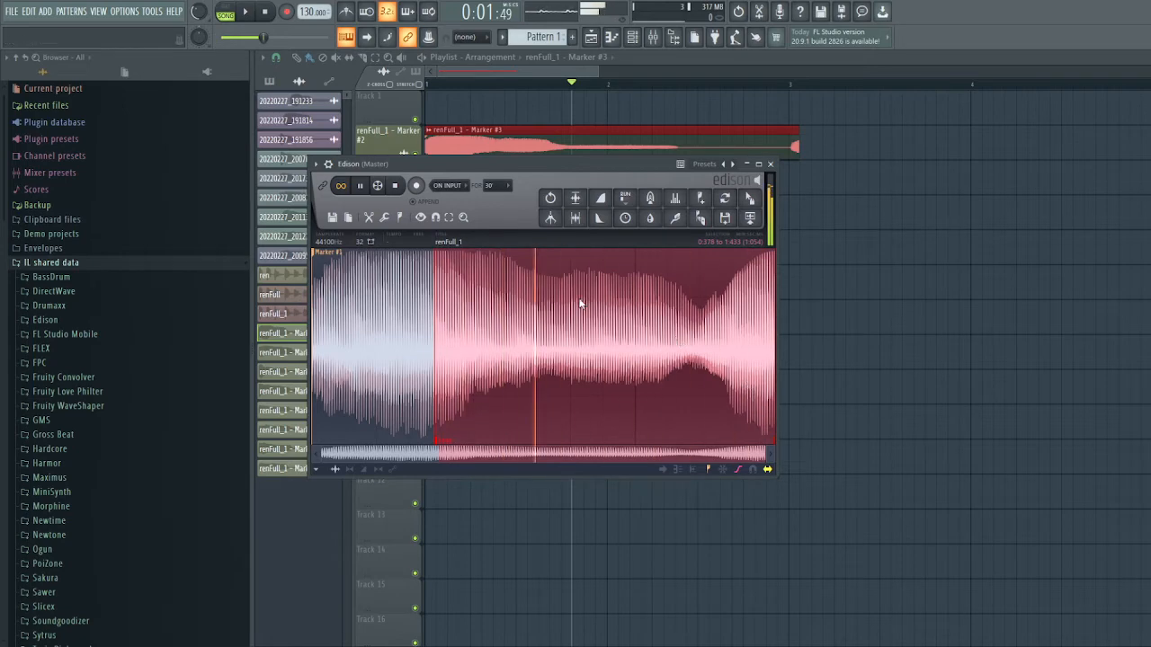
{"action": "left_click_drag", "start_coordinate": [518, 312], "coordinate": [542, 313]}
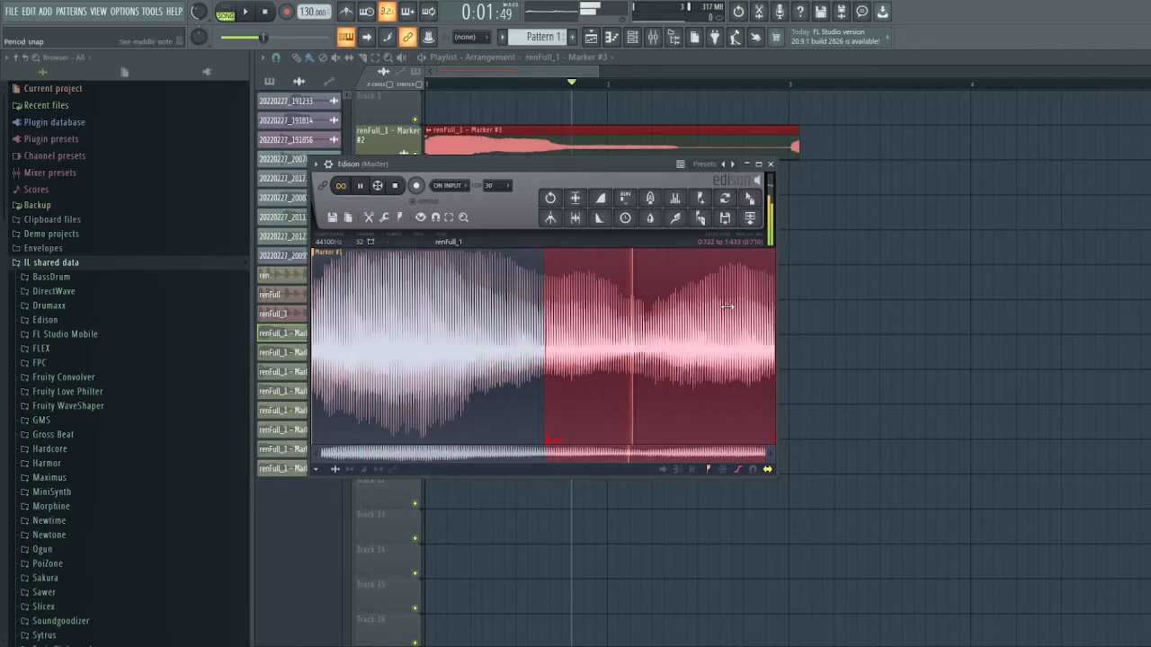
{"action": "key", "text": "ctrl+z"}
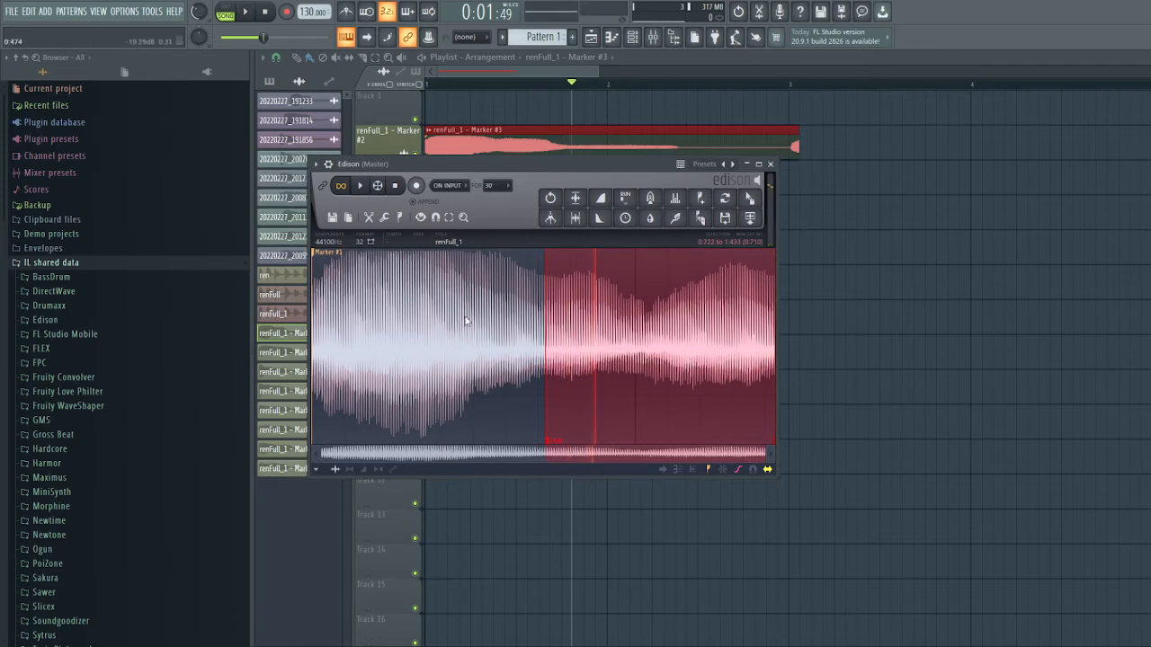
{"action": "left_click", "coordinate": [405, 293]}
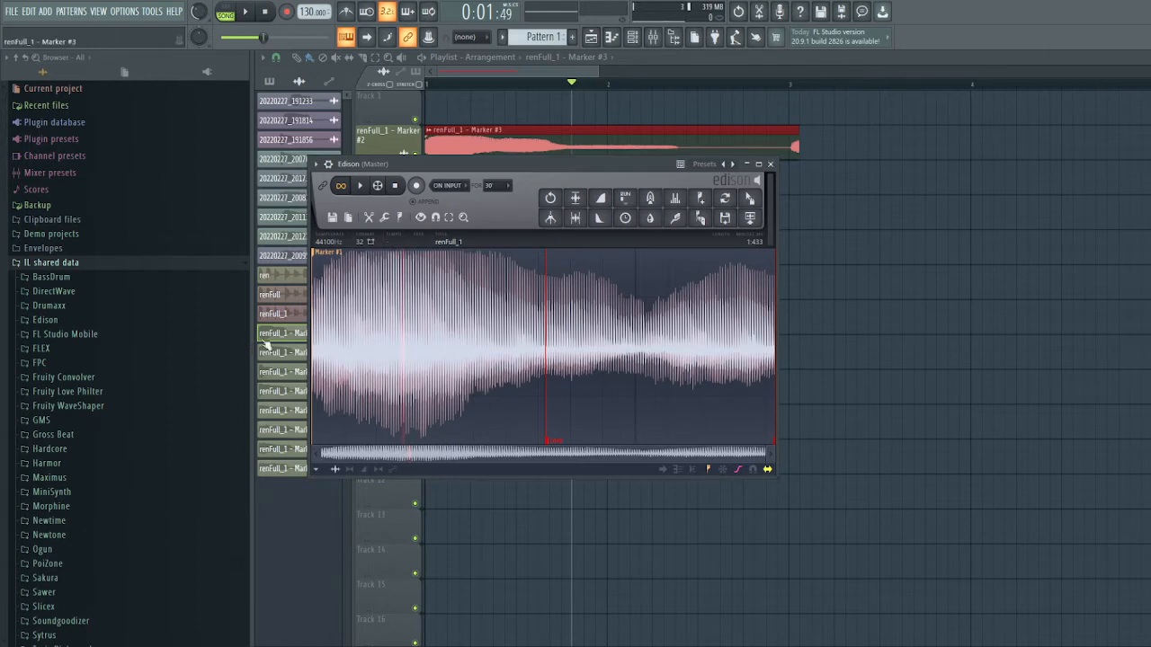
Close Edison, then replace the Marker #3 clip and its project sample with the Marker #4 clip on track 2
{"action": "left_click", "coordinate": [770, 163]}
{"action": "right_click", "coordinate": [596, 137]}
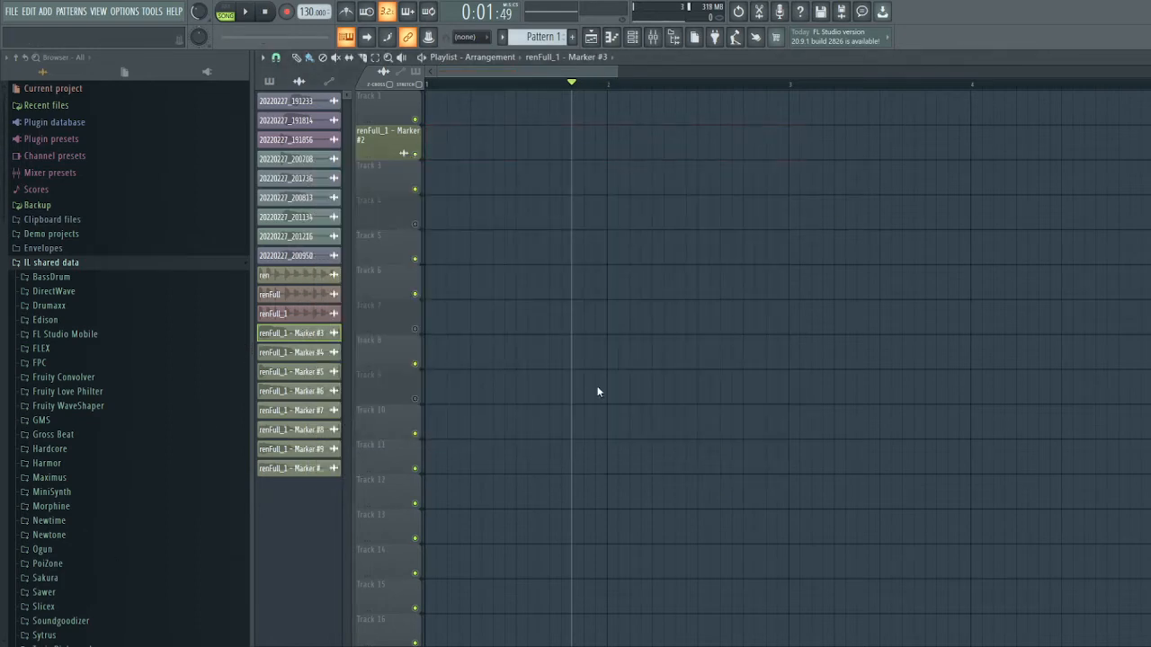
{"action": "double_click", "coordinate": [286, 353]}
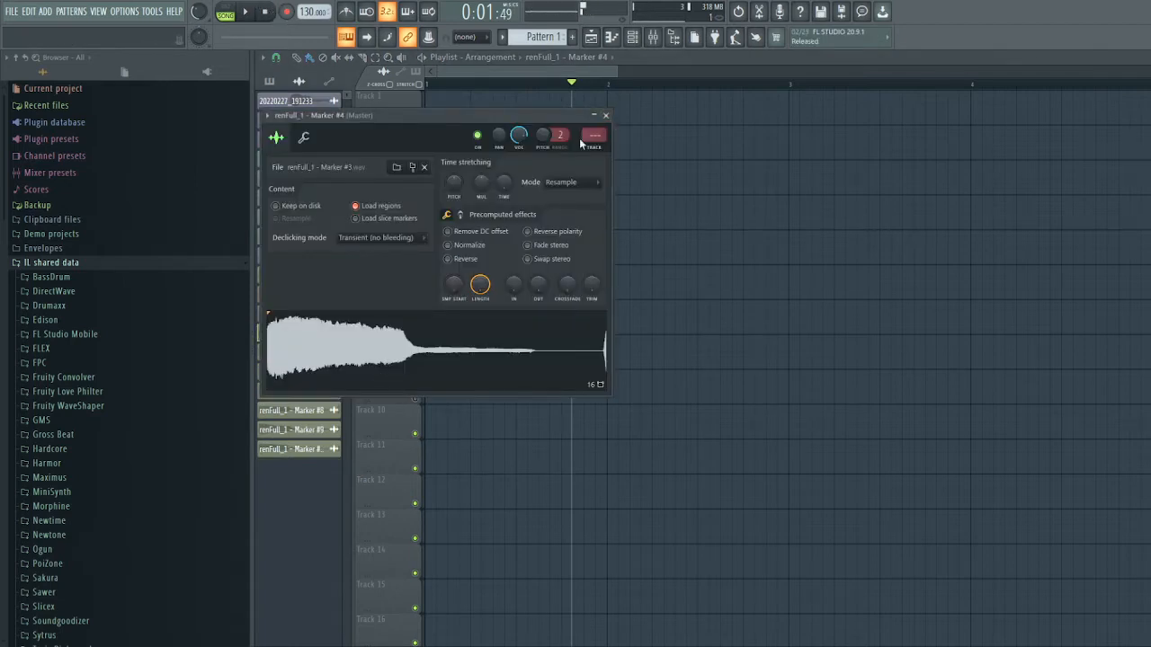
{"action": "left_click", "coordinate": [607, 118]}
{"action": "mouse_move", "coordinate": [290, 334]}
{"action": "left_mouse_down"}
{"action": "mouse_move", "coordinate": [449, 187]}
{"action": "mouse_move", "coordinate": [432, 180]}
{"action": "mouse_move", "coordinate": [428, 134]}
{"action": "left_mouse_up"}
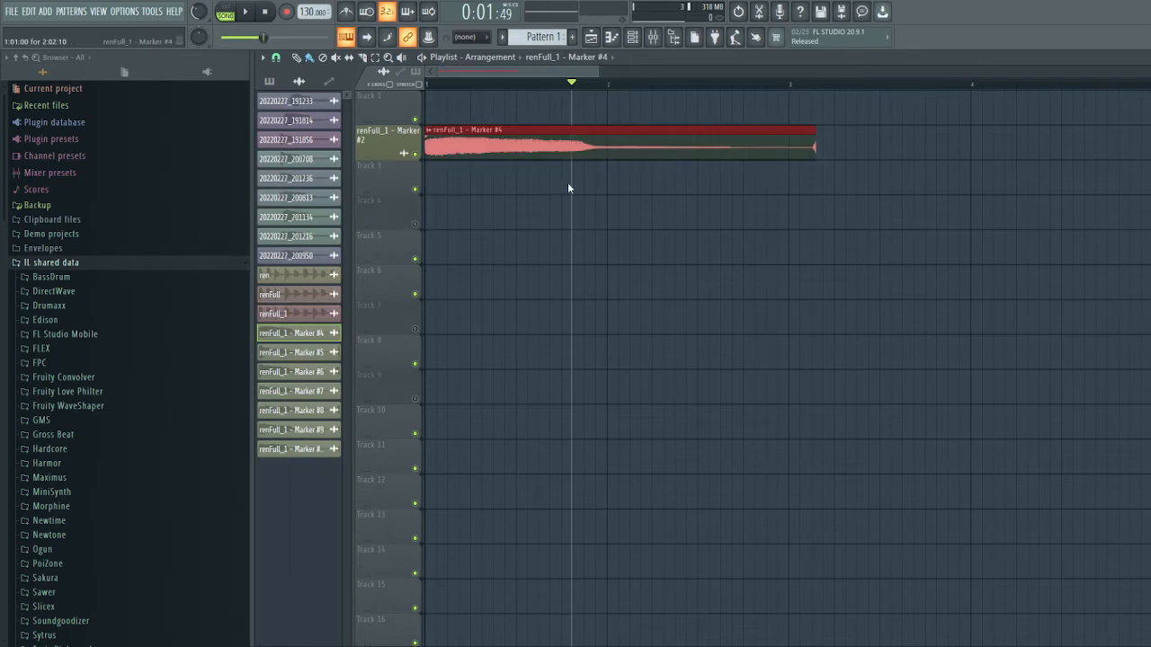
In Edison, cut Marker #4's quiet tail from about 1.659 seconds onward and loop the remainder from about 0.834 seconds to its end
{"action": "key", "text": "ctrl+e"}
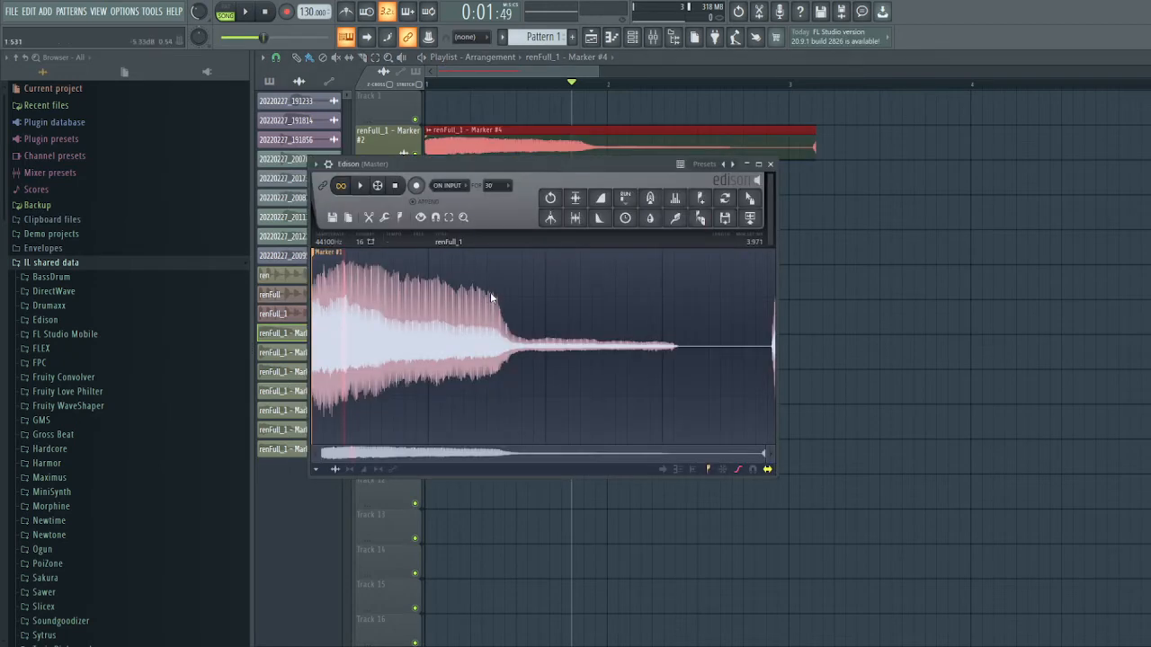
{"action": "left_click_drag", "start_coordinate": [510, 314], "coordinate": [879, 334]}
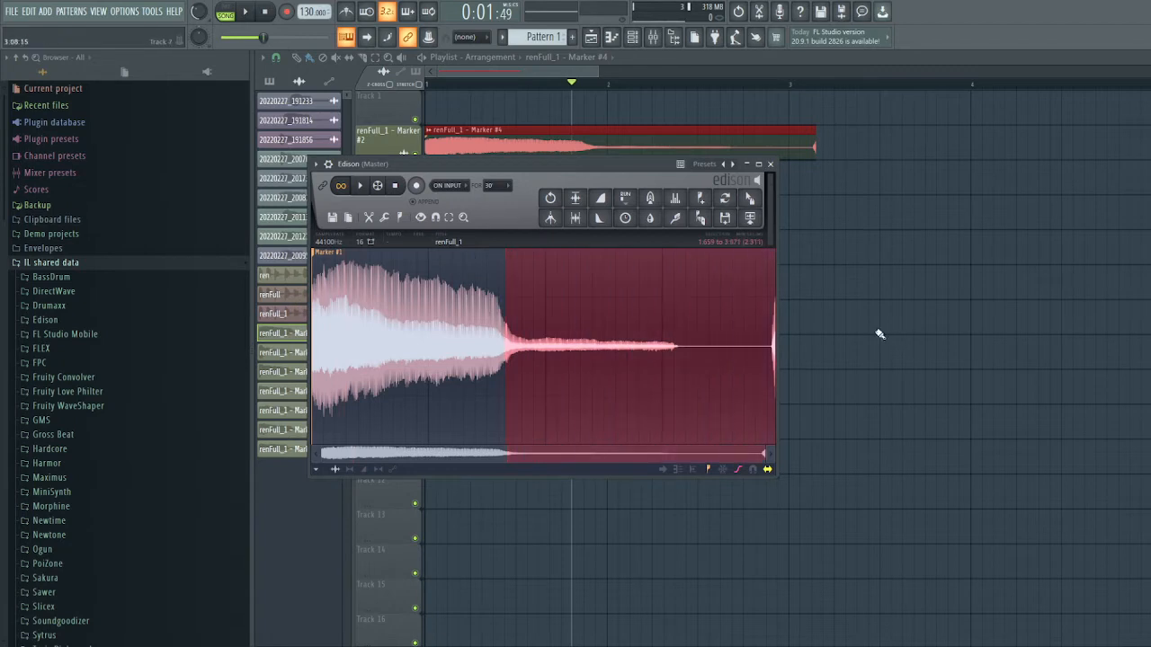
{"action": "key", "text": "Delete"}
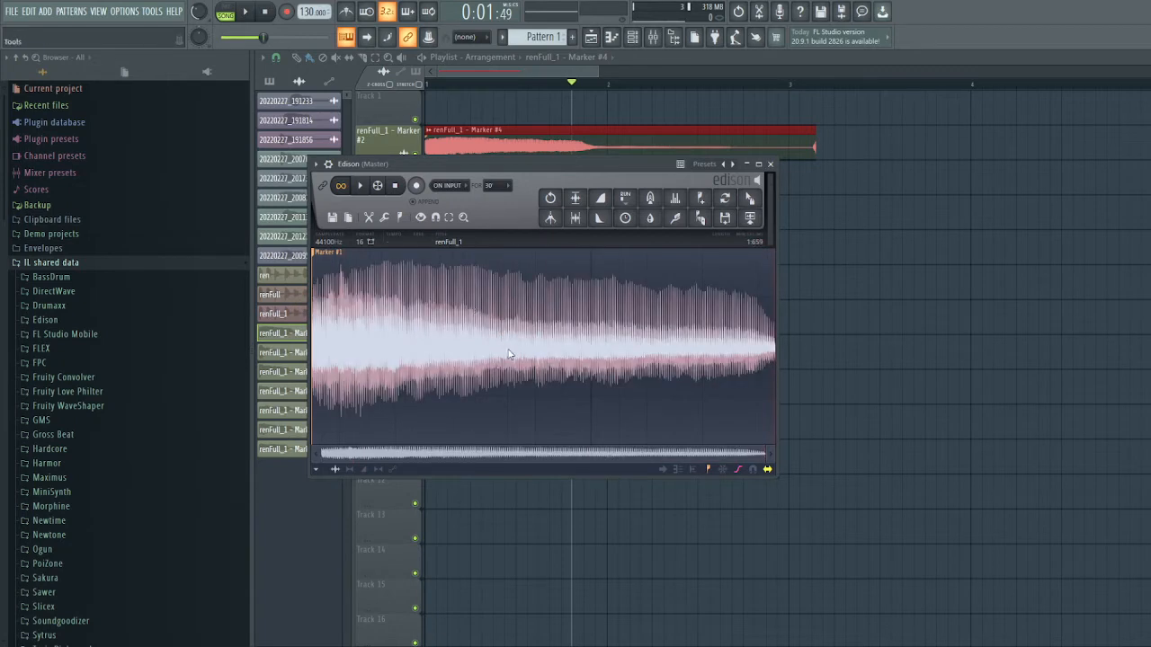
{"action": "left_click", "coordinate": [706, 469]}
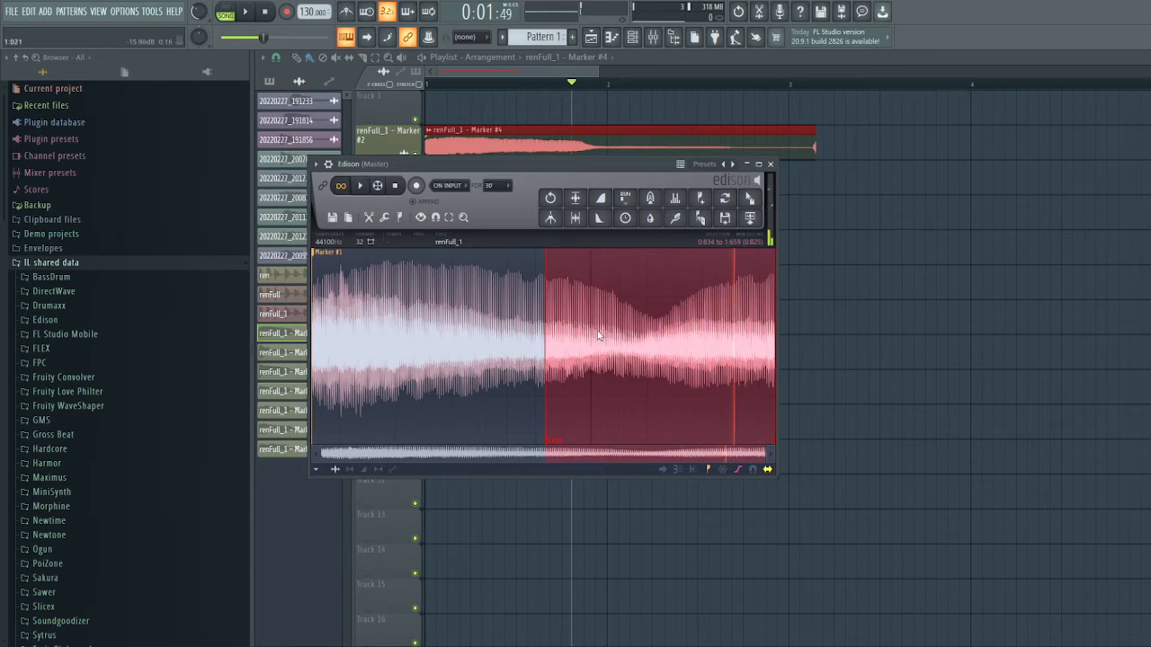
{"action": "left_click", "coordinate": [395, 262]}
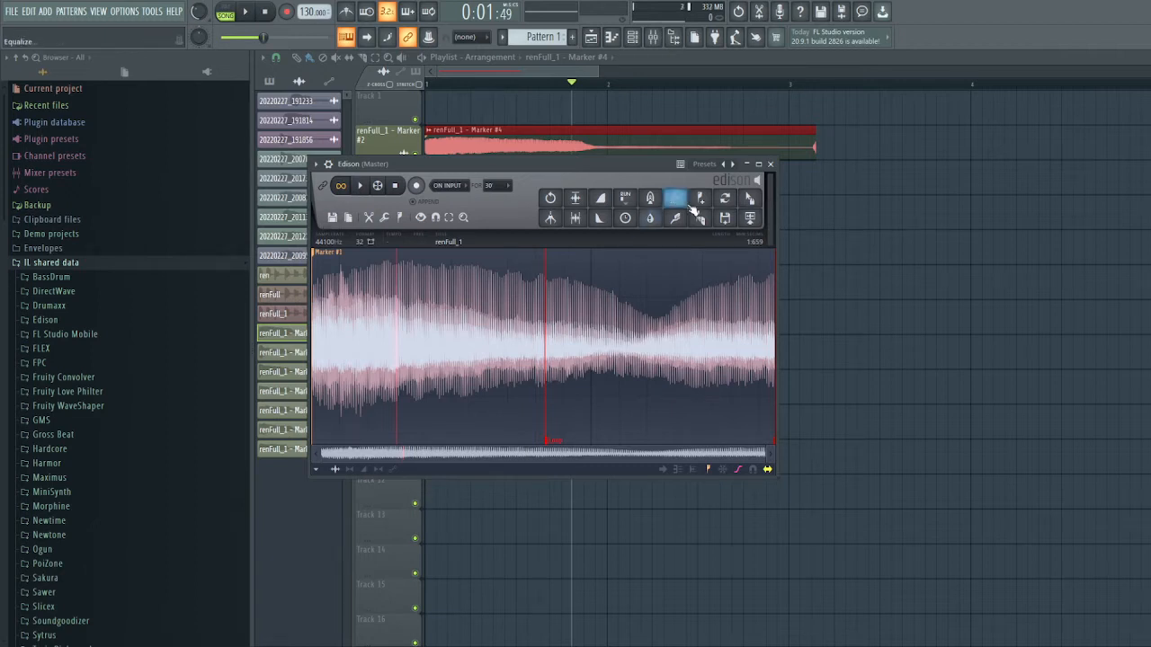
Replace the Marker #4 clip and its project sample with Marker #5 at the start of track 3, and preview the new clip
{"action": "left_click", "coordinate": [770, 164]}
{"action": "right_click", "coordinate": [666, 145]}
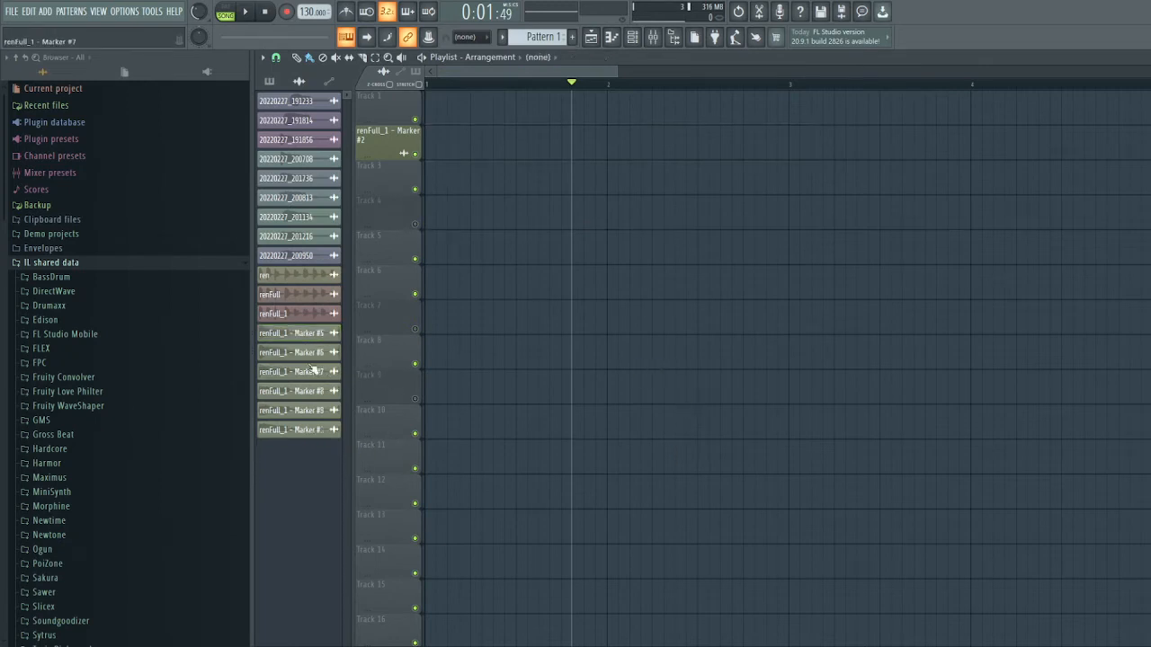
{"action": "mouse_move", "coordinate": [298, 334]}
{"action": "left_mouse_down"}
{"action": "mouse_move", "coordinate": [452, 226]}
{"action": "mouse_move", "coordinate": [428, 174]}
{"action": "left_mouse_up"}
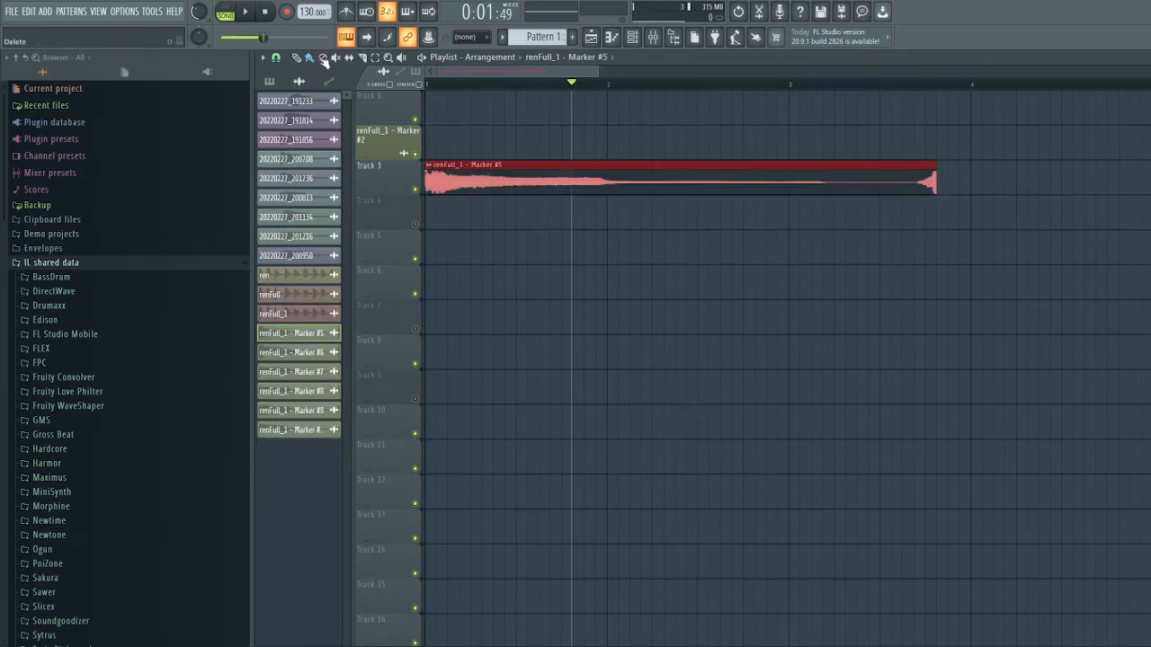
{"action": "left_click", "coordinate": [248, 11]}
{"action": "left_click", "coordinate": [248, 11]}
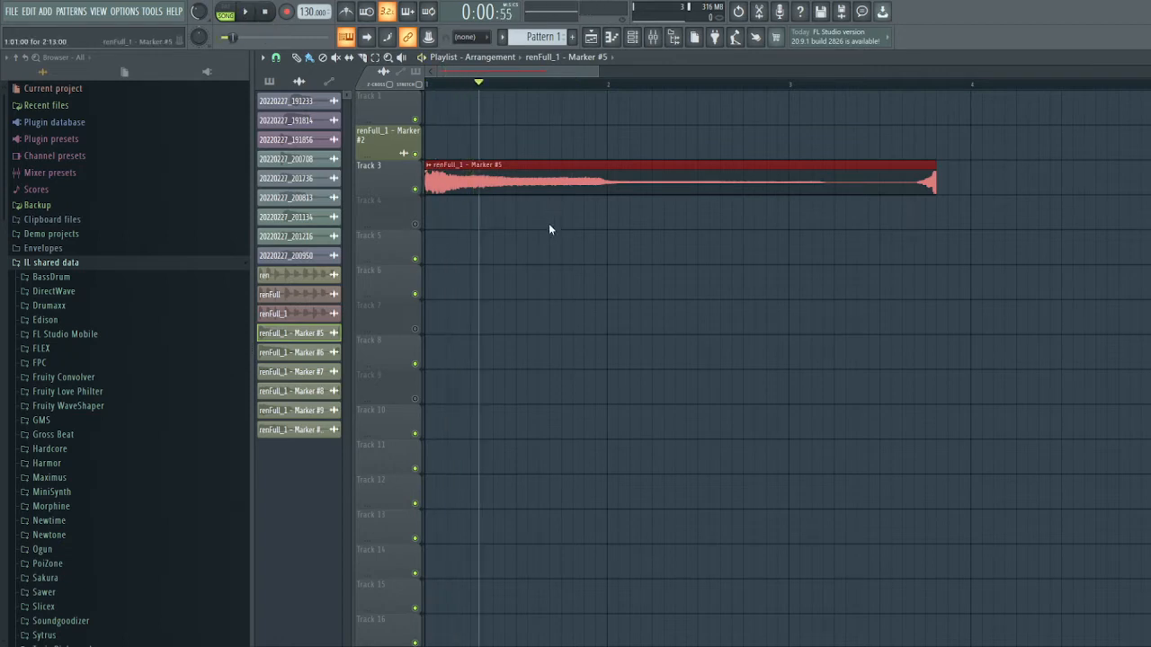
In Edison, cut Marker #5's quiet tail from about 1.801 seconds onward and loop the remainder from about 0.906 seconds to its end
{"action": "key", "text": "ctrl+e"}
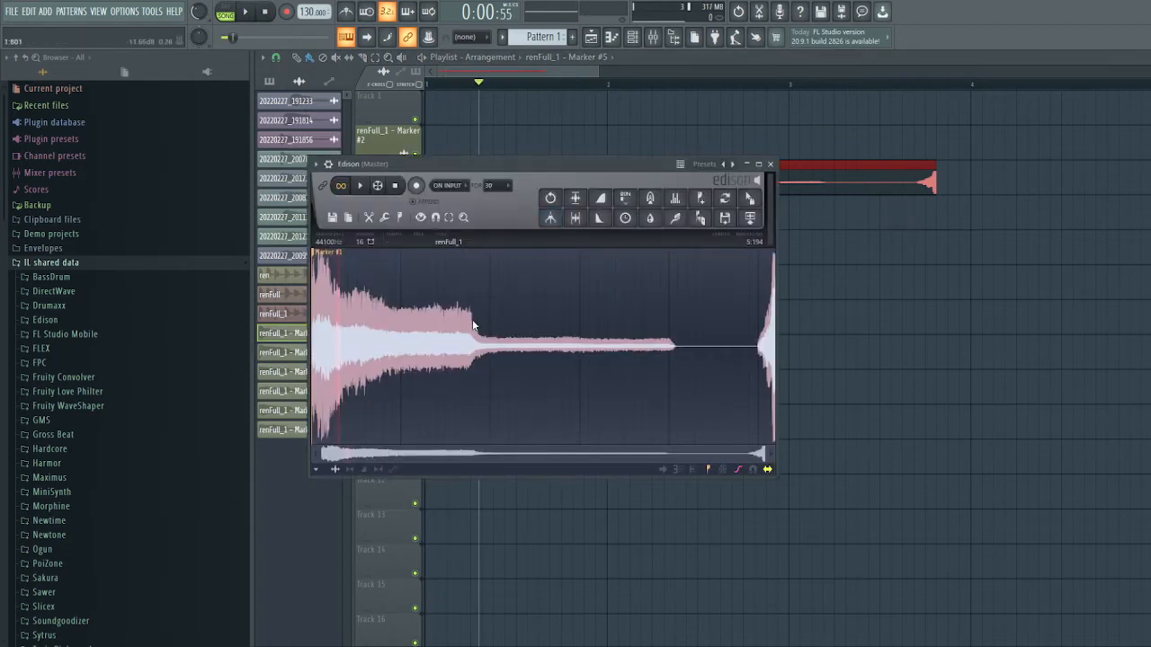
{"action": "left_click_drag", "start_coordinate": [474, 325], "coordinate": [804, 296]}
{"action": "key", "text": "Delete"}
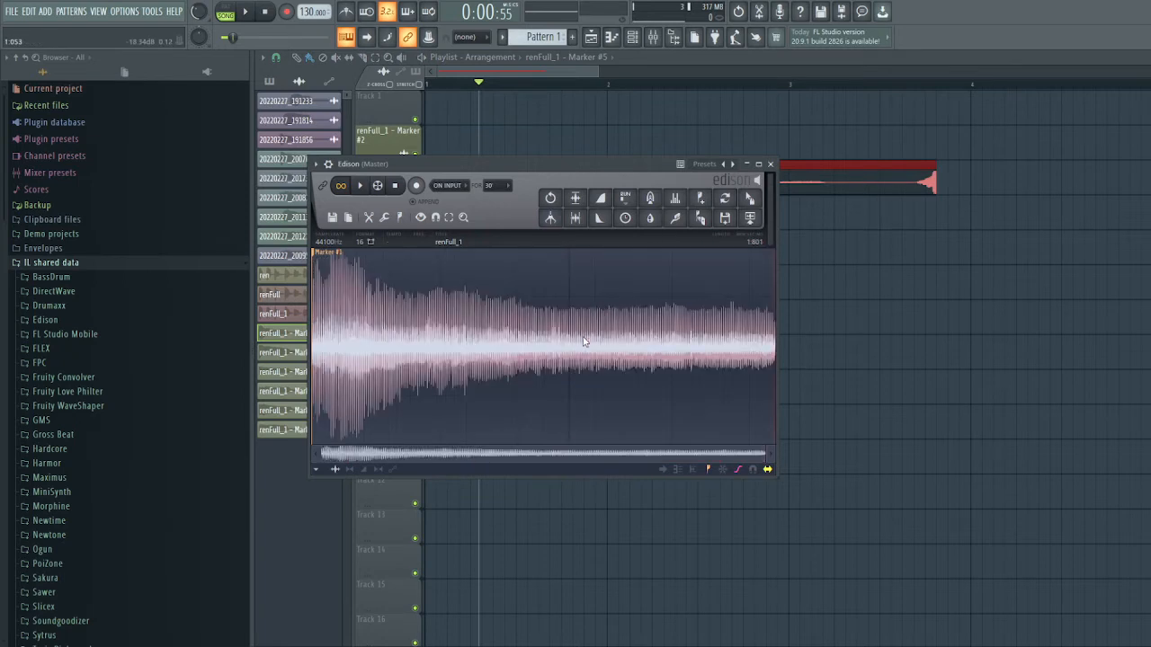
{"action": "key", "text": "ctrl+l"}
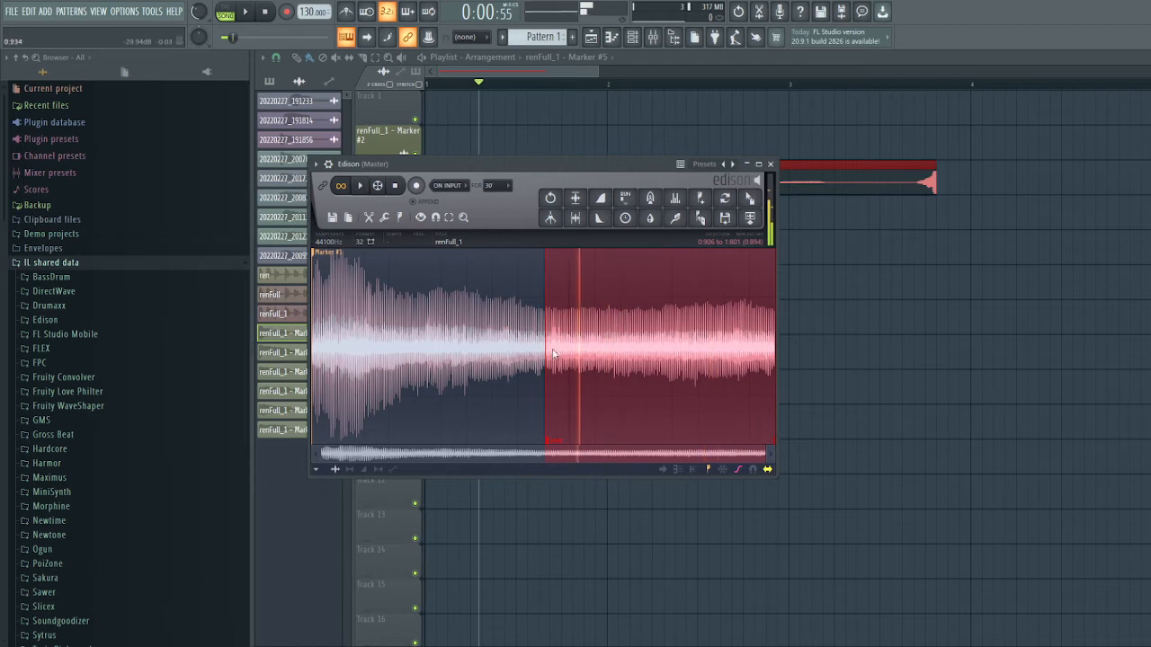
{"action": "left_click", "coordinate": [470, 306]}
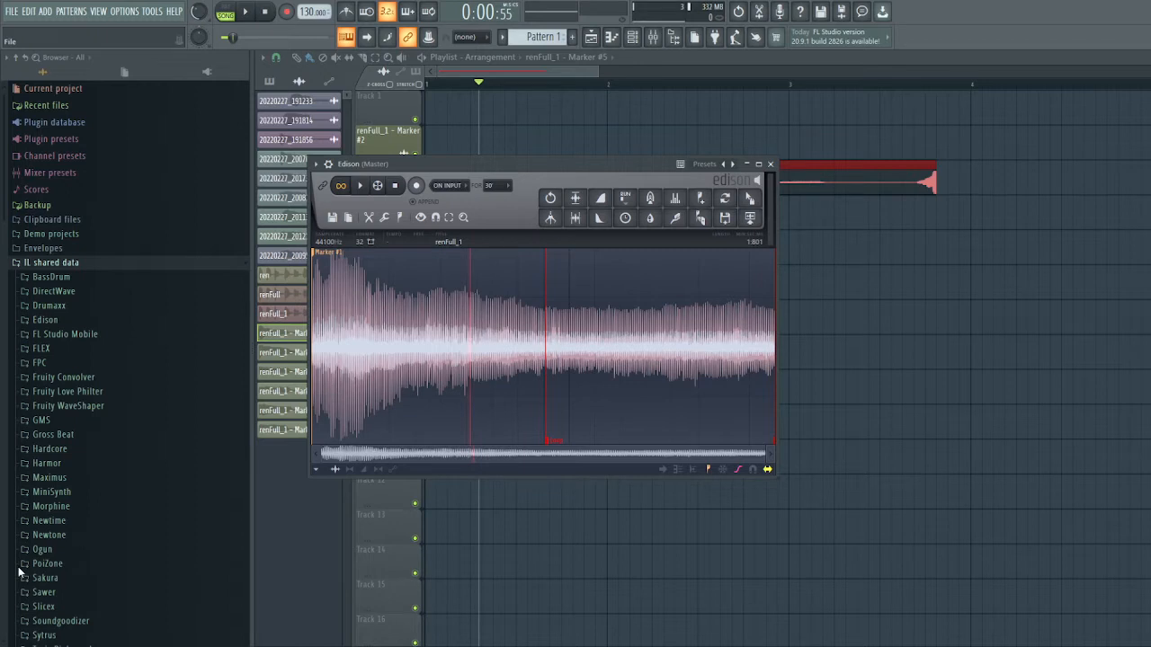
Close Edison, then replace the Marker #5 clip and its project sample with the Marker #6 clip on track 2
{"action": "left_click", "coordinate": [769, 163]}
{"action": "right_click", "coordinate": [563, 172]}
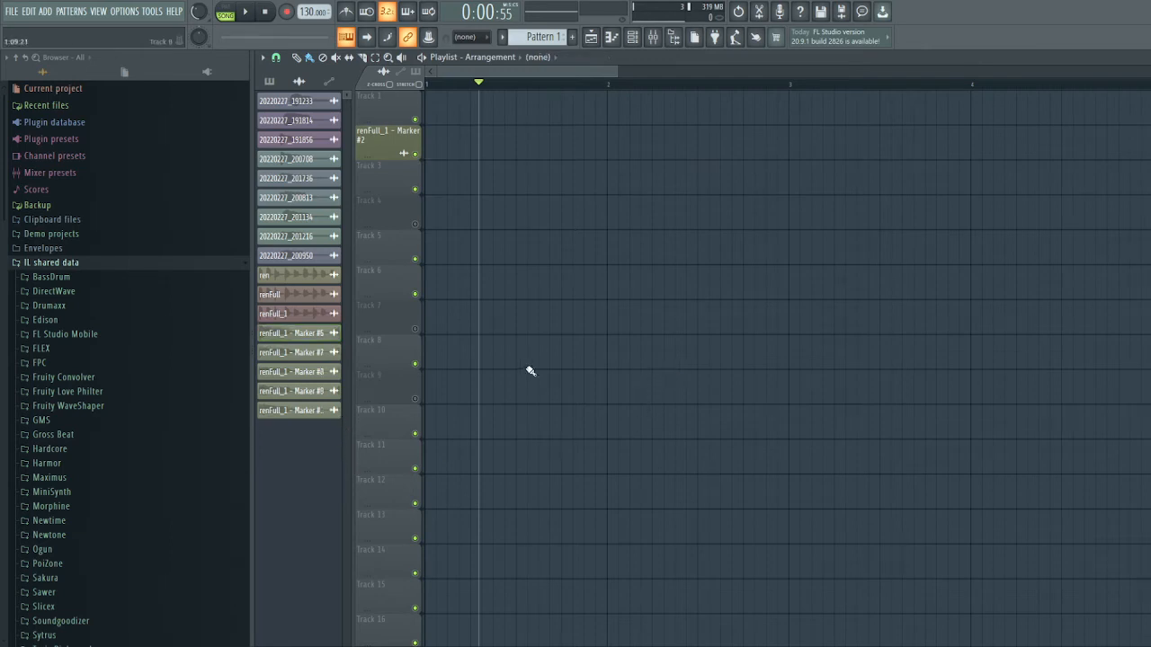
{"action": "mouse_move", "coordinate": [301, 332]}
{"action": "left_mouse_down"}
{"action": "mouse_move", "coordinate": [460, 131]}
{"action": "mouse_move", "coordinate": [429, 155]}
{"action": "left_mouse_up"}
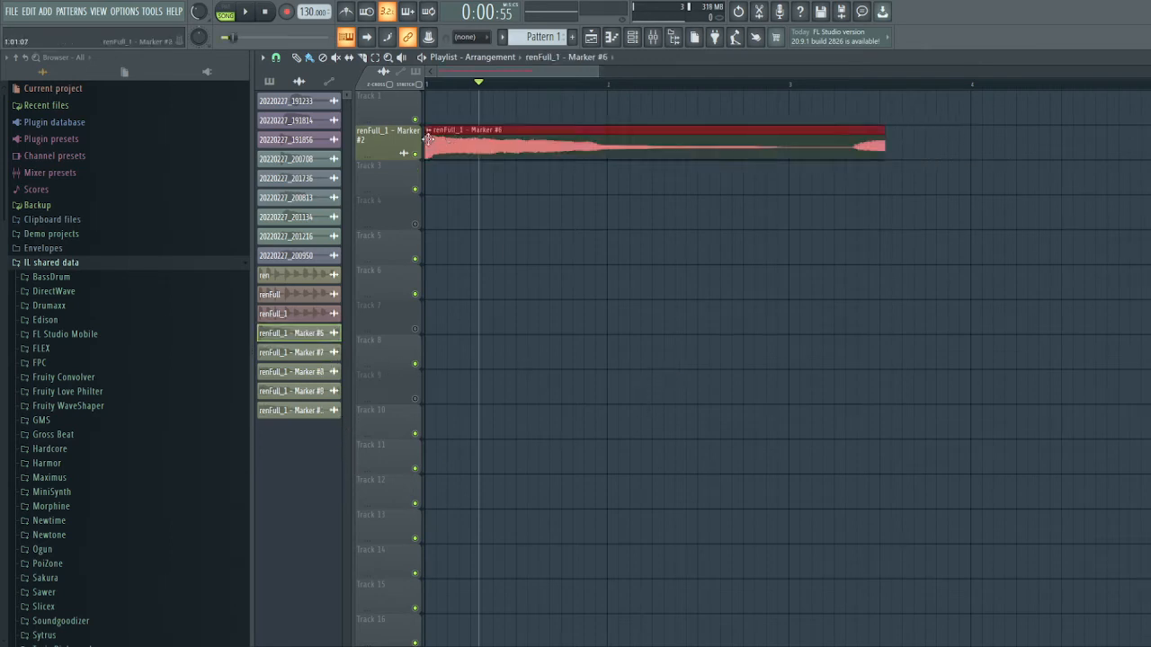
Play the start of the Marker #6 clip and open it in Newtone
{"action": "left_click", "coordinate": [264, 12]}
{"action": "left_click", "coordinate": [251, 14]}
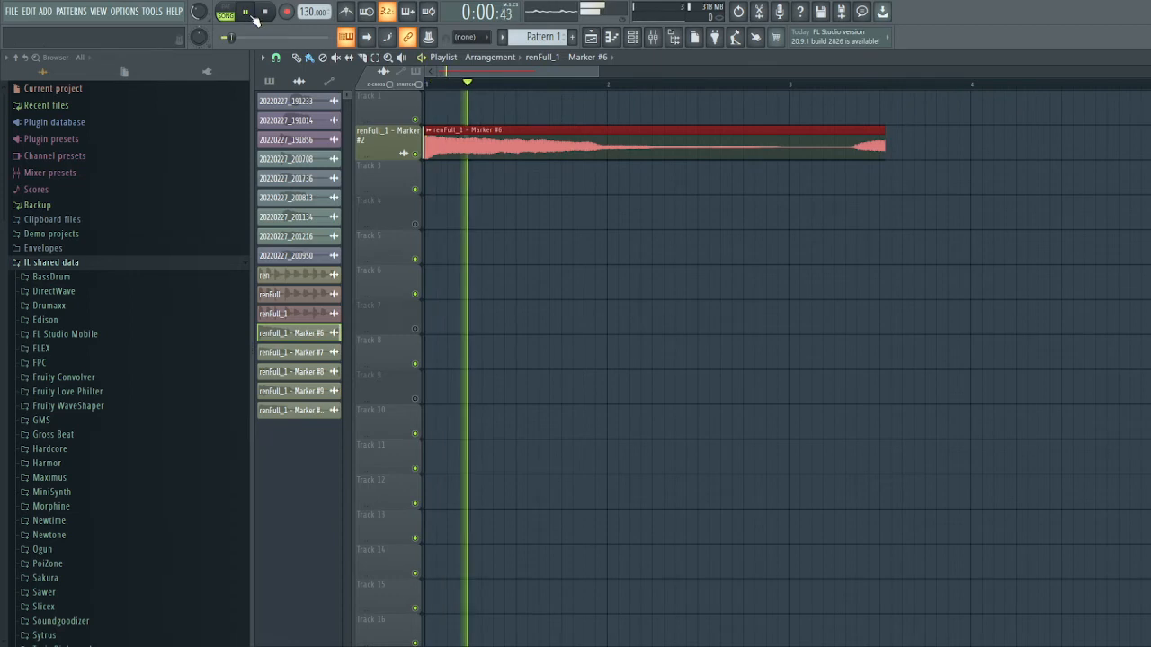
{"action": "key", "text": "Tab"}
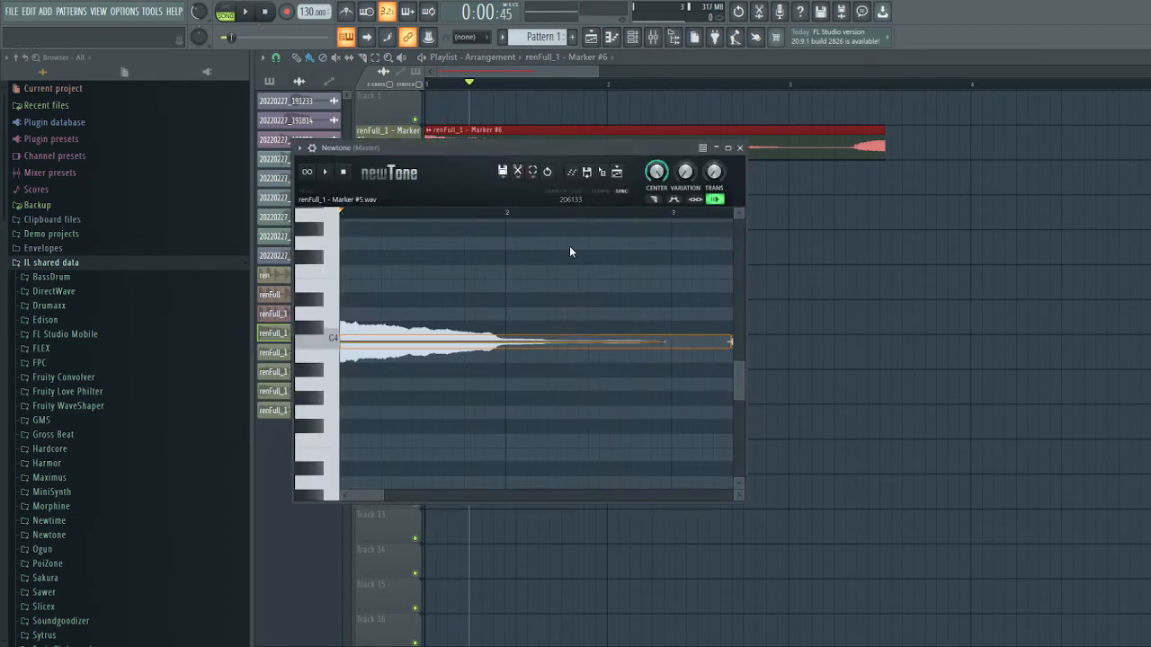
Close Newtone, then cut the Marker #6 slice from about 1.671 seconds to its end in Edison
{"action": "left_click", "coordinate": [739, 148]}
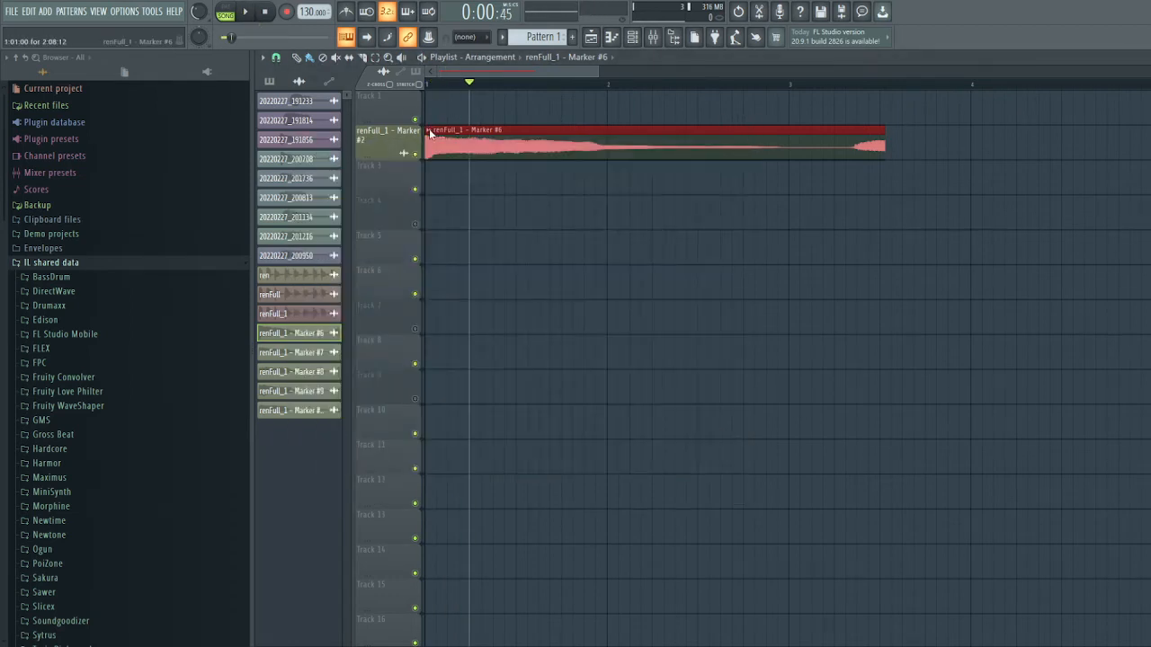
{"action": "key", "text": "Tab"}
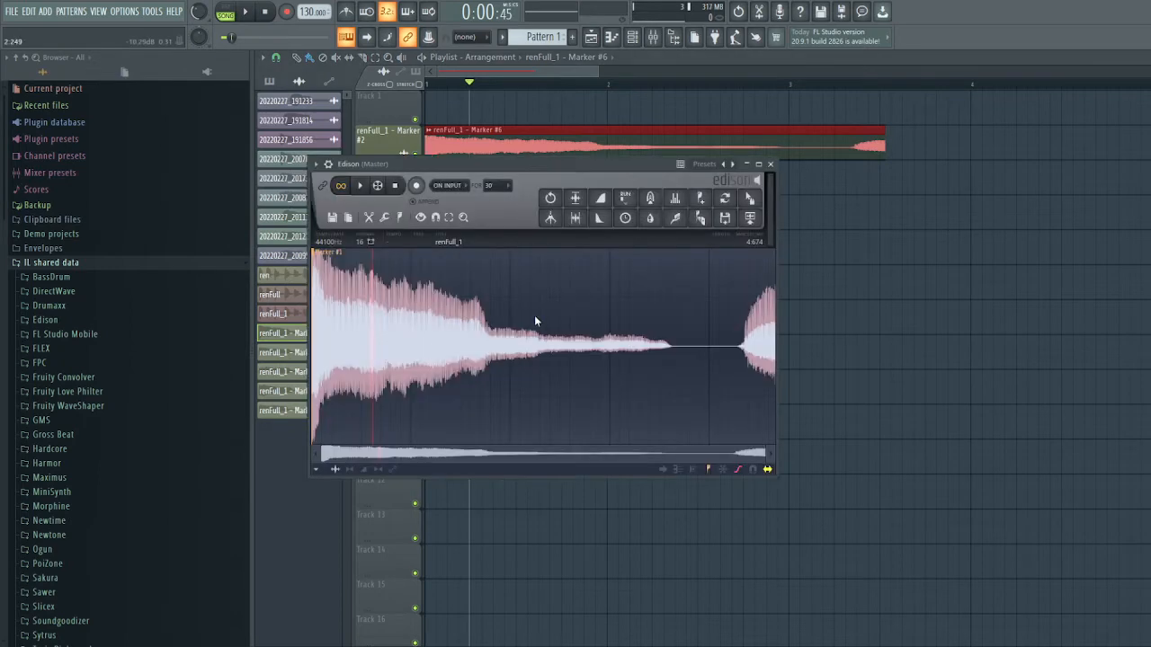
{"action": "left_click_drag", "start_coordinate": [479, 309], "coordinate": [1092, 329]}
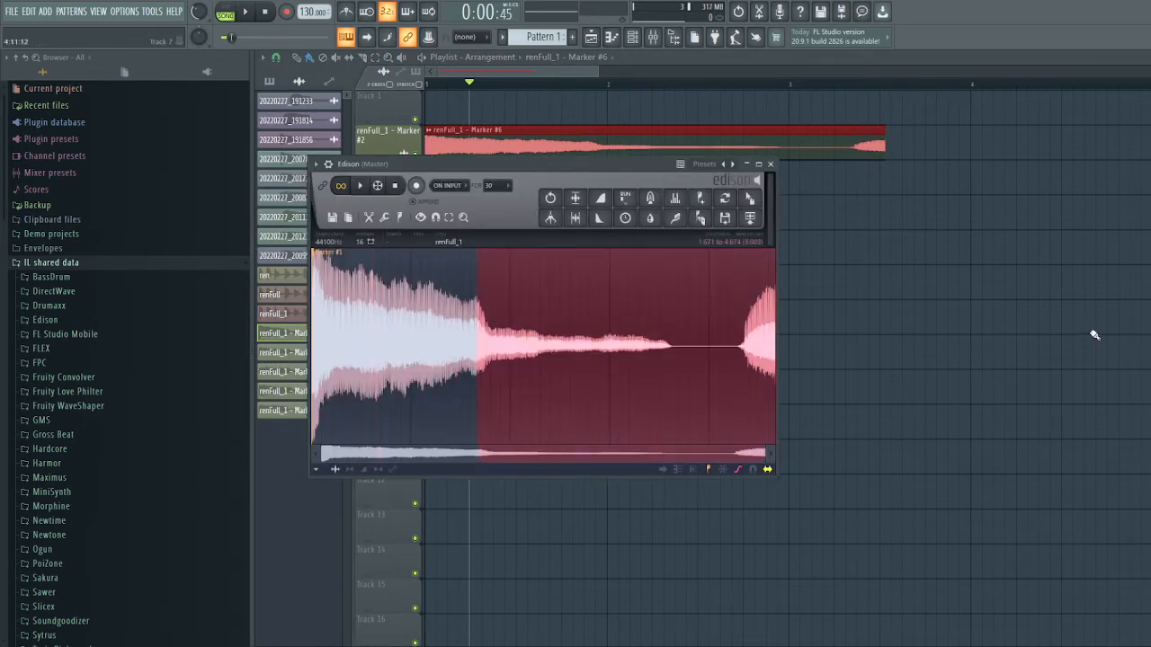
{"action": "key", "text": "Delete"}
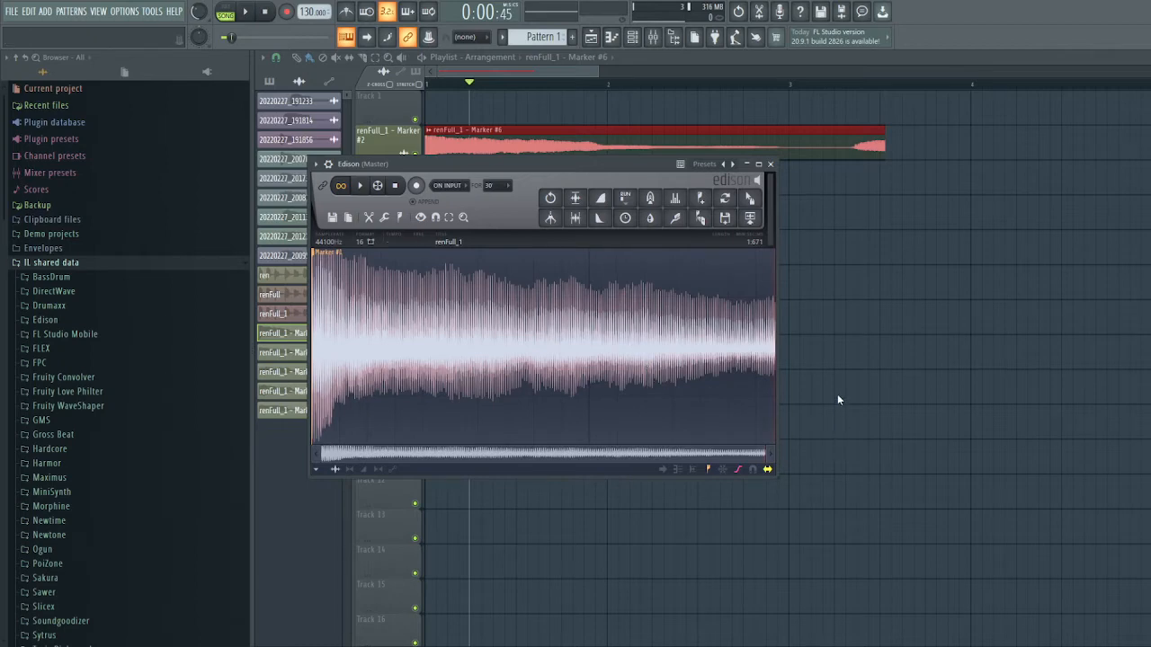
Loop the trimmed Marker #6 slice from about 0.837 seconds to its end and preview it
{"action": "left_click_drag", "start_coordinate": [543, 360], "coordinate": [845, 474]}
{"action": "key", "text": "space"}
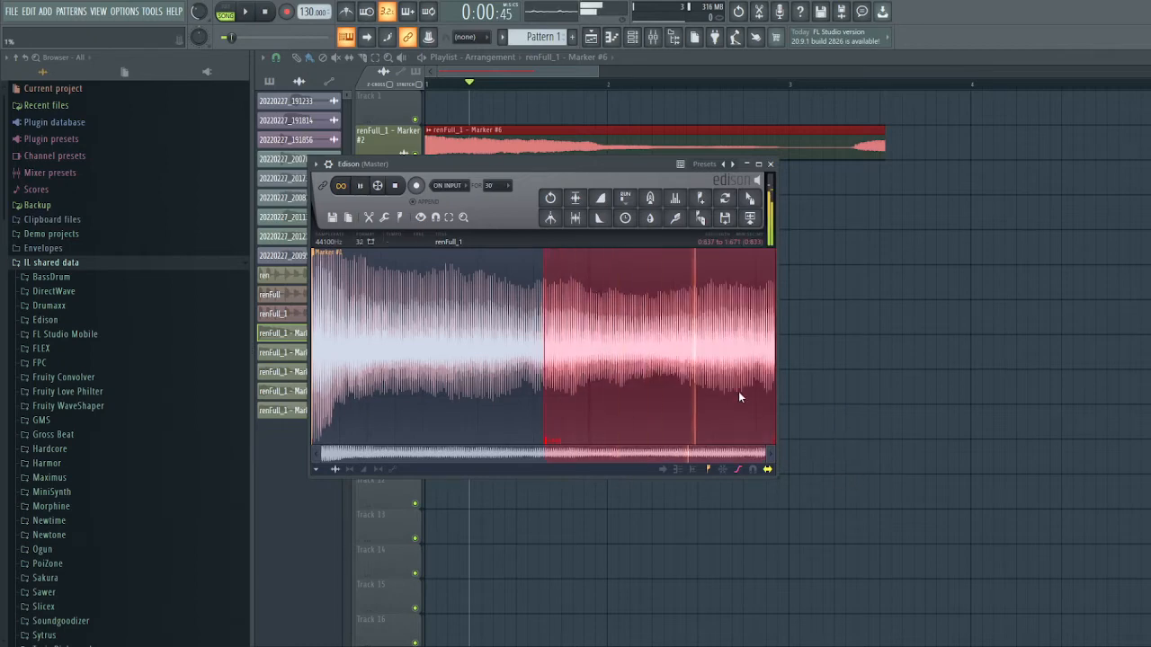
{"action": "left_click", "coordinate": [456, 355]}
{"action": "key", "text": "space"}
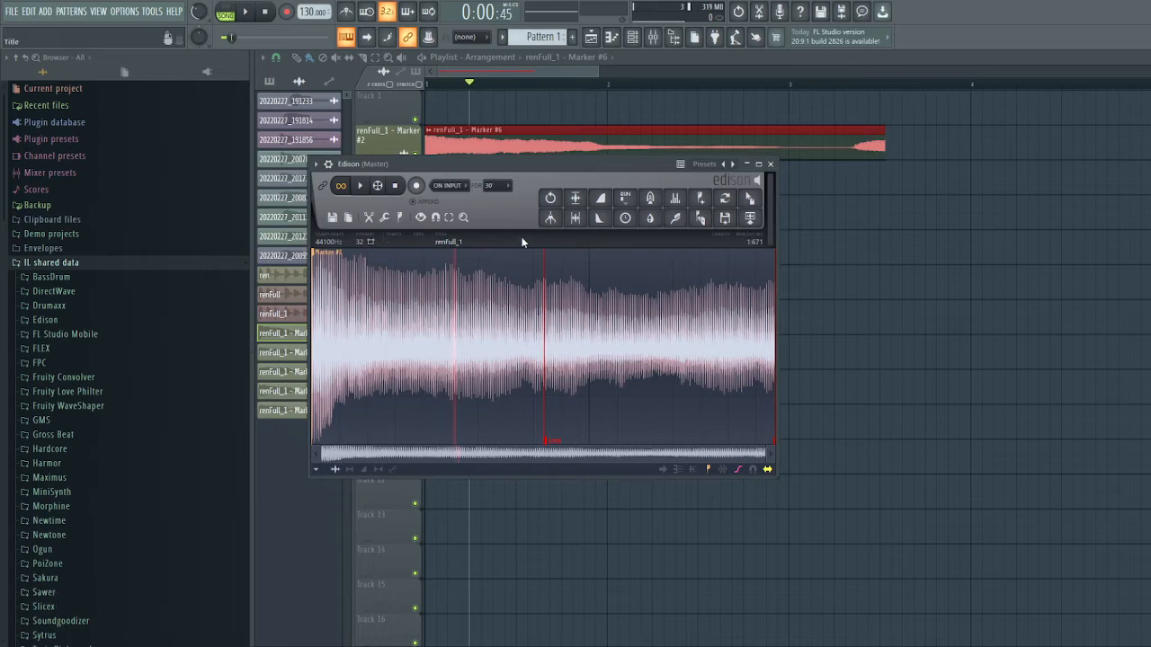
Close Edison, then replace the Marker #6 clip and its project sample with the Marker #7 clip at the start of track 2
{"action": "left_click", "coordinate": [771, 165]}
{"action": "right_click", "coordinate": [665, 151]}
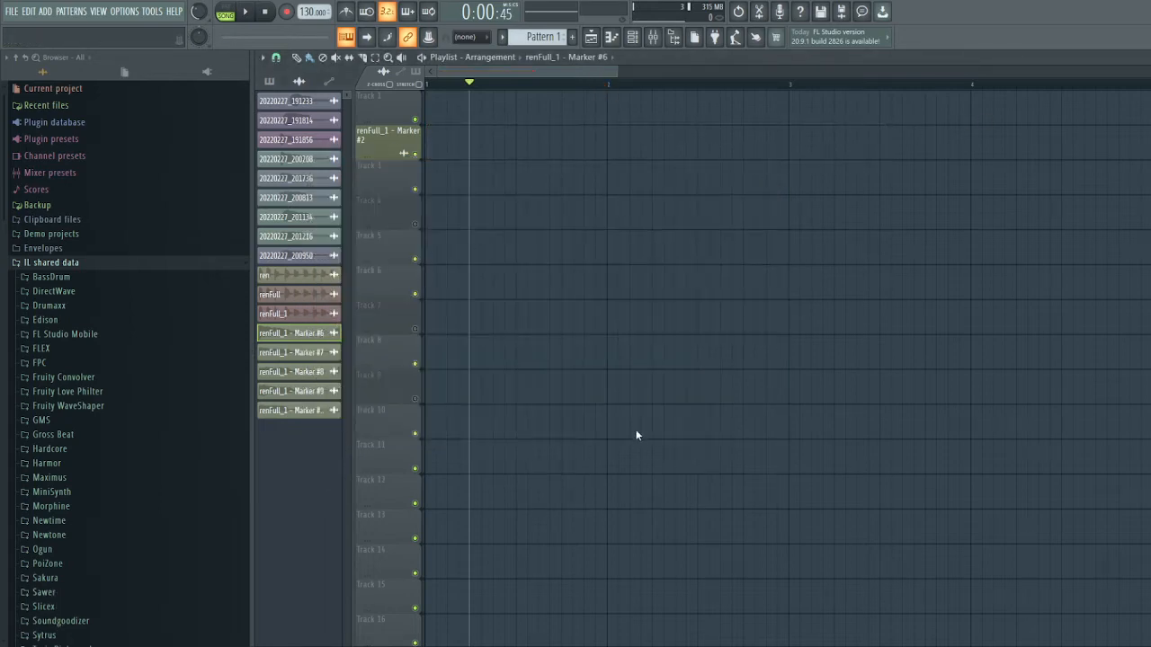
{"action": "key", "text": "alt+Delete"}
{"action": "mouse_move", "coordinate": [317, 330]}
{"action": "left_mouse_down"}
{"action": "mouse_move", "coordinate": [427, 133]}
{"action": "mouse_move", "coordinate": [439, 135]}
{"action": "left_mouse_up"}
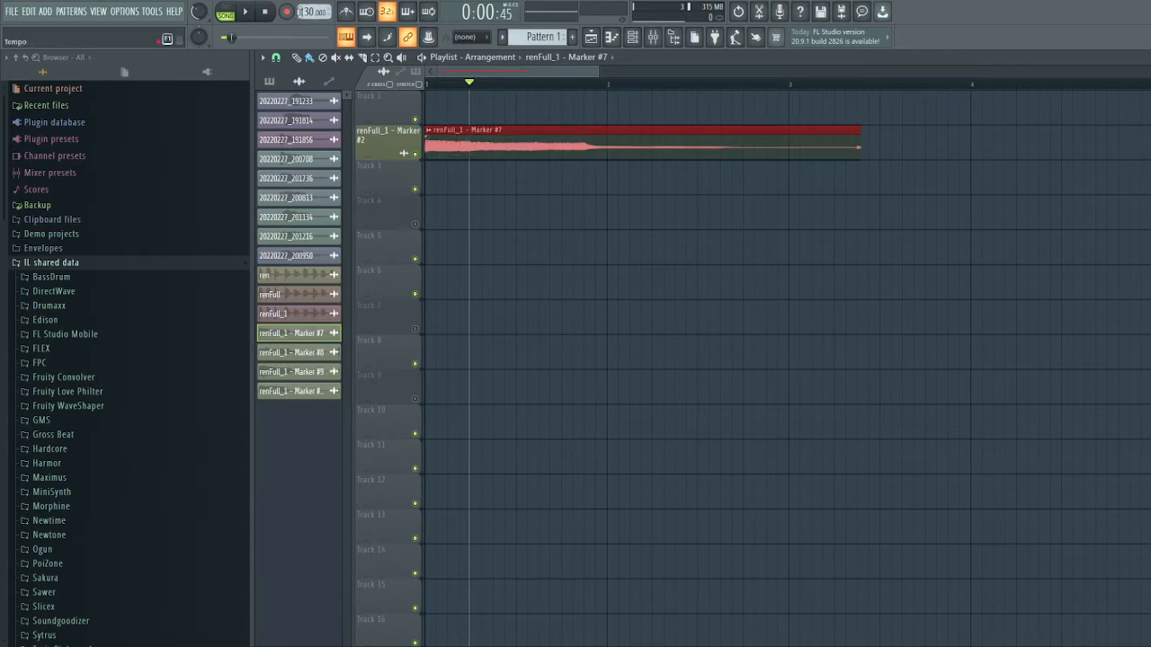
Play the start of the Marker #7 clip and look at its channel settings
{"action": "left_click", "coordinate": [264, 12]}
{"action": "left_click", "coordinate": [245, 12]}
{"action": "left_click", "coordinate": [248, 12]}
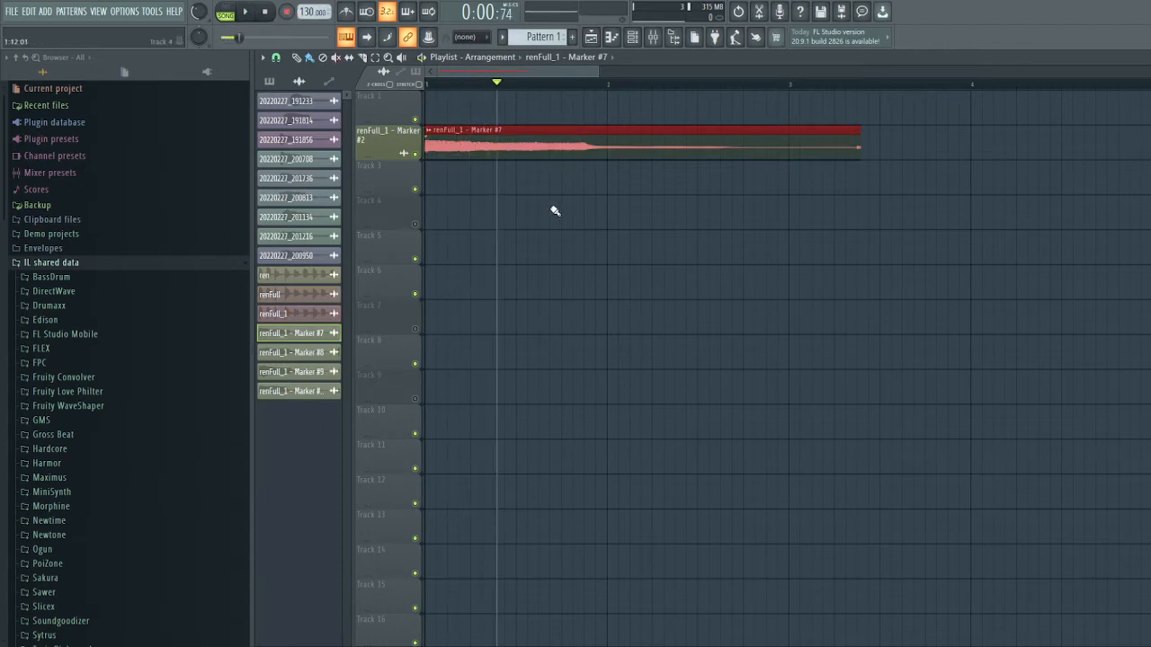
{"action": "left_click", "coordinate": [525, 189], "text": "ctrl"}
{"action": "double_click", "coordinate": [491, 146]}
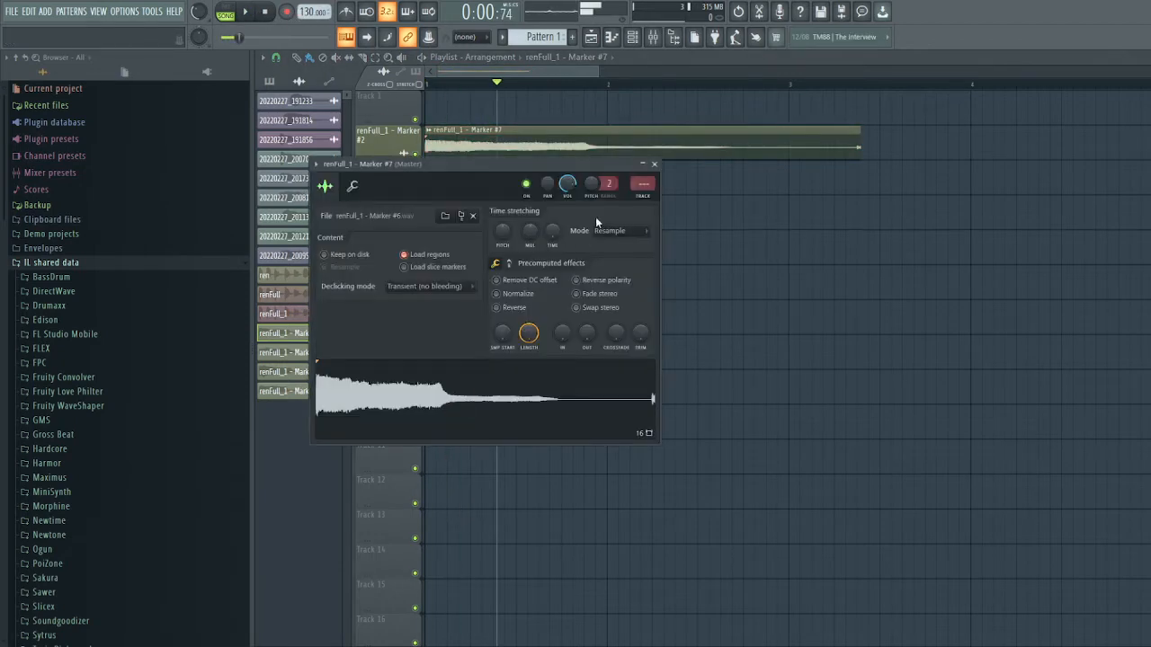
{"action": "left_click", "coordinate": [651, 169]}
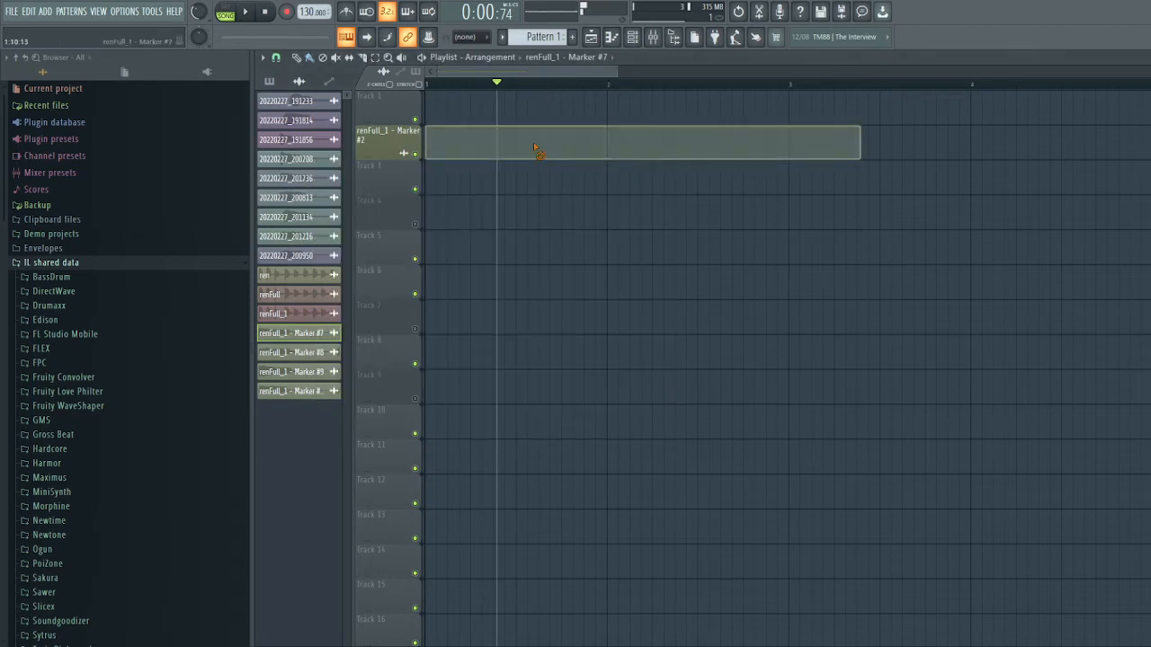
Replace the Marker #7 clip and its project sample with the Marker #8 clip on track 2, and preview the new clip
{"action": "right_click", "coordinate": [539, 149]}
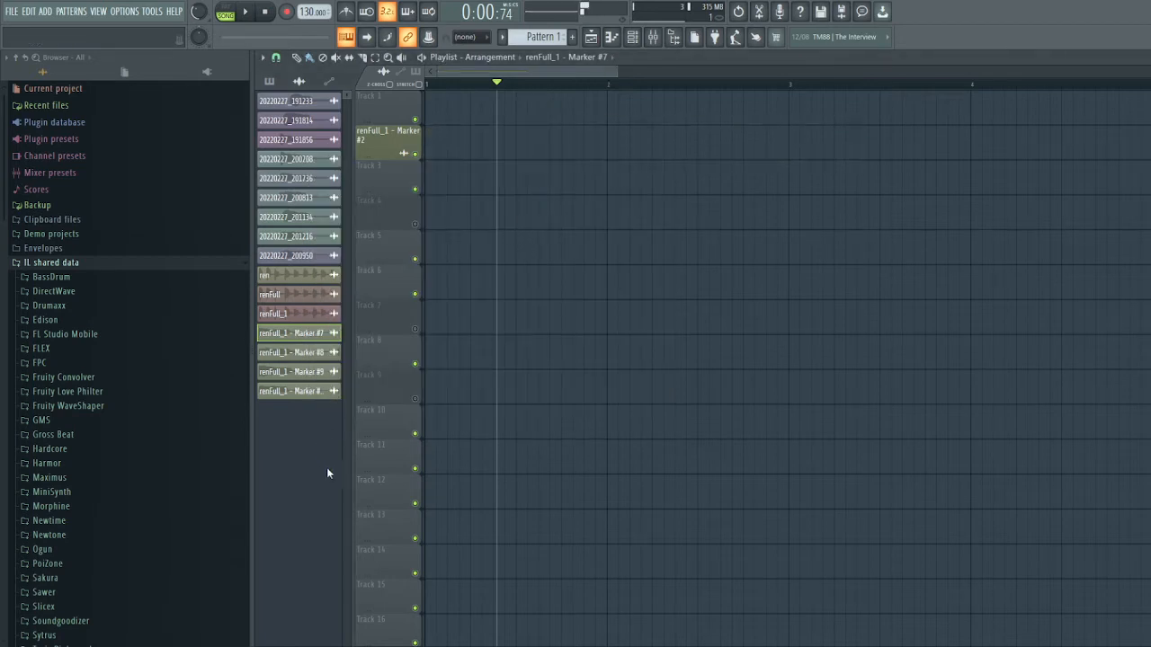
{"action": "left_click_drag", "start_coordinate": [297, 334], "coordinate": [415, 149]}
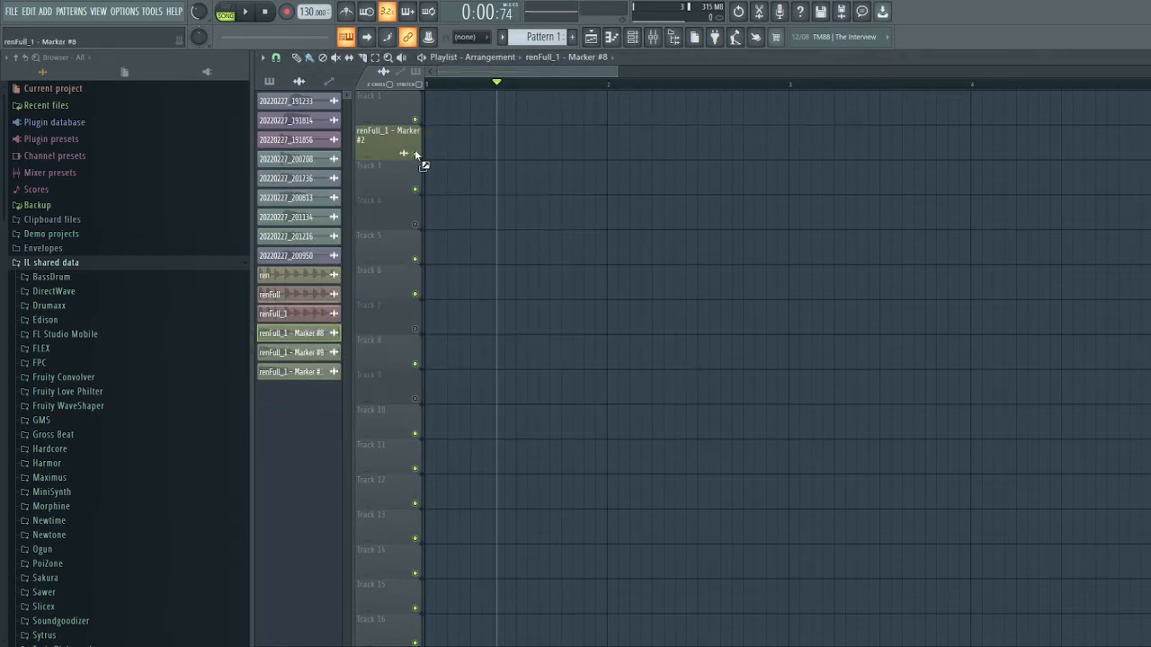
{"action": "left_click", "coordinate": [246, 12]}
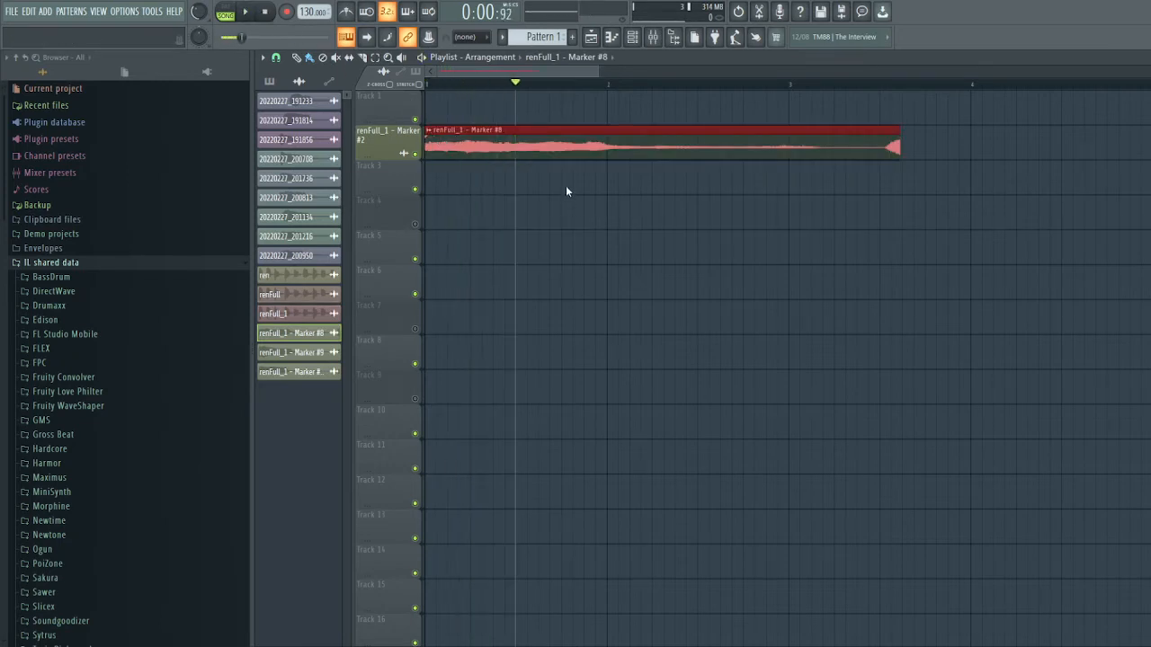
In Edison, cut Marker #8 from about 1.817 seconds onward and loop the remainder from about 0.915 seconds to its end
{"action": "key", "text": "ctrl+e"}
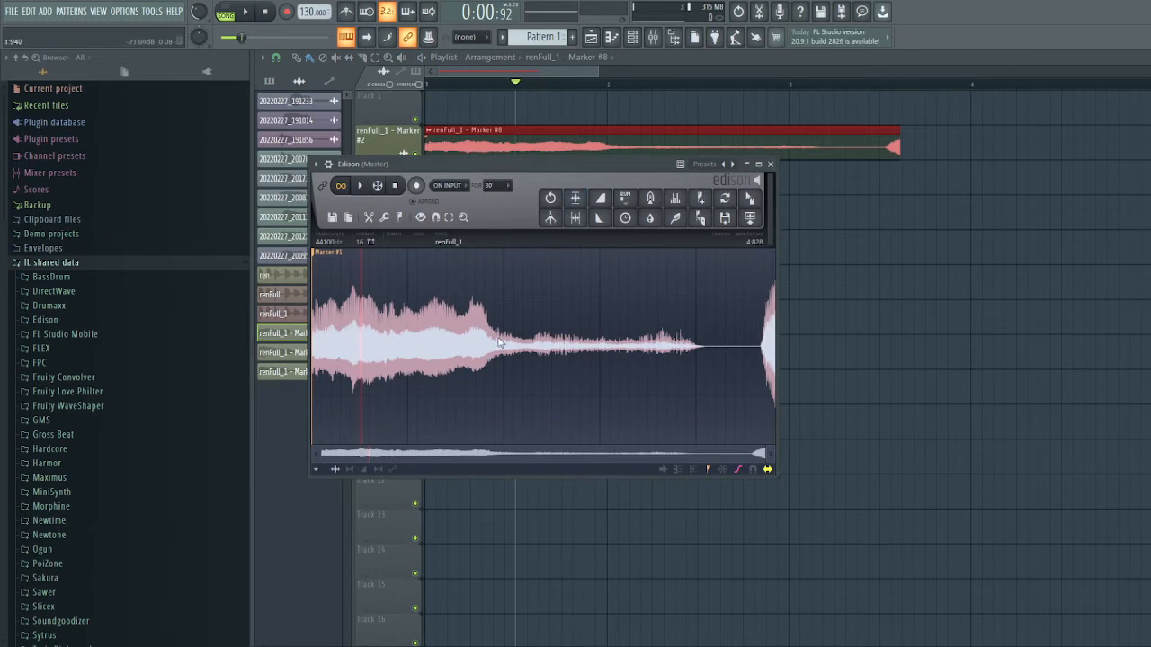
{"action": "left_click_drag", "start_coordinate": [488, 331], "coordinate": [1041, 324]}
{"action": "key", "text": "Delete"}
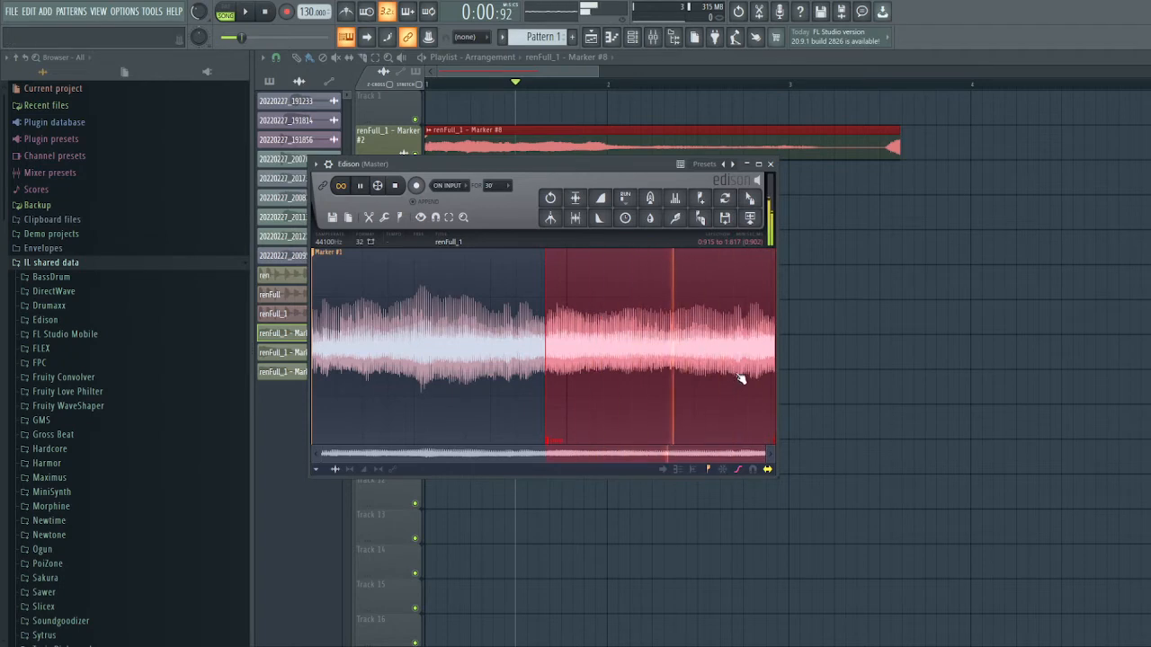
{"action": "left_click", "coordinate": [404, 314]}
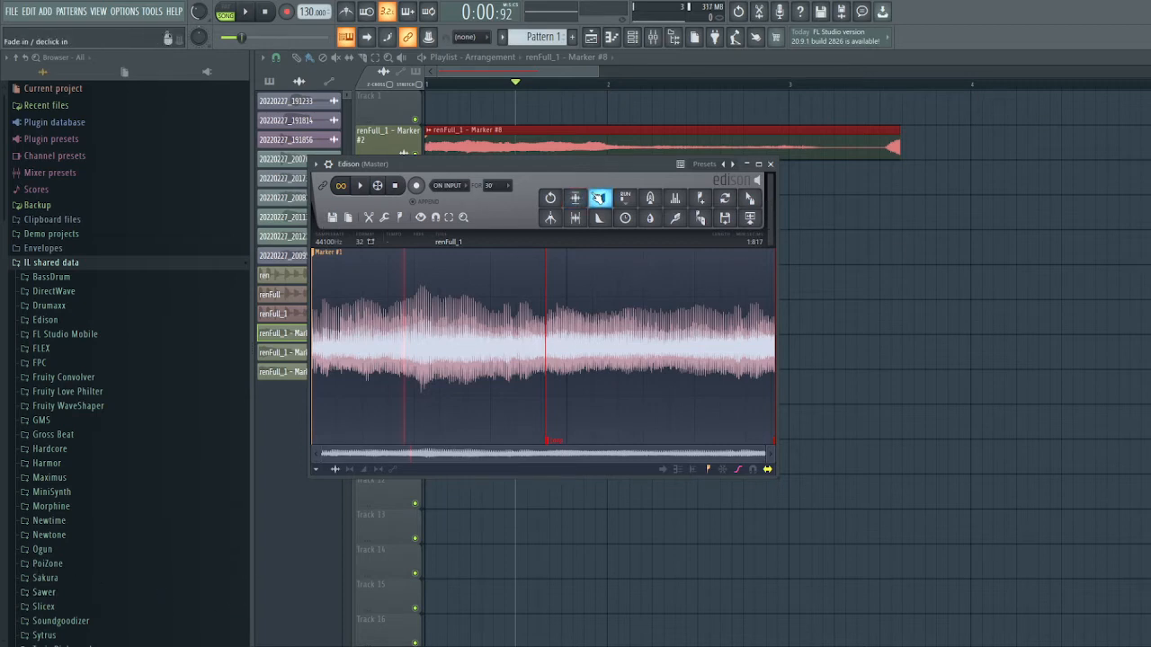
Close Edison, then replace the Marker #8 clip and its project sample with the Marker #9 clip at the start of track 2
{"action": "left_click", "coordinate": [770, 164]}
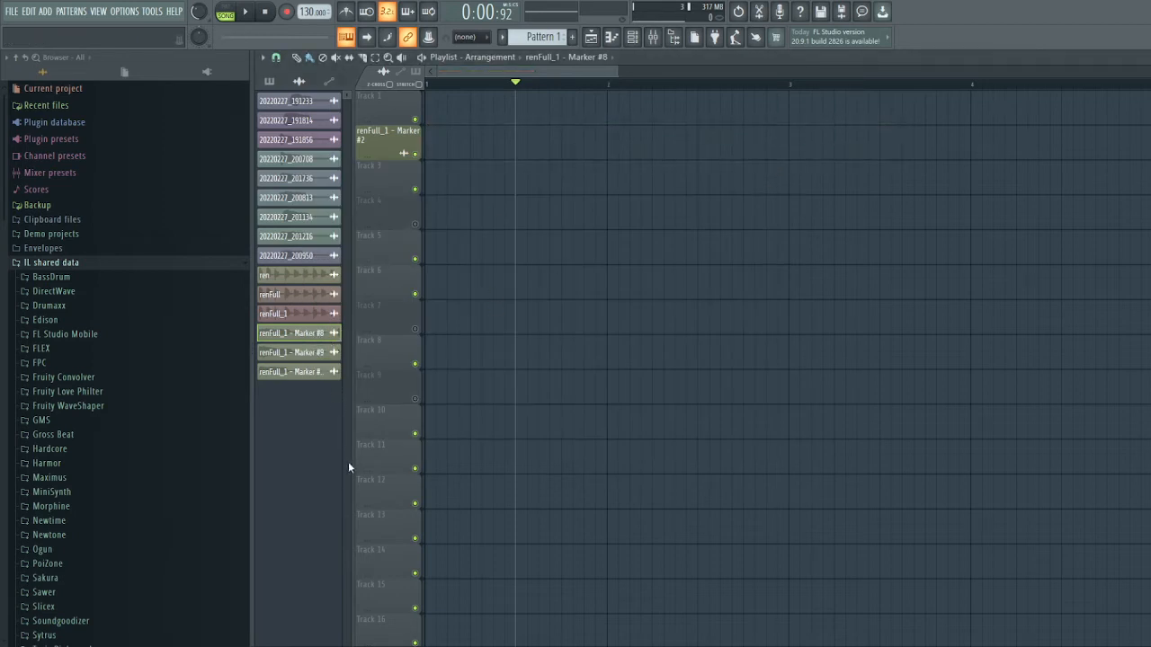
{"action": "left_click", "coordinate": [321, 333]}
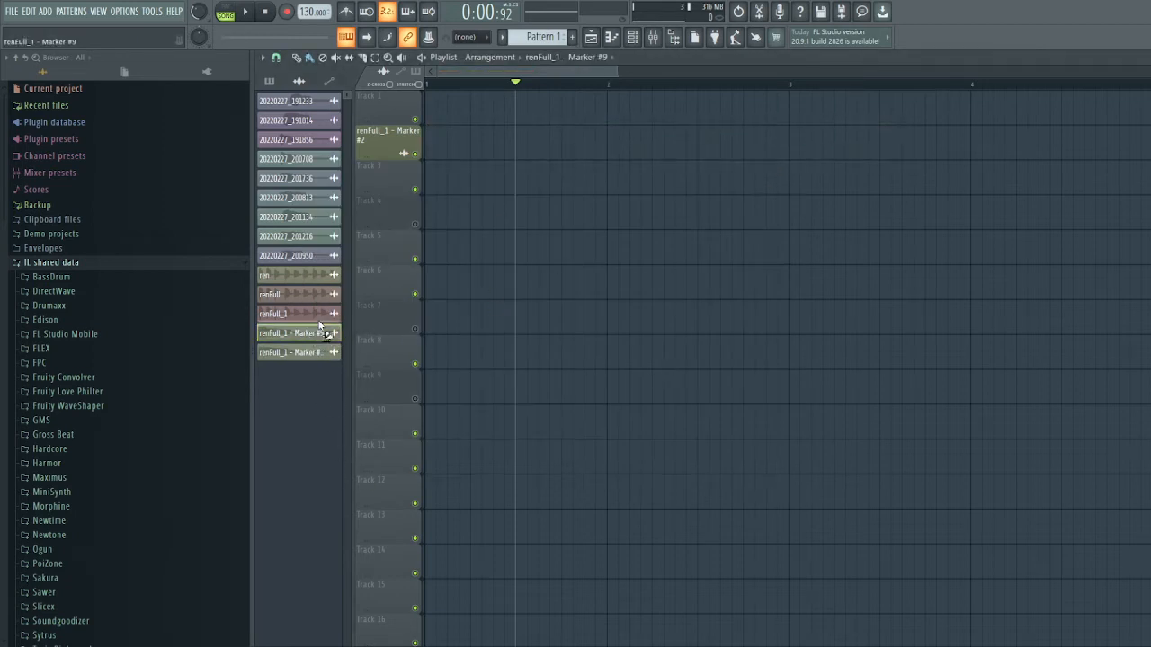
{"action": "left_click", "coordinate": [428, 182]}
{"action": "left_click_drag", "start_coordinate": [448, 178], "coordinate": [437, 139]}
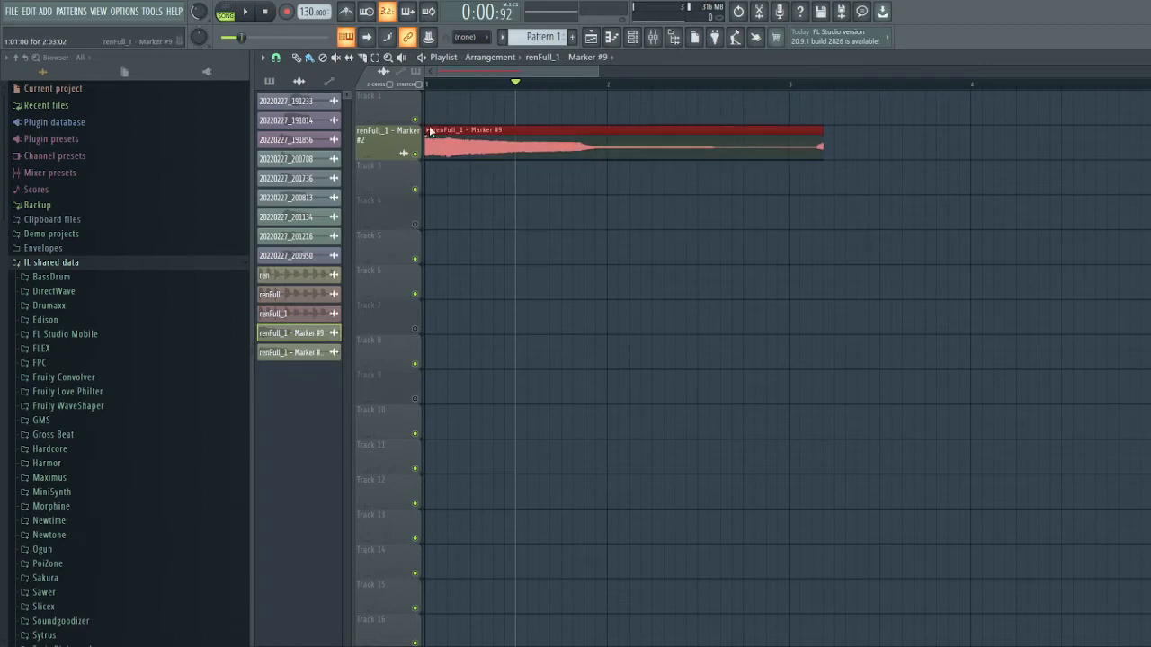
In Edison, cut Marker #9 from about 1.599 seconds onward and loop the remainder from about 0.804 seconds to its end
{"action": "key", "text": "ctrl+e"}
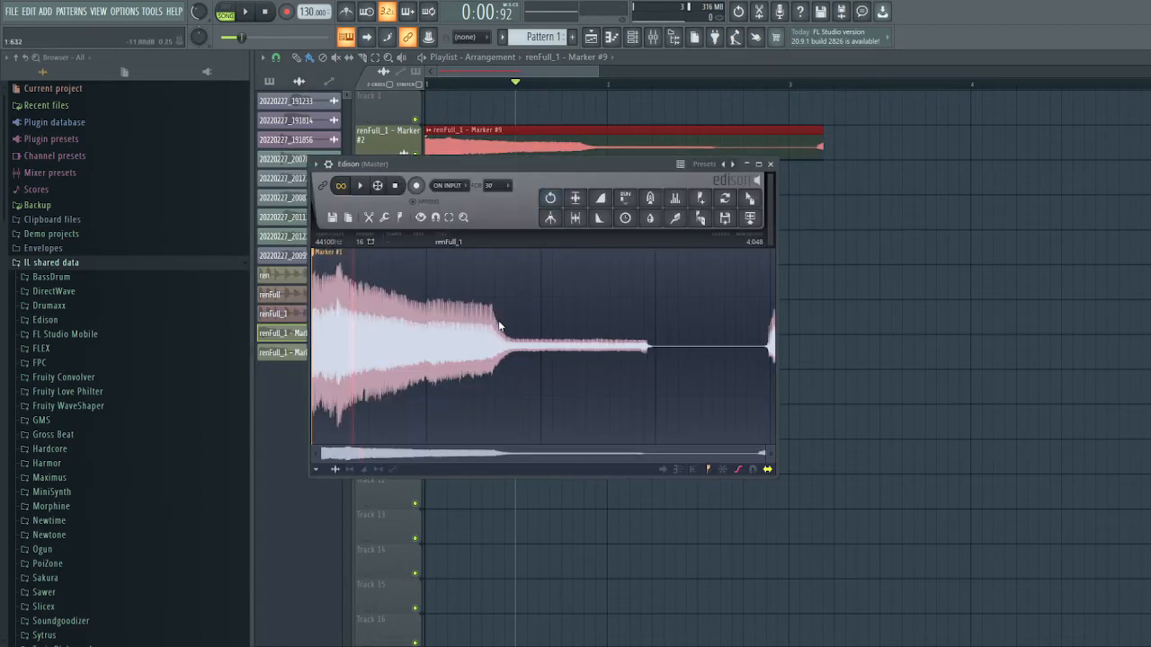
{"action": "left_click_drag", "start_coordinate": [496, 324], "coordinate": [919, 326]}
{"action": "key", "text": "Delete"}
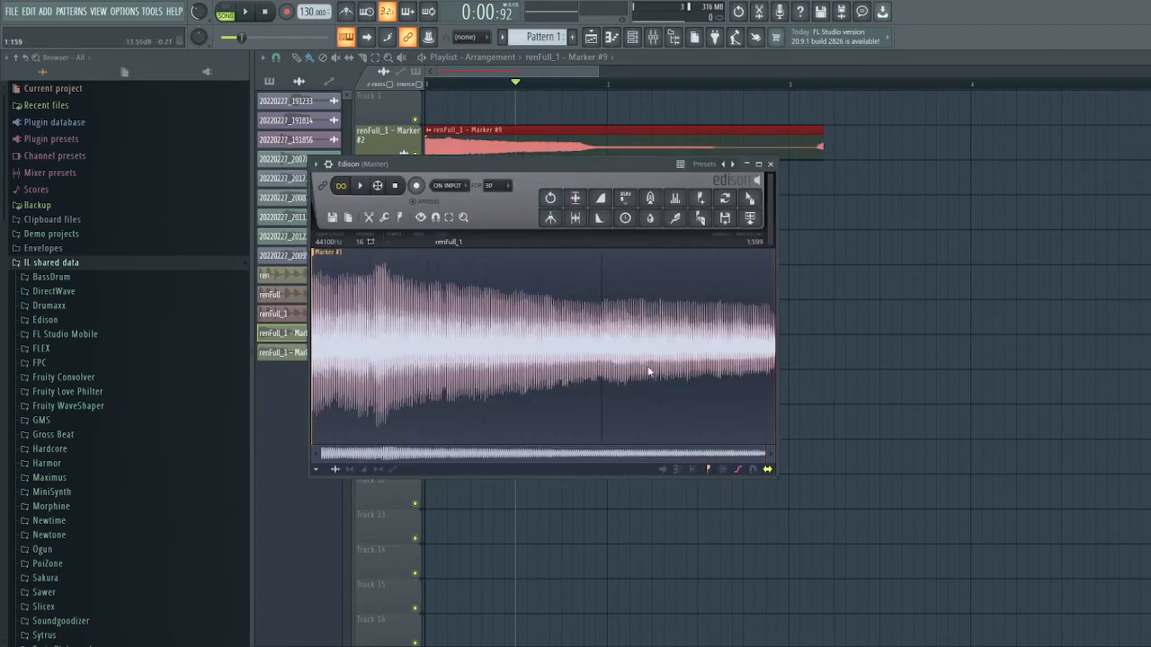
{"action": "left_click", "coordinate": [845, 476]}
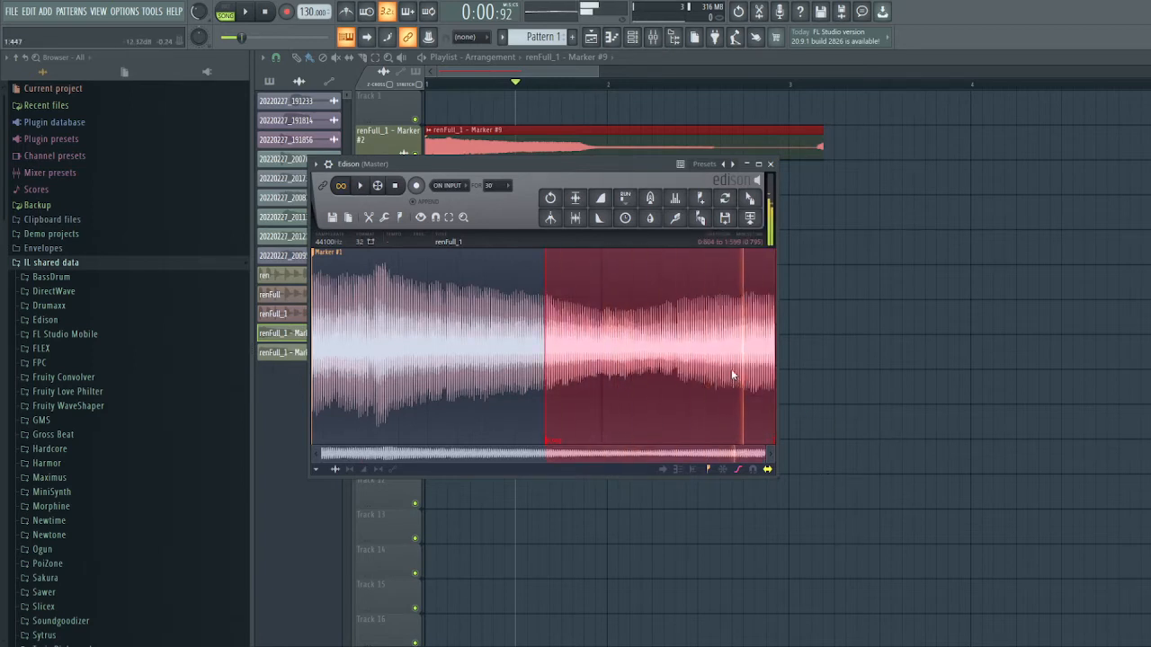
{"action": "key", "text": "space"}
{"action": "left_click", "coordinate": [402, 255]}
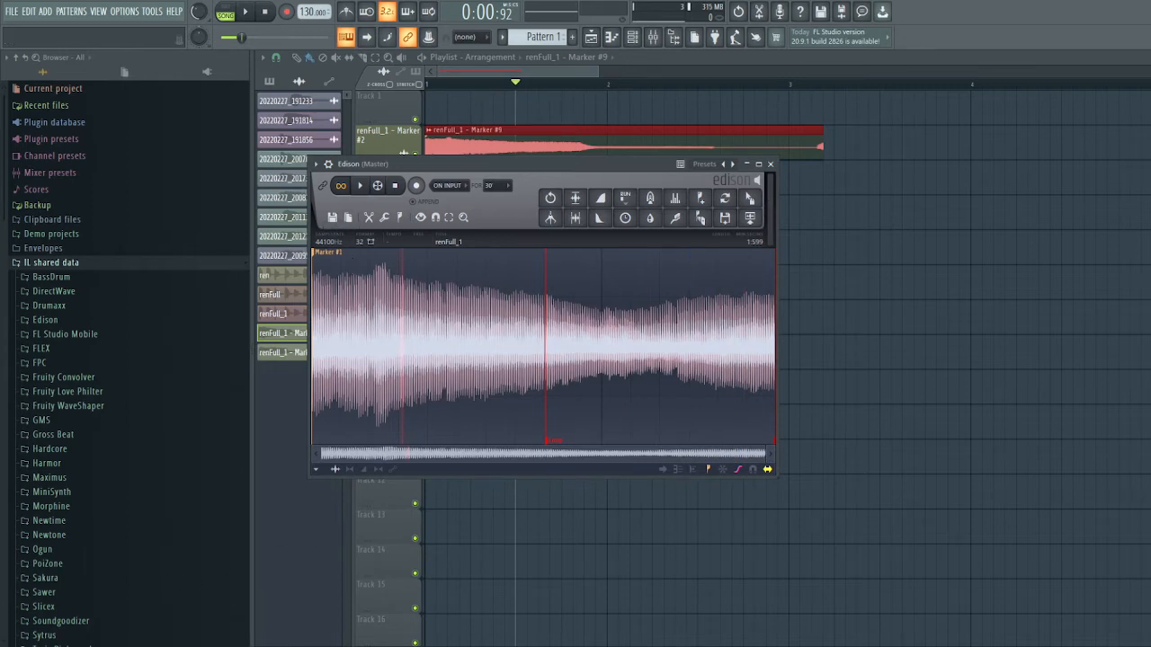
Close Edison, then replace the Marker #9 clip and its project sample with the Marker #10 clip at the start of track 2
{"action": "left_click", "coordinate": [770, 166]}
{"action": "key", "text": "Delete"}
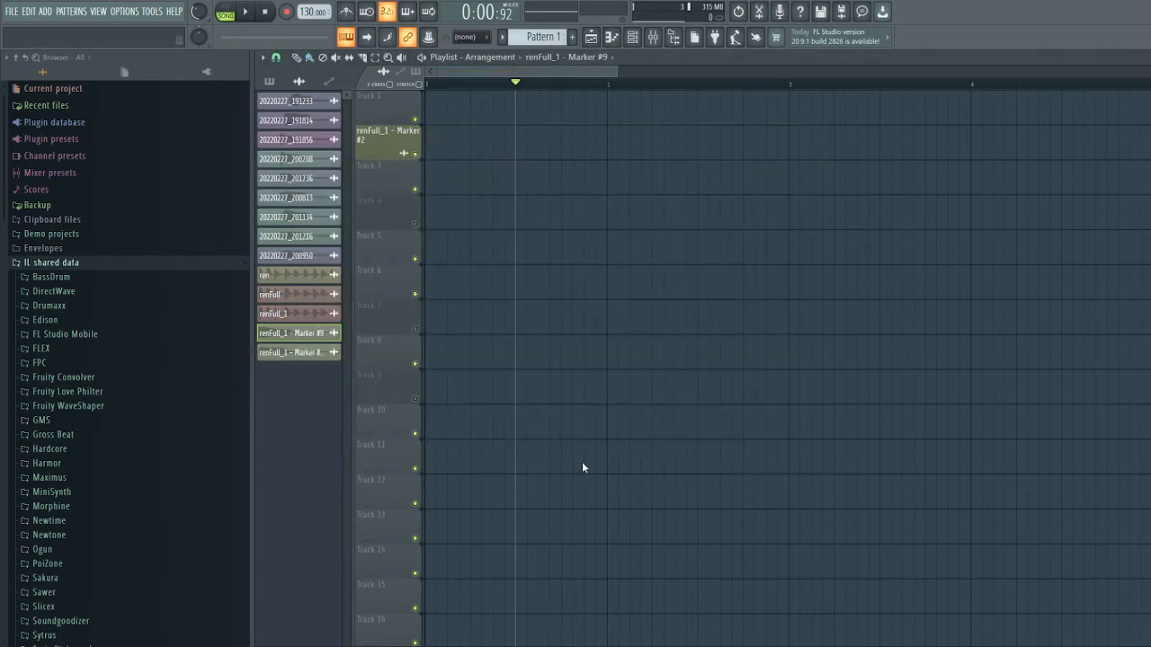
{"action": "mouse_move", "coordinate": [296, 333]}
{"action": "left_mouse_down"}
{"action": "mouse_move", "coordinate": [366, 168]}
{"action": "mouse_move", "coordinate": [422, 144]}
{"action": "mouse_move", "coordinate": [459, 143]}
{"action": "left_mouse_up"}
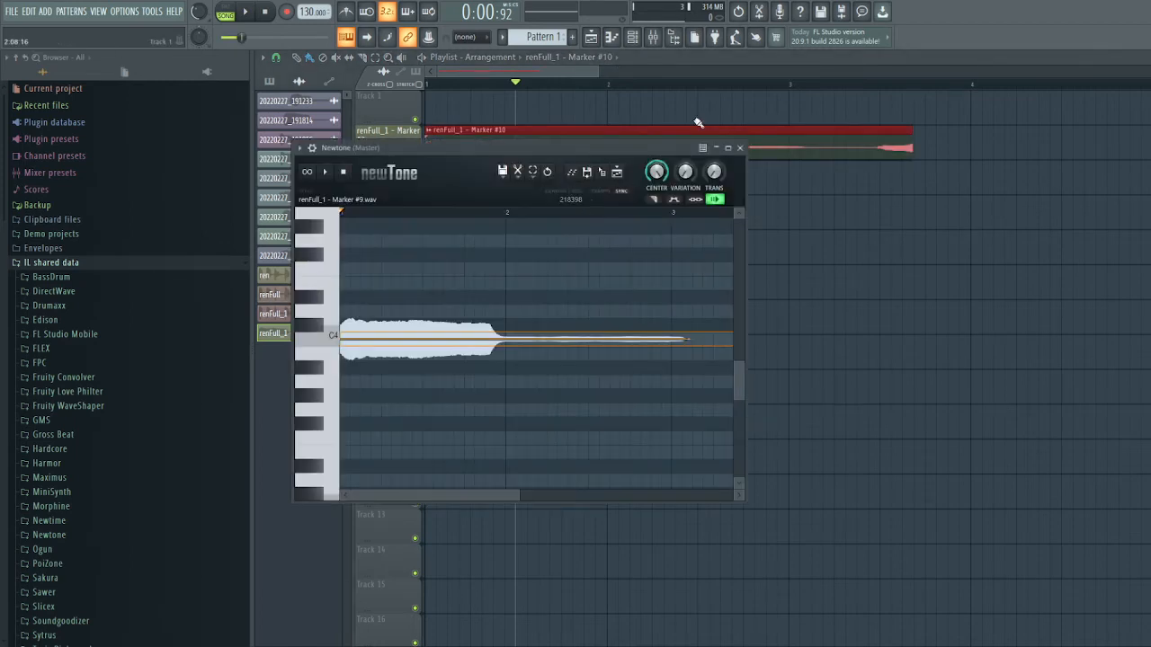
In Edison, cut Marker #10 from about 1.677 seconds onward and loop the remainder from about 0.844 seconds to its end
{"action": "left_click", "coordinate": [744, 147]}
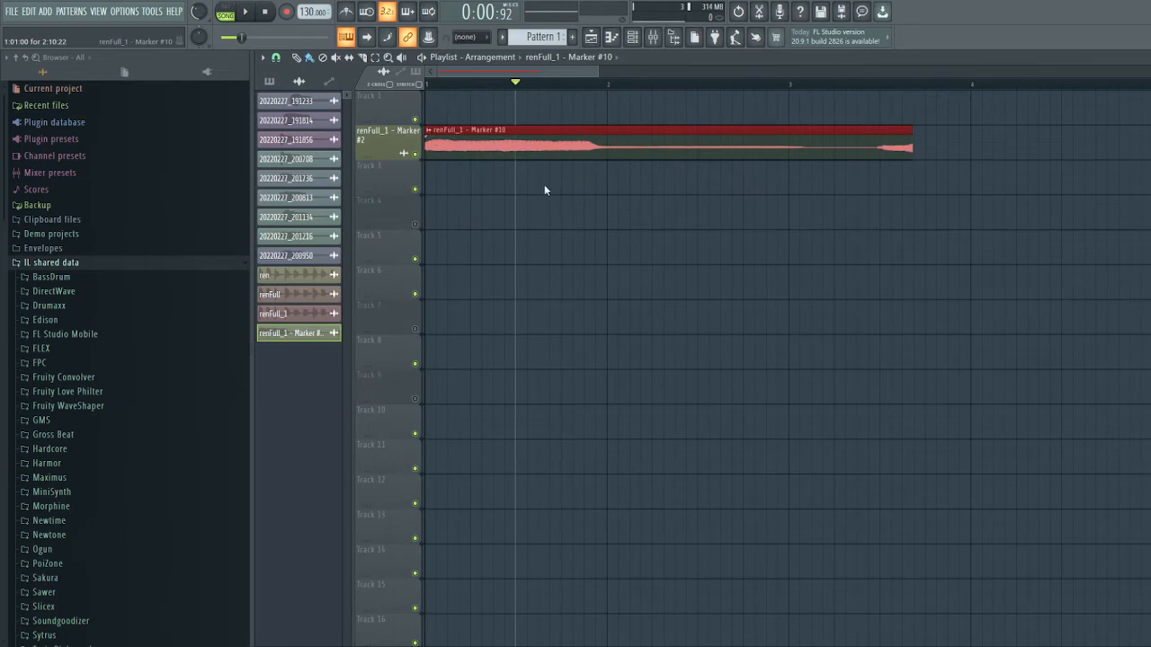
{"action": "key", "text": "ctrl+e"}
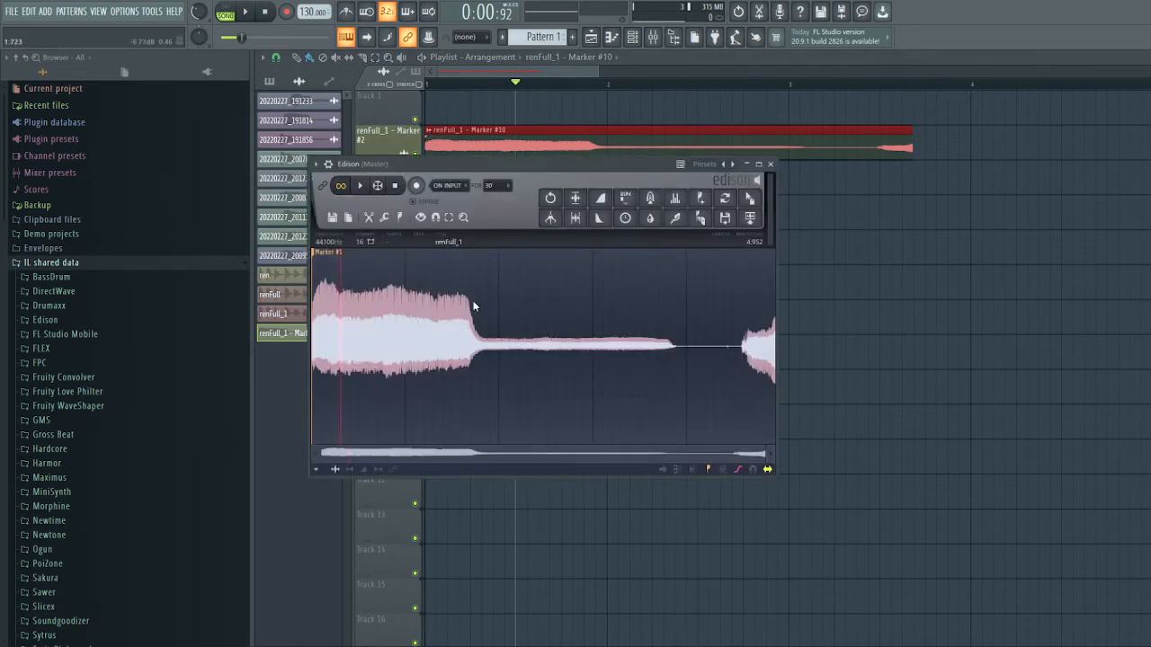
{"action": "left_click_drag", "start_coordinate": [475, 312], "coordinate": [1017, 305]}
{"action": "left_click_drag", "start_coordinate": [471, 324], "coordinate": [470, 350]}
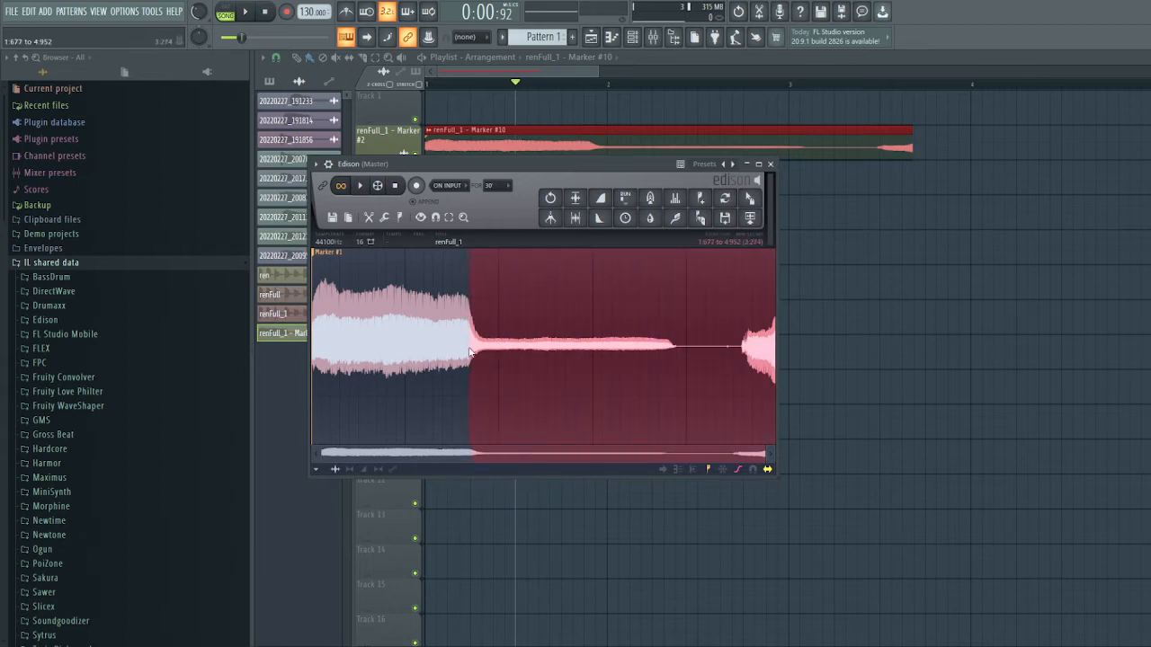
{"action": "key", "text": "Delete"}
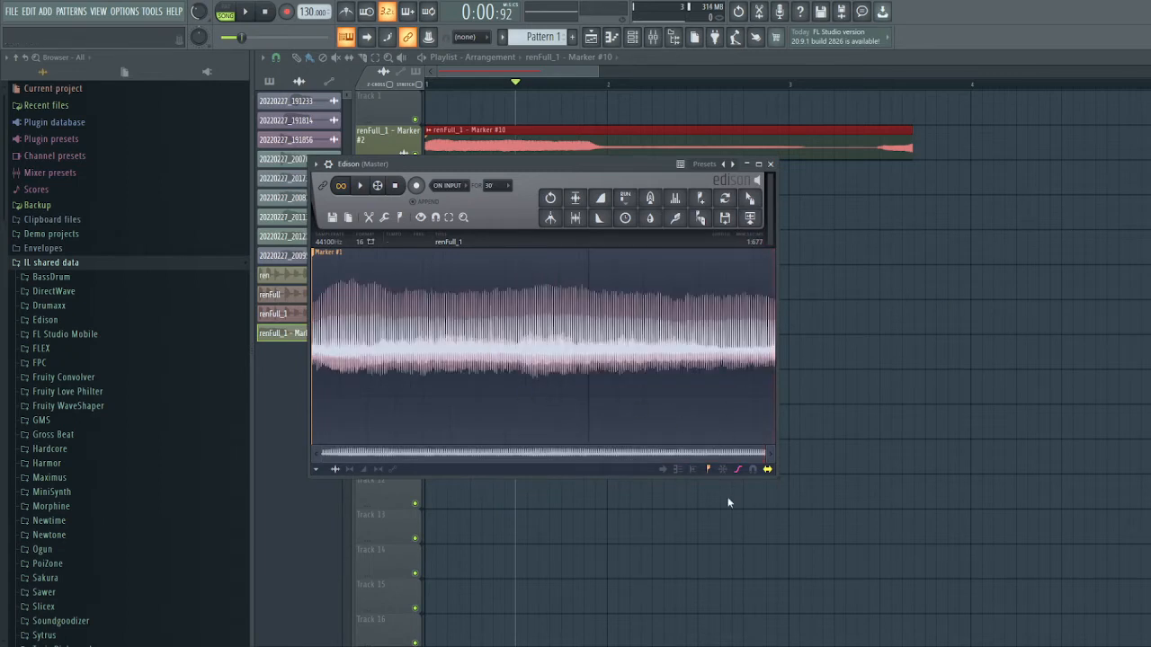
{"action": "left_click", "coordinate": [706, 476]}
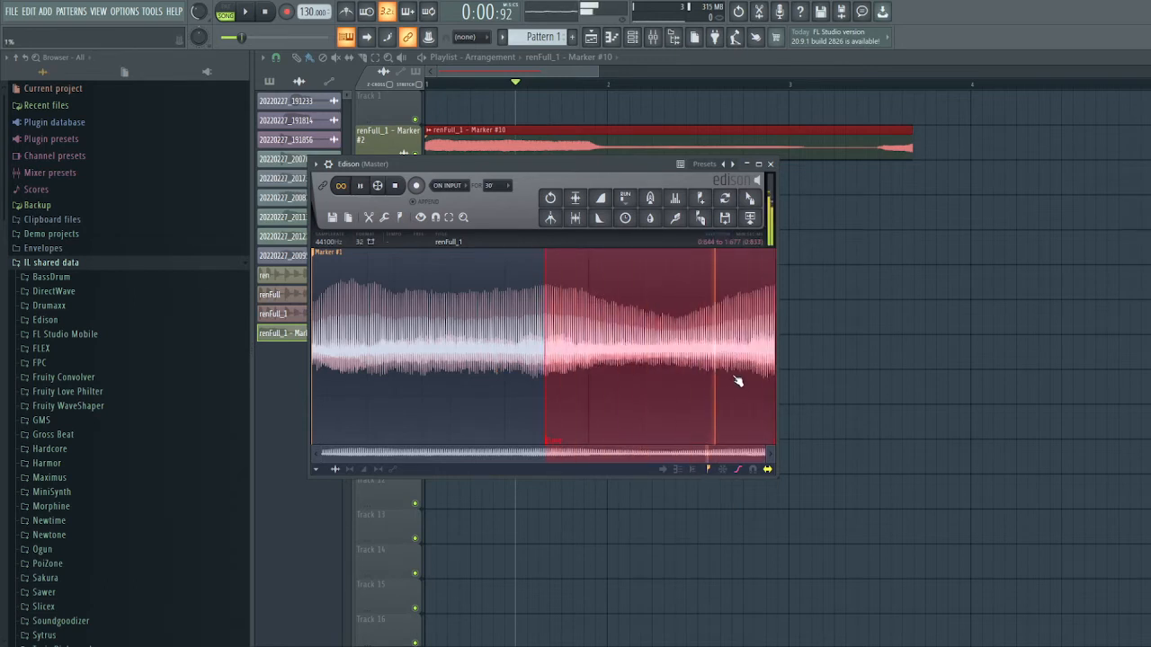
{"action": "left_click", "coordinate": [460, 354]}
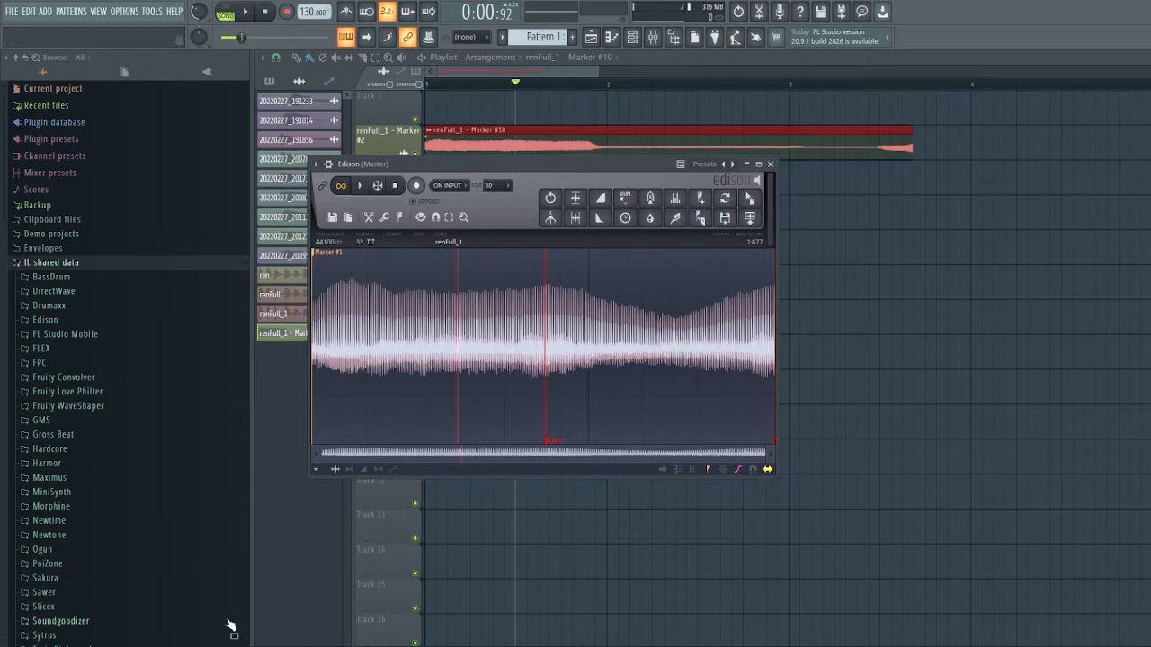
Close Edison and delete the Marker #10 clip from track 2
{"action": "left_click", "coordinate": [769, 164]}
{"action": "right_click", "coordinate": [528, 134]}
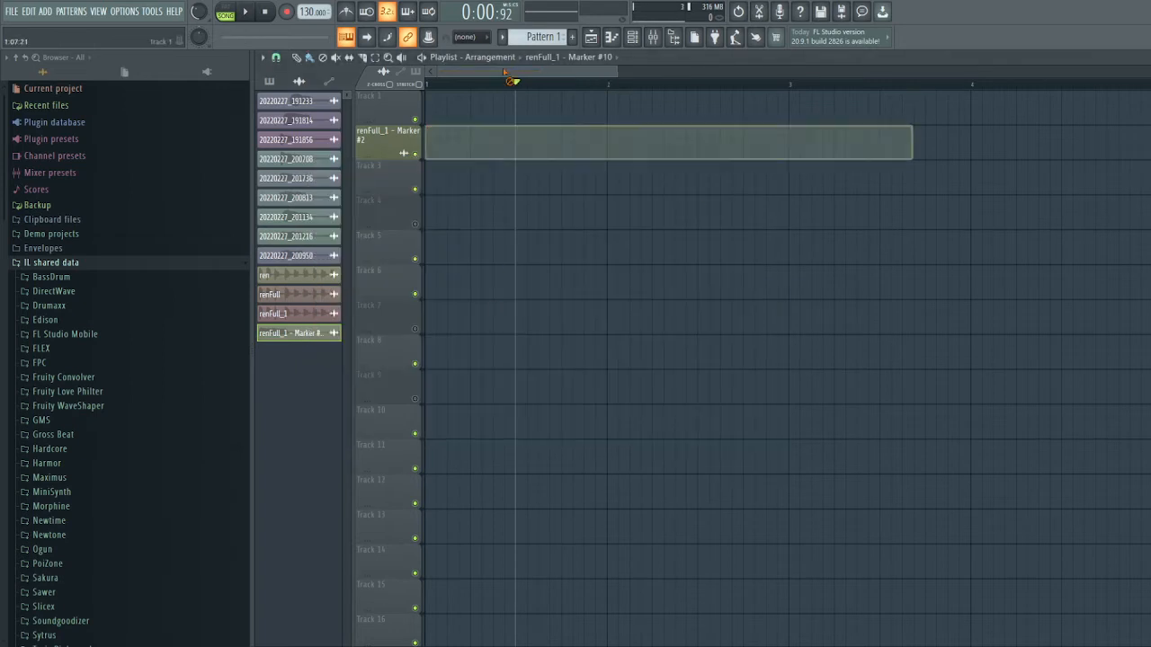
Select Pattern 1 and open the piano roll containing its slice marker notes
{"action": "left_click", "coordinate": [271, 82]}
{"action": "left_click", "coordinate": [285, 100]}
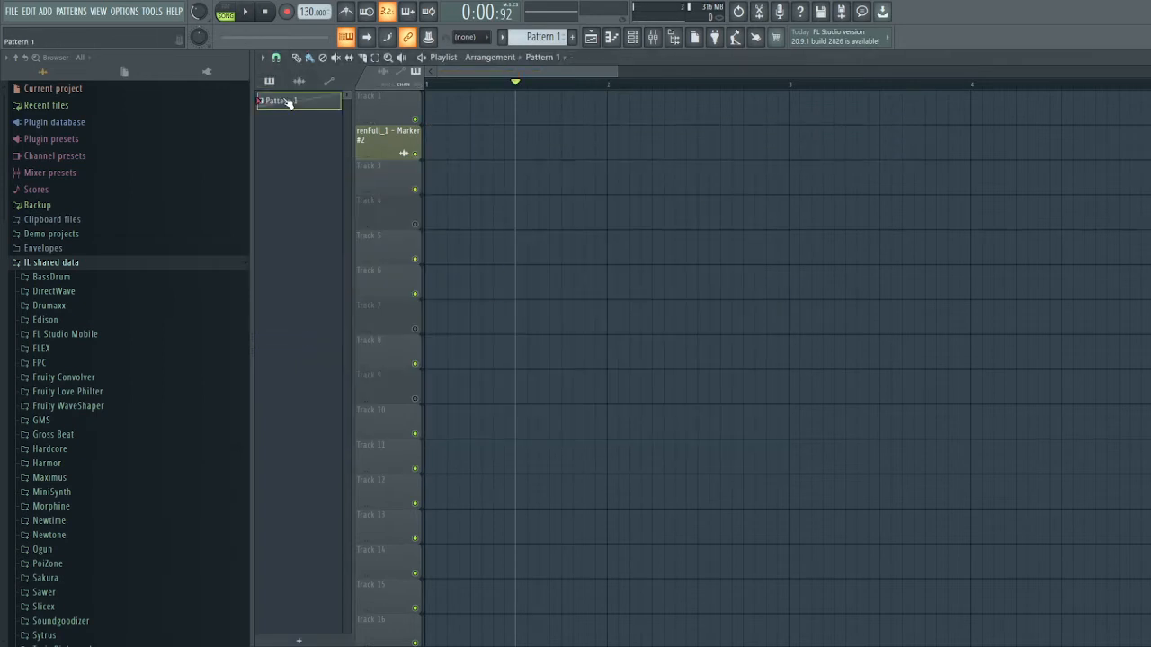
{"action": "left_click", "coordinate": [614, 38]}
{"action": "scroll", "coordinate": [576, 278], "scroll_direction": "up", "scroll_amount": 2}
{"action": "right_click", "coordinate": [592, 273]}
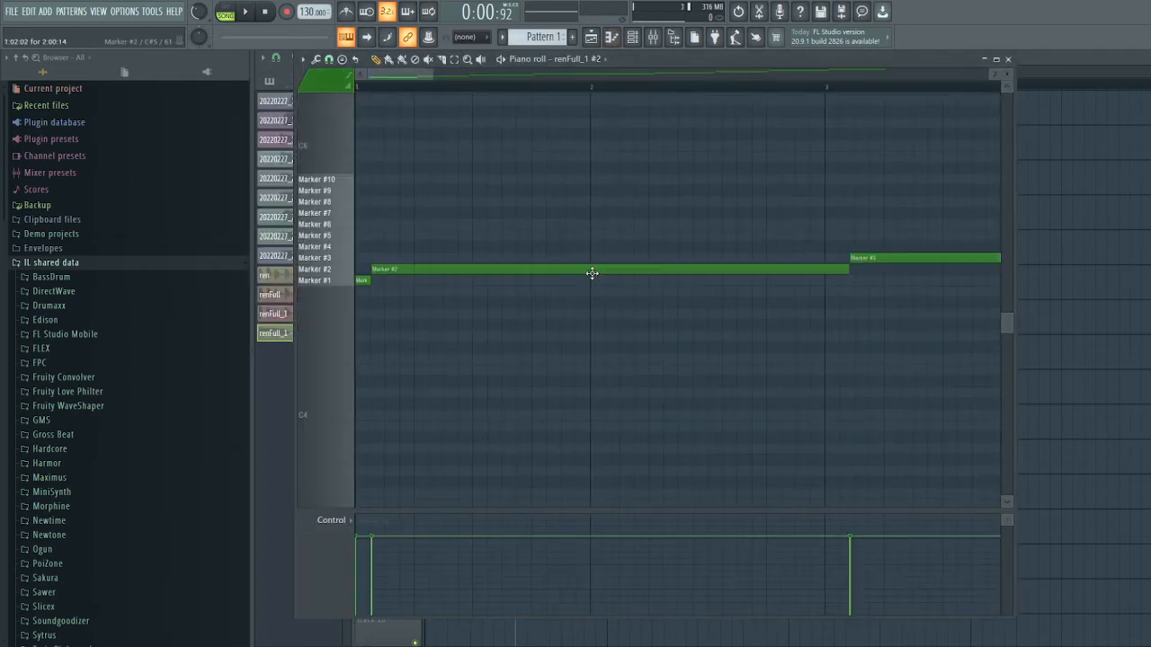
Delete all the slice marker notes from Pattern 1's piano roll
{"action": "key", "text": "ctrl+a"}
{"action": "key", "text": "Delete"}
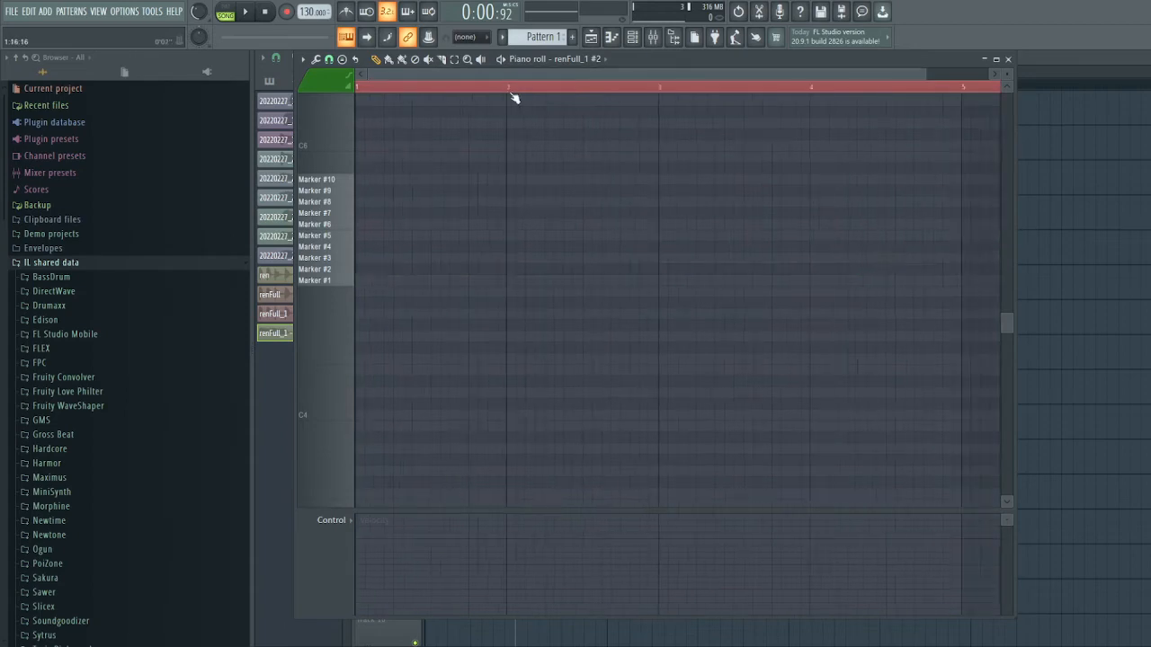
In DirectWave, replace the Marker #6 zone with the prepared vocal samples, including ooooh, errr, kaaa, eyyy, eeeeee, ohhh2, aaaah and ohhhh
{"action": "left_click", "coordinate": [631, 37]}
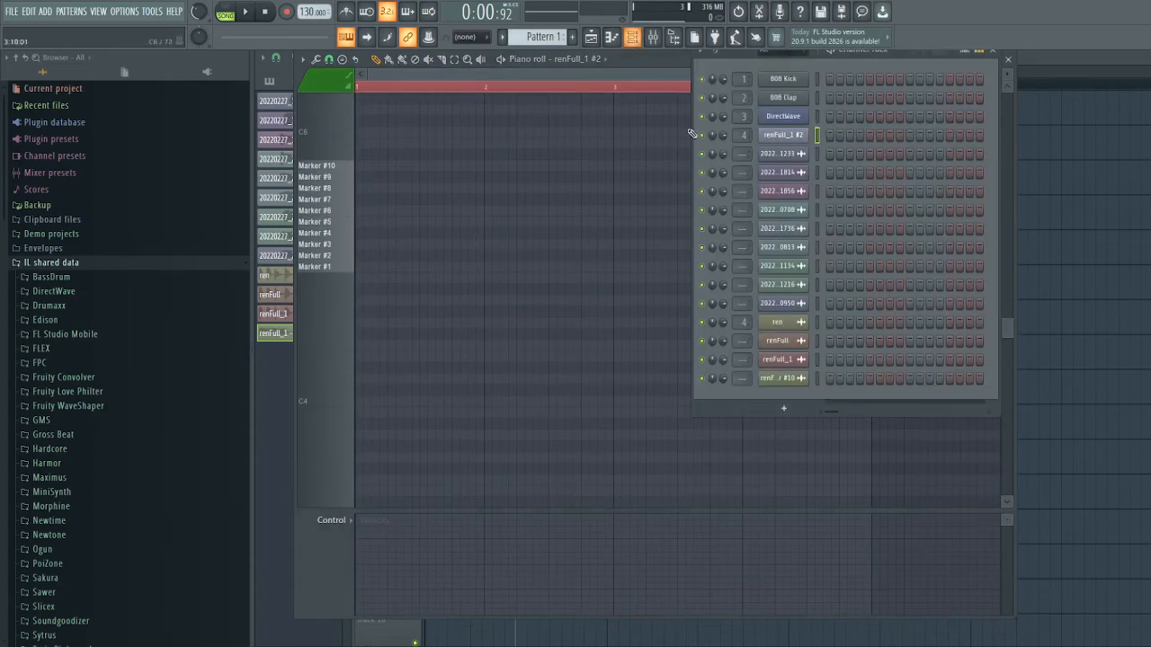
{"action": "left_click", "coordinate": [789, 118]}
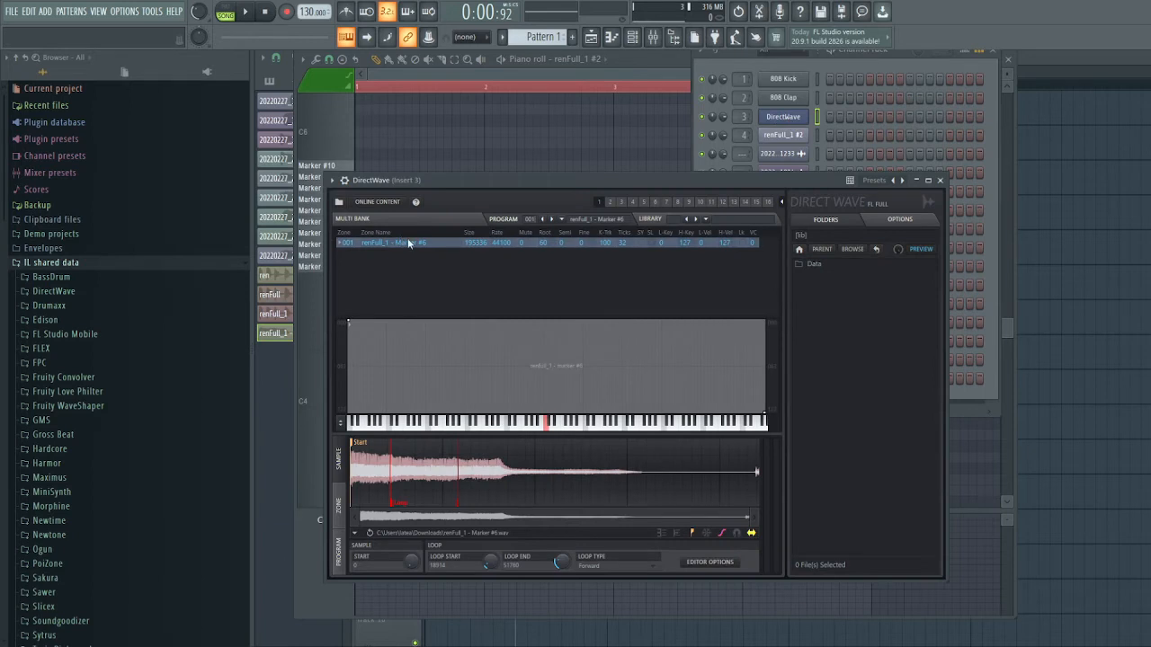
{"action": "key", "text": "Delete"}
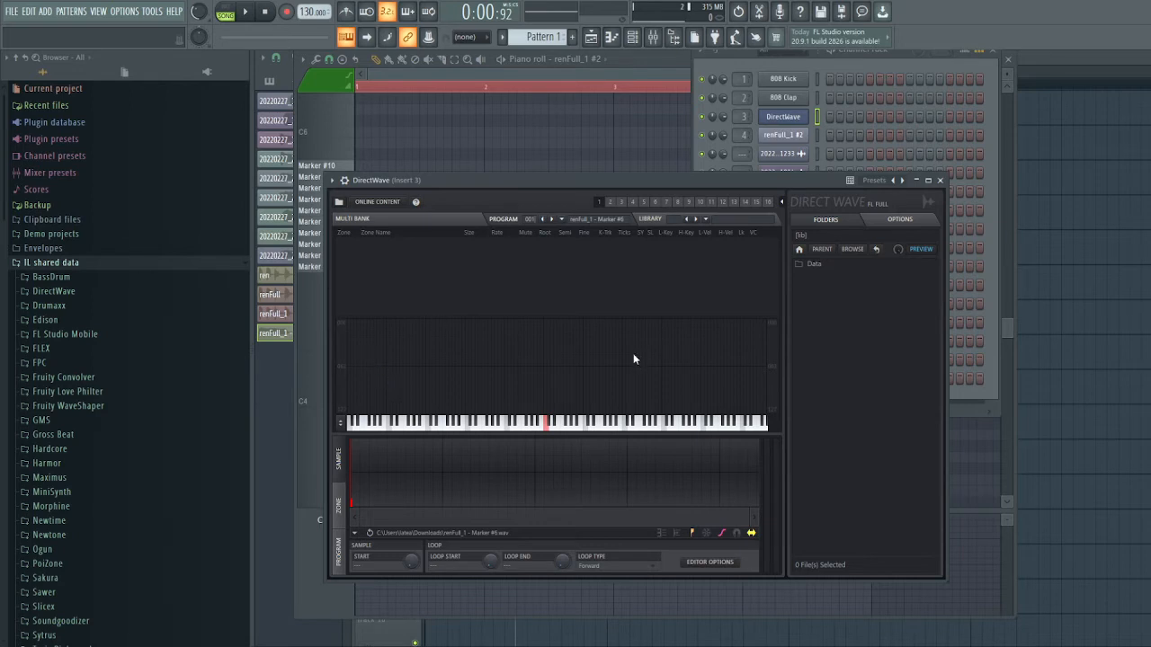
{"action": "key", "text": "Delete"}
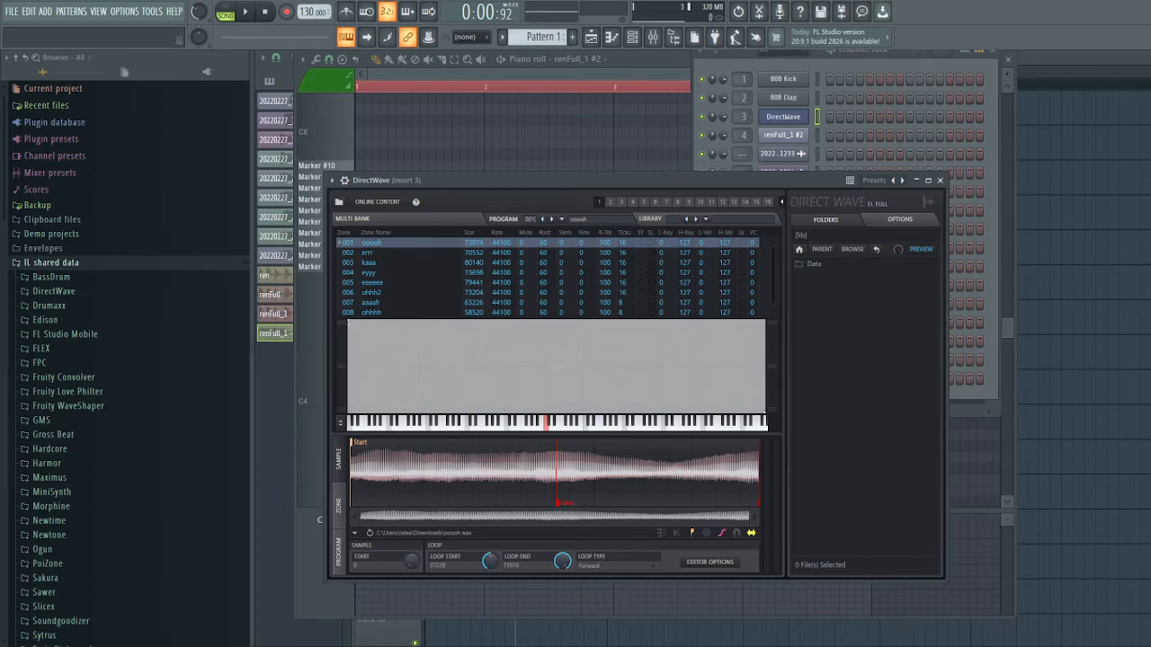
Review the ooooh zone's trigger, filter and envelope settings, return to its sample waveform, and close DirectWave
{"action": "left_click", "coordinate": [338, 504]}
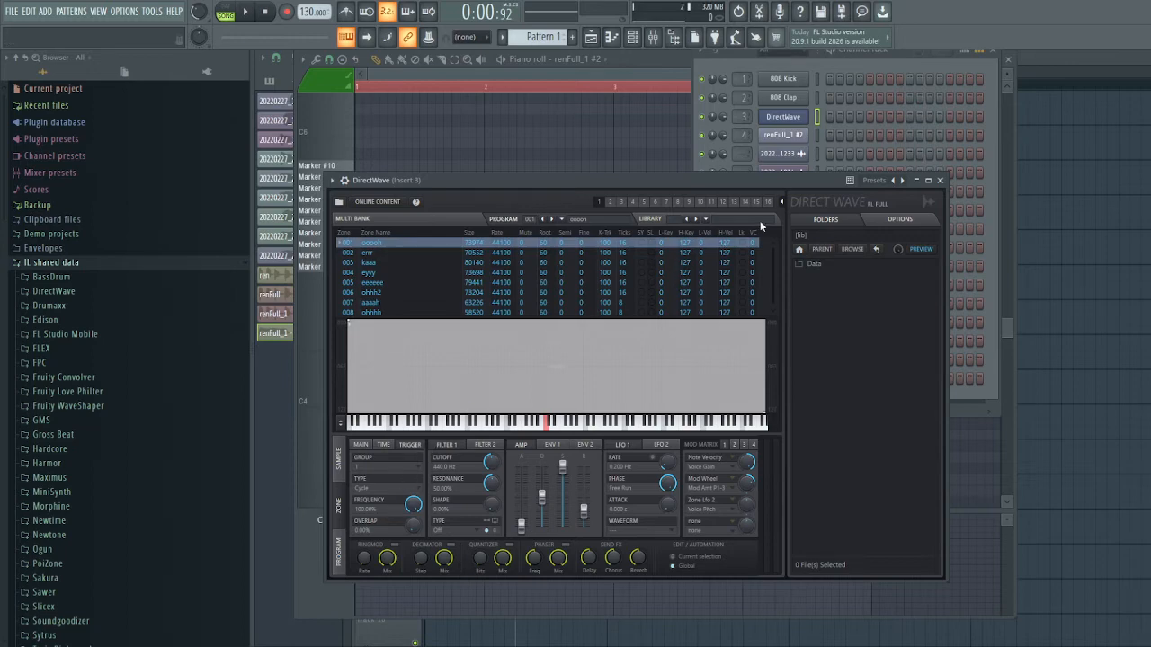
{"action": "left_click", "coordinate": [339, 476]}
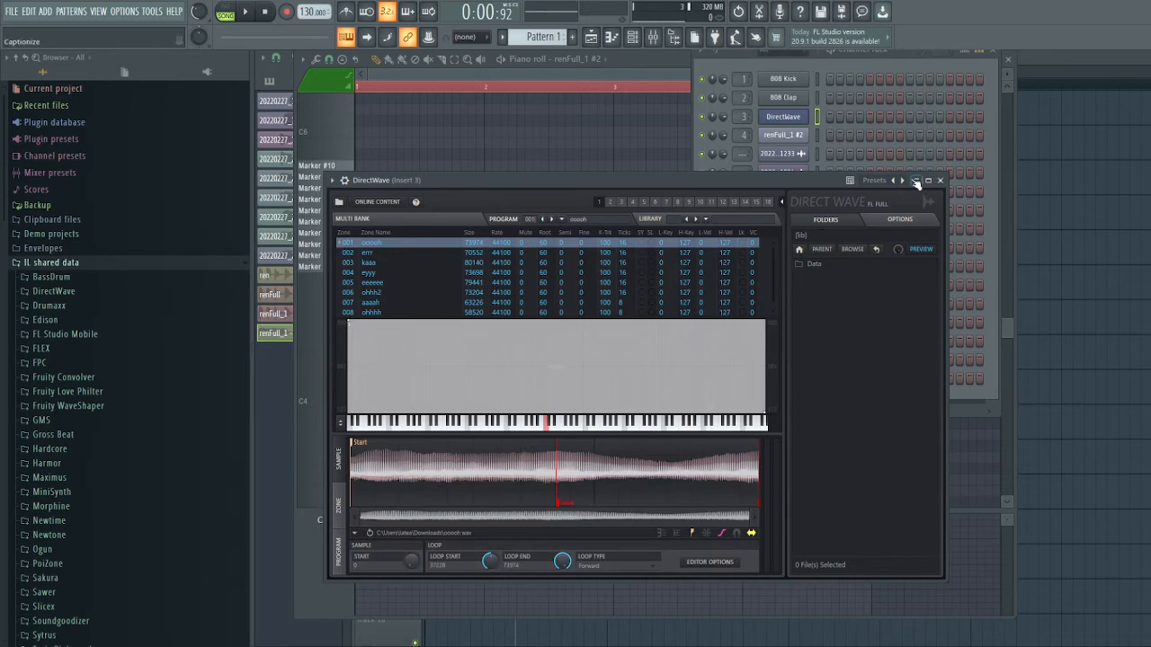
{"action": "left_click", "coordinate": [941, 180]}
Open DirectWave's piano roll and draw a C5 note 1:12:00 long at the start of bar 1
{"action": "left_click", "coordinate": [488, 218]}
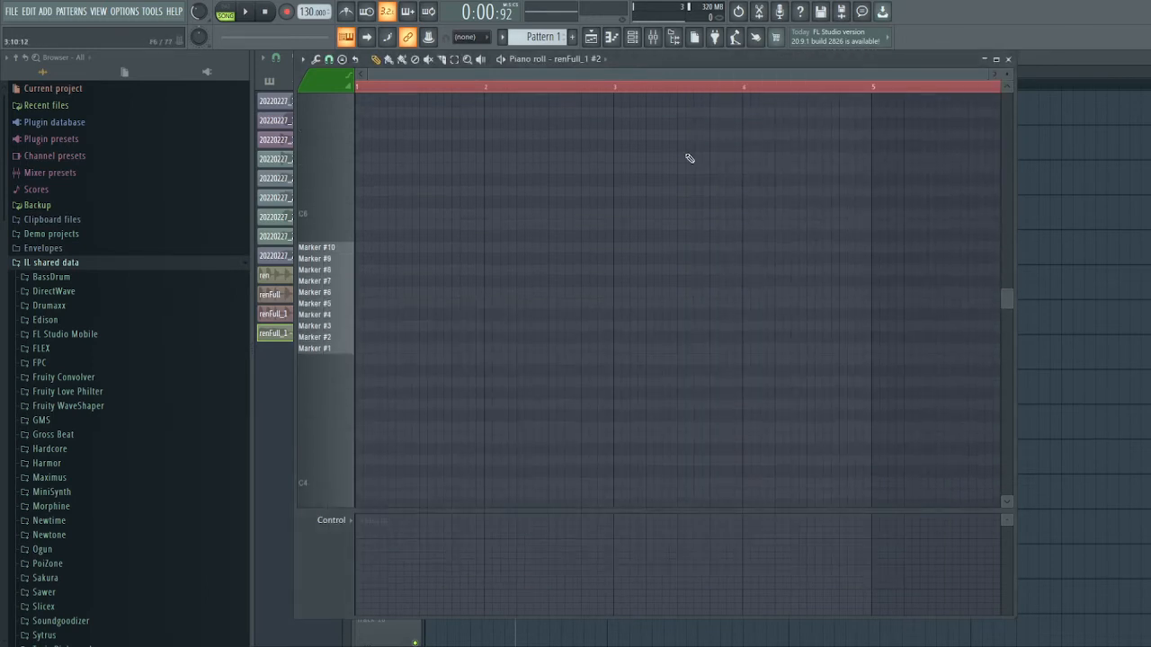
{"action": "left_click", "coordinate": [632, 36]}
{"action": "key", "text": "F7"}
{"action": "scroll", "coordinate": [578, 255], "scroll_direction": "down", "scroll_amount": 2}
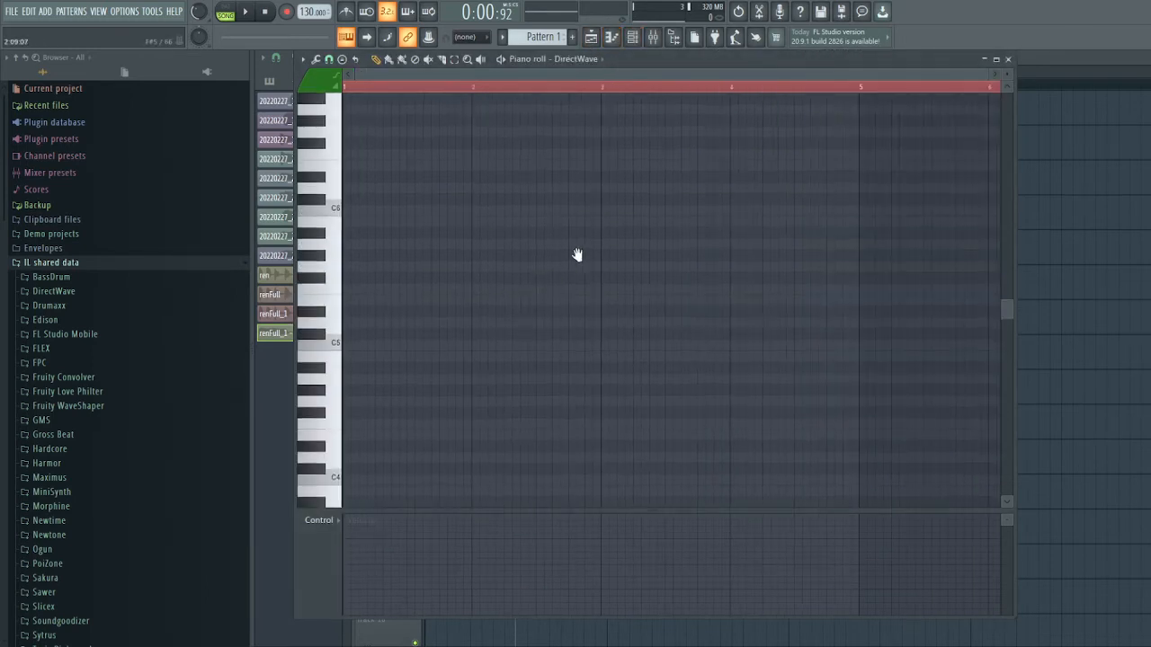
{"action": "left_click", "coordinate": [350, 306]}
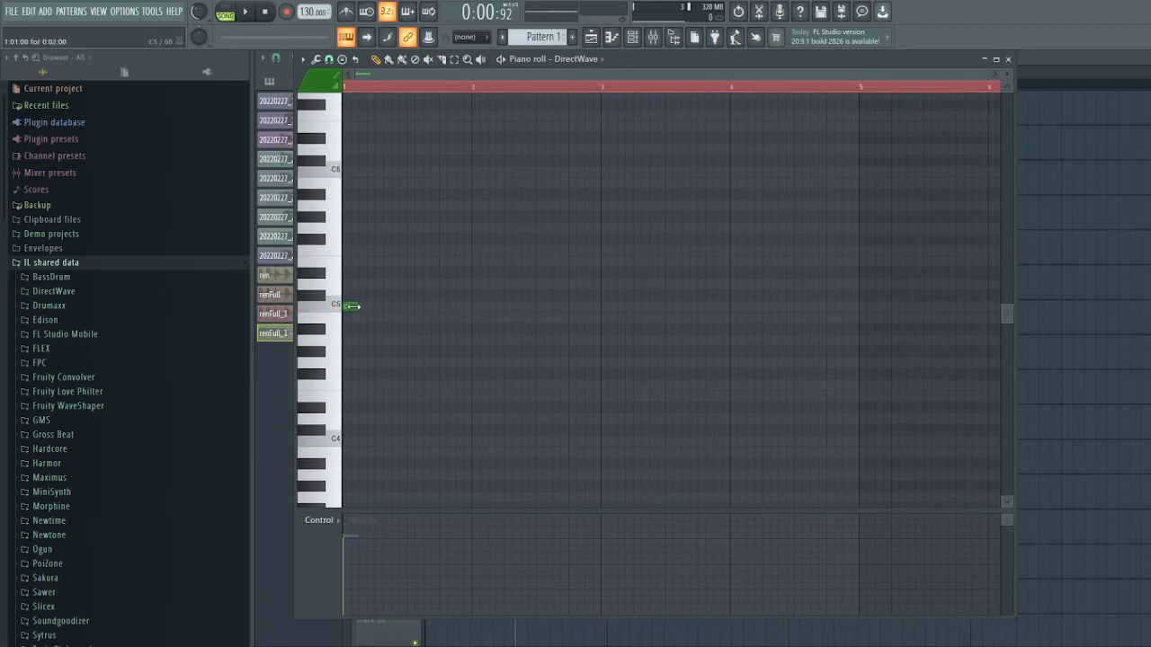
{"action": "left_click_drag", "start_coordinate": [351, 306], "coordinate": [567, 312]}
{"action": "scroll", "coordinate": [606, 75], "scroll_direction": "down", "scroll_amount": 1}
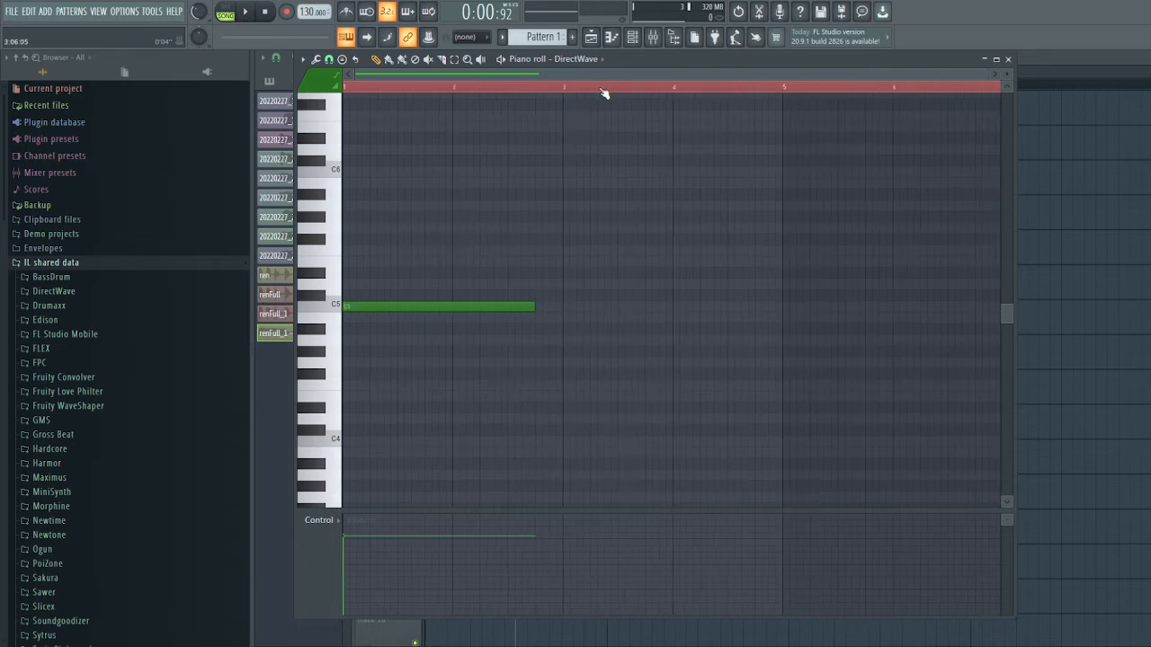
Add C5 notes of the same 1:12:00 length at the start of bars 3, 5, 7, 9 and 11
{"action": "left_click", "coordinate": [564, 307]}
{"action": "left_click", "coordinate": [779, 306]}
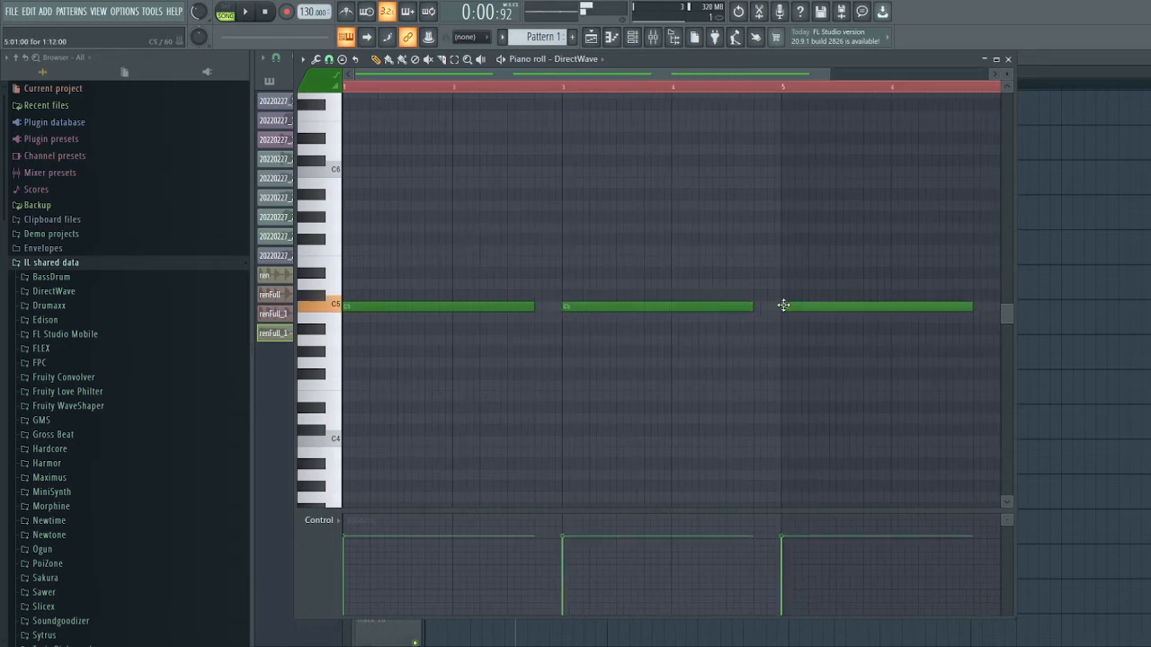
{"action": "scroll", "coordinate": [540, 360], "scroll_direction": "right", "scroll_amount": 4}
{"action": "left_click", "coordinate": [614, 340]}
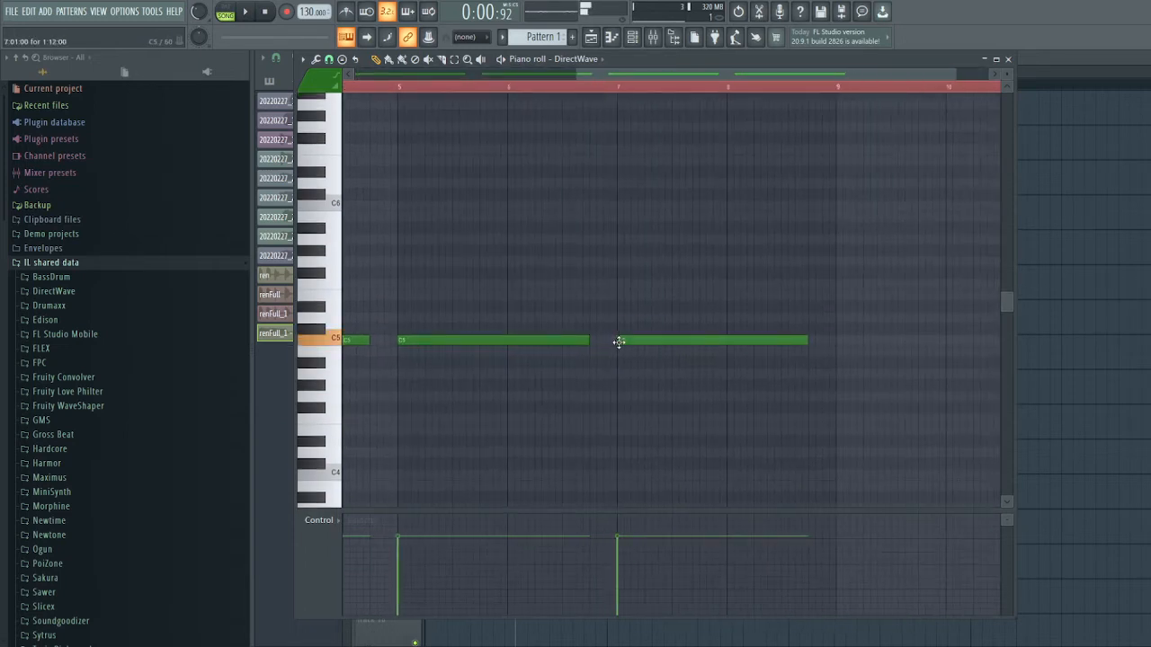
{"action": "scroll", "coordinate": [616, 342], "scroll_direction": "right", "scroll_amount": 3}
{"action": "left_click", "coordinate": [622, 351]}
{"action": "scroll", "coordinate": [575, 386], "scroll_direction": "right", "scroll_amount": 4}
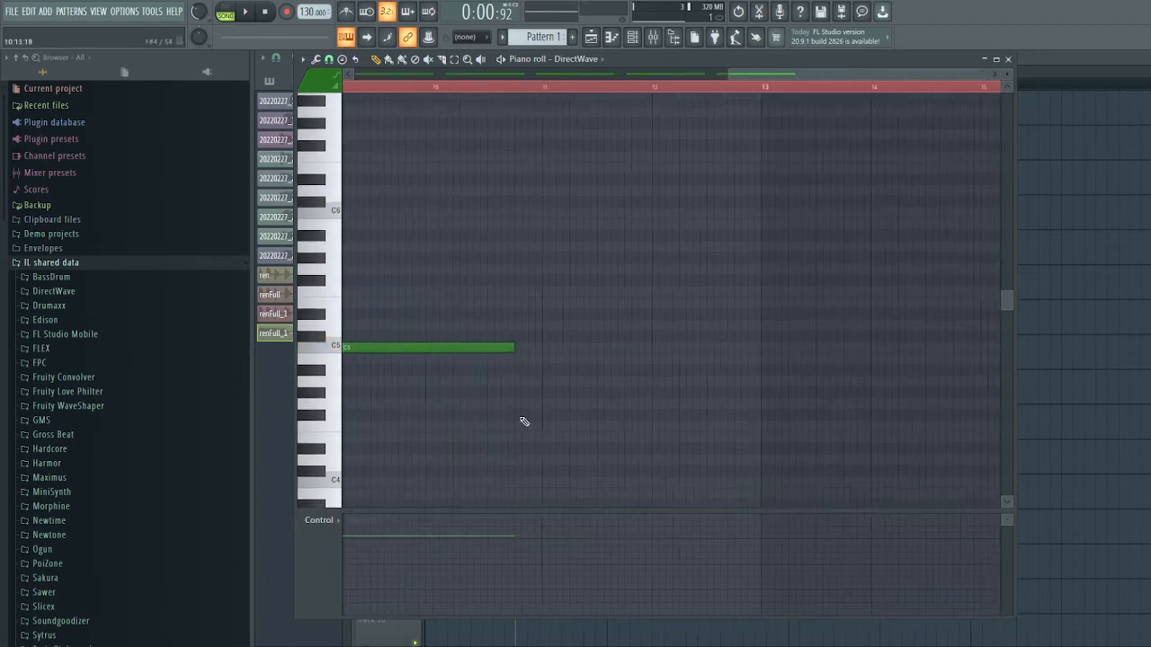
{"action": "left_click", "coordinate": [537, 345]}
{"action": "scroll", "coordinate": [642, 242], "scroll_direction": "left", "scroll_amount": 1}
{"action": "scroll", "coordinate": [702, 97], "scroll_direction": "down", "scroll_amount": 6}
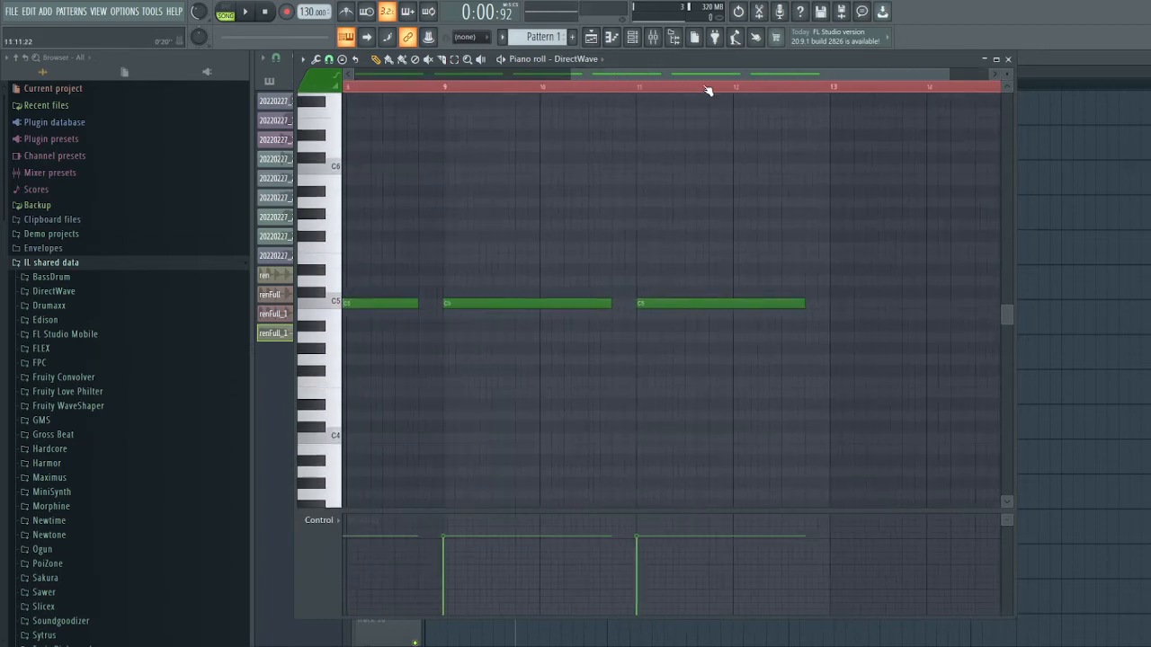
Continue the row of 1:12:00 C5 notes at the start of bars 13, 15, 17, 19 and 21
{"action": "scroll", "coordinate": [701, 180], "scroll_direction": "down", "scroll_amount": 1}
{"action": "scroll", "coordinate": [673, 361], "scroll_direction": "up", "scroll_amount": 3}
{"action": "left_click", "coordinate": [340, 335]}
{"action": "left_click_drag", "start_coordinate": [346, 337], "coordinate": [334, 92]}
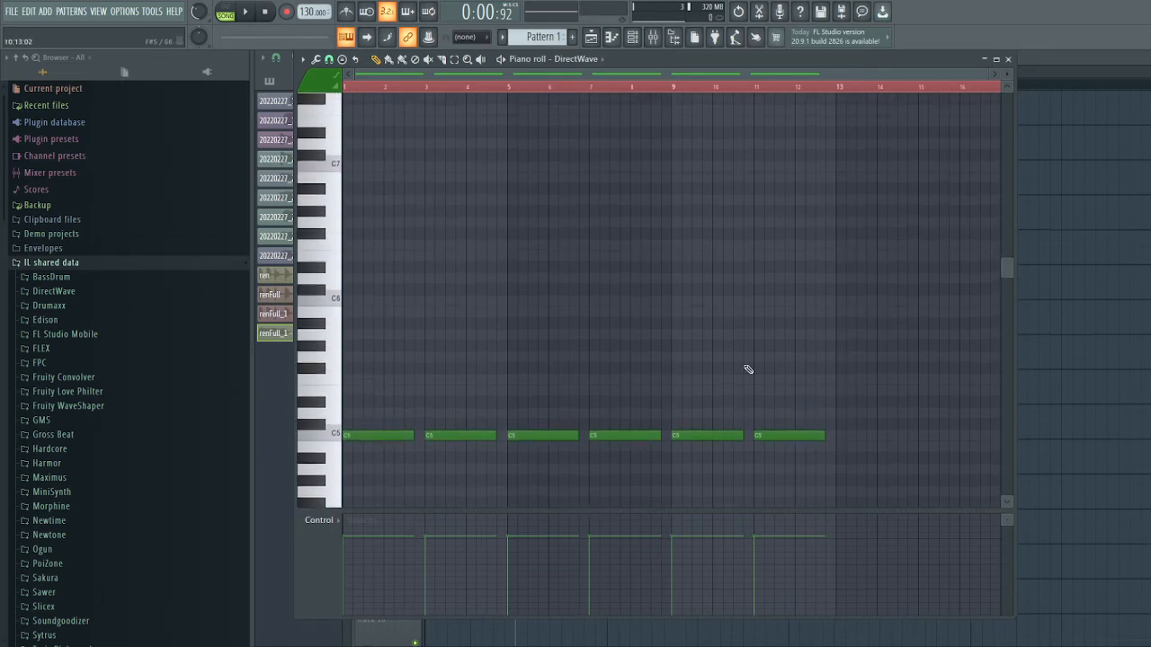
{"action": "left_click", "coordinate": [837, 435]}
{"action": "left_click_drag", "start_coordinate": [881, 437], "coordinate": [458, 424]}
{"action": "left_click", "coordinate": [483, 423]}
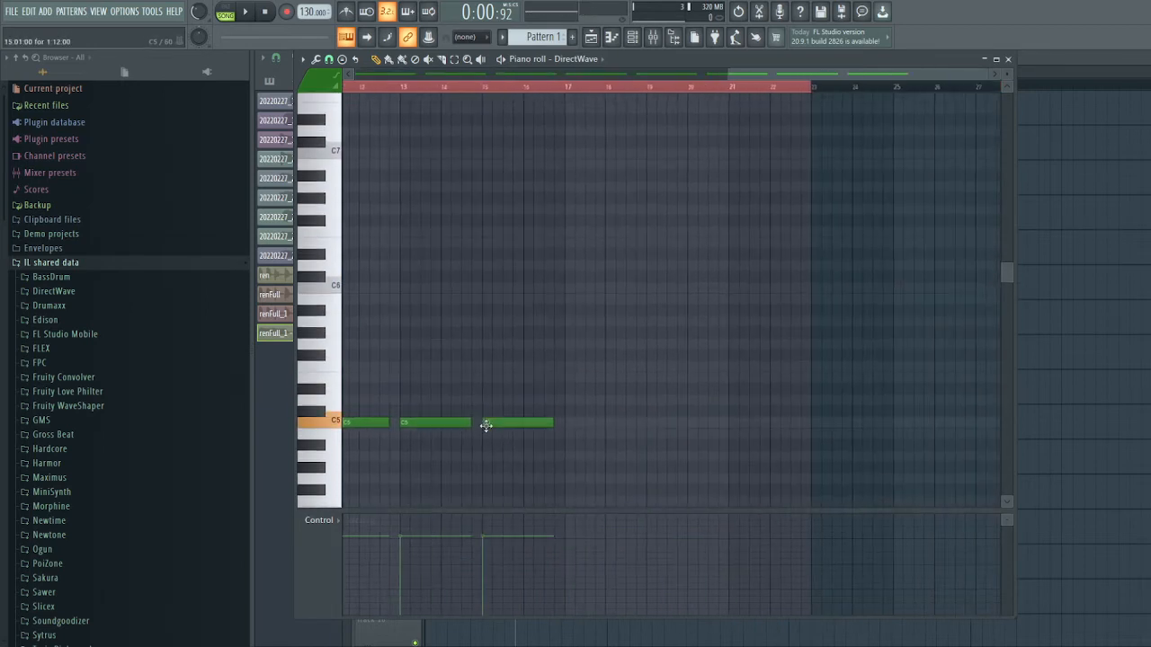
{"action": "left_click", "coordinate": [567, 422]}
{"action": "left_click", "coordinate": [647, 422]}
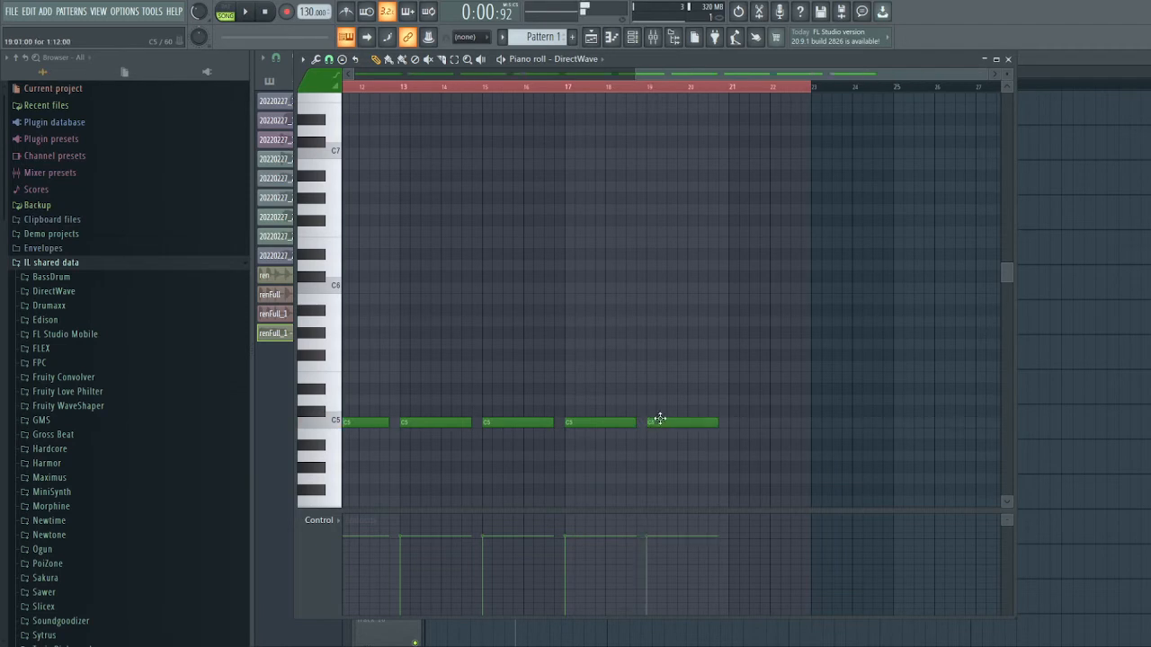
{"action": "left_click", "coordinate": [730, 422]}
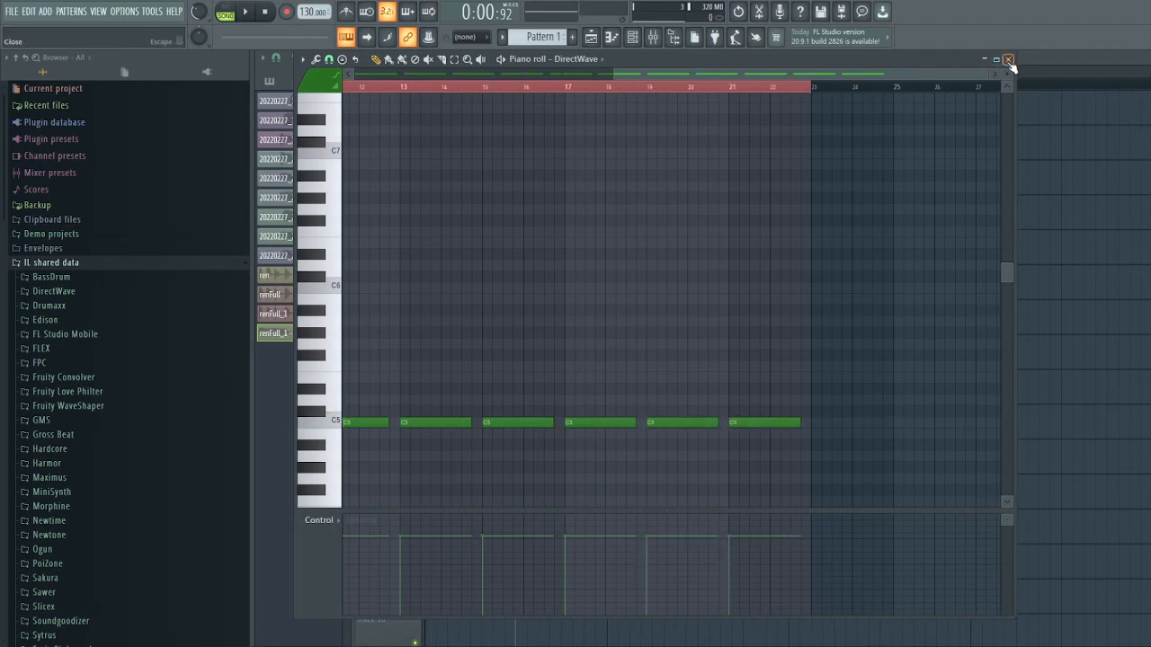
Close the piano roll and place Pattern 1 at the start of track 4 in the playlist
{"action": "left_click", "coordinate": [1007, 59]}
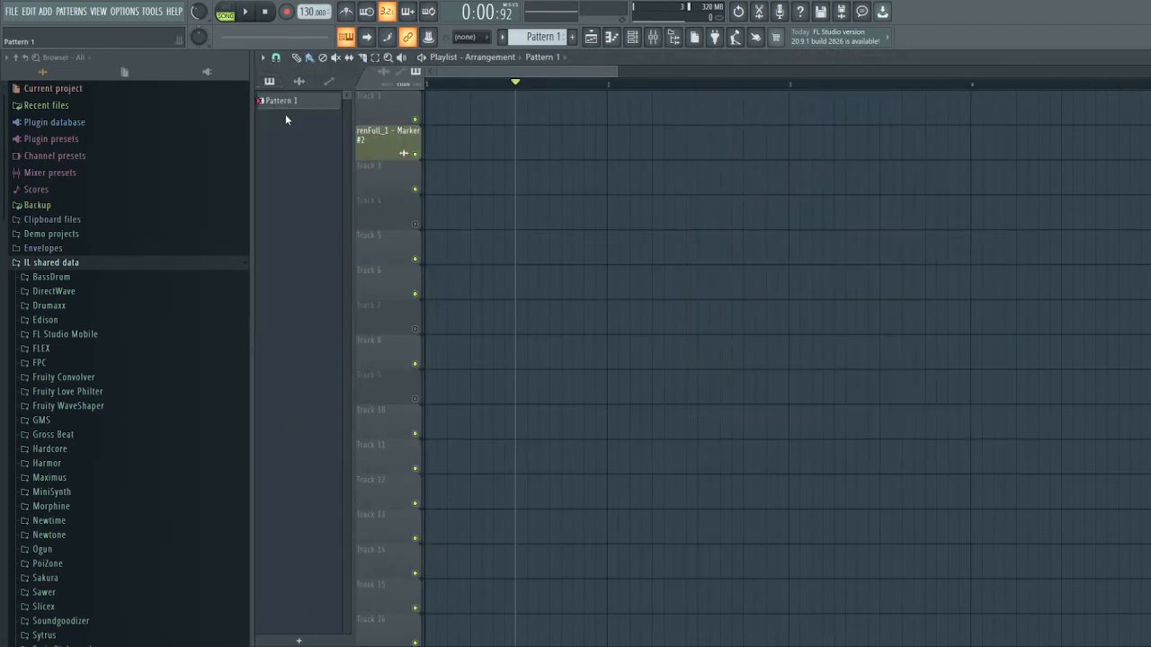
{"action": "left_click", "coordinate": [430, 203]}
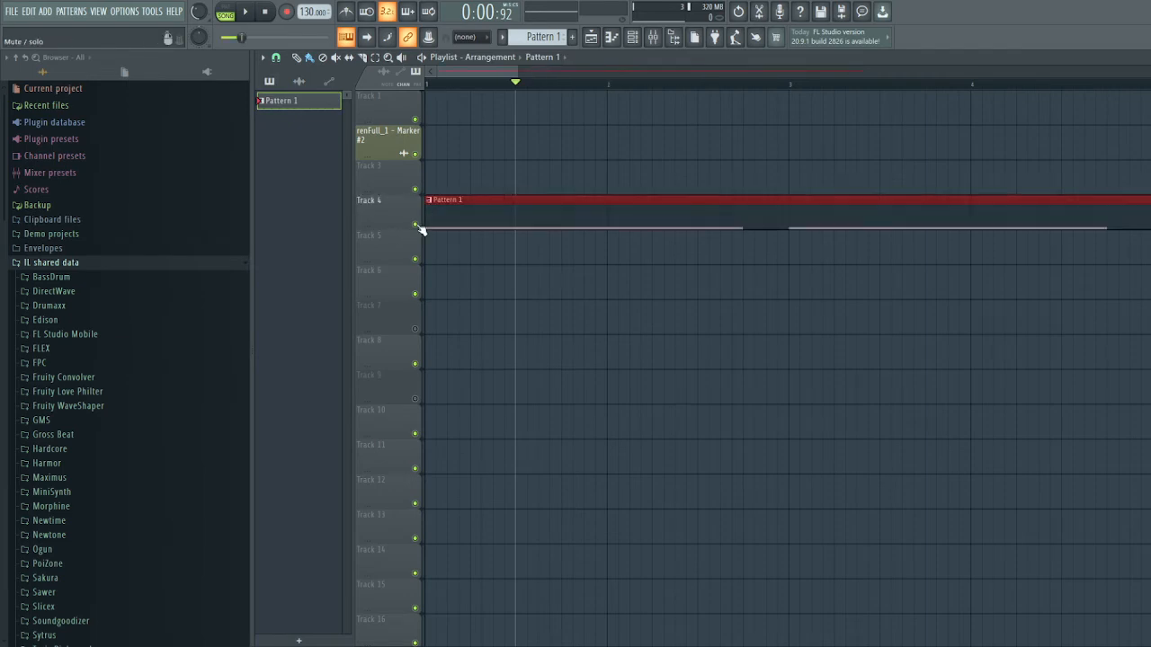
{"action": "scroll", "coordinate": [764, 86], "scroll_direction": "down", "scroll_amount": 3}
{"action": "scroll", "coordinate": [764, 85], "scroll_direction": "down", "scroll_amount": 4}
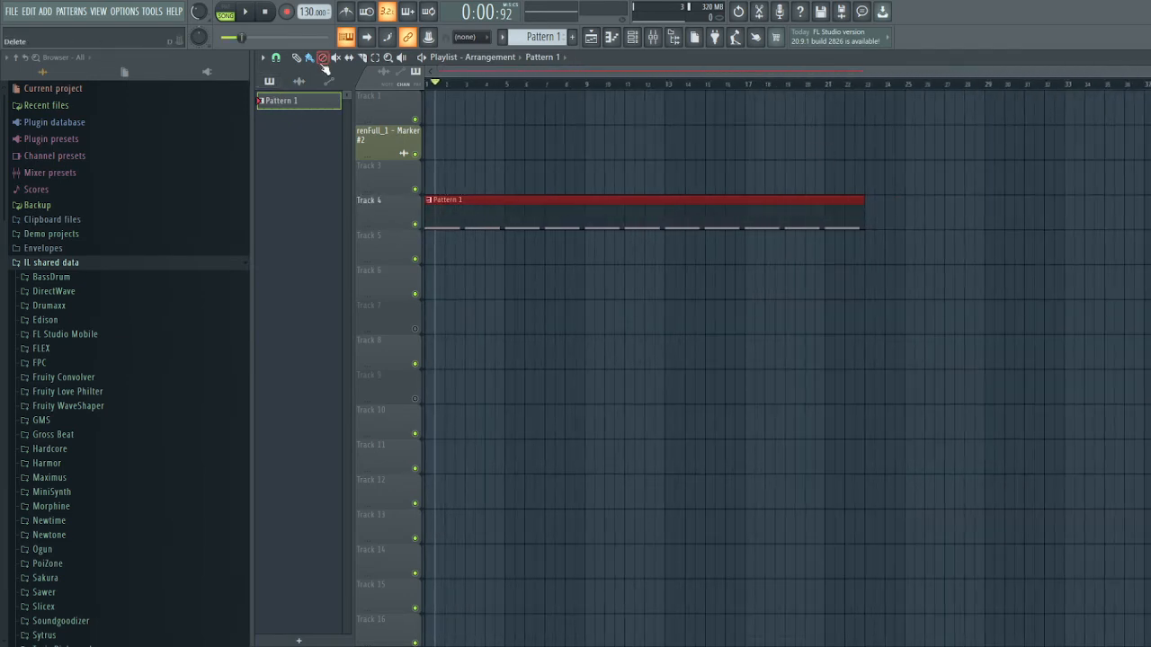
Add four more Pattern 1 clips end to end on track 4, making five consecutive clips
{"action": "left_click_drag", "start_coordinate": [863, 220], "coordinate": [731, 216]}
{"action": "left_click", "coordinate": [743, 220]}
{"action": "left_click_drag", "start_coordinate": [1133, 235], "coordinate": [684, 253]}
{"action": "scroll", "coordinate": [791, 87], "scroll_direction": "down", "scroll_amount": 6}
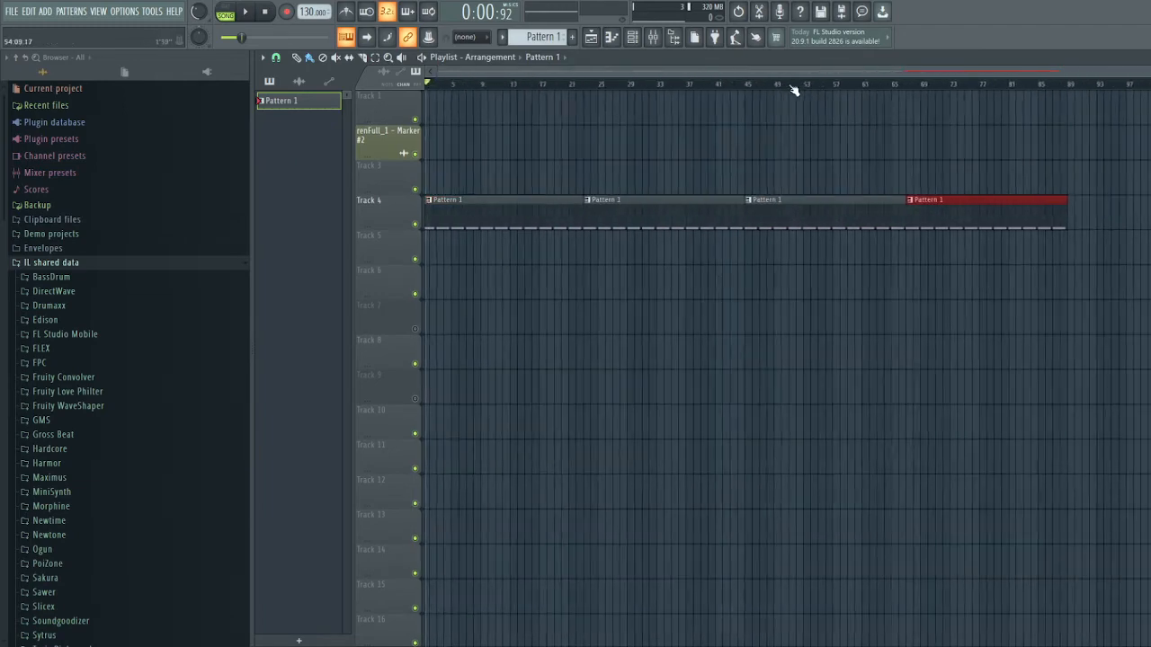
{"action": "left_click", "coordinate": [824, 170], "text": "ctrl"}
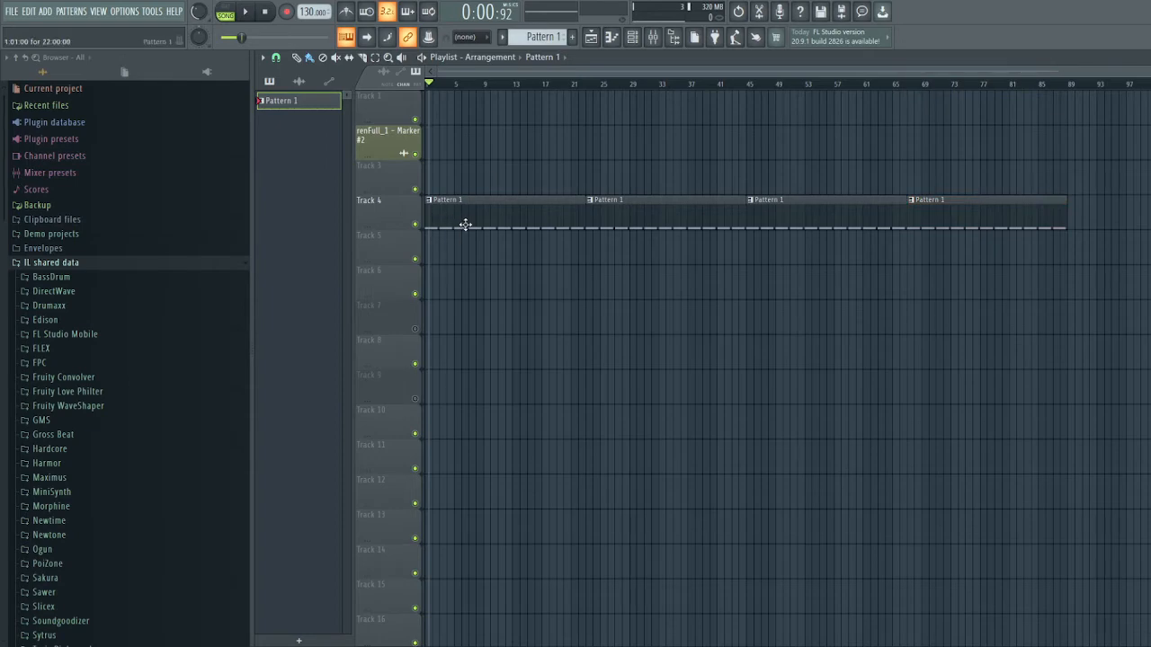
{"action": "left_click_drag", "start_coordinate": [872, 239], "coordinate": [644, 245]}
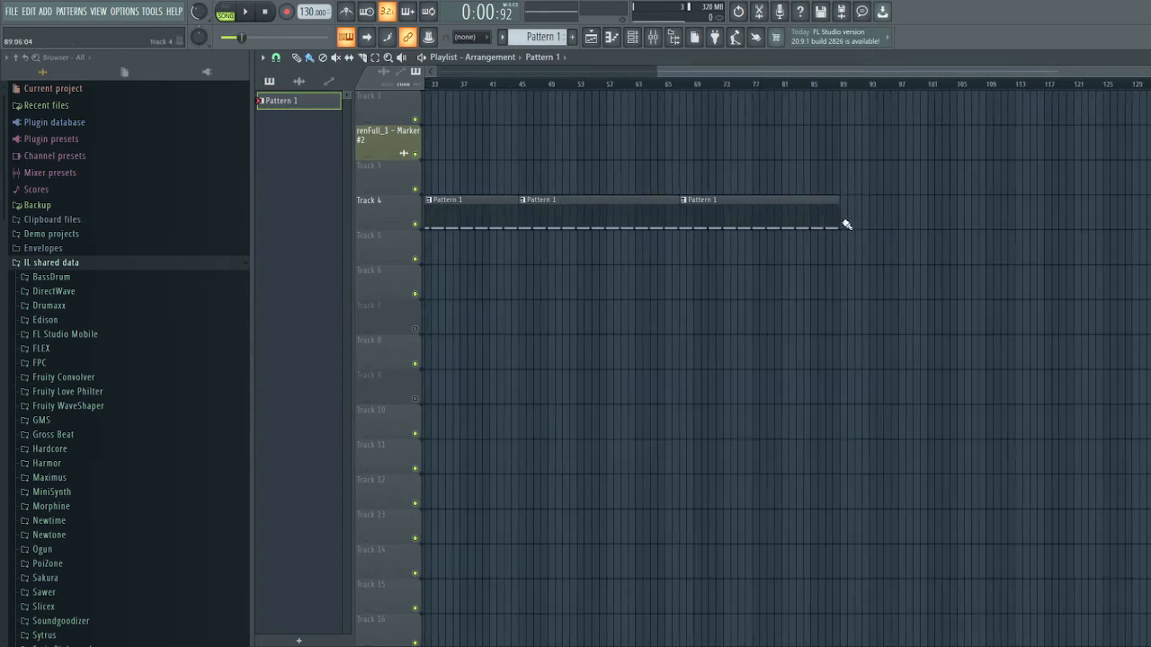
{"action": "left_click", "coordinate": [846, 223]}
{"action": "left_click_drag", "start_coordinate": [1025, 272], "coordinate": [1076, 277]}
{"action": "left_click_drag", "start_coordinate": [674, 292], "coordinate": [849, 286]}
{"action": "scroll", "coordinate": [822, 106], "scroll_direction": "down", "scroll_amount": 4}
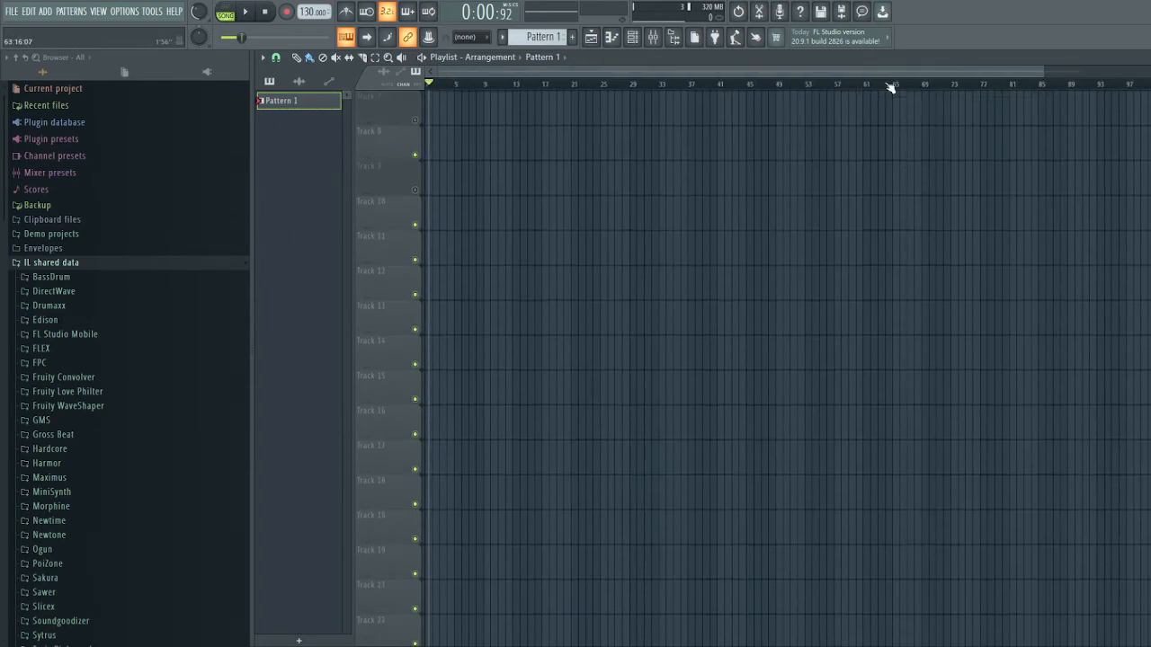
{"action": "scroll", "coordinate": [891, 87], "scroll_direction": "down", "scroll_amount": 2}
{"action": "scroll", "coordinate": [869, 327], "scroll_direction": "up", "scroll_amount": 4}
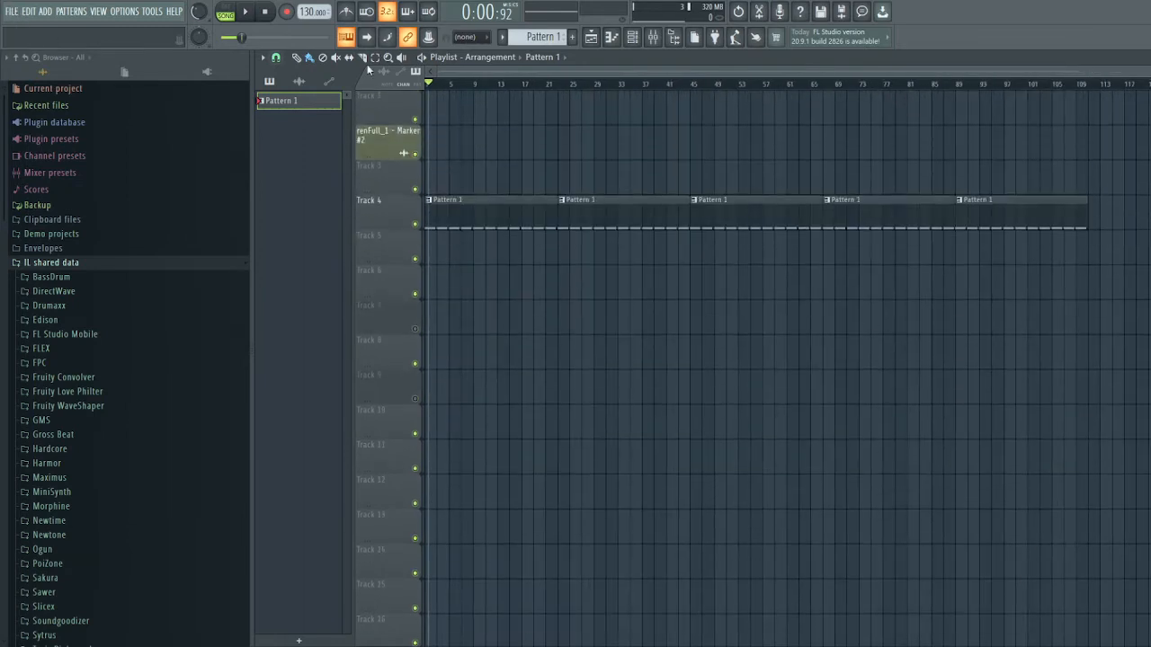
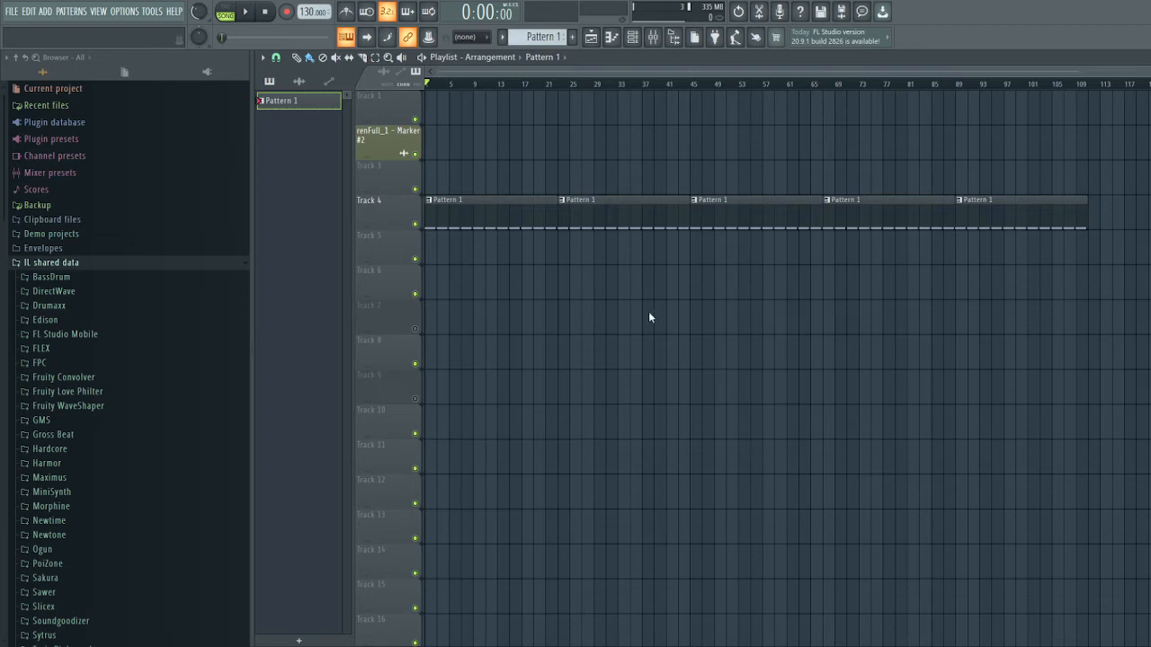
Mute track 4, place the rendered renSample clip at the start of track 5, and open it in Newtone
{"action": "left_click", "coordinate": [414, 224]}
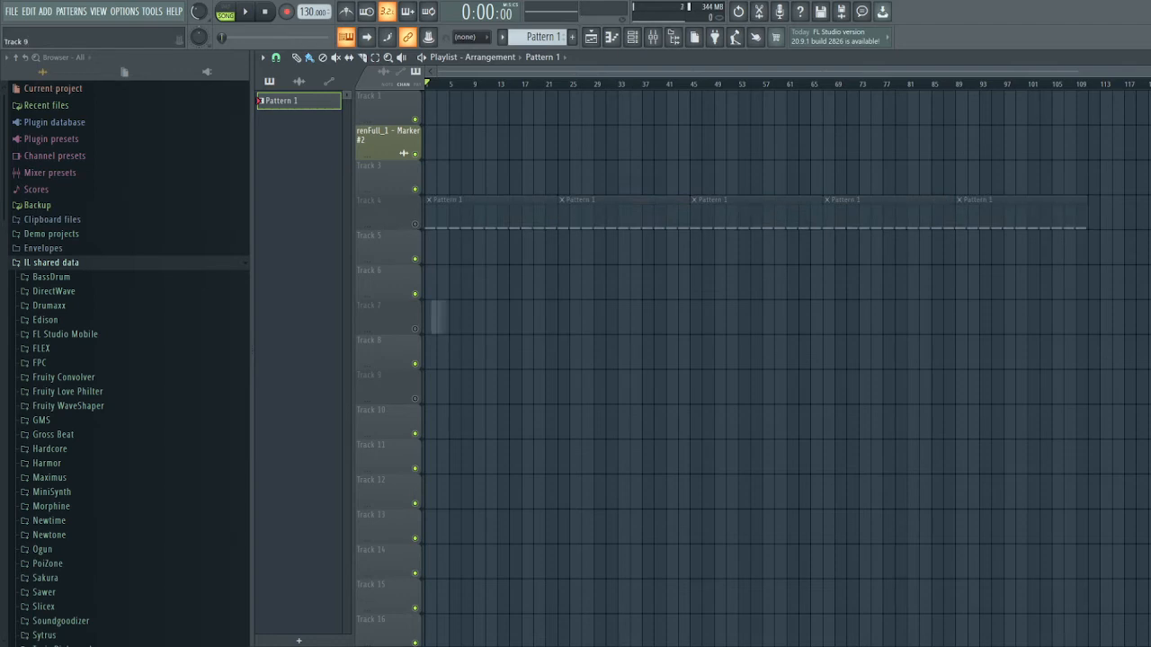
{"action": "left_click_drag", "start_coordinate": [438, 317], "coordinate": [411, 241]}
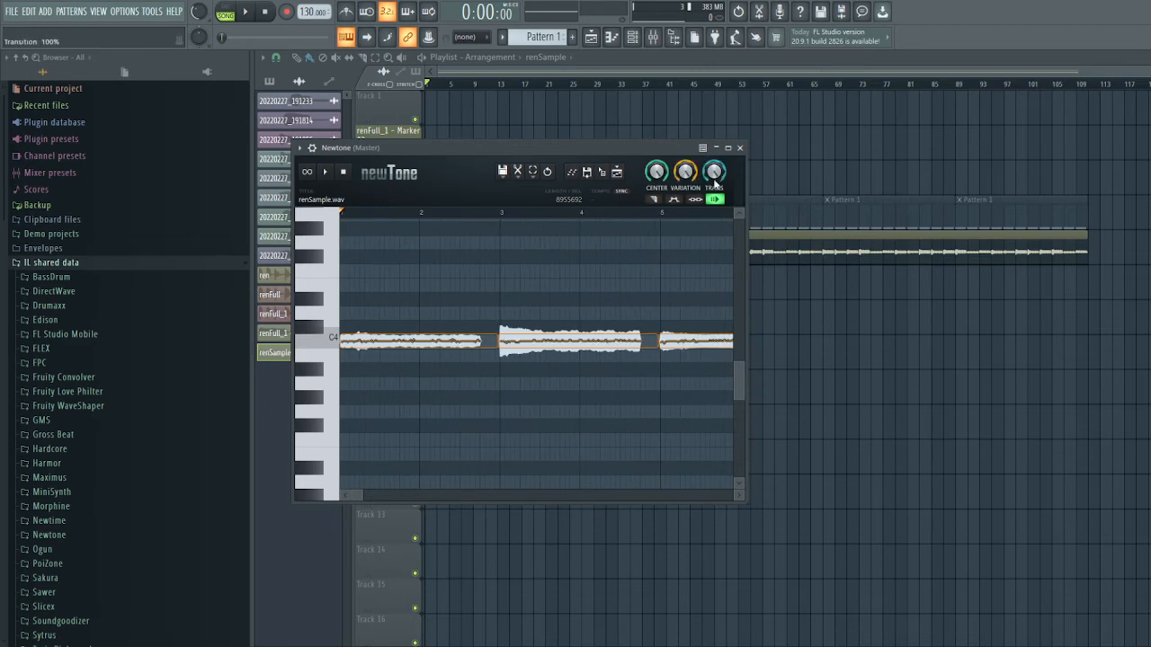
In Newtone, try minimum variation and transition on renSample, raise the second slice to C#4 and the third by two semitones, then close Newtone
{"action": "scroll", "coordinate": [666, 291], "scroll_direction": "up", "scroll_amount": 2}
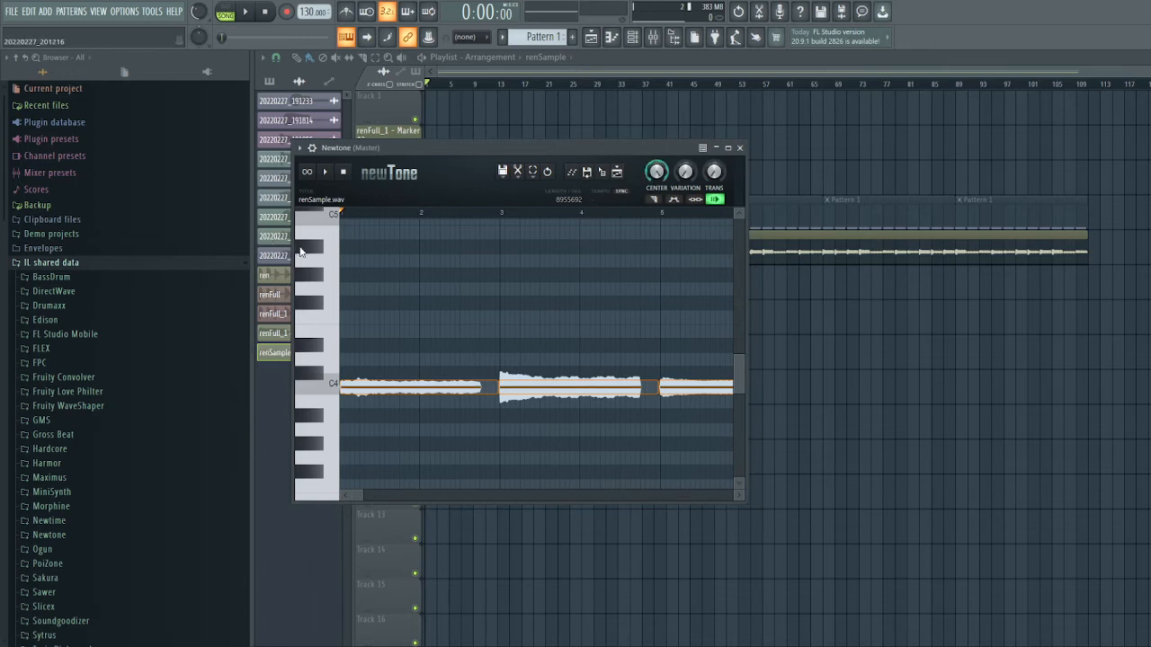
{"action": "scroll", "coordinate": [483, 210], "scroll_direction": "down", "scroll_amount": 5}
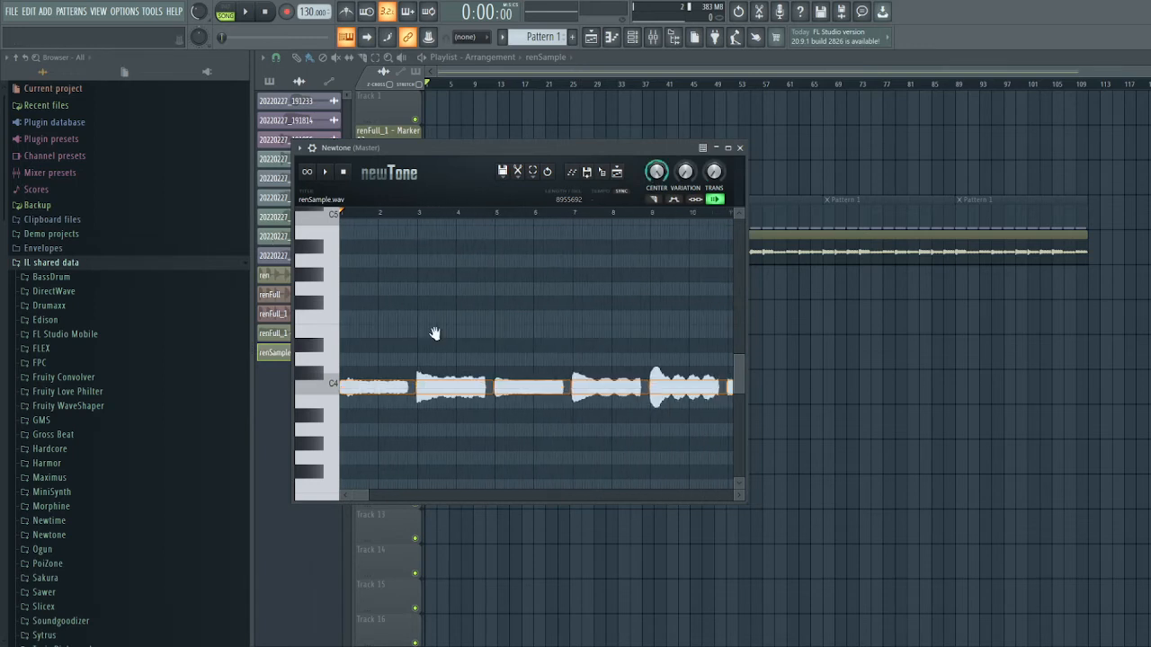
{"action": "left_click_drag", "start_coordinate": [435, 334], "coordinate": [437, 342]}
{"action": "left_click_drag", "start_coordinate": [453, 394], "coordinate": [453, 379]}
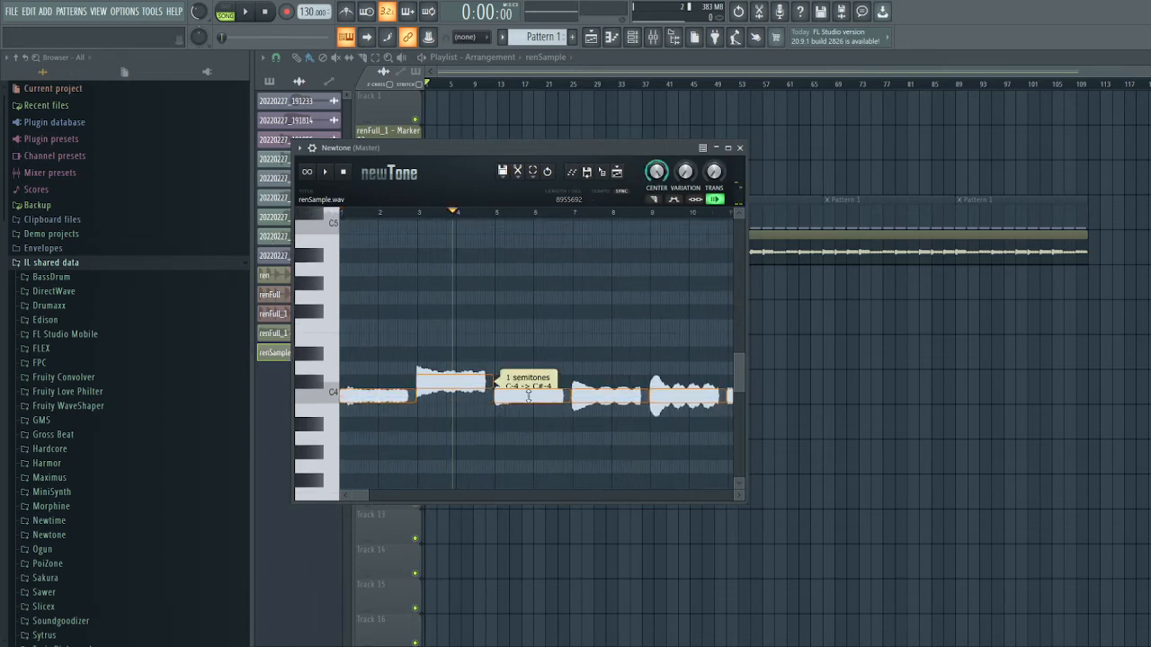
{"action": "left_click_drag", "start_coordinate": [530, 395], "coordinate": [532, 368]}
{"action": "left_click_drag", "start_coordinate": [585, 413], "coordinate": [445, 410]}
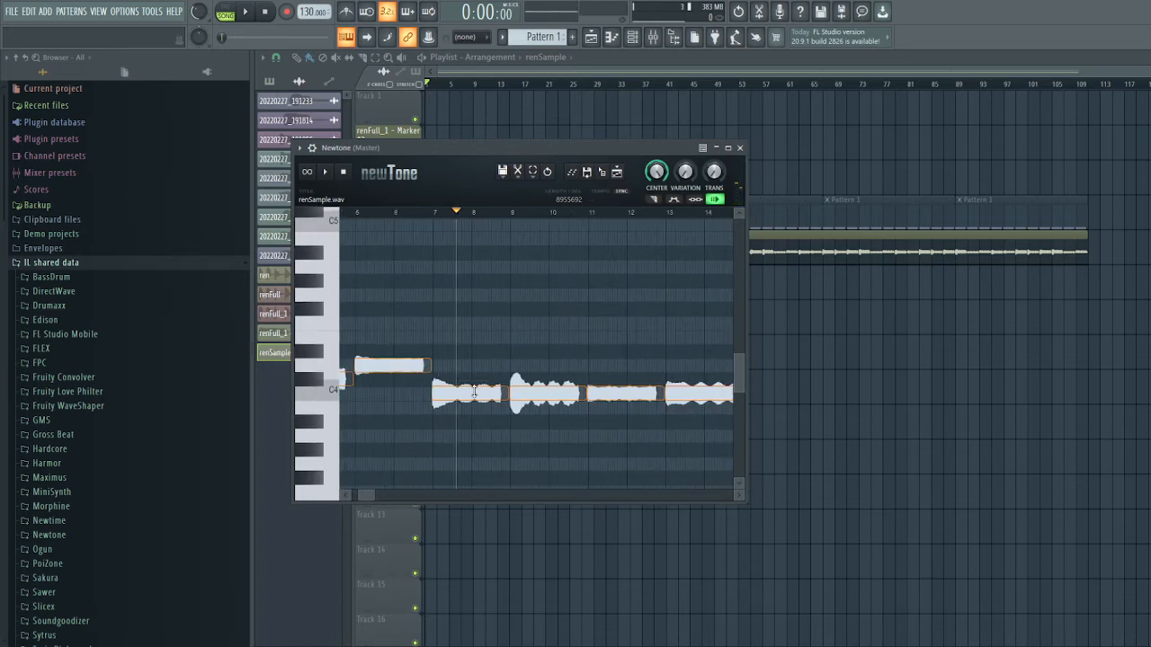
{"action": "left_click", "coordinate": [738, 147]}
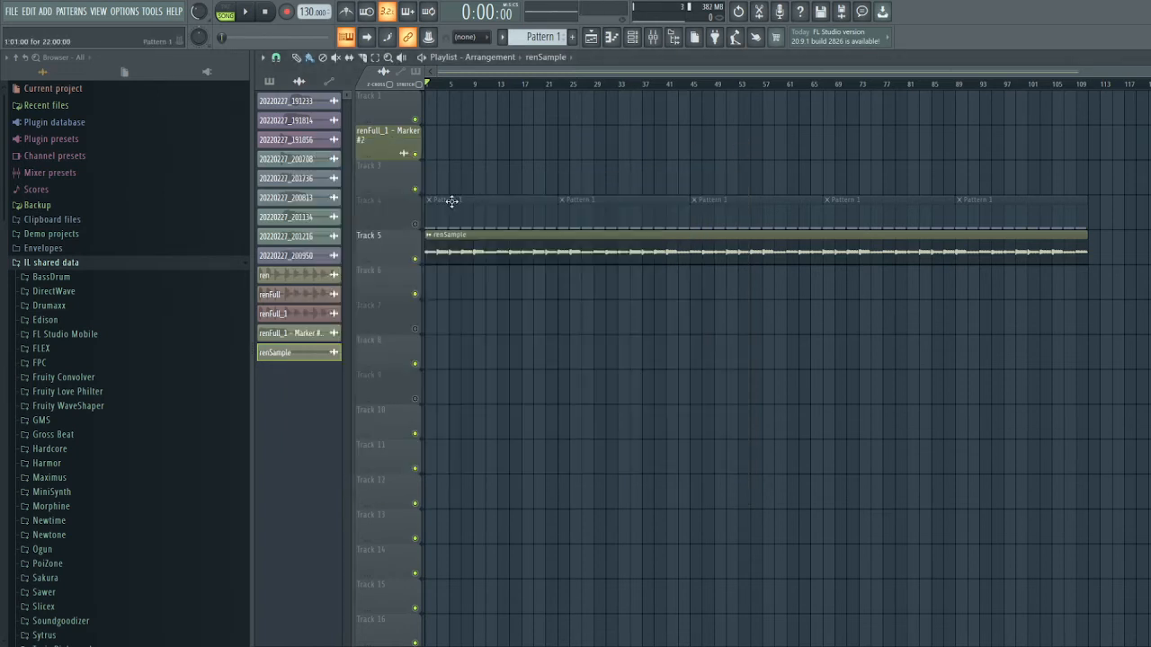
Open the renSample clip in Newtone, maximize the editor and fit all its slices in view
{"action": "left_click", "coordinate": [430, 237]}
{"action": "left_click", "coordinate": [570, 276]}
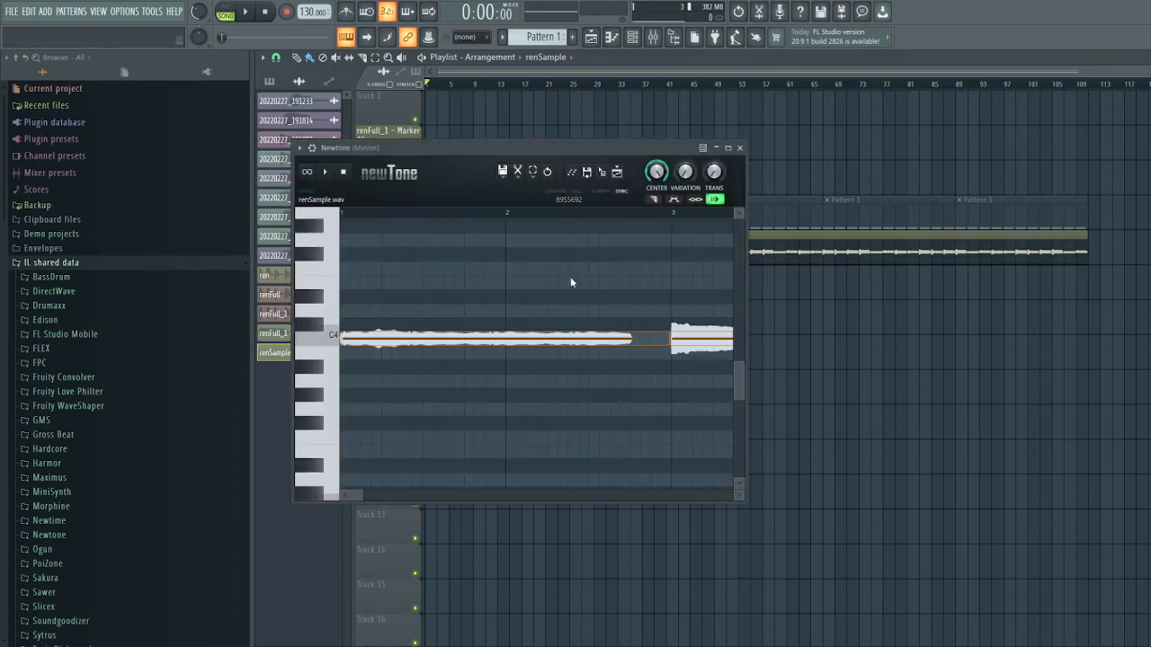
{"action": "left_click", "coordinate": [727, 147]}
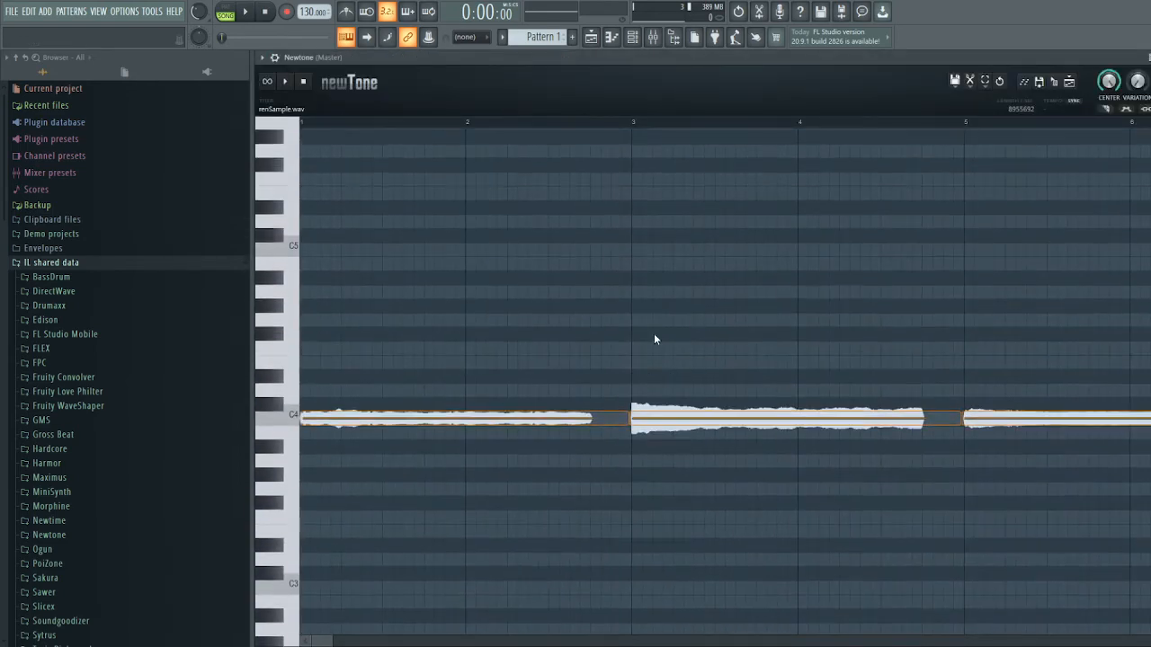
{"action": "scroll", "coordinate": [708, 115], "scroll_direction": "down", "scroll_amount": 6}
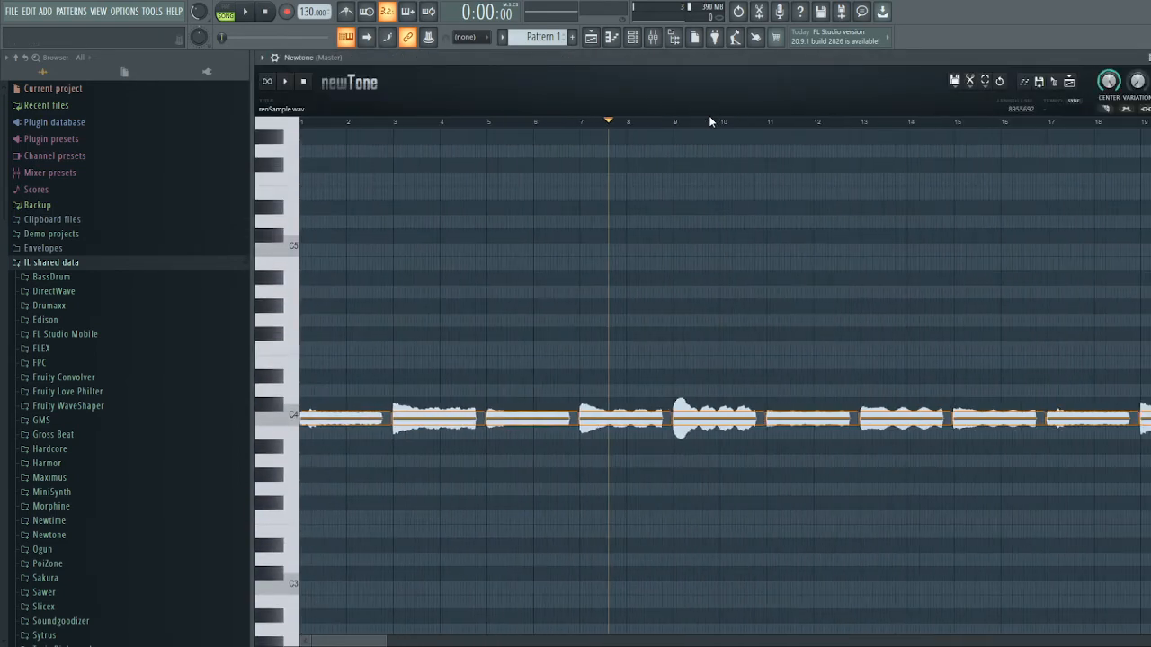
{"action": "scroll", "coordinate": [706, 116], "scroll_direction": "down", "scroll_amount": 6}
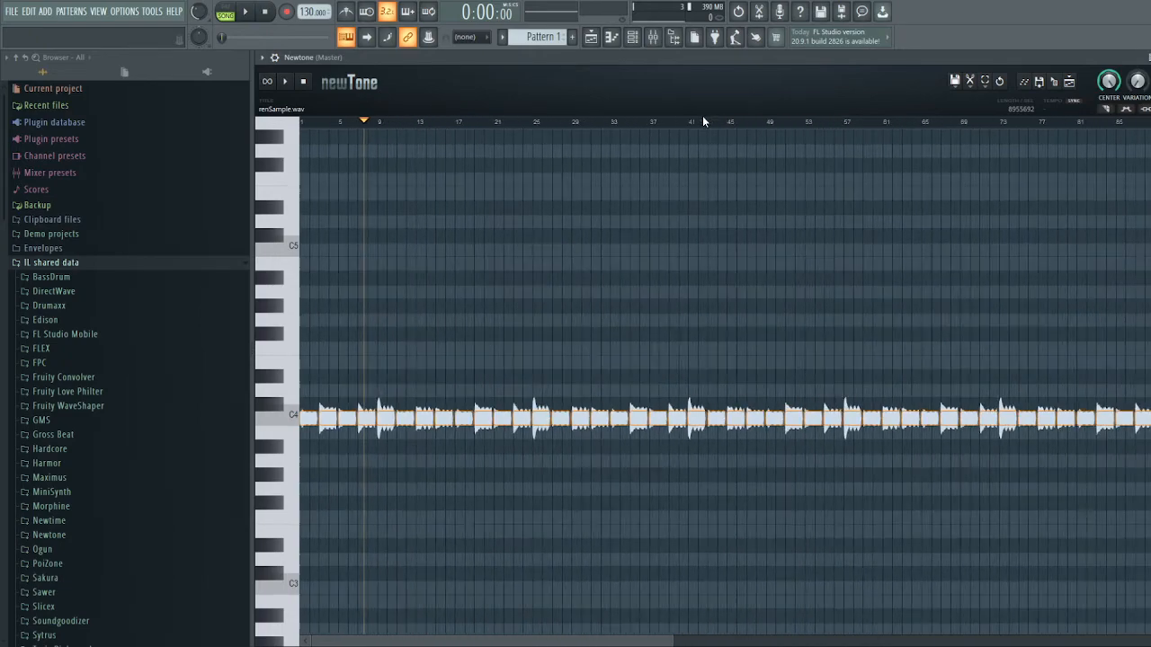
{"action": "scroll", "coordinate": [702, 122], "scroll_direction": "down", "scroll_amount": 2}
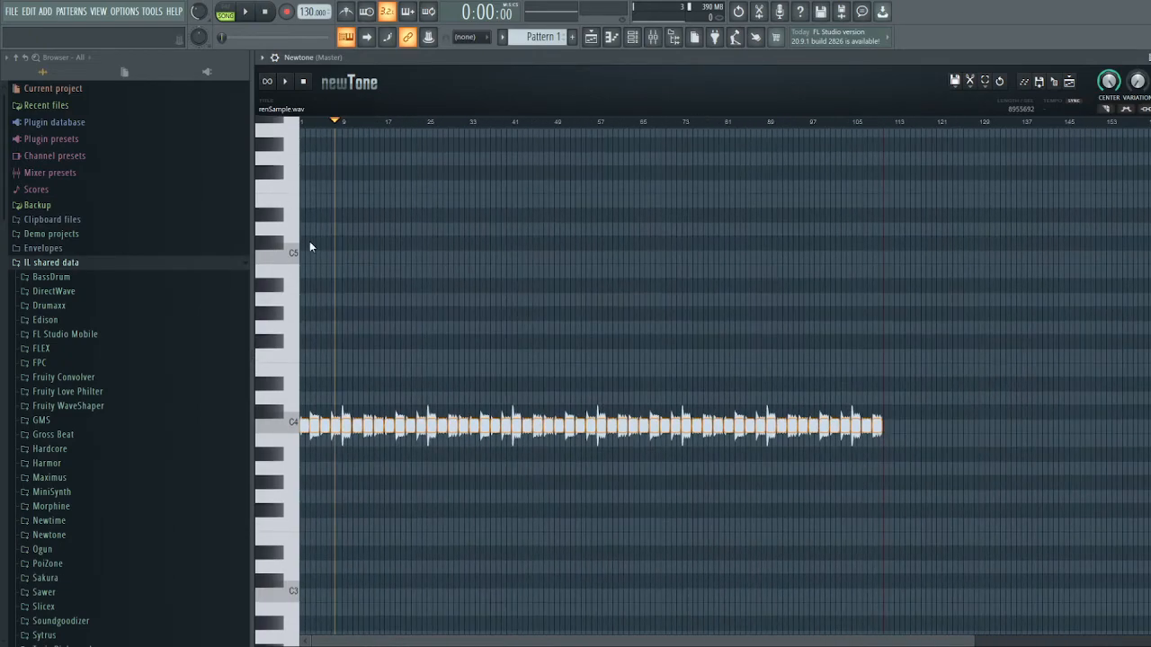
Raise the second through twelfth slices one semitone higher each, forming a chromatic run from C#4 to B4
{"action": "left_click_drag", "start_coordinate": [311, 425], "coordinate": [338, 383]}
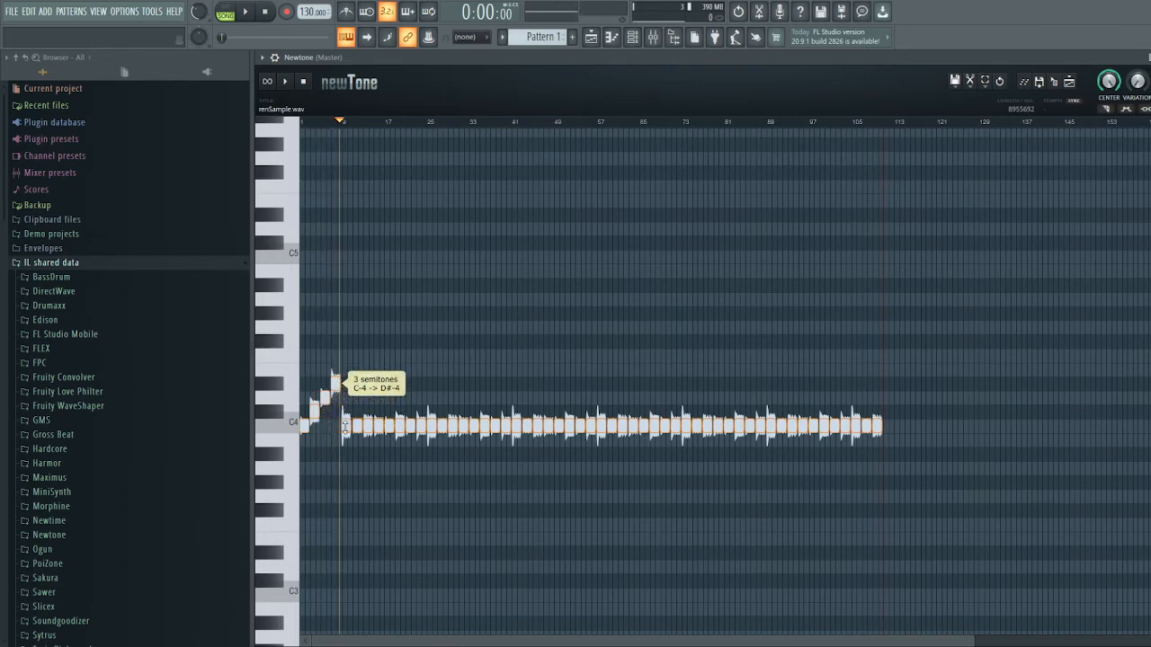
{"action": "left_click_drag", "start_coordinate": [346, 424], "coordinate": [347, 368]}
{"action": "mouse_move", "coordinate": [357, 424]}
{"action": "left_mouse_down"}
{"action": "mouse_move", "coordinate": [357, 356]}
{"action": "mouse_move", "coordinate": [375, 423]}
{"action": "mouse_move", "coordinate": [376, 347]}
{"action": "left_mouse_up"}
{"action": "left_click_drag", "start_coordinate": [376, 422], "coordinate": [379, 327]}
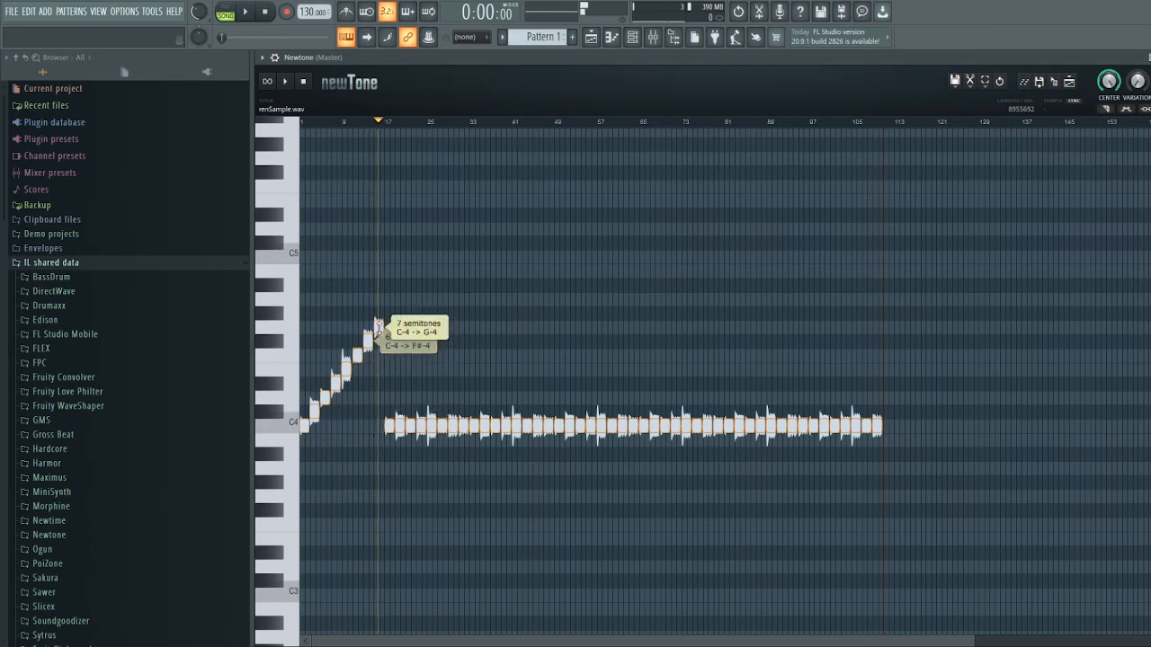
{"action": "left_click_drag", "start_coordinate": [388, 424], "coordinate": [391, 316]}
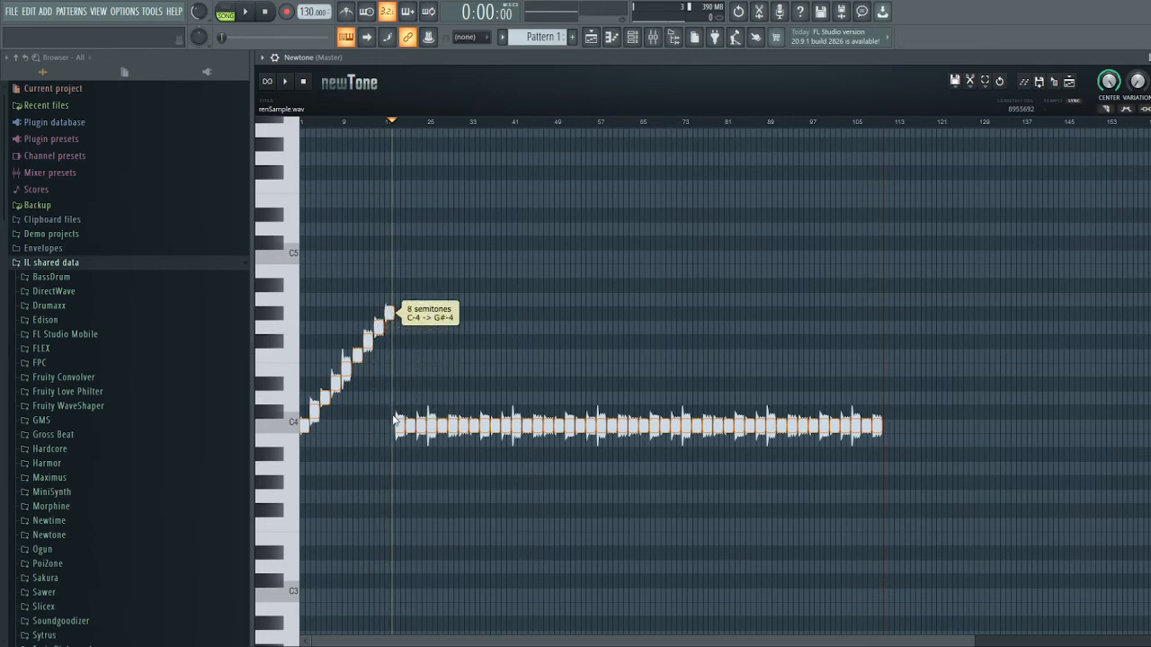
{"action": "left_click_drag", "start_coordinate": [398, 425], "coordinate": [399, 293]}
{"action": "left_click_drag", "start_coordinate": [409, 425], "coordinate": [411, 286]}
{"action": "left_click_drag", "start_coordinate": [419, 423], "coordinate": [419, 269]}
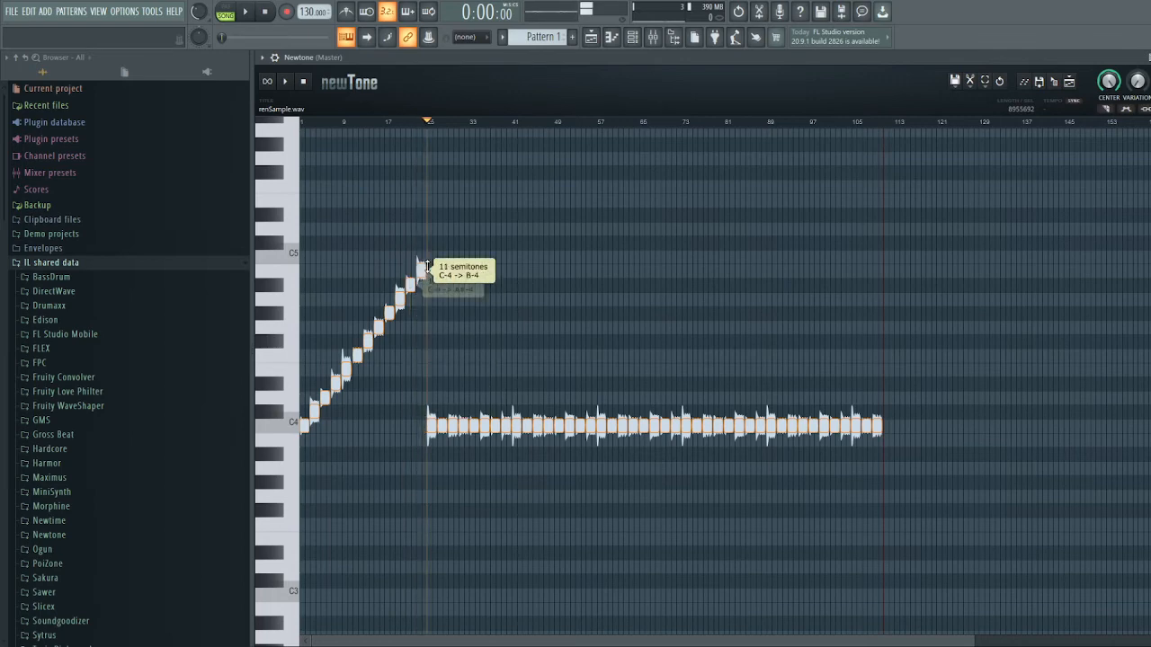
Continue the chromatic run with the next seven slices, raising them from C4 to C5 through F#5
{"action": "left_click_drag", "start_coordinate": [429, 425], "coordinate": [431, 255]}
{"action": "left_click_drag", "start_coordinate": [443, 426], "coordinate": [443, 243]}
{"action": "scroll", "coordinate": [435, 126], "scroll_direction": "up", "scroll_amount": 3}
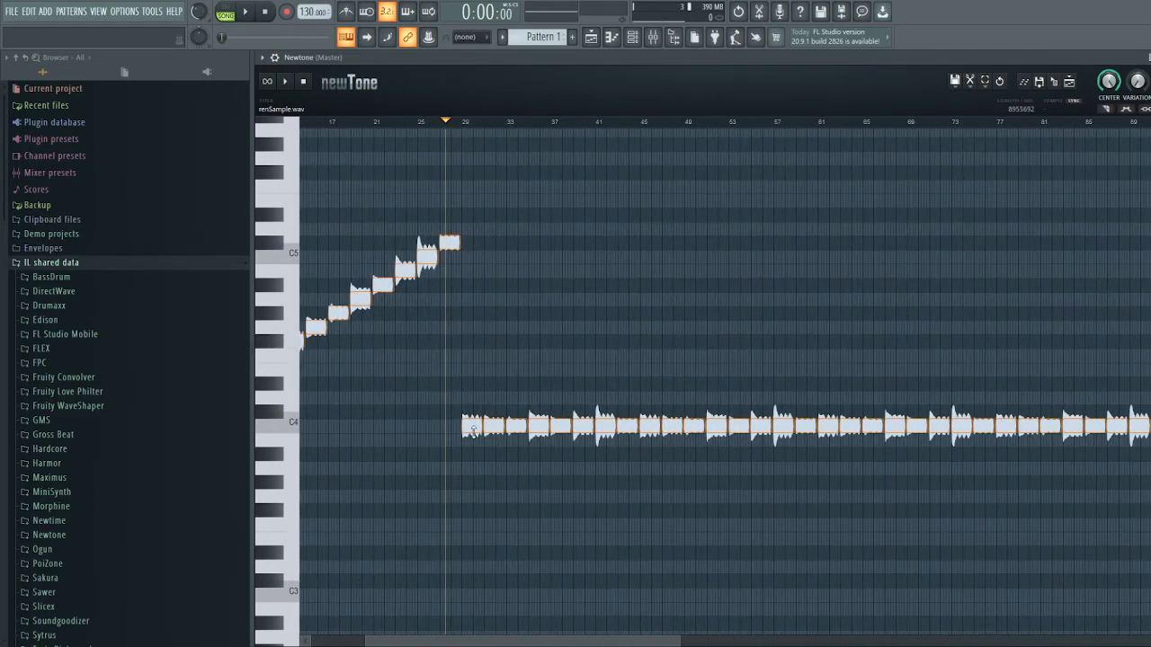
{"action": "left_click_drag", "start_coordinate": [473, 429], "coordinate": [474, 232]}
{"action": "left_click_drag", "start_coordinate": [496, 421], "coordinate": [493, 209]}
{"action": "left_click_drag", "start_coordinate": [515, 433], "coordinate": [516, 200]}
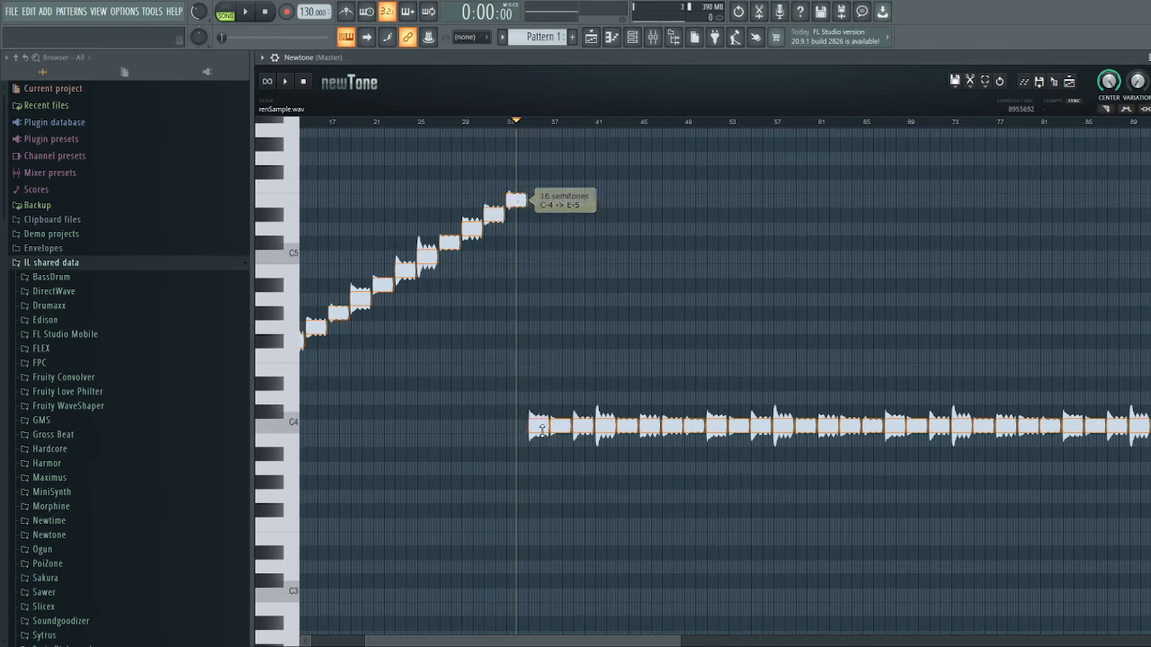
{"action": "left_click_drag", "start_coordinate": [536, 425], "coordinate": [539, 196]}
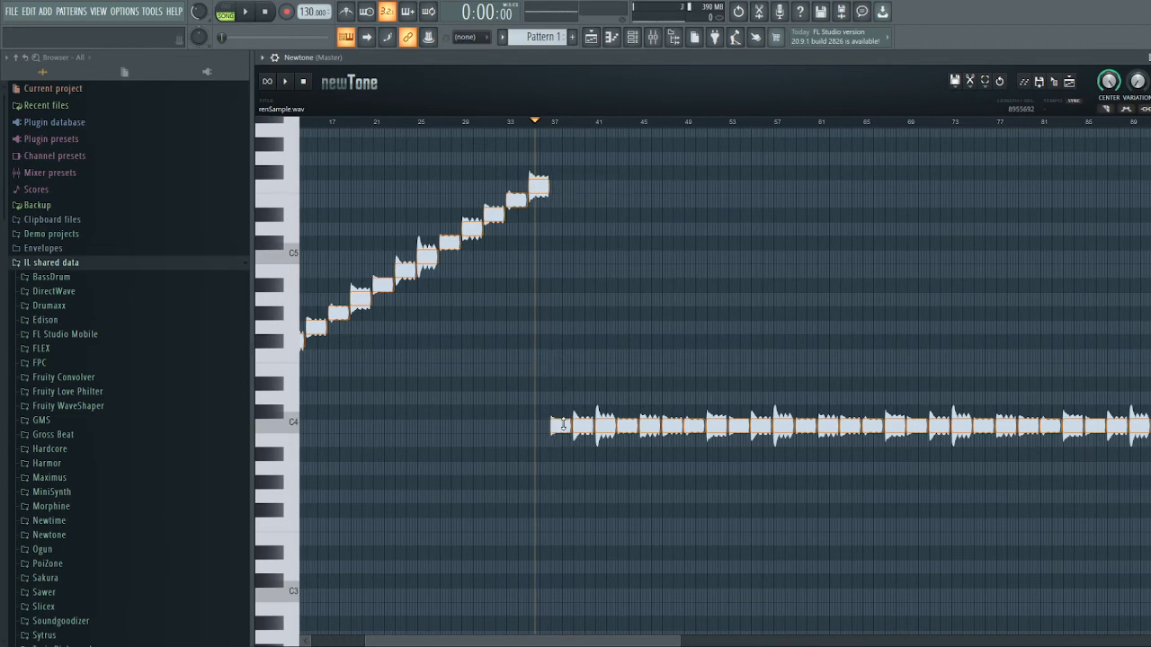
{"action": "left_click_drag", "start_coordinate": [564, 424], "coordinate": [564, 172]}
Raise the next four slices to G5, G#5, A5 and A#5
{"action": "left_click_drag", "start_coordinate": [633, 344], "coordinate": [503, 385]}
{"action": "left_click_drag", "start_coordinate": [454, 465], "coordinate": [454, 200]}
{"action": "left_click_drag", "start_coordinate": [453, 243], "coordinate": [454, 228]}
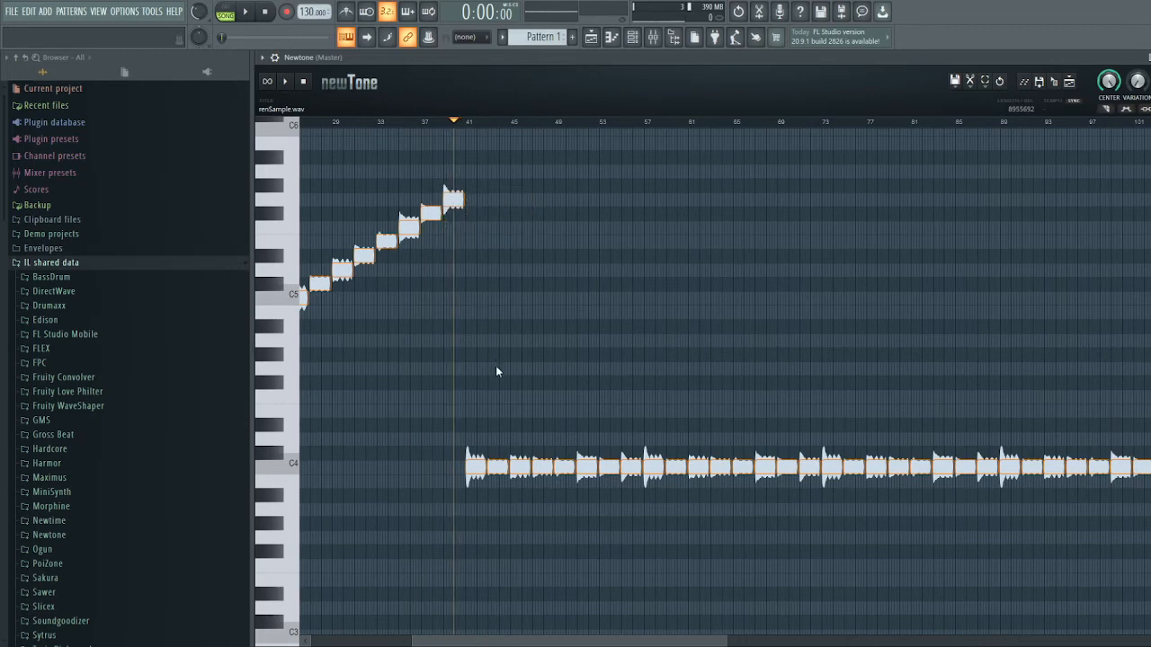
{"action": "left_click_drag", "start_coordinate": [474, 463], "coordinate": [474, 184]}
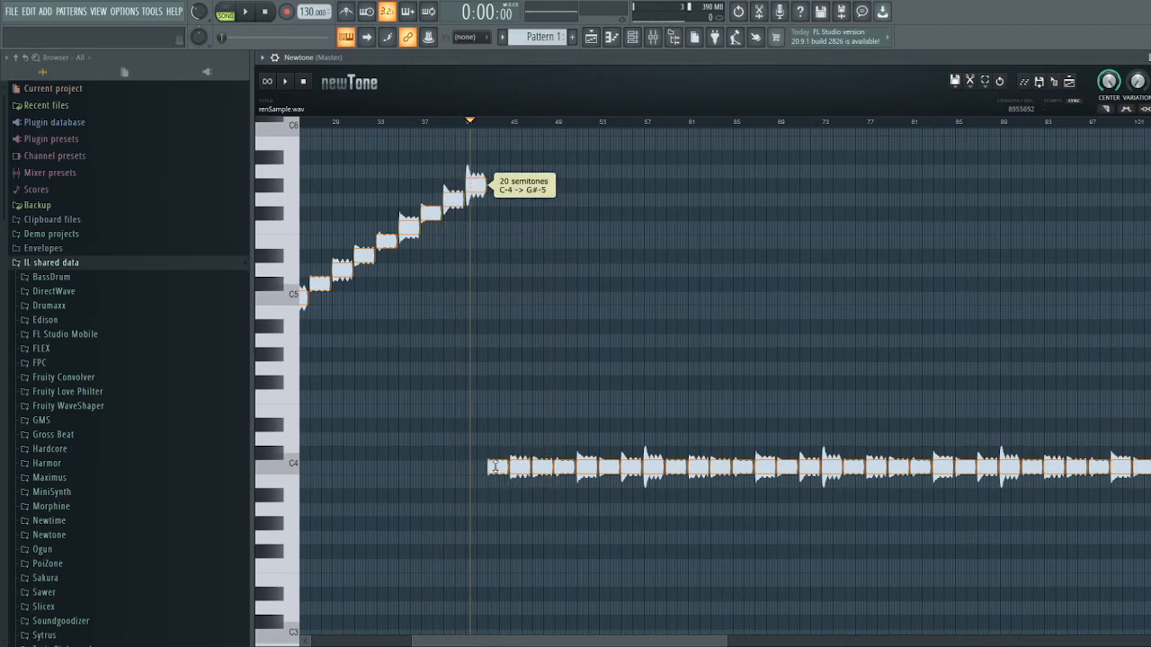
{"action": "left_click_drag", "start_coordinate": [495, 466], "coordinate": [493, 171]}
{"action": "left_click_drag", "start_coordinate": [519, 466], "coordinate": [513, 156]}
Select all remaining C4 slices and raise them together to B5
{"action": "left_click_drag", "start_coordinate": [576, 292], "coordinate": [444, 306]}
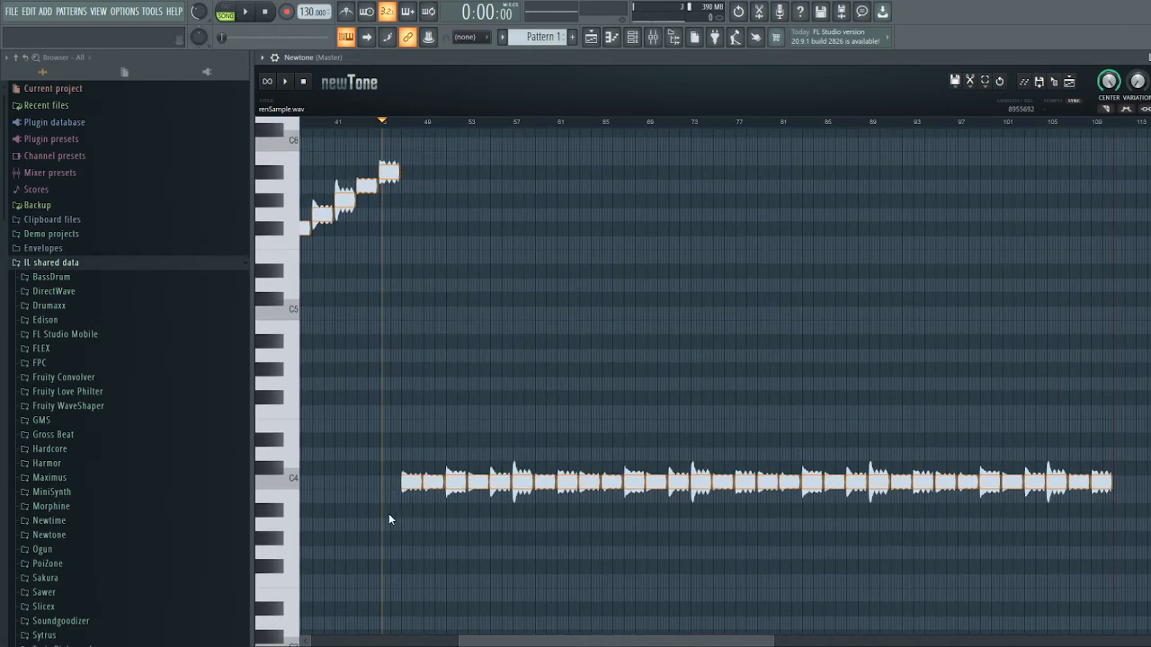
{"action": "left_click_drag", "start_coordinate": [388, 517], "coordinate": [1114, 437]}
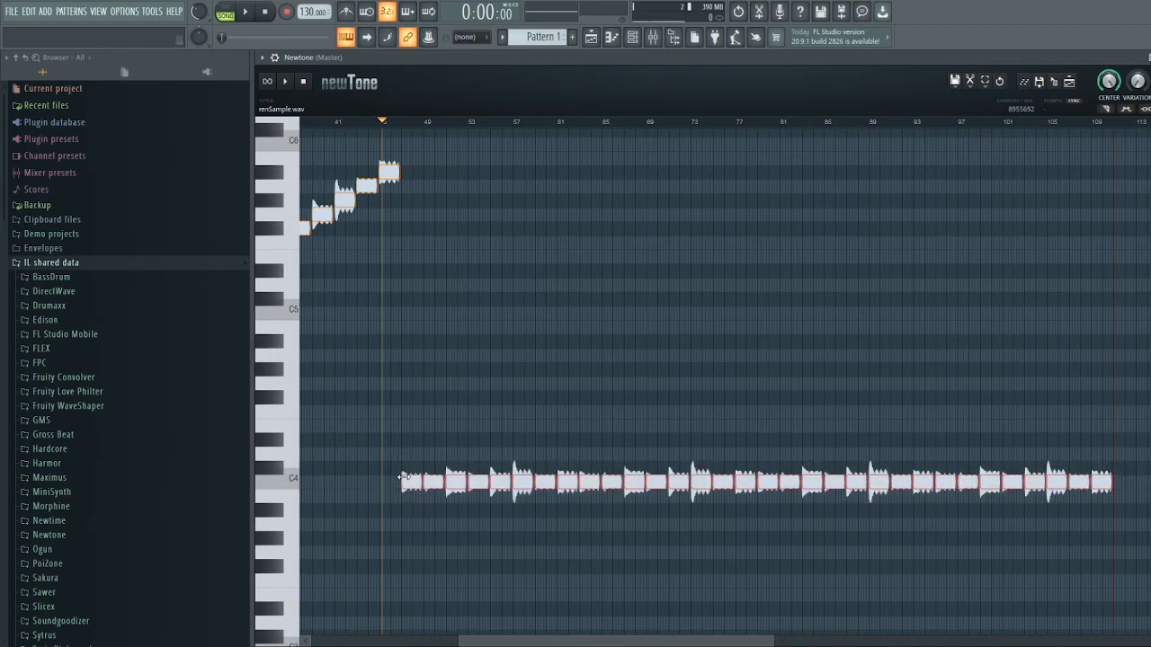
{"action": "left_click_drag", "start_coordinate": [410, 482], "coordinate": [413, 154]}
Leave the first B5 slice in place and raise the following twelve slices semitone by semitone from C6 to B6
{"action": "left_click_drag", "start_coordinate": [436, 261], "coordinate": [438, 550]}
{"action": "mouse_move", "coordinate": [438, 446]}
{"action": "left_mouse_down"}
{"action": "mouse_move", "coordinate": [440, 432]}
{"action": "mouse_move", "coordinate": [480, 403]}
{"action": "left_mouse_up"}
{"action": "left_click_drag", "start_coordinate": [501, 444], "coordinate": [500, 390]}
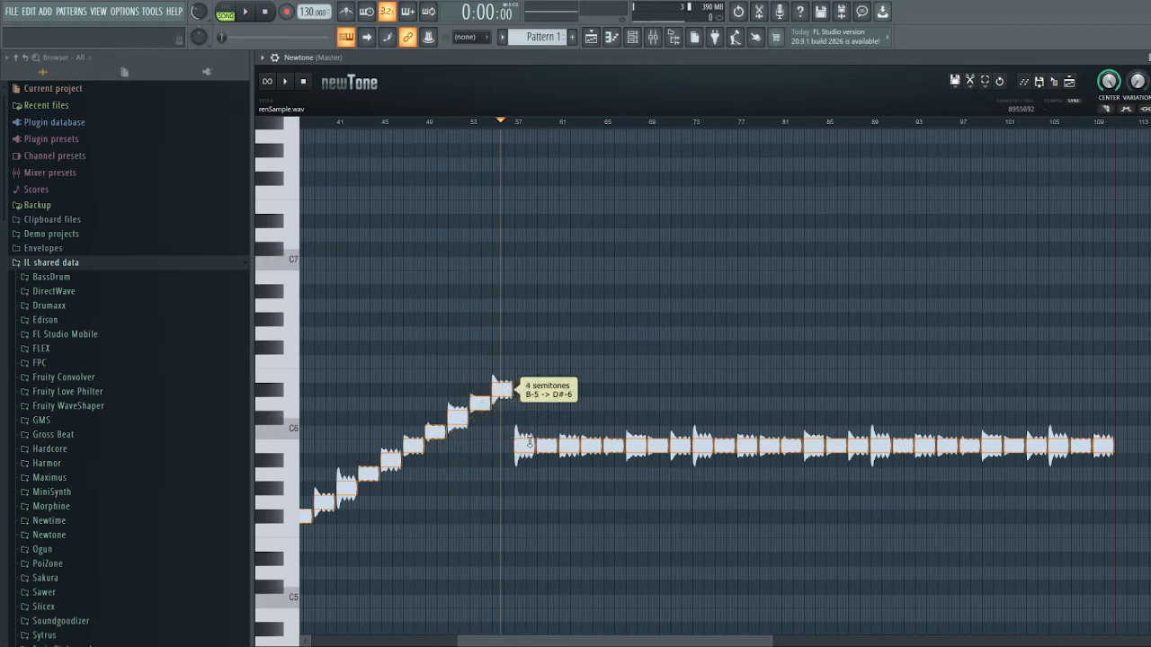
{"action": "left_click_drag", "start_coordinate": [530, 441], "coordinate": [529, 371]}
{"action": "mouse_move", "coordinate": [546, 446]}
{"action": "left_mouse_down"}
{"action": "mouse_move", "coordinate": [545, 359]}
{"action": "mouse_move", "coordinate": [569, 444]}
{"action": "mouse_move", "coordinate": [570, 347]}
{"action": "left_mouse_up"}
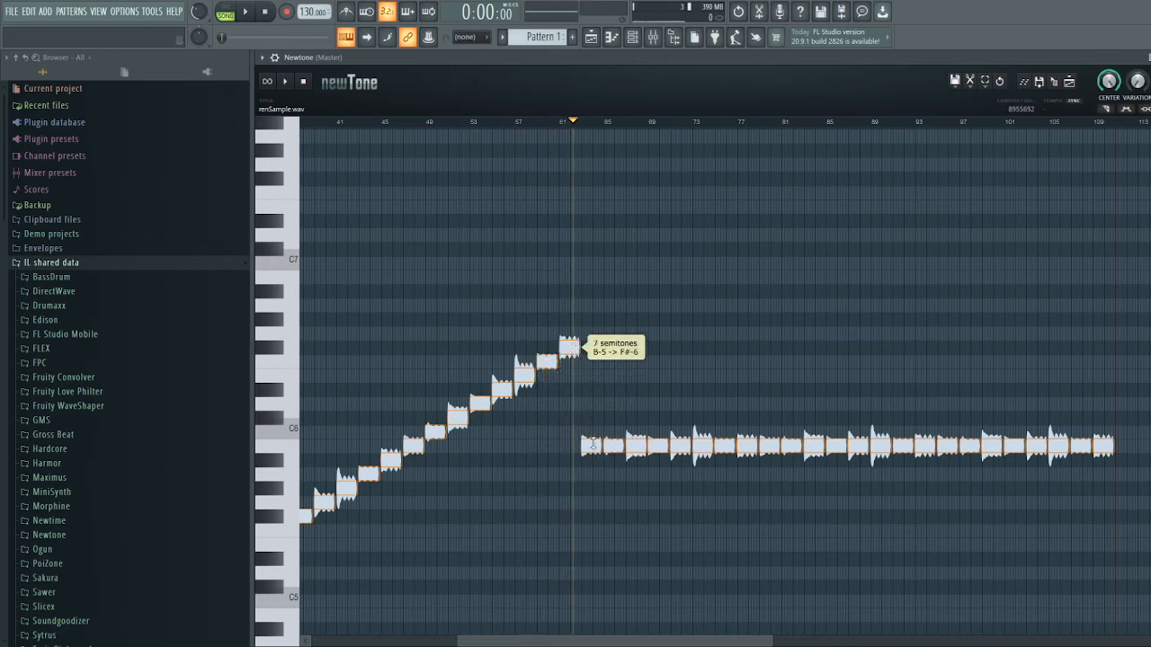
{"action": "left_click_drag", "start_coordinate": [593, 444], "coordinate": [593, 332]}
{"action": "left_click_drag", "start_coordinate": [613, 443], "coordinate": [613, 320]}
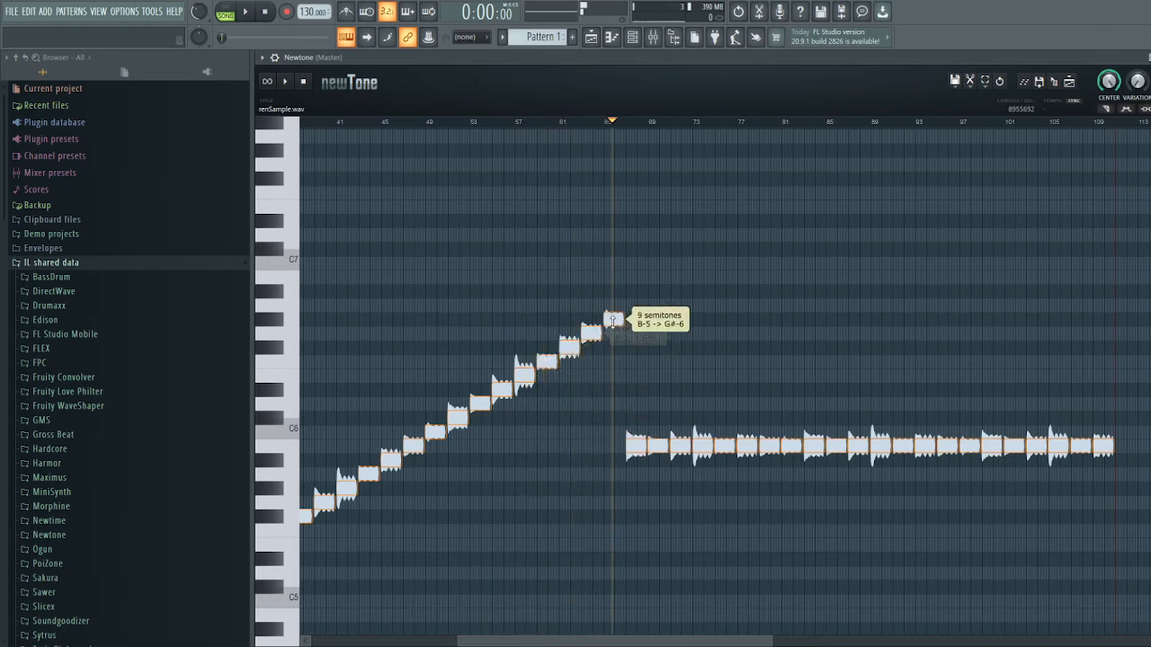
{"action": "left_click_drag", "start_coordinate": [635, 444], "coordinate": [635, 304]}
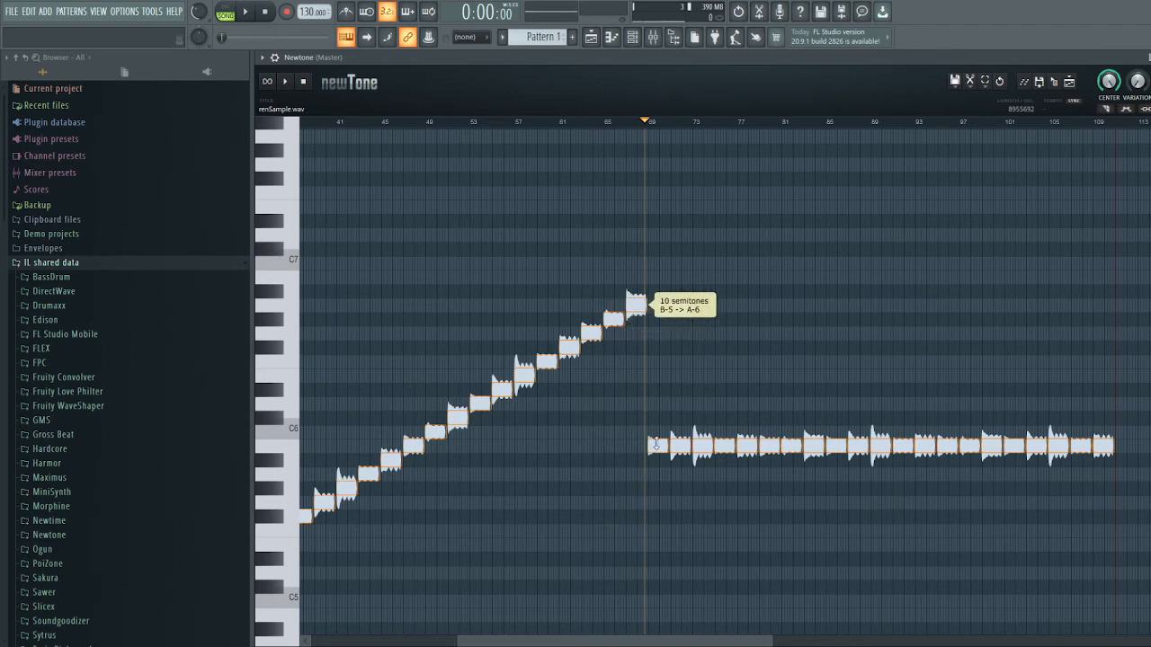
{"action": "left_click_drag", "start_coordinate": [656, 444], "coordinate": [657, 290]}
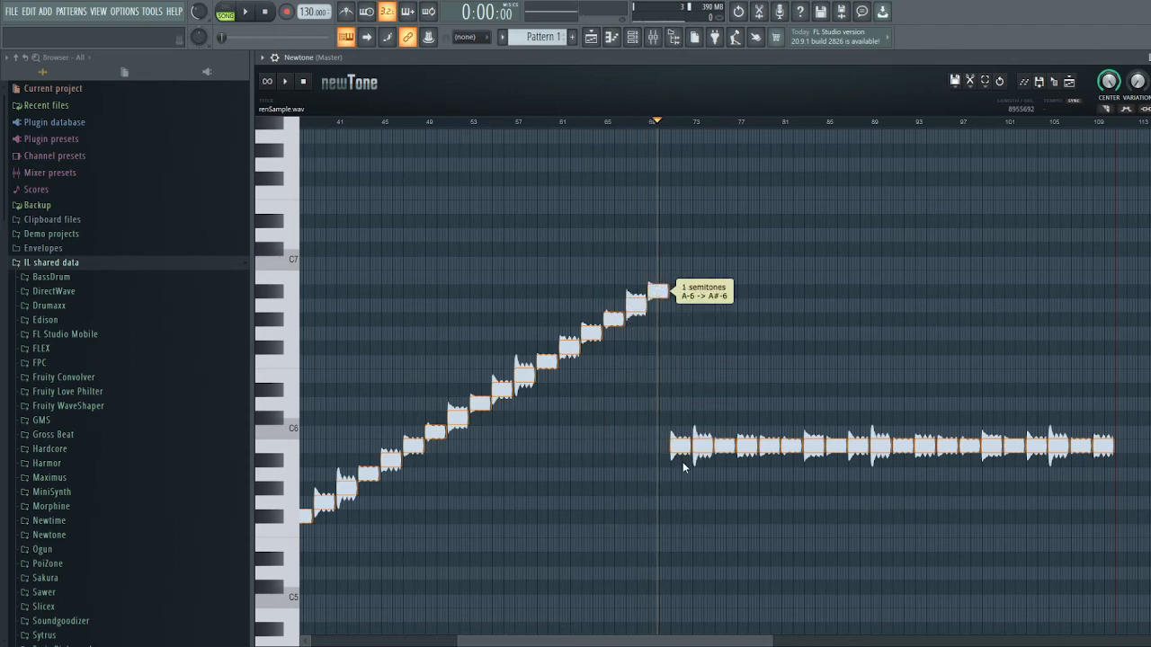
{"action": "left_click_drag", "start_coordinate": [683, 450], "coordinate": [681, 276]}
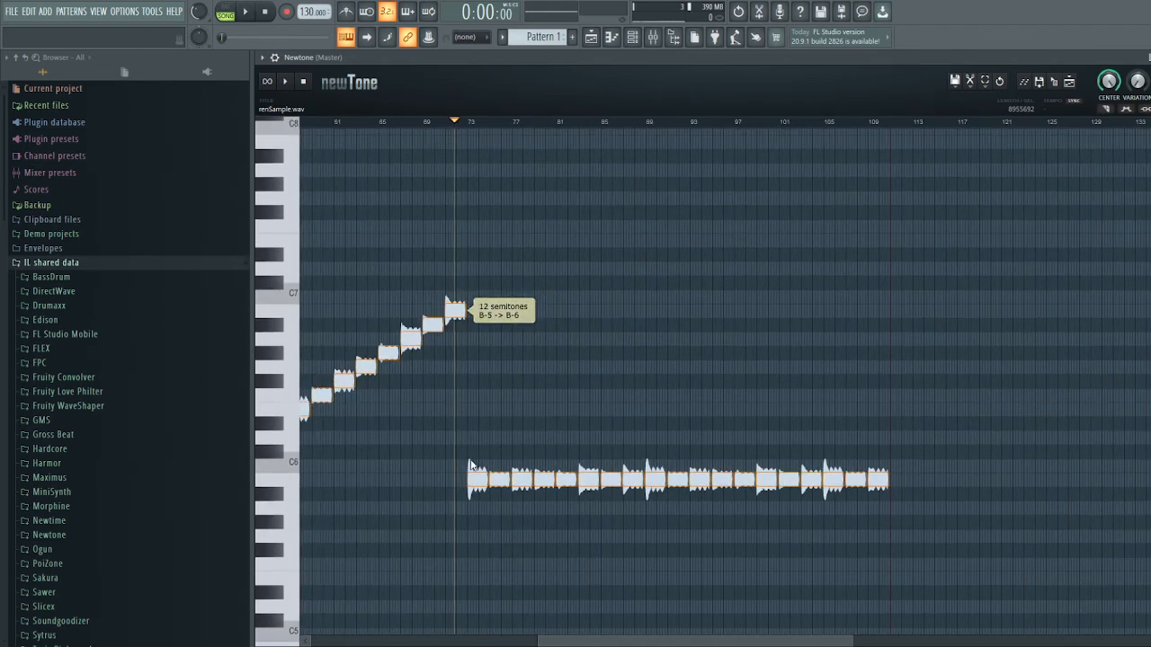
Raise the next seven B5 slices one semitone higher each, from C7 through F#7
{"action": "left_click_drag", "start_coordinate": [470, 465], "coordinate": [473, 292]}
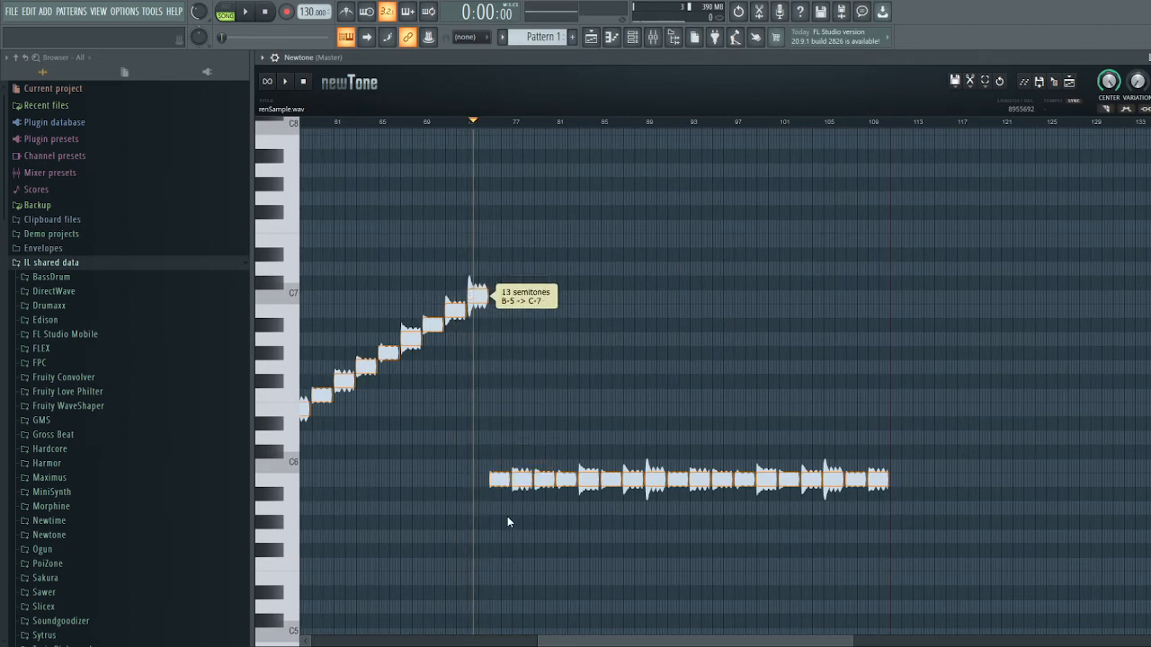
{"action": "left_click_drag", "start_coordinate": [501, 479], "coordinate": [499, 282]}
{"action": "left_click_drag", "start_coordinate": [521, 480], "coordinate": [521, 267]}
{"action": "left_click_drag", "start_coordinate": [545, 484], "coordinate": [544, 256]}
{"action": "left_click_drag", "start_coordinate": [568, 485], "coordinate": [577, 237]}
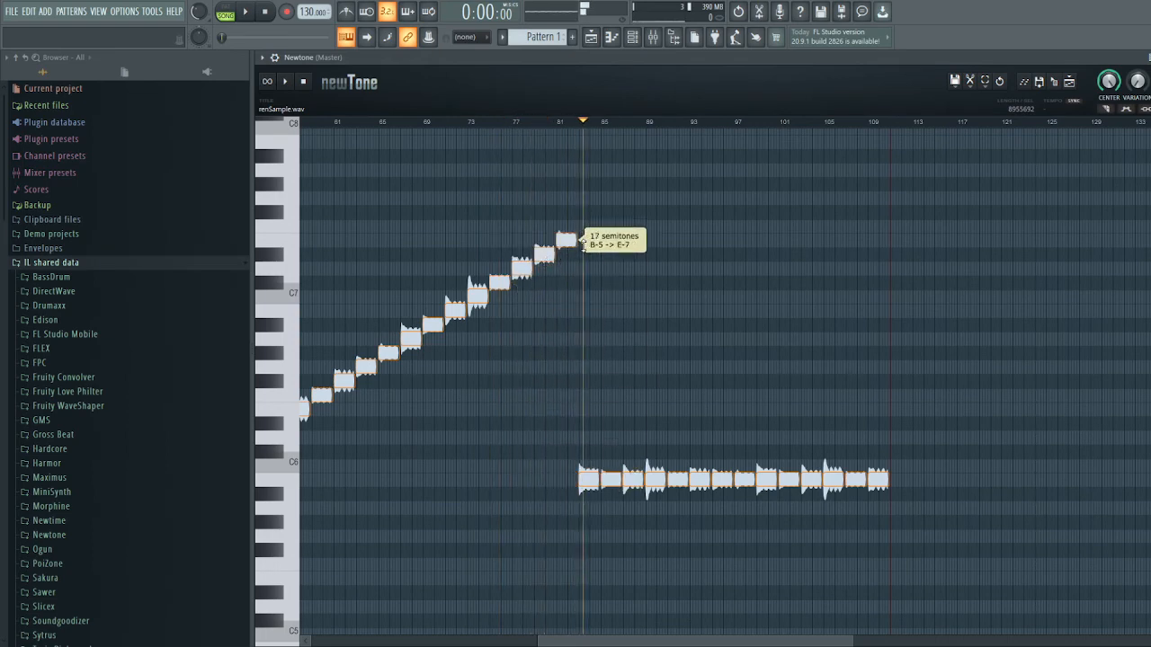
{"action": "left_click_drag", "start_coordinate": [593, 471], "coordinate": [588, 216]}
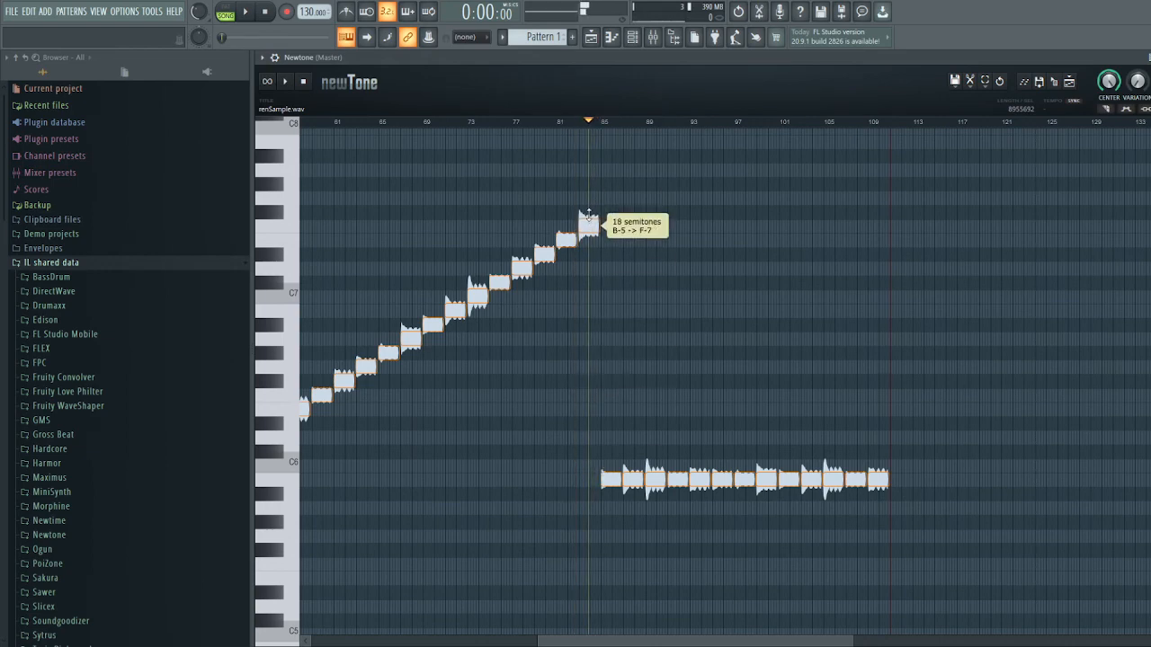
{"action": "left_click_drag", "start_coordinate": [610, 234], "coordinate": [611, 210]}
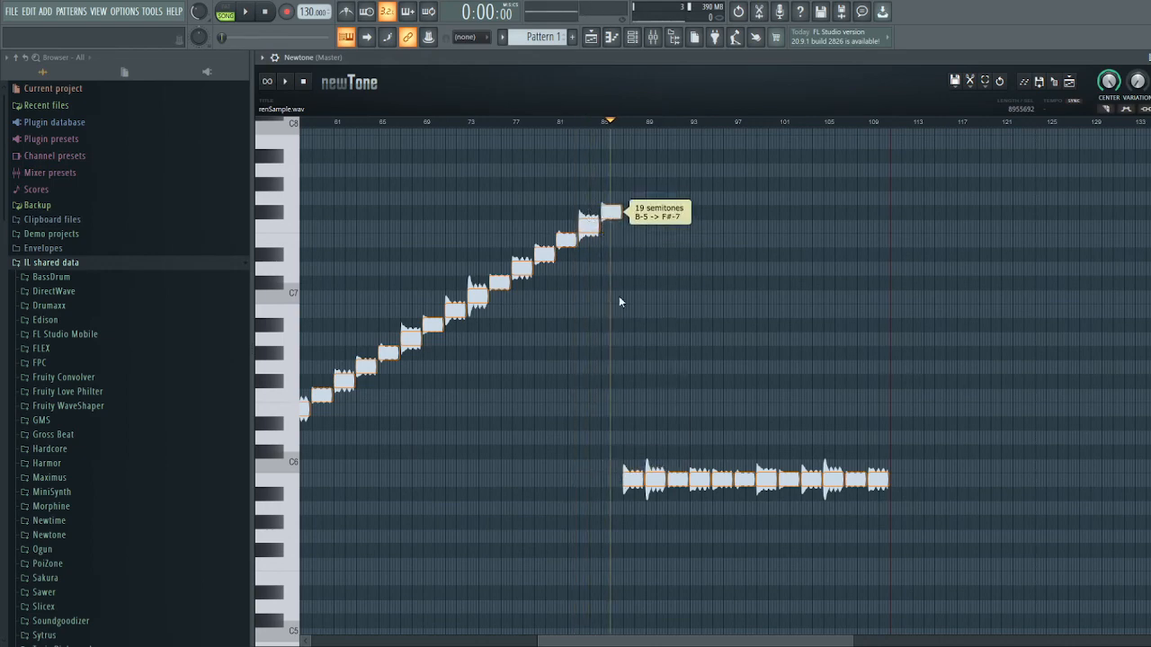
Raise the next five slices to G7, G#7, A7, A#7 and B7
{"action": "left_click_drag", "start_coordinate": [632, 491], "coordinate": [640, 196]}
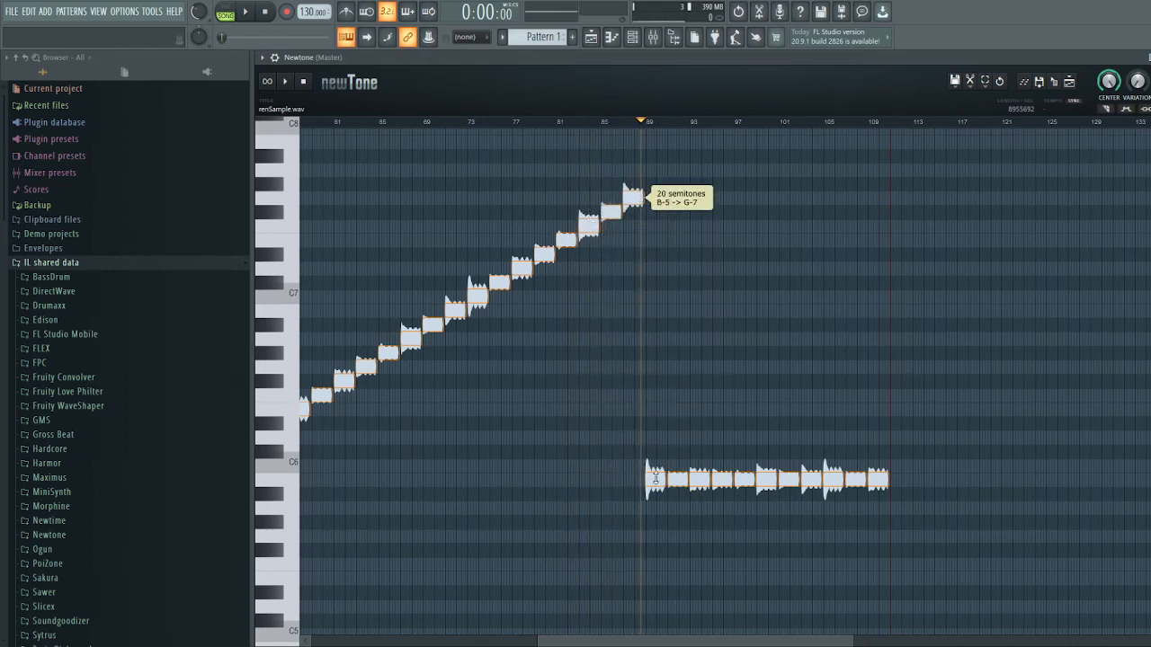
{"action": "left_click_drag", "start_coordinate": [656, 478], "coordinate": [655, 183]}
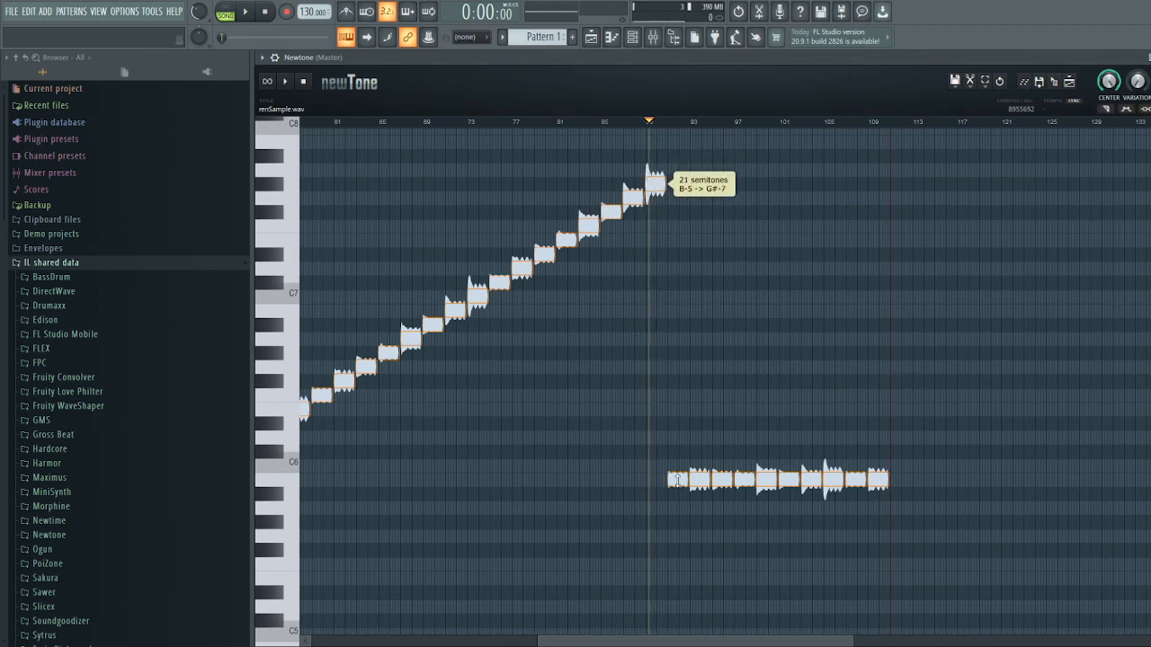
{"action": "left_click_drag", "start_coordinate": [678, 480], "coordinate": [679, 170]}
{"action": "left_click_drag", "start_coordinate": [747, 337], "coordinate": [647, 359]}
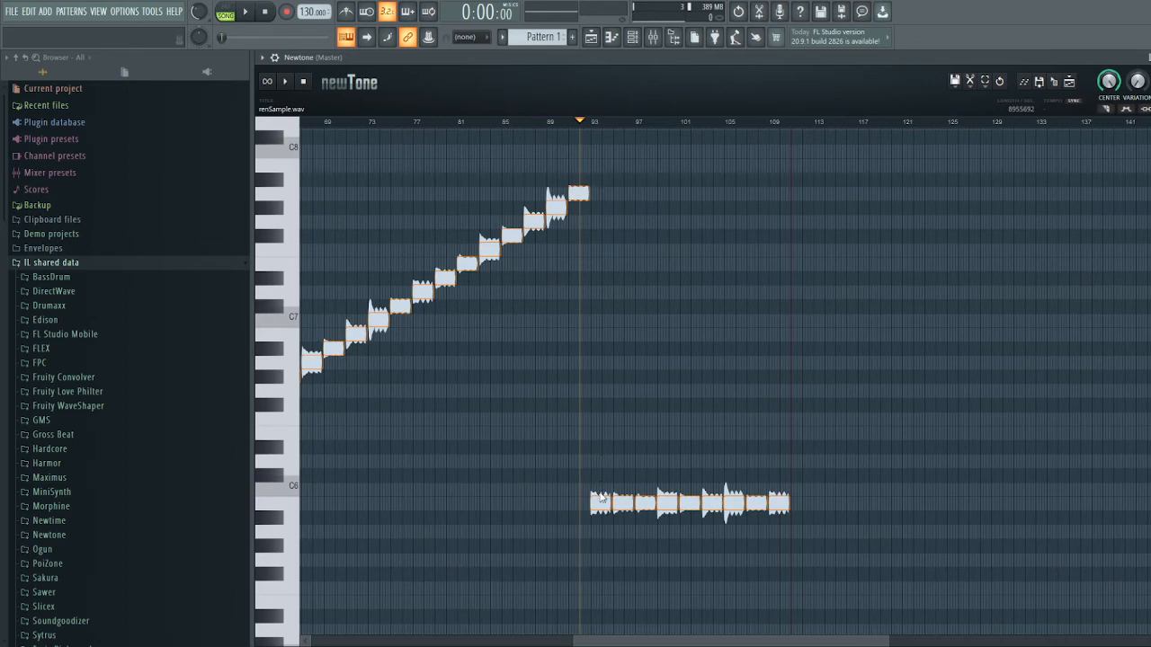
{"action": "left_click_drag", "start_coordinate": [600, 497], "coordinate": [600, 178]}
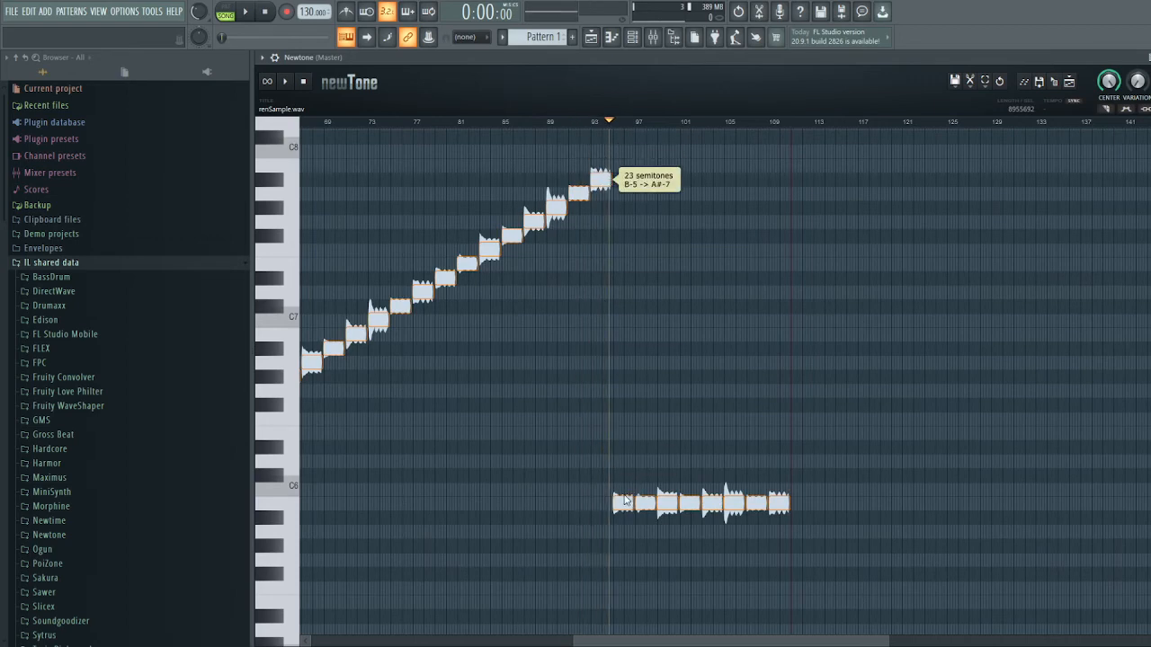
{"action": "left_click_drag", "start_coordinate": [625, 501], "coordinate": [625, 164]}
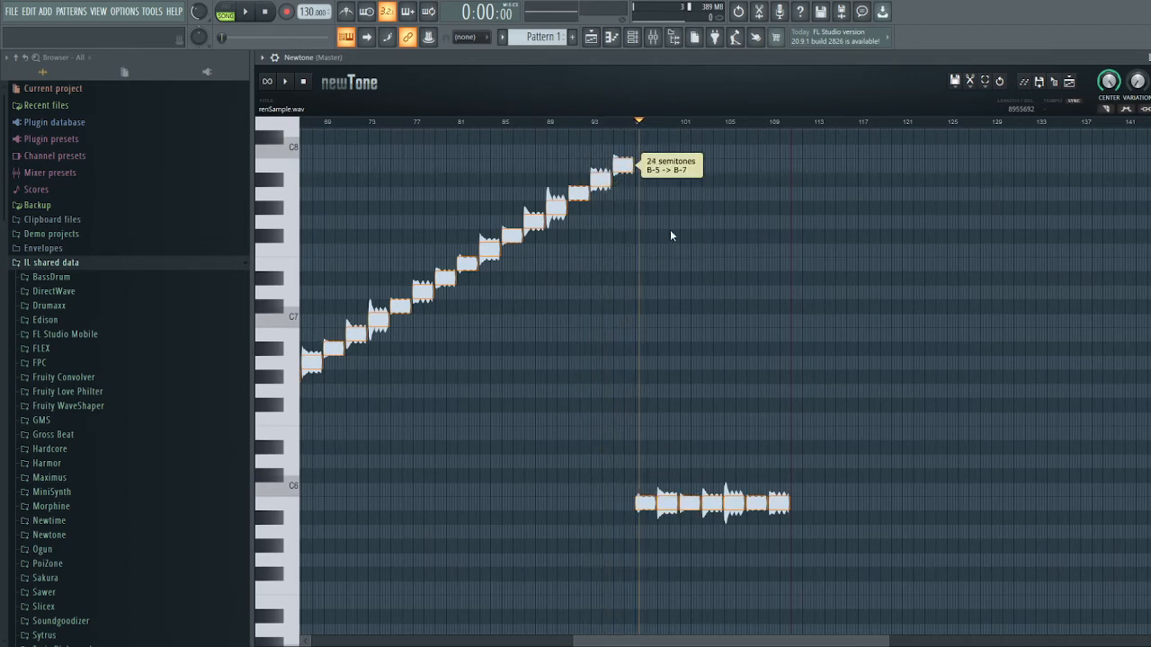
Raise the last seven B5 slices one semitone higher each, from C8 through F#8
{"action": "left_click_drag", "start_coordinate": [671, 235], "coordinate": [594, 279]}
{"action": "left_click_drag", "start_coordinate": [567, 545], "coordinate": [565, 194]}
{"action": "left_click_drag", "start_coordinate": [601, 534], "coordinate": [601, 169]}
{"action": "left_click_drag", "start_coordinate": [617, 546], "coordinate": [613, 168]}
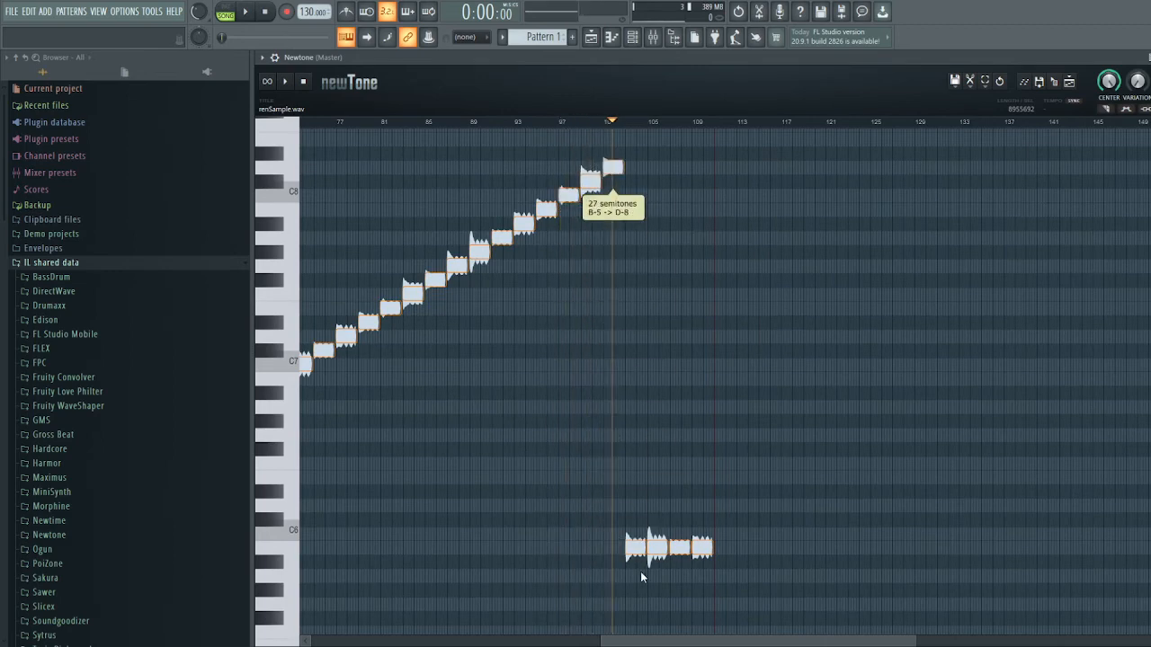
{"action": "left_click_drag", "start_coordinate": [634, 547], "coordinate": [635, 153]}
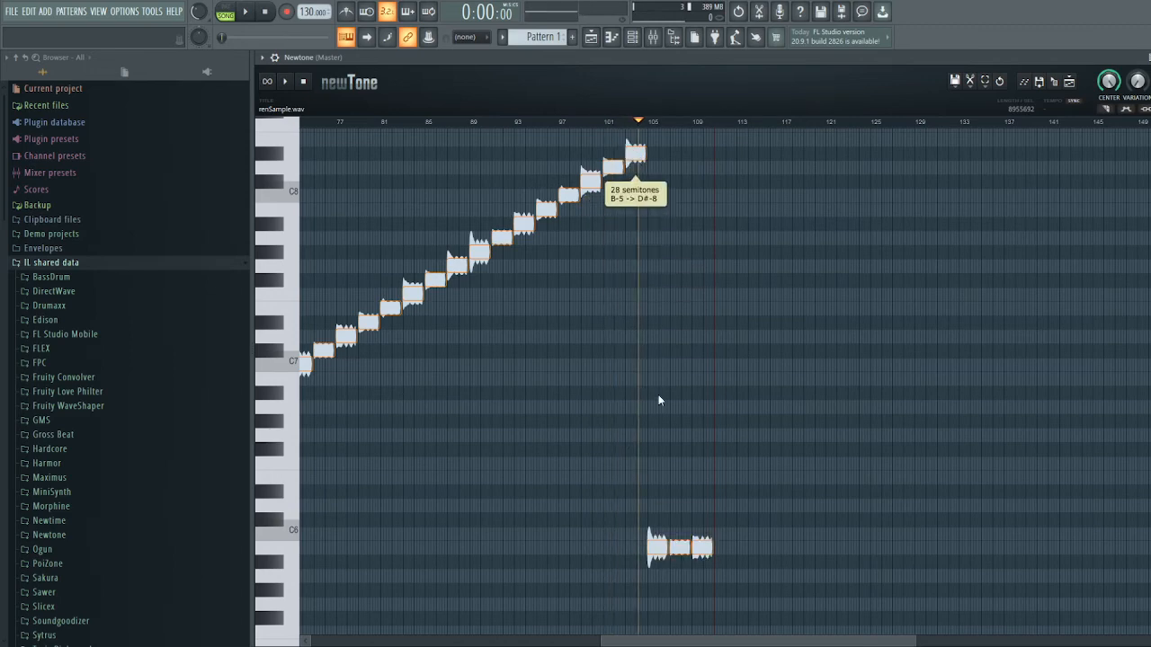
{"action": "left_click_drag", "start_coordinate": [657, 550], "coordinate": [665, 148]}
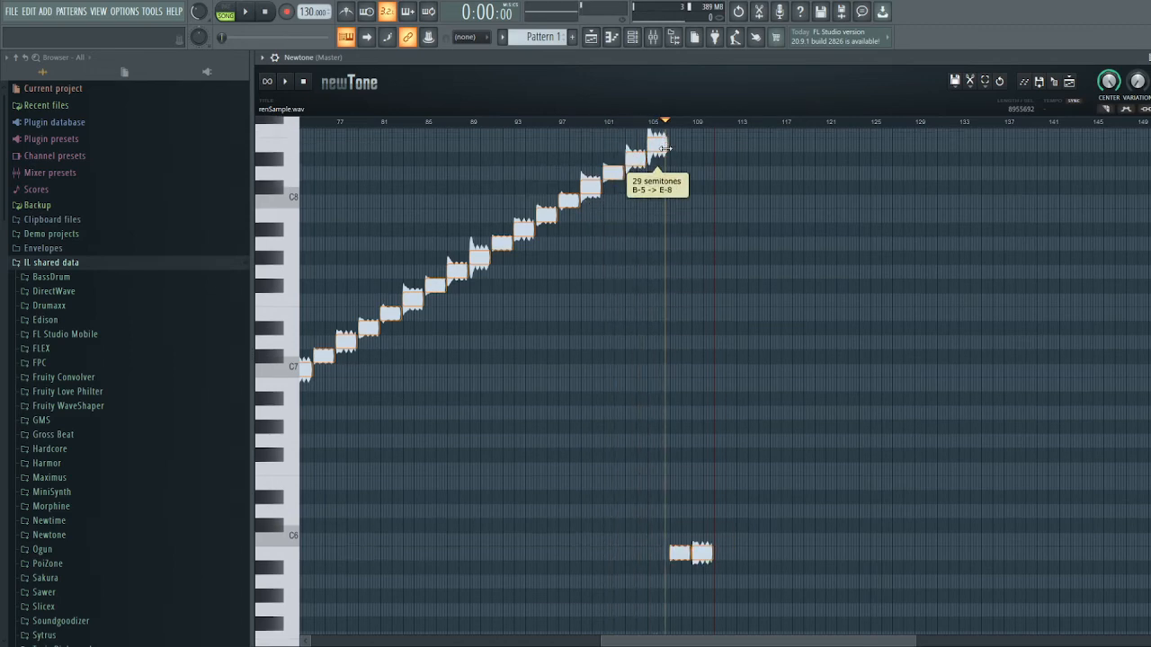
{"action": "left_click_drag", "start_coordinate": [681, 550], "coordinate": [672, 372]}
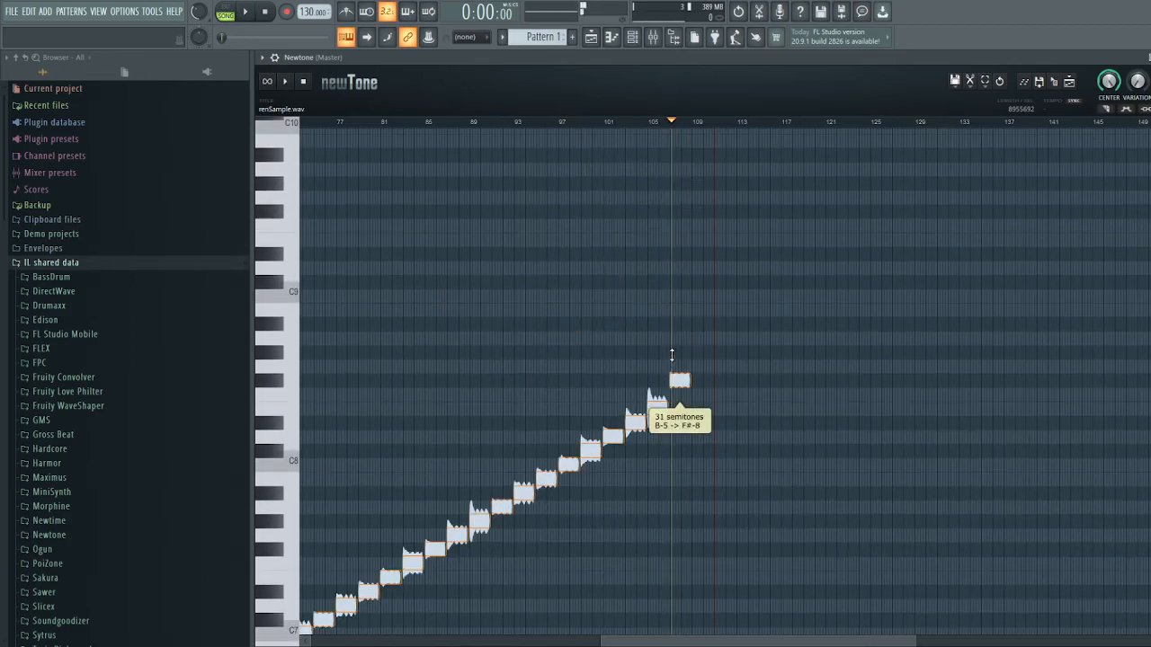
{"action": "left_click_drag", "start_coordinate": [721, 450], "coordinate": [695, 192]}
{"action": "left_click_drag", "start_coordinate": [675, 553], "coordinate": [679, 396]}
{"action": "scroll", "coordinate": [726, 124], "scroll_direction": "down", "scroll_amount": 6}
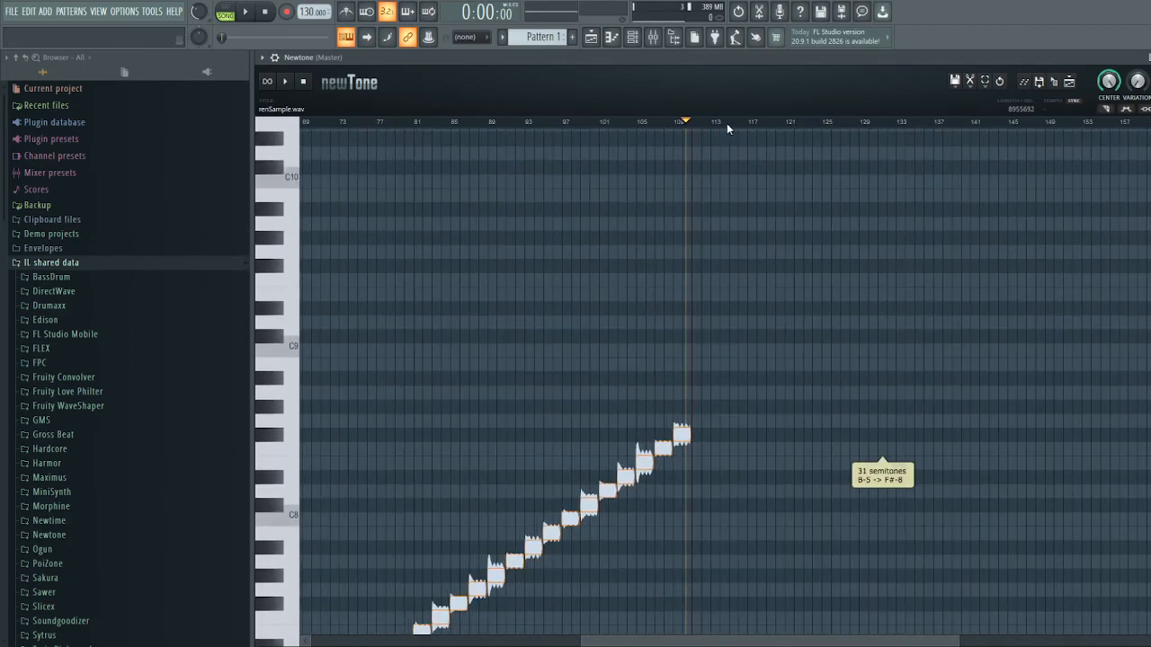
Select every slice in the chromatic run and lower them together by two octaves, starting at C2 and ending at F#6
{"action": "left_click_drag", "start_coordinate": [686, 323], "coordinate": [696, 223]}
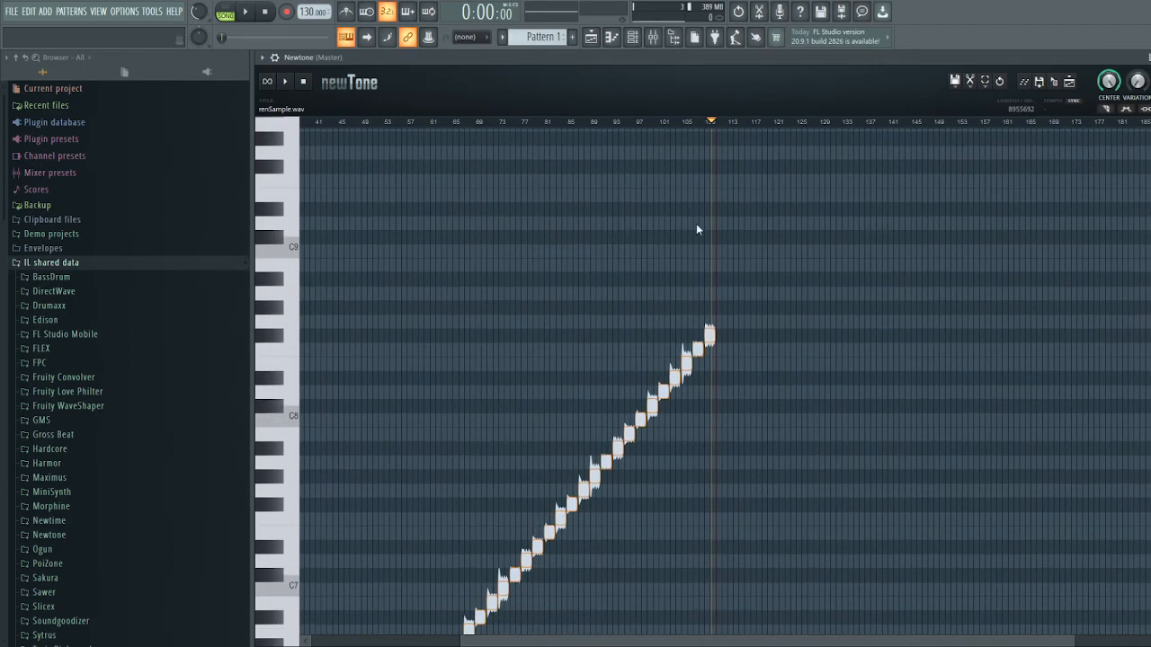
{"action": "left_click", "coordinate": [709, 336]}
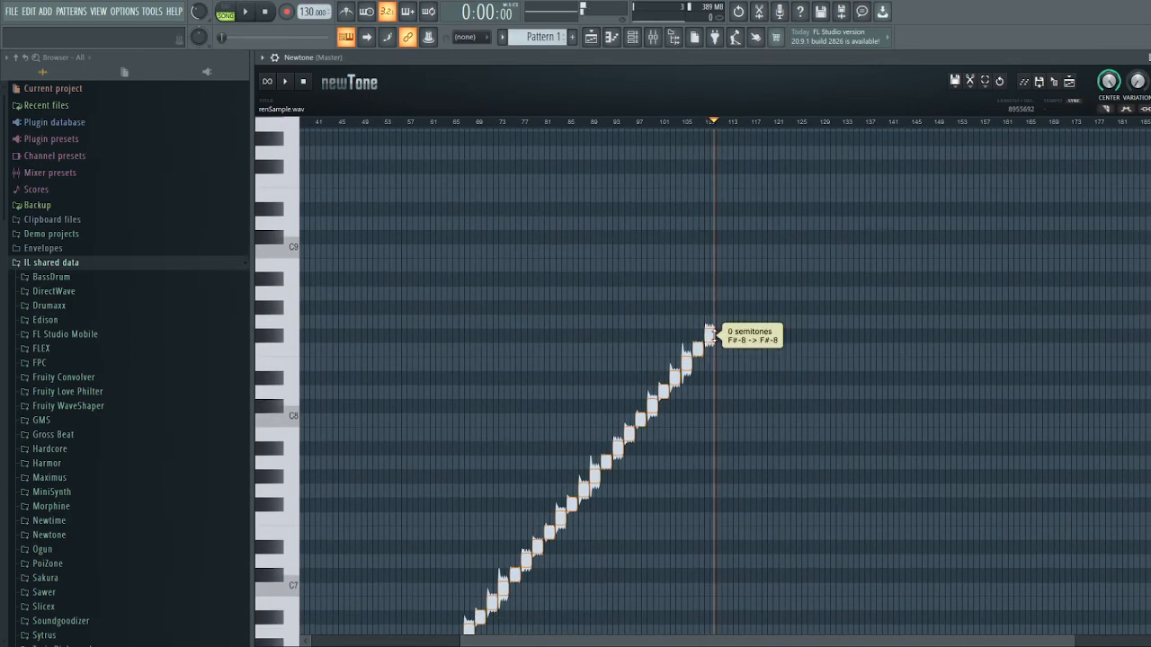
{"action": "left_click_drag", "start_coordinate": [730, 443], "coordinate": [939, 126]}
{"action": "left_click_drag", "start_coordinate": [832, 418], "coordinate": [814, 185]}
{"action": "left_click_drag", "start_coordinate": [711, 575], "coordinate": [589, 403]}
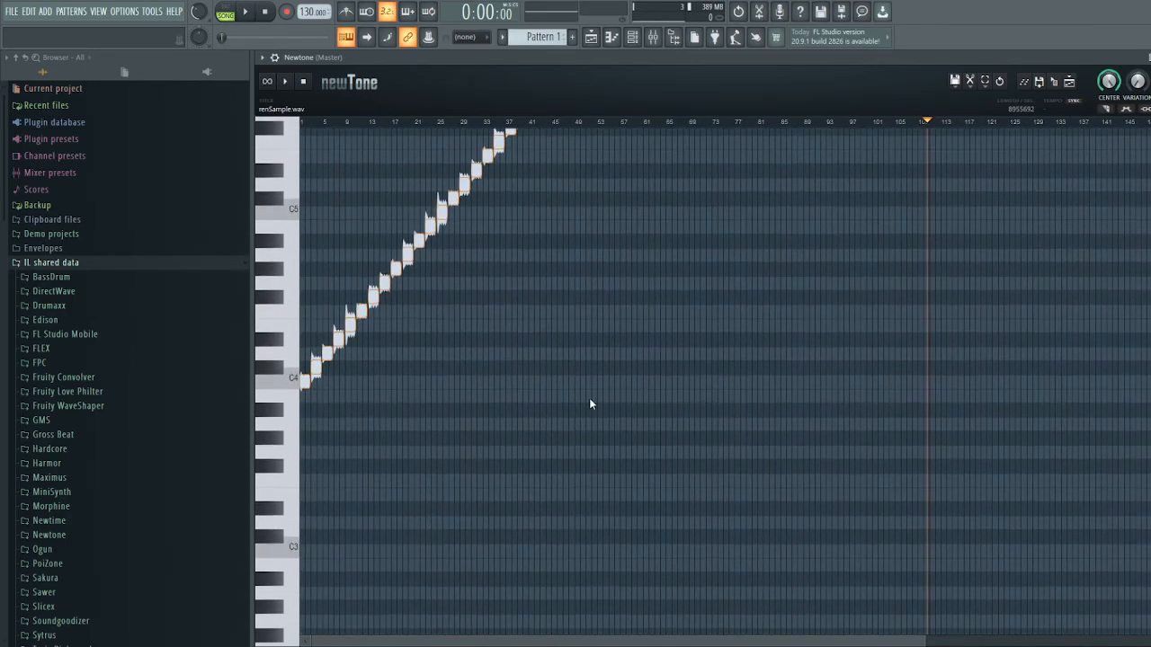
{"action": "left_click_drag", "start_coordinate": [471, 462], "coordinate": [308, 577]}
{"action": "left_click_drag", "start_coordinate": [682, 346], "coordinate": [689, 591]}
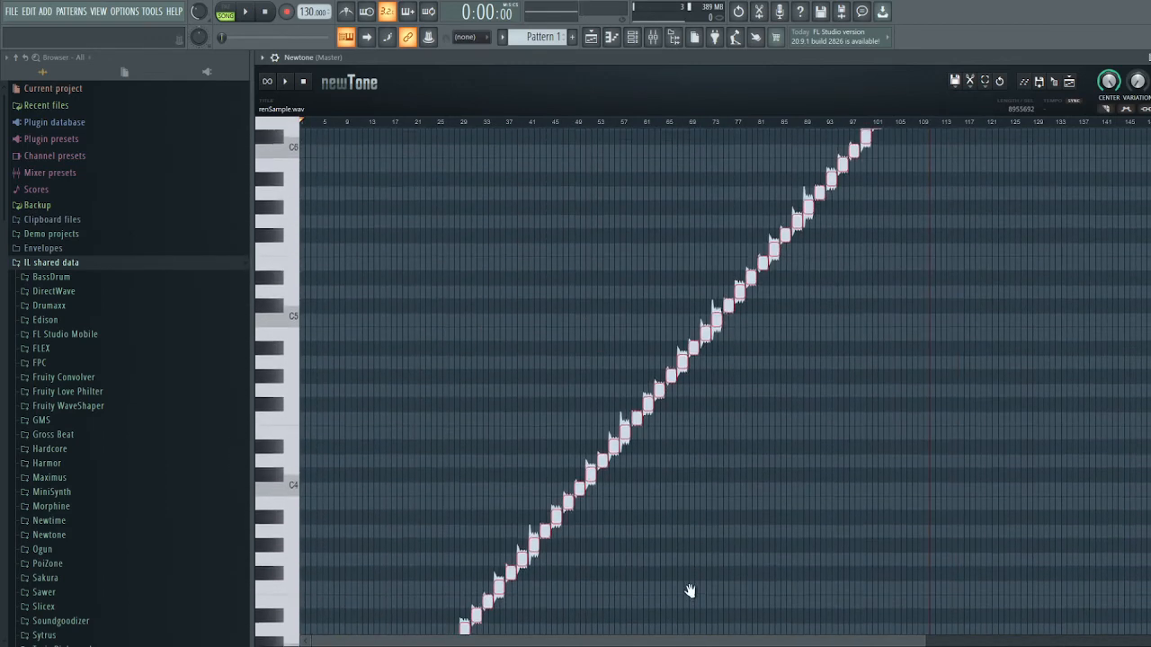
{"action": "left_click_drag", "start_coordinate": [926, 333], "coordinate": [920, 502]}
{"action": "left_click_drag", "start_coordinate": [1020, 362], "coordinate": [1007, 419]}
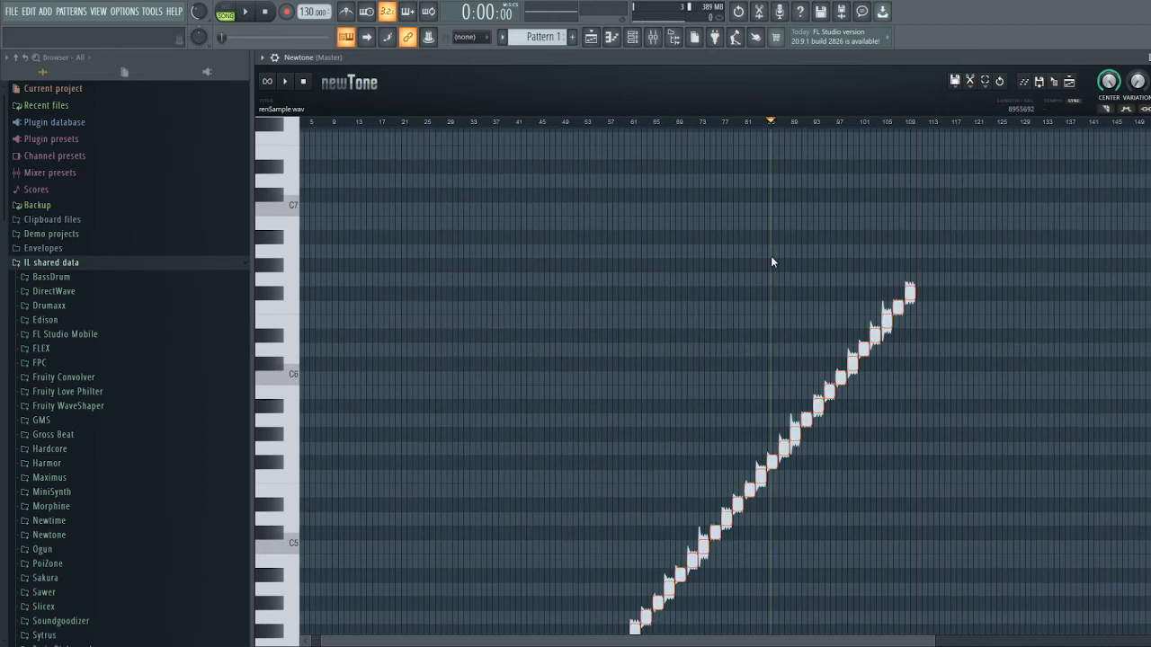
Check the pitches of the highest and lowest slices in the transposed run
{"action": "left_click_drag", "start_coordinate": [908, 292], "coordinate": [909, 293]}
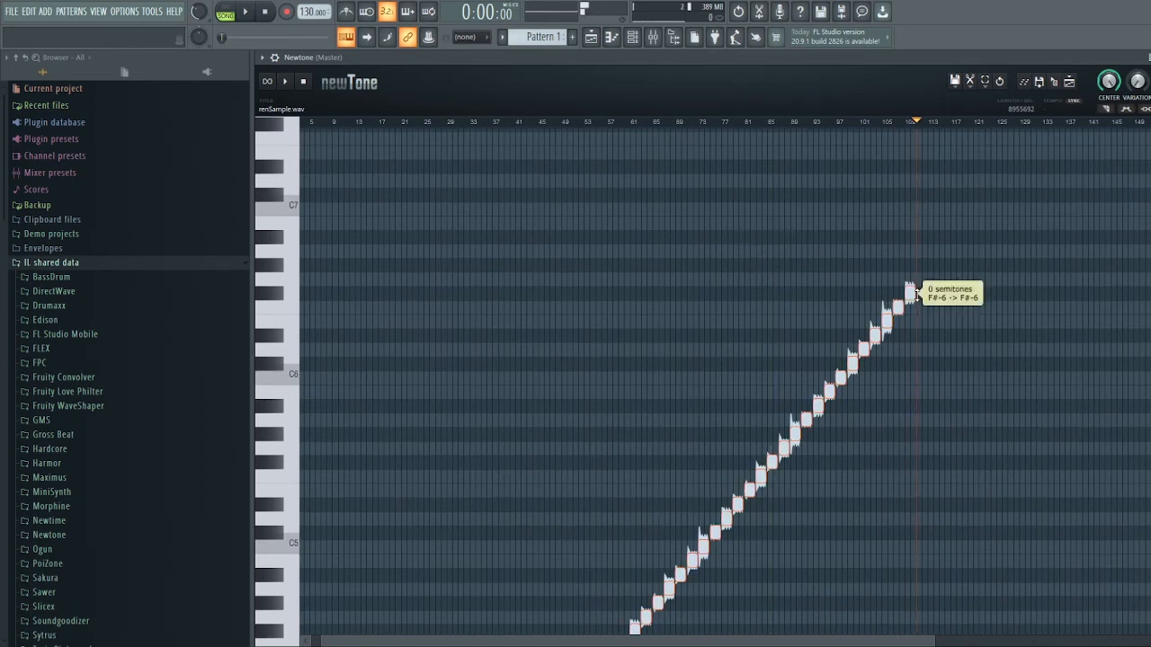
{"action": "scroll", "coordinate": [1046, 159], "scroll_direction": "down", "scroll_amount": 10}
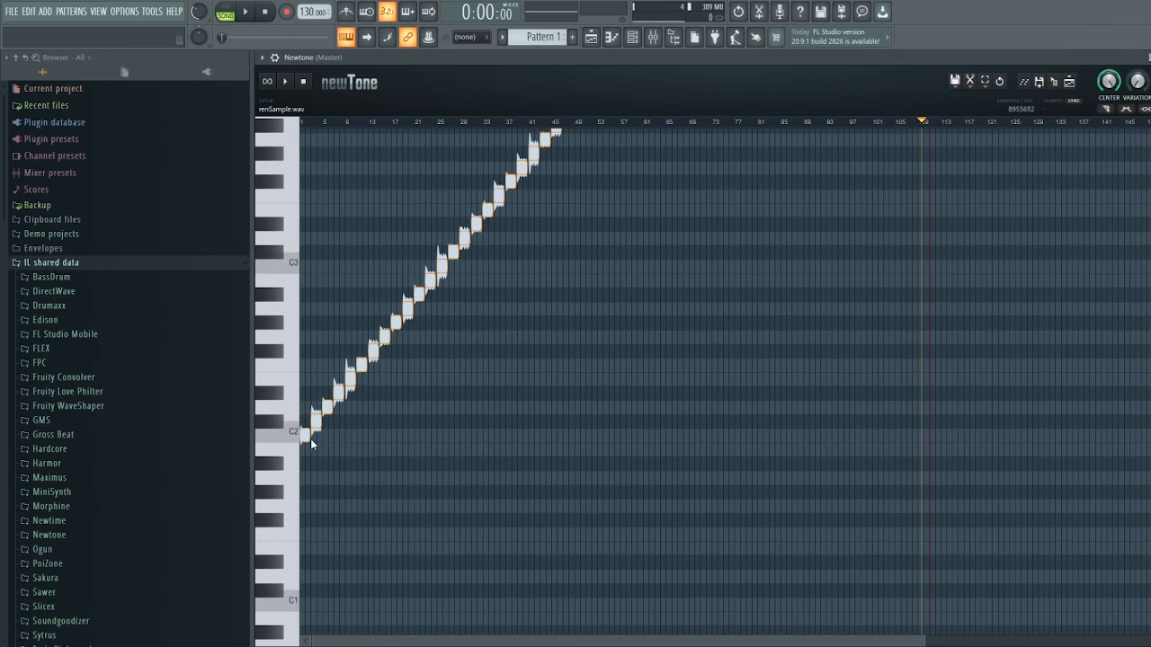
{"action": "left_click", "coordinate": [310, 439]}
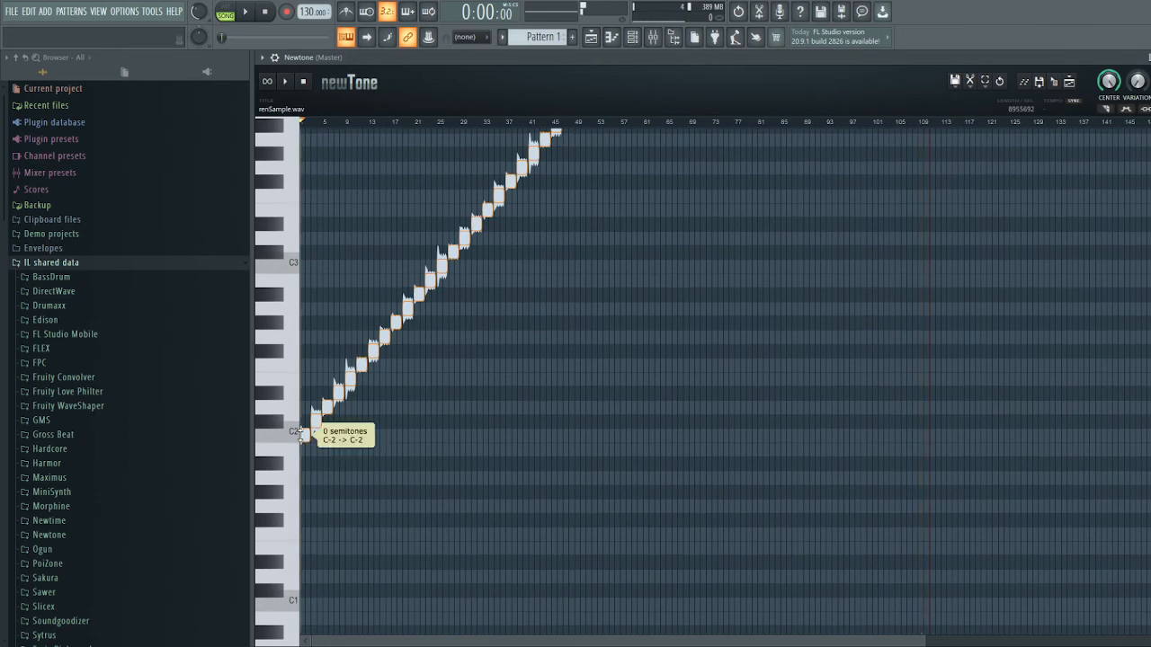
{"action": "scroll", "coordinate": [493, 610], "scroll_direction": "up", "scroll_amount": 2}
{"action": "scroll", "coordinate": [668, 553], "scroll_direction": "up", "scroll_amount": 3}
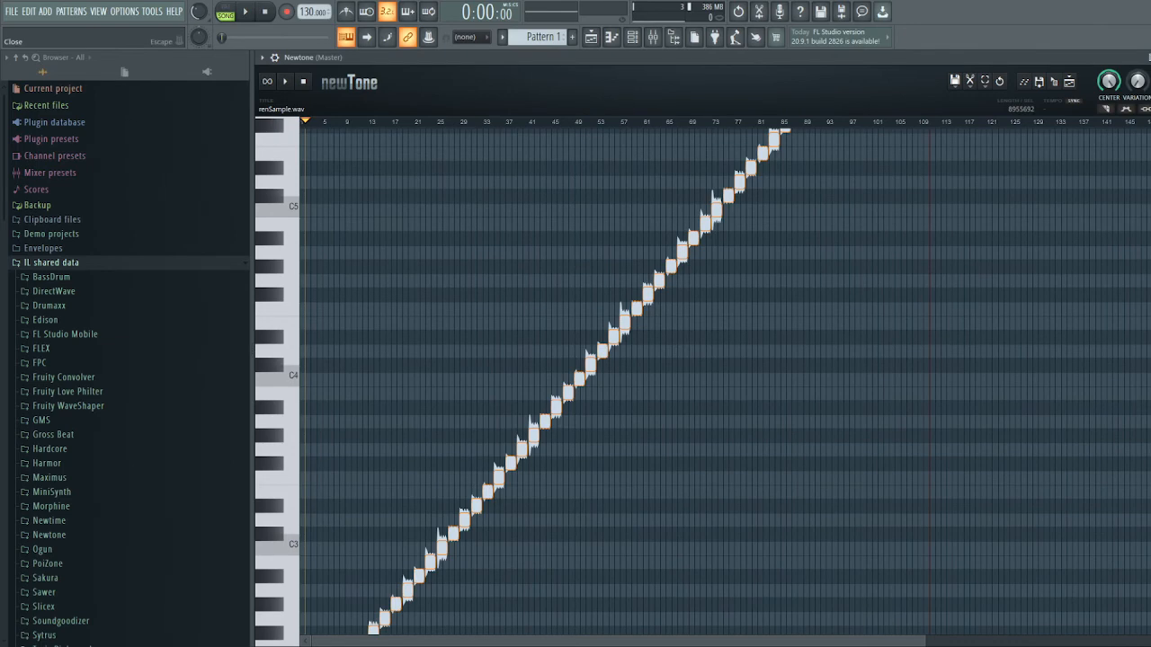
Mute the renSample track in the playlist and add a new empty pattern, Pattern 2
{"action": "key", "text": "Escape"}
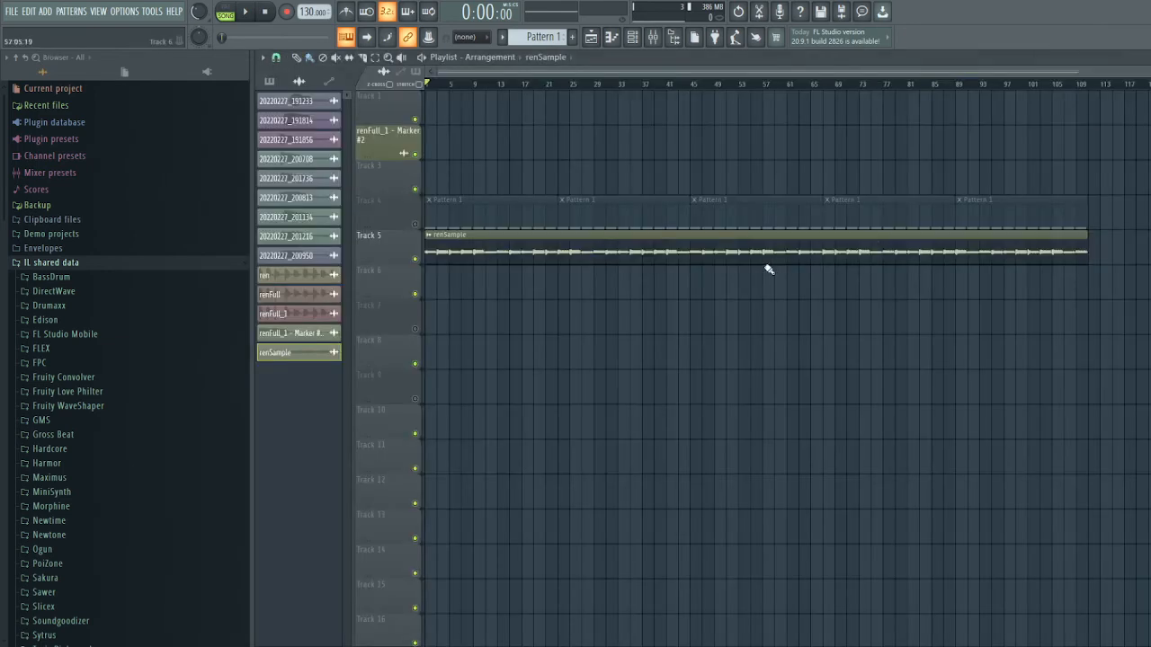
{"action": "left_click", "coordinate": [415, 258]}
{"action": "left_click", "coordinate": [269, 81]}
{"action": "left_click", "coordinate": [287, 105]}
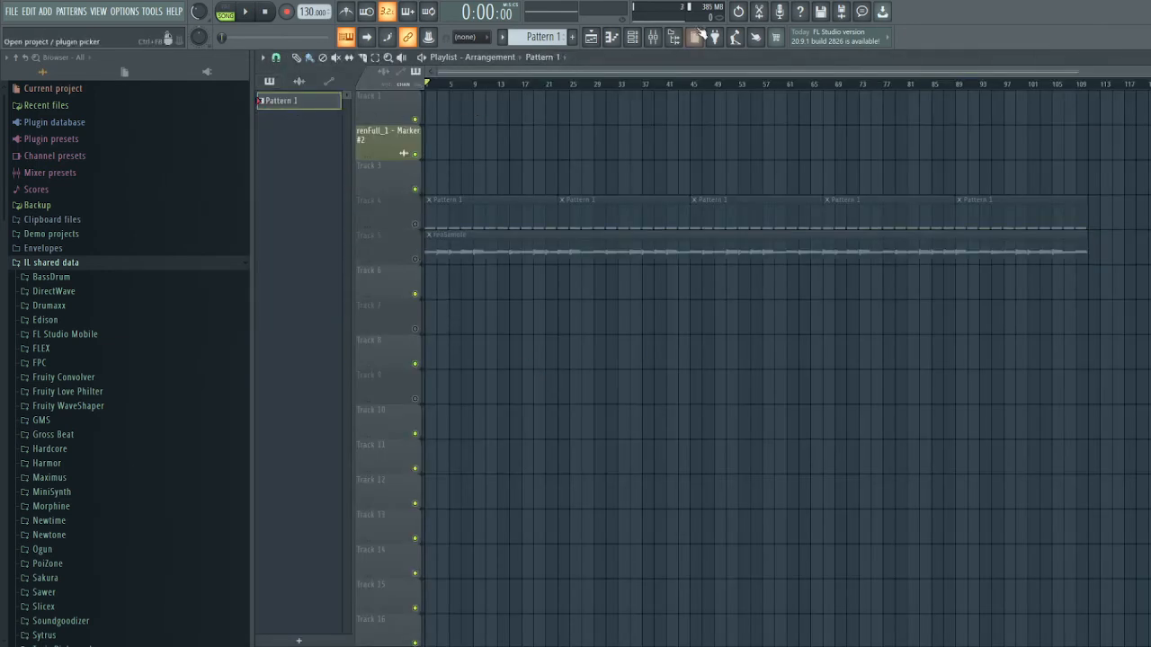
{"action": "left_click", "coordinate": [298, 641]}
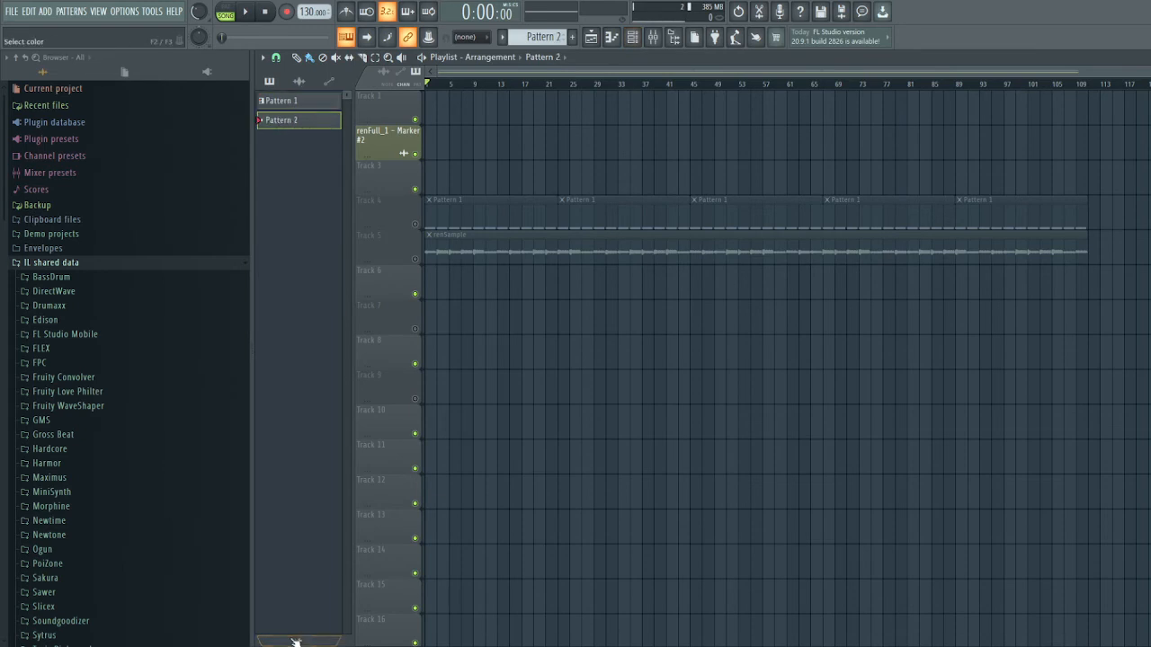
Replace the 808 Clap channel with Slicex and load the pitched renSample_1 audio into it
{"action": "left_click", "coordinate": [632, 39]}
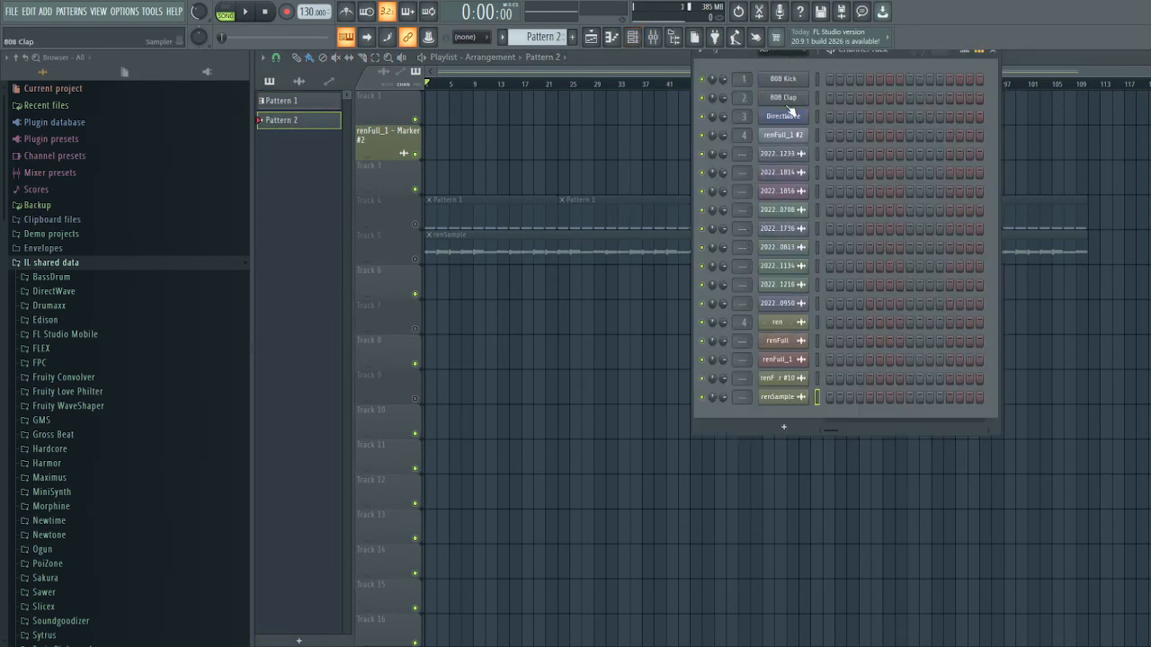
{"action": "left_click", "coordinate": [787, 101]}
{"action": "left_click", "coordinate": [960, 241]}
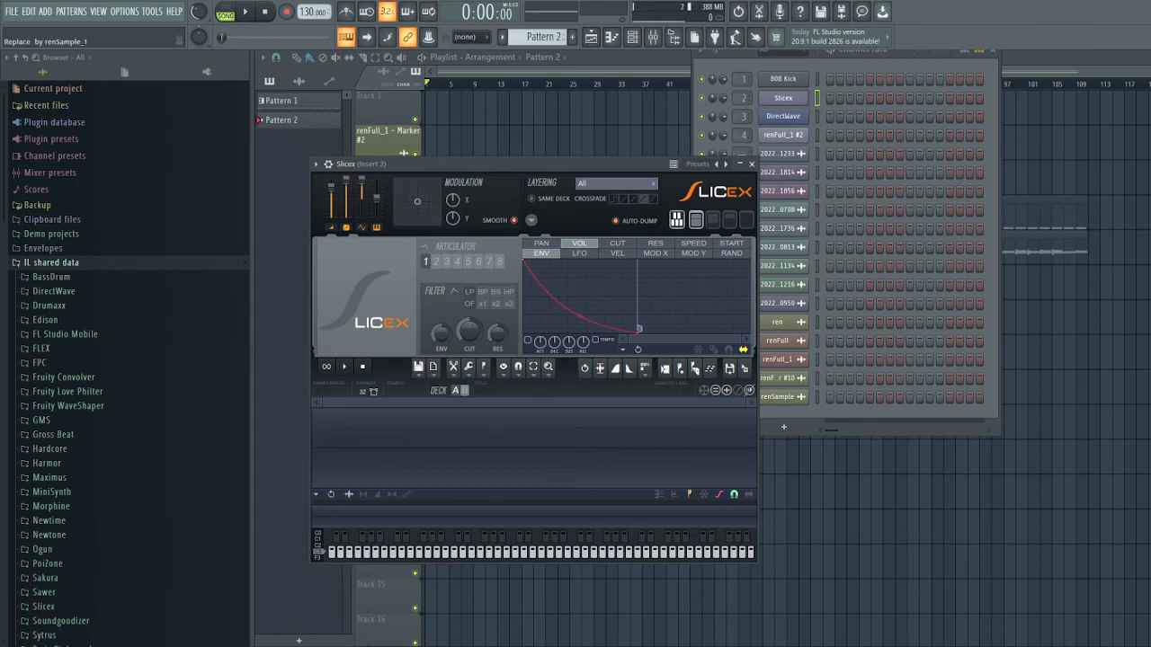
{"action": "left_click_drag", "start_coordinate": [385, 445], "coordinate": [385, 423]}
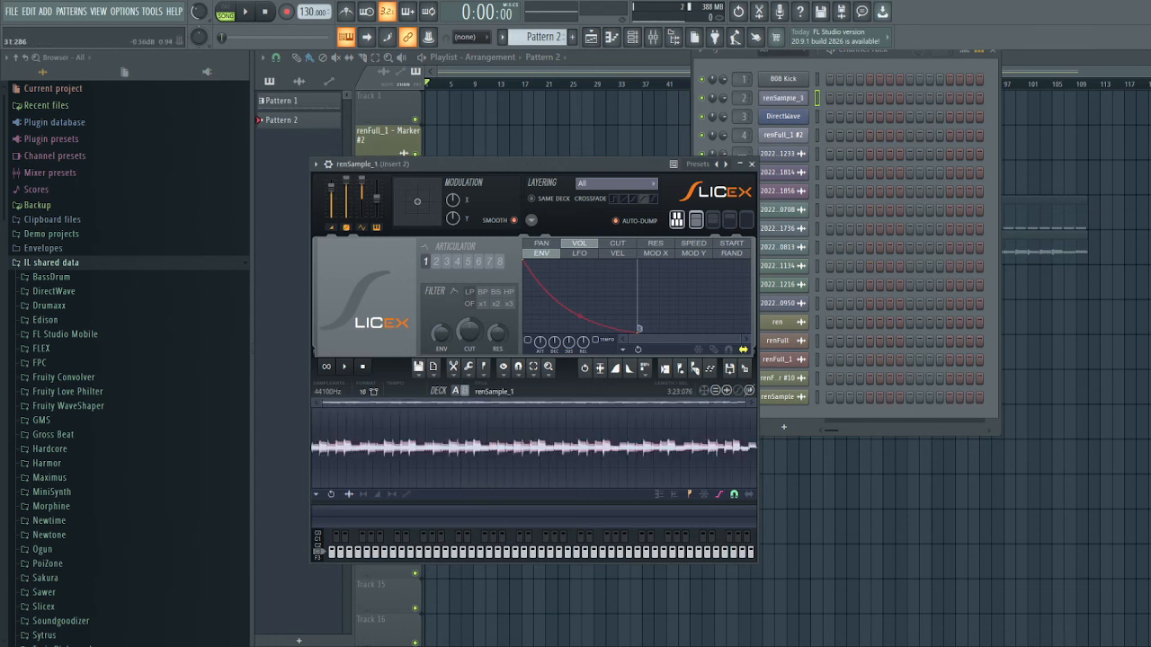
Slice the loaded renSample_1 into note markers and inspect them along the waveform
{"action": "left_click", "coordinate": [719, 378]}
{"action": "scroll", "coordinate": [387, 454], "scroll_direction": "up", "scroll_amount": 5}
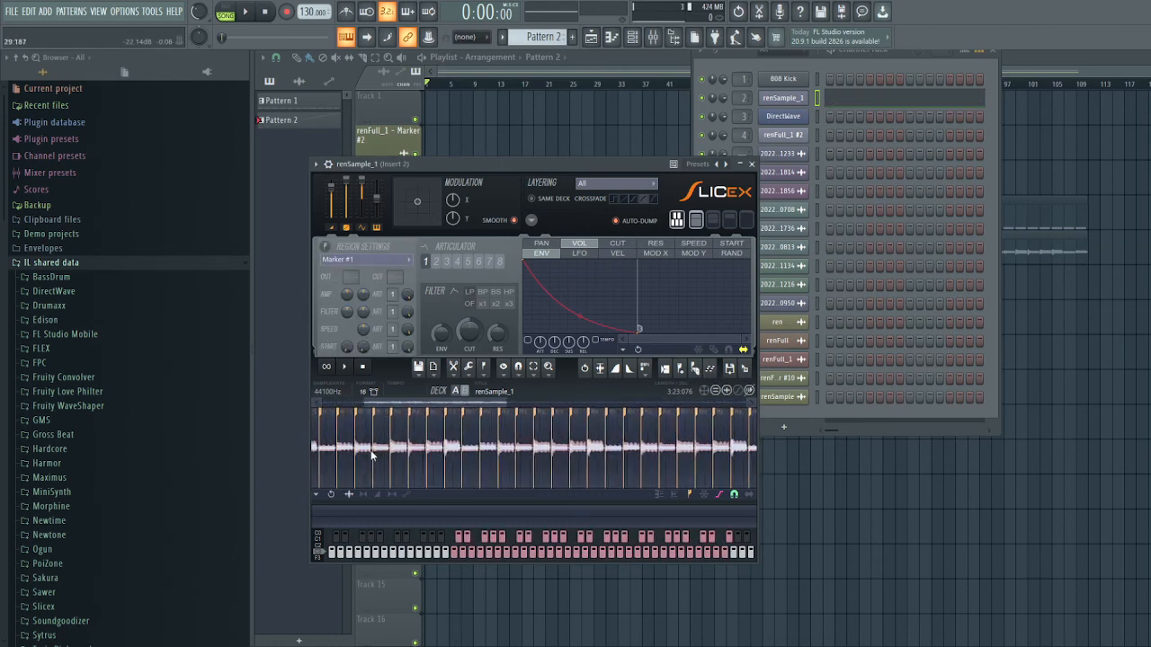
{"action": "scroll", "coordinate": [375, 451], "scroll_direction": "up", "scroll_amount": 4}
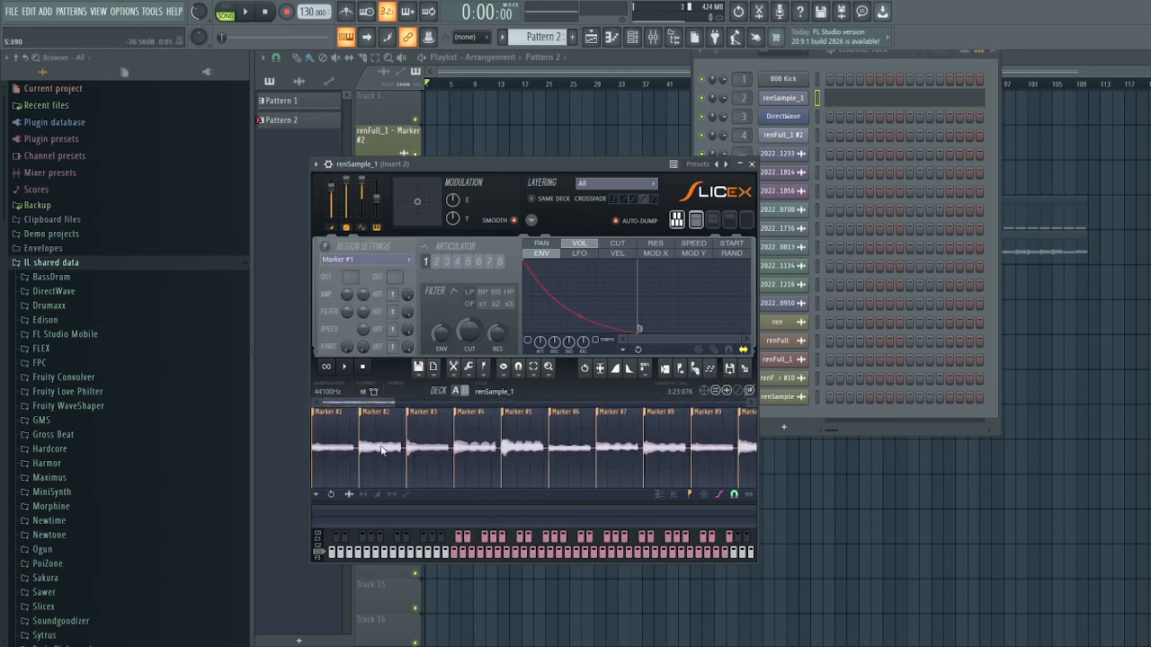
{"action": "scroll", "coordinate": [375, 452], "scroll_direction": "down", "scroll_amount": 8}
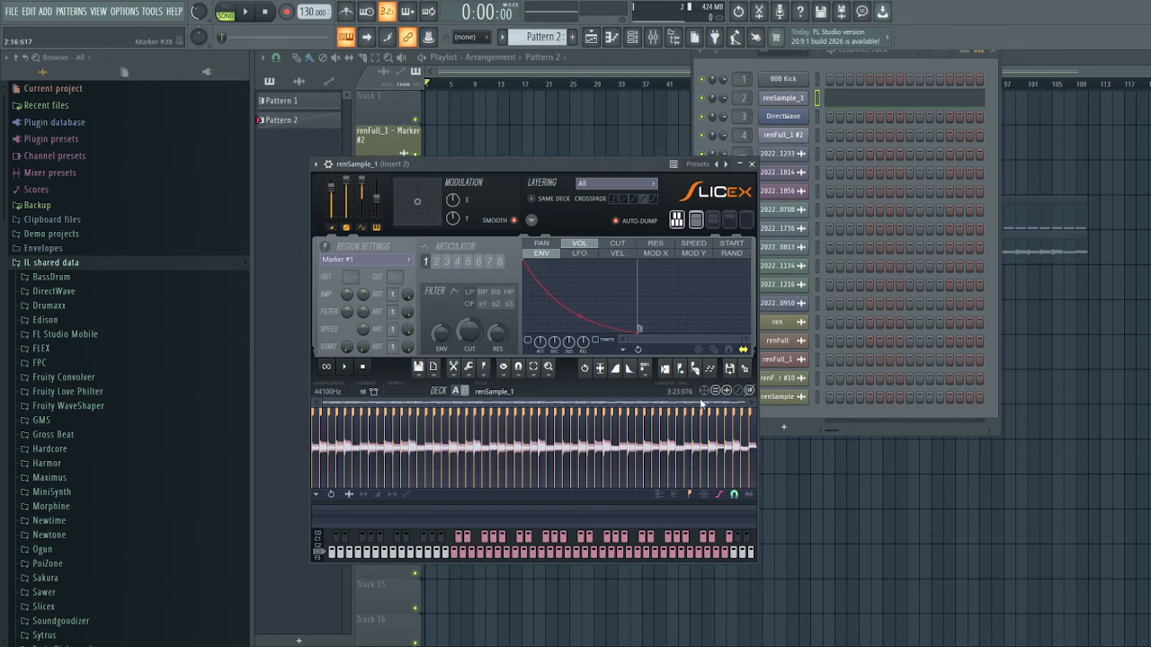
Audition the renSample_1 slices one after another across the Slicex keyboard
{"action": "left_click", "coordinate": [456, 553]}
{"action": "left_click", "coordinate": [461, 540]}
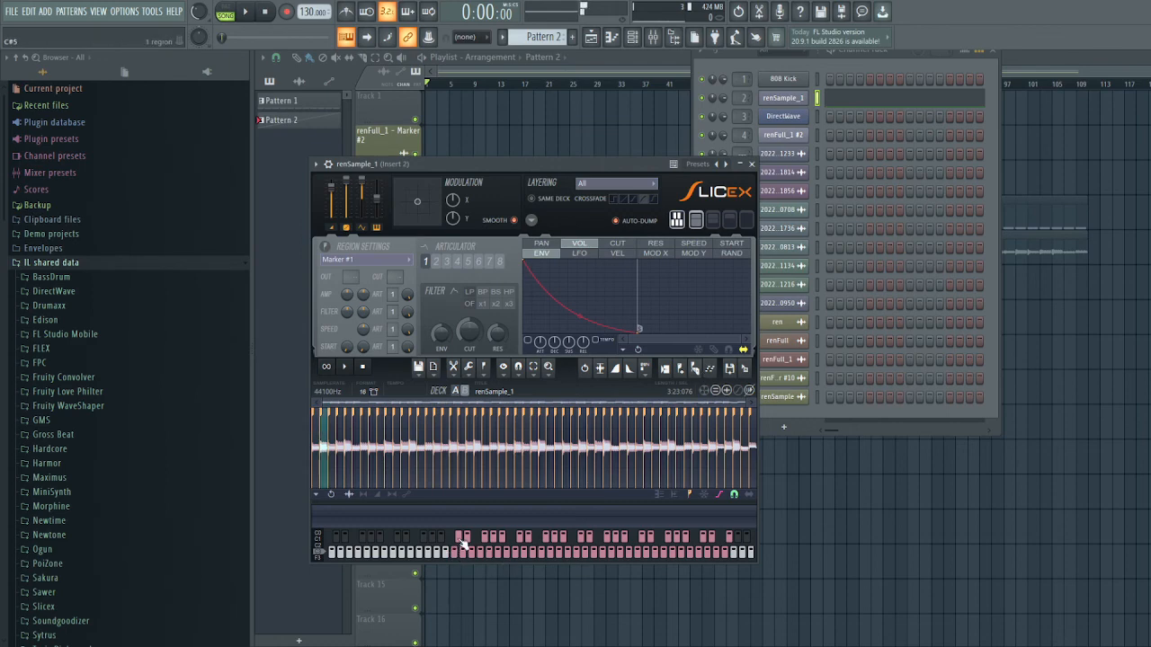
{"action": "left_click_drag", "start_coordinate": [460, 540], "coordinate": [731, 540]}
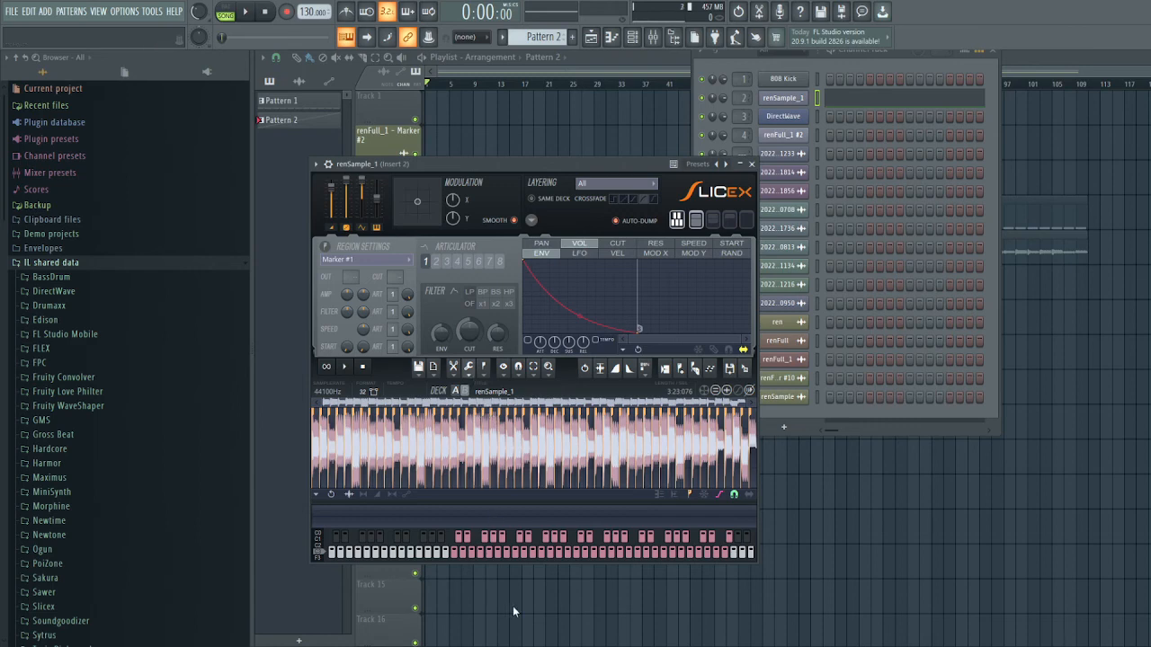
{"action": "scroll", "coordinate": [472, 440], "scroll_direction": "up", "scroll_amount": 5}
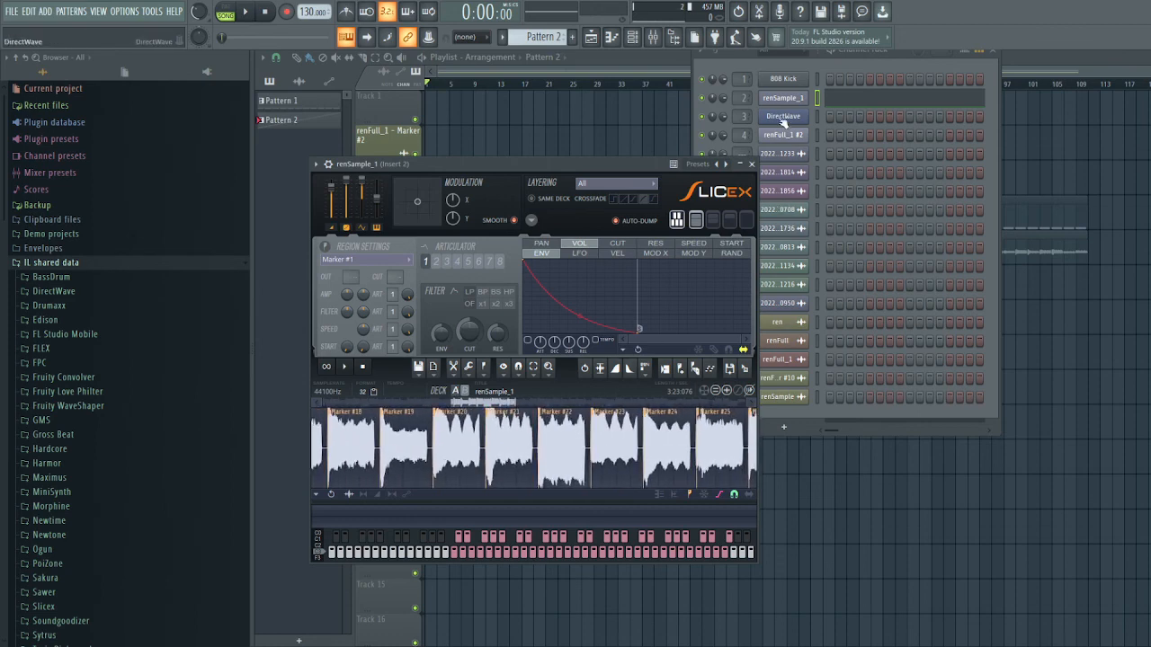
Clear the dumped marker notes from renSample_1's piano roll and audition the marker keys
{"action": "left_click", "coordinate": [836, 97]}
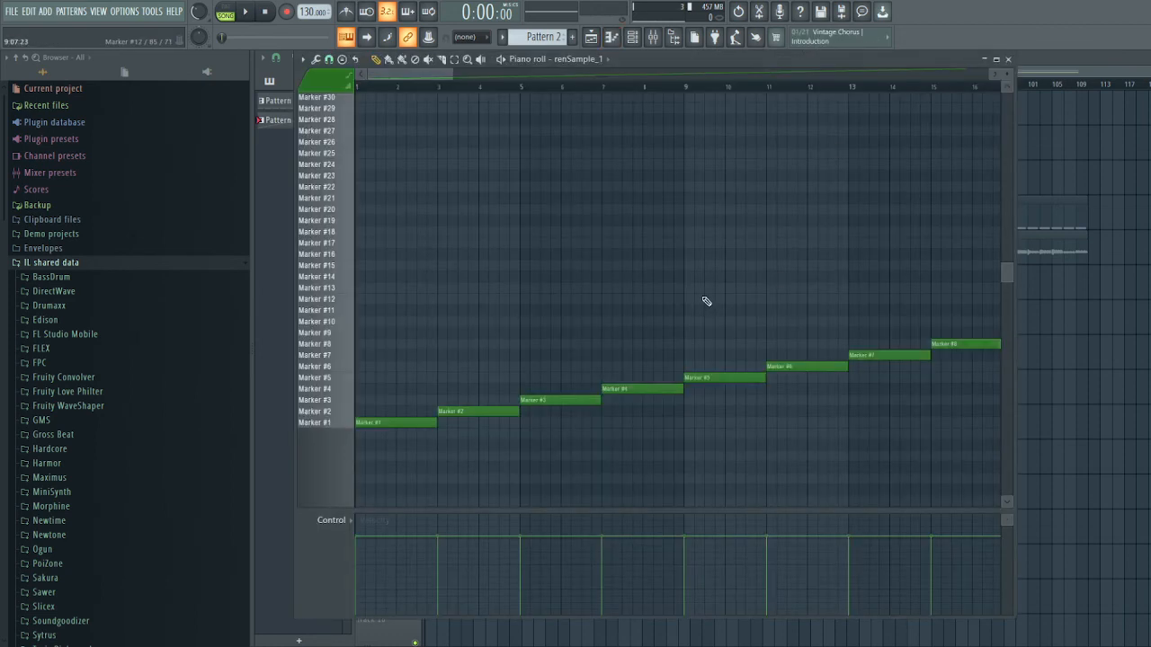
{"action": "scroll", "coordinate": [683, 405], "scroll_direction": "up", "scroll_amount": 6}
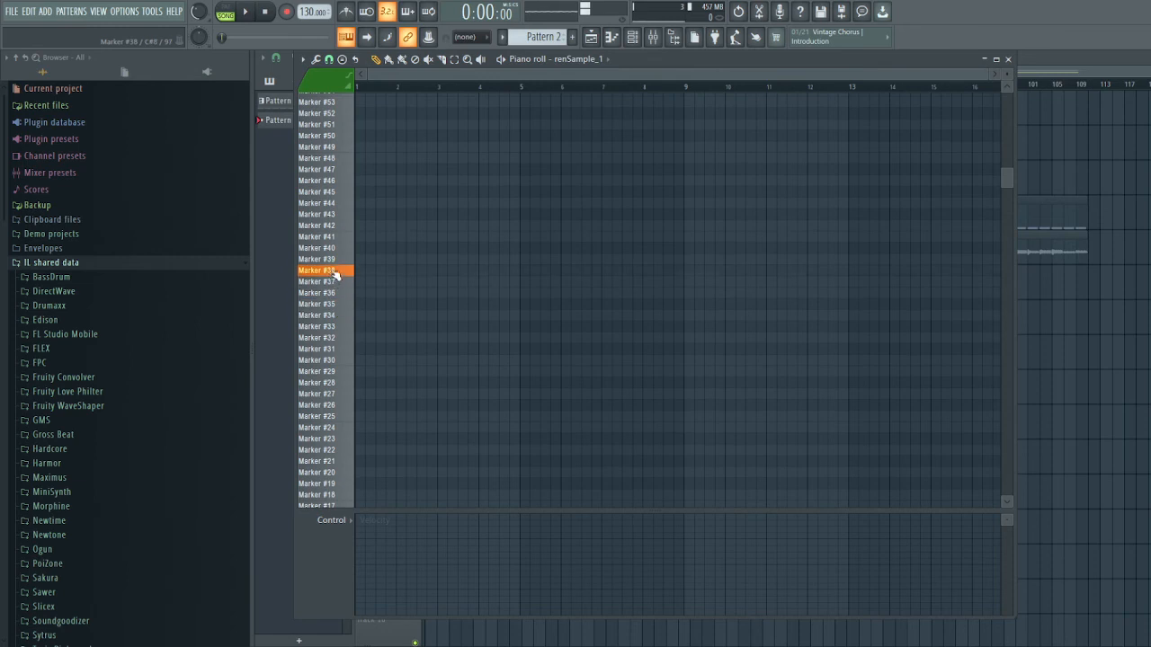
{"action": "left_click", "coordinate": [357, 169]}
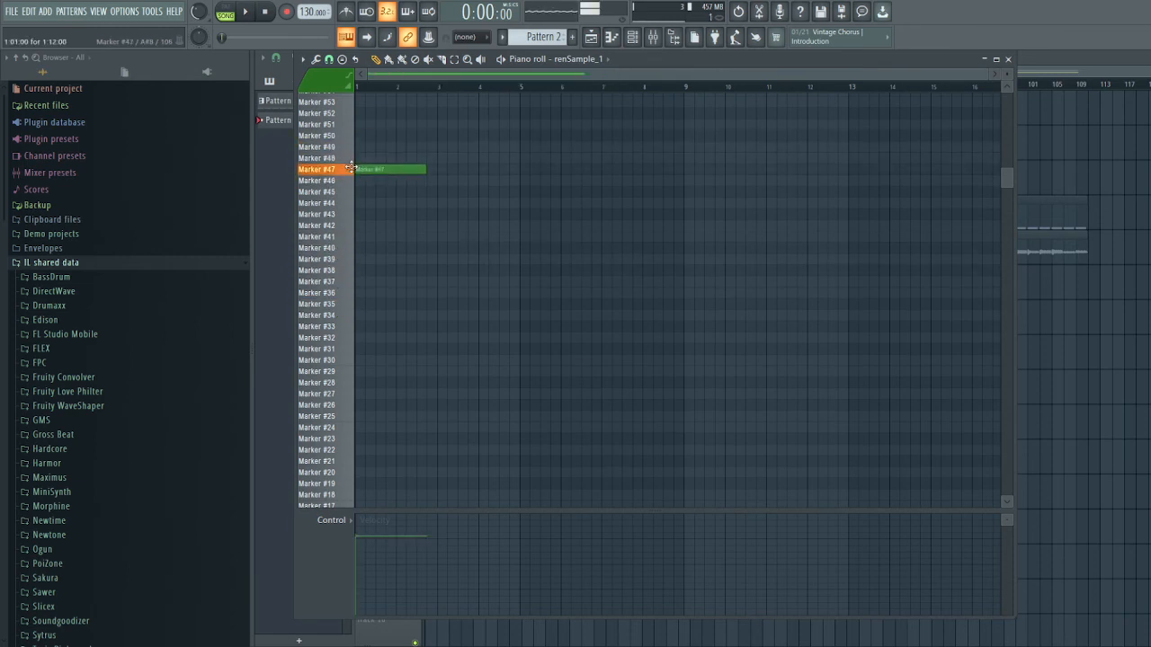
{"action": "mouse_move", "coordinate": [350, 169]}
{"action": "left_mouse_down"}
{"action": "mouse_move", "coordinate": [342, 534]}
{"action": "mouse_move", "coordinate": [327, 81]}
{"action": "left_mouse_up"}
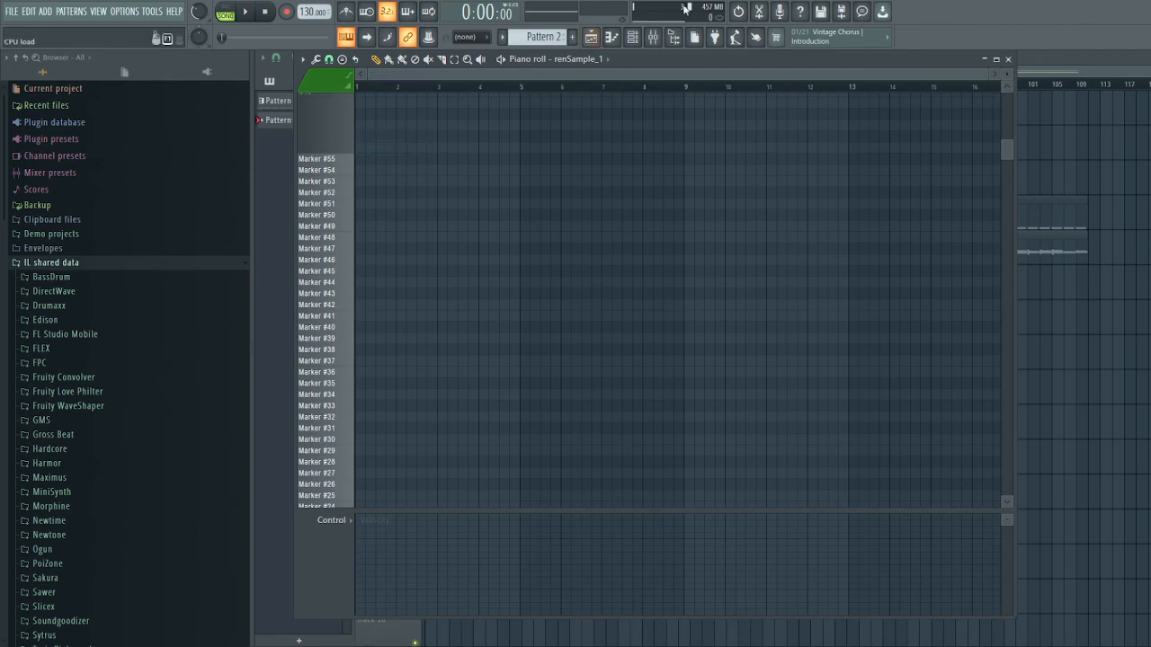
Compare renSample_1's slices and key mapping in Slicex with the marker keys in the piano roll
{"action": "left_click", "coordinate": [632, 37]}
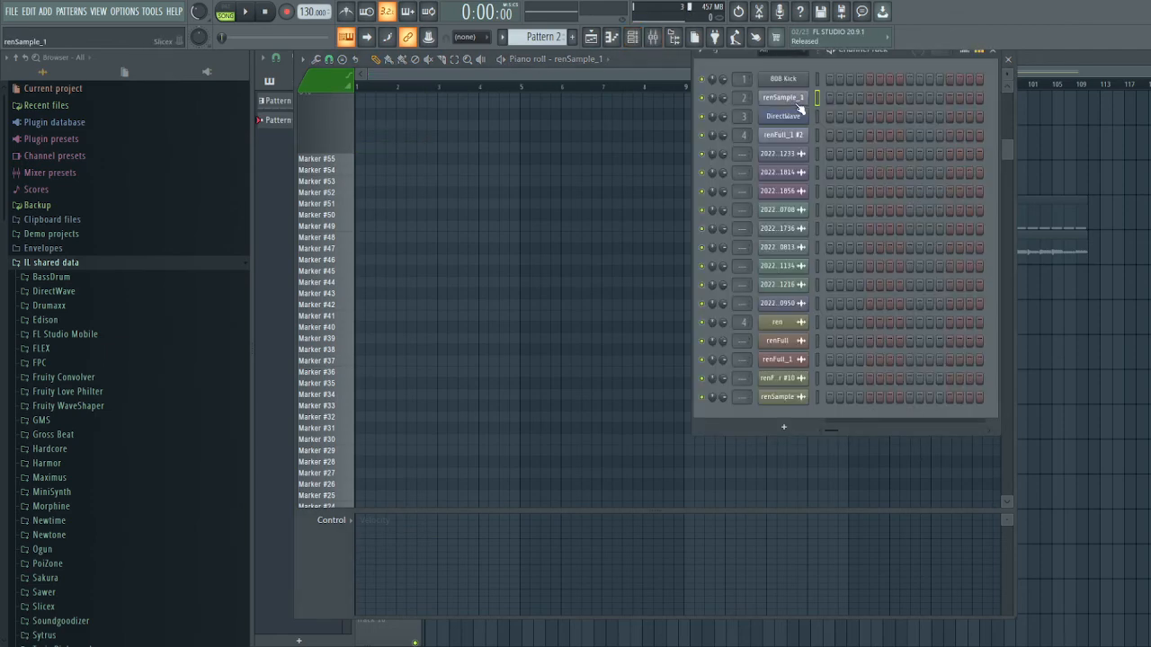
{"action": "left_click", "coordinate": [795, 100]}
{"action": "scroll", "coordinate": [456, 437], "scroll_direction": "down", "scroll_amount": 5}
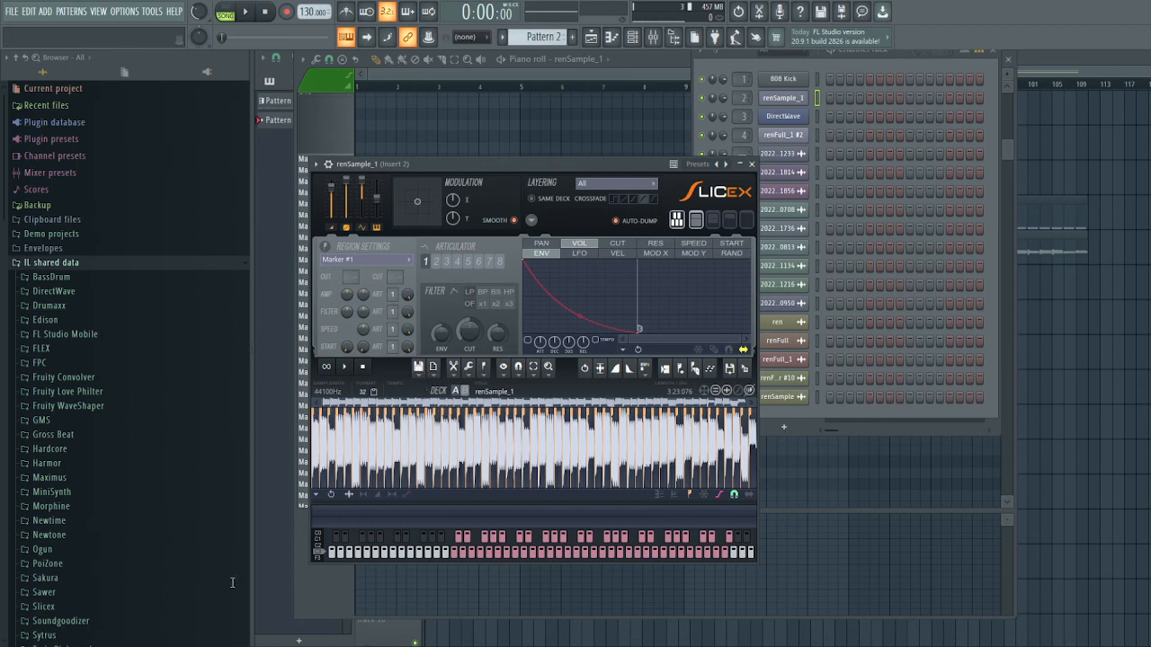
{"action": "left_click", "coordinate": [752, 166]}
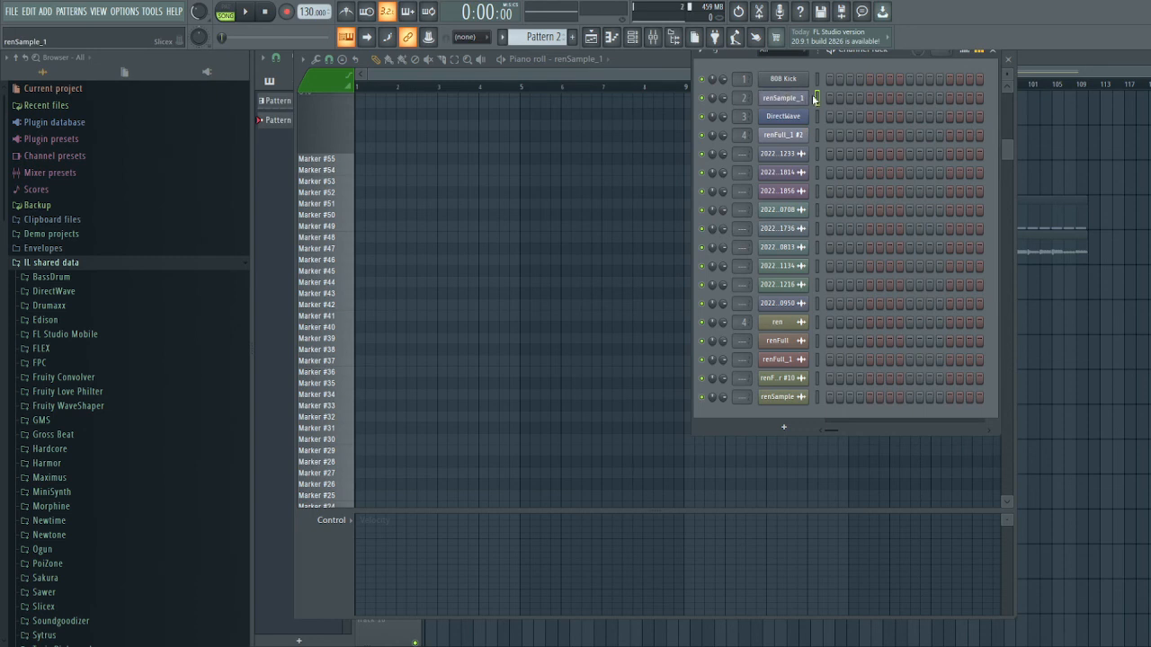
{"action": "key", "text": "F7"}
{"action": "key", "text": "F7"}
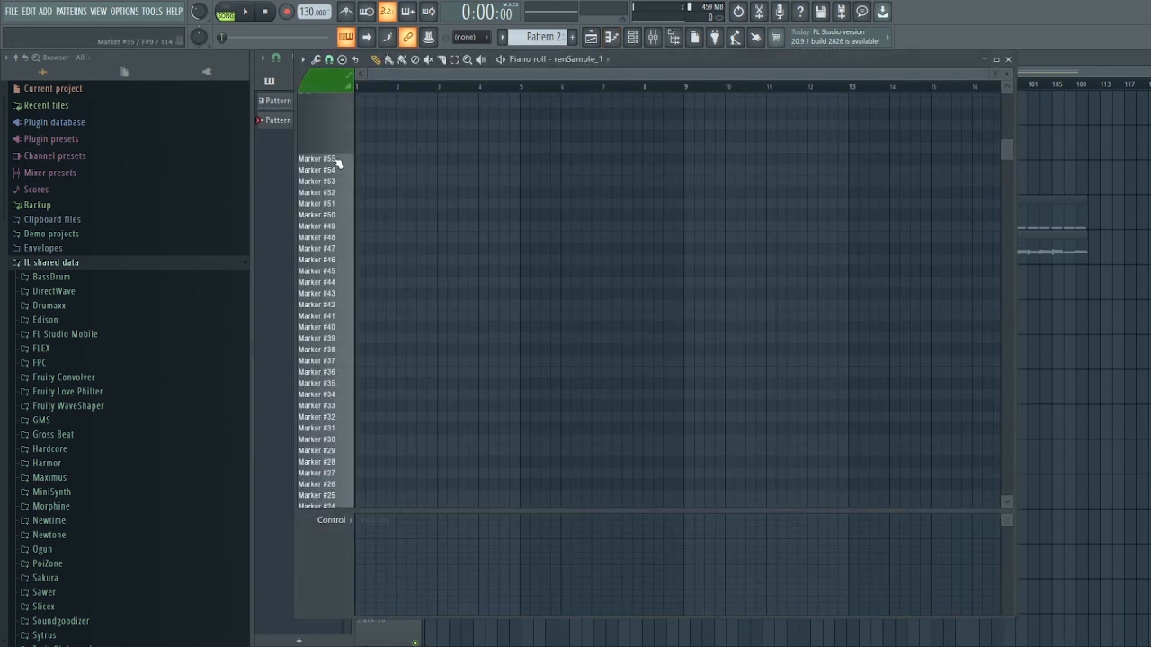
{"action": "left_click", "coordinate": [632, 37]}
{"action": "left_click", "coordinate": [784, 98]}
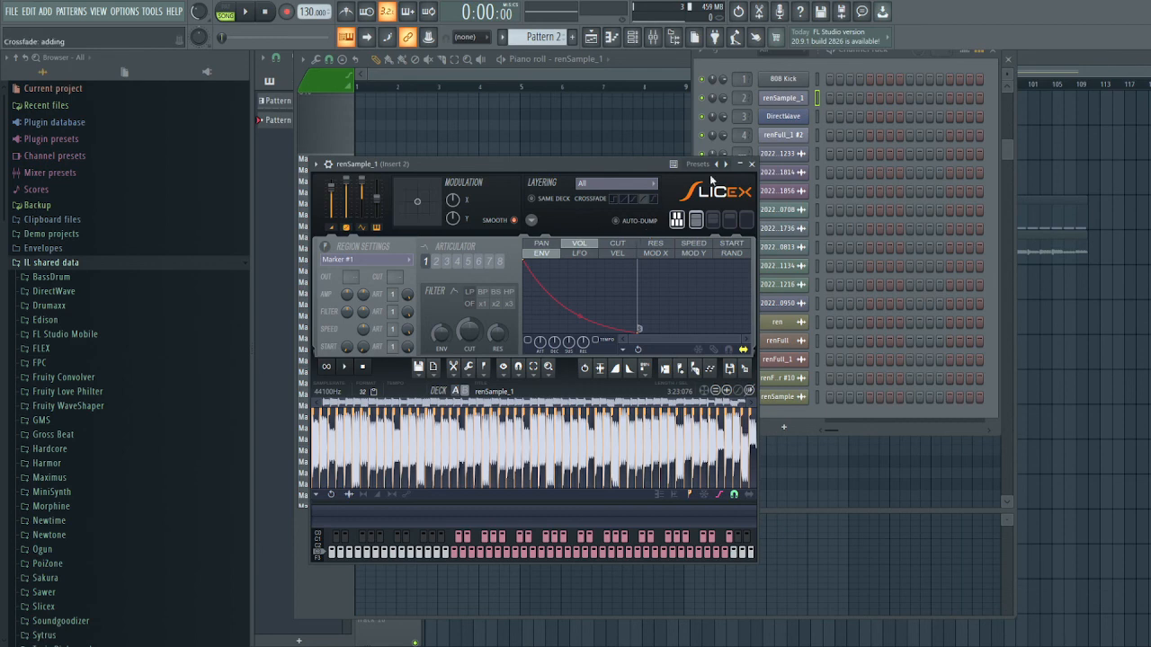
{"action": "left_click", "coordinate": [752, 163]}
{"action": "left_click_drag", "start_coordinate": [582, 262], "coordinate": [566, 109]}
{"action": "left_click", "coordinate": [334, 209]}
{"action": "scroll", "coordinate": [406, 312], "scroll_direction": "up", "scroll_amount": 5}
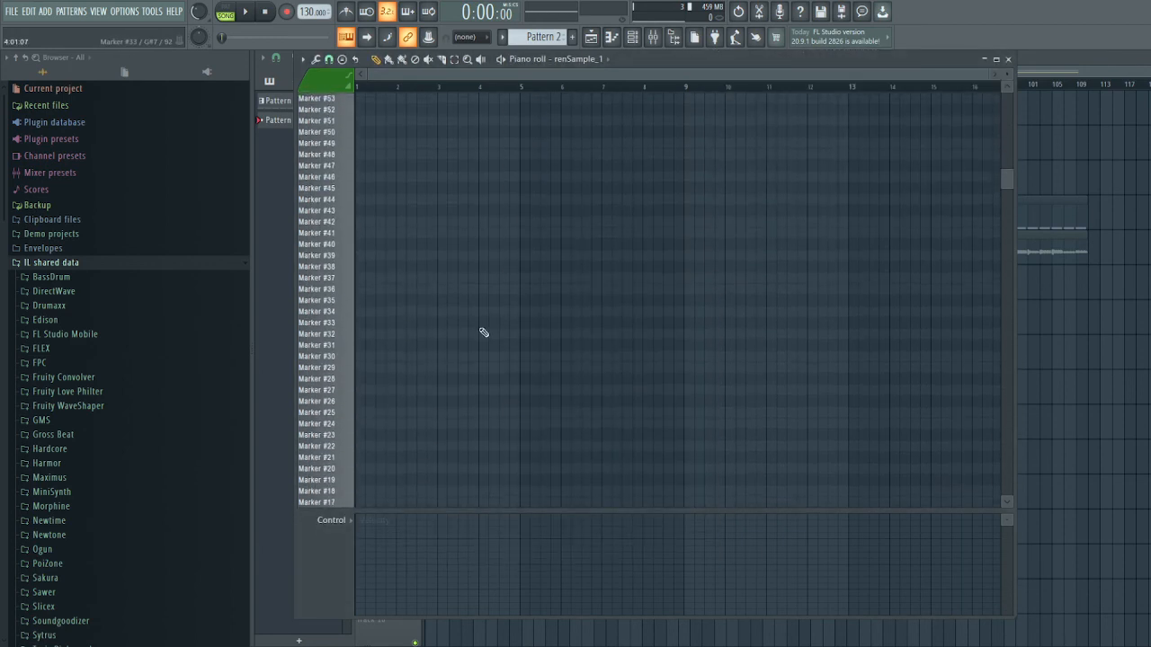
{"action": "left_click", "coordinate": [631, 37]}
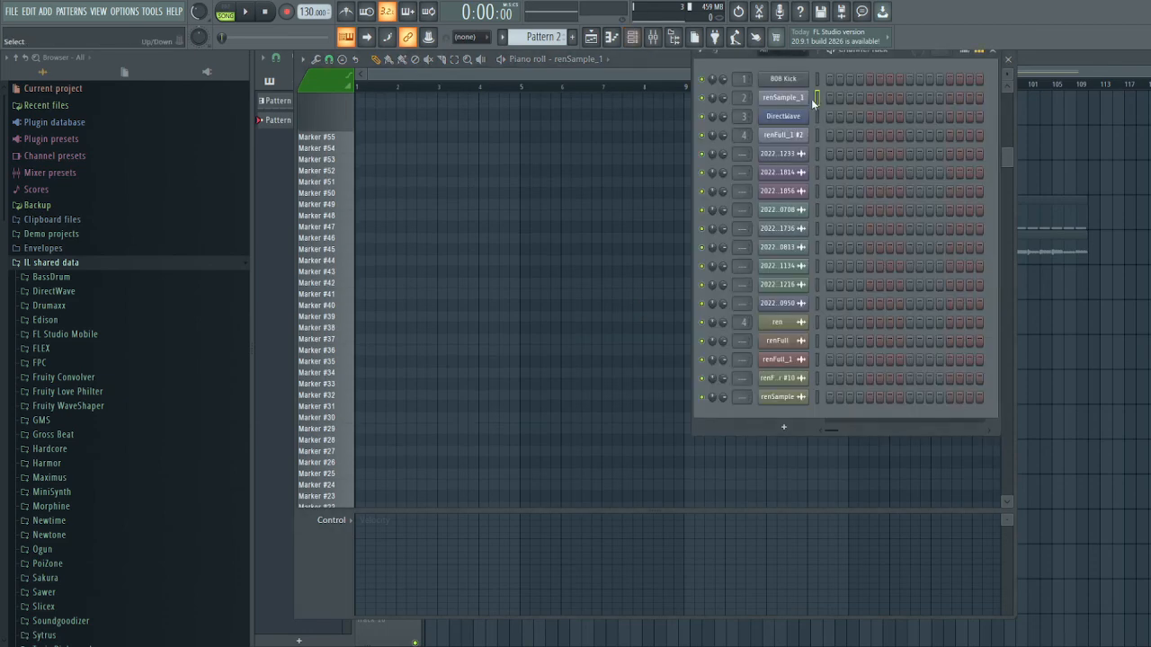
{"action": "left_click", "coordinate": [782, 97]}
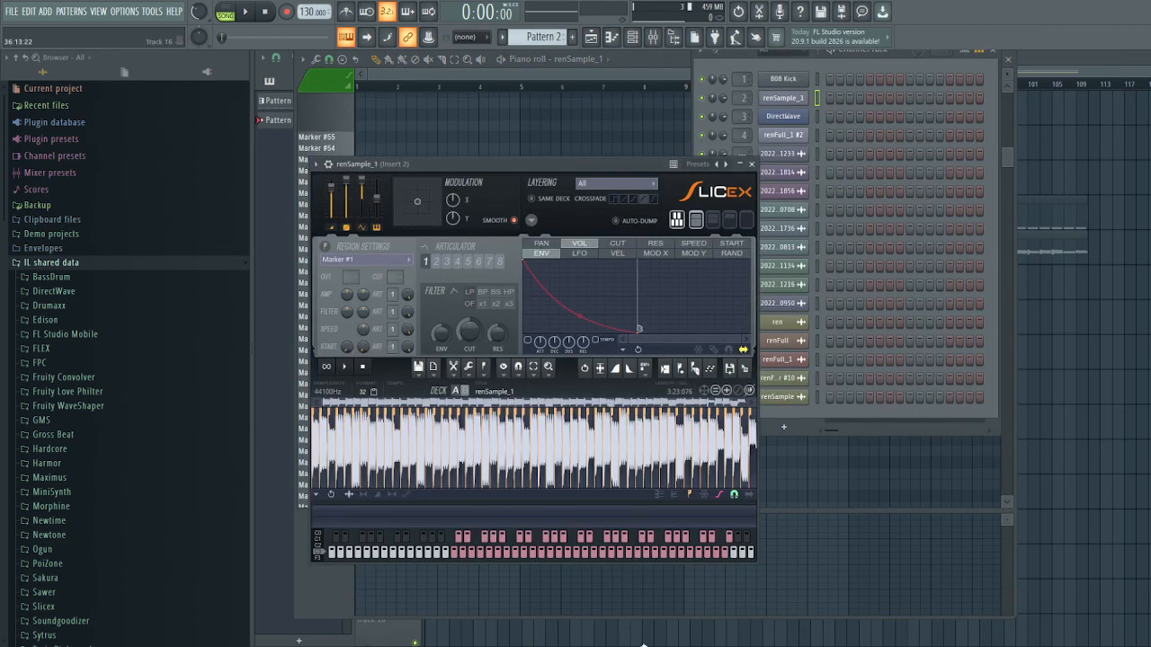
{"action": "left_click", "coordinate": [753, 165]}
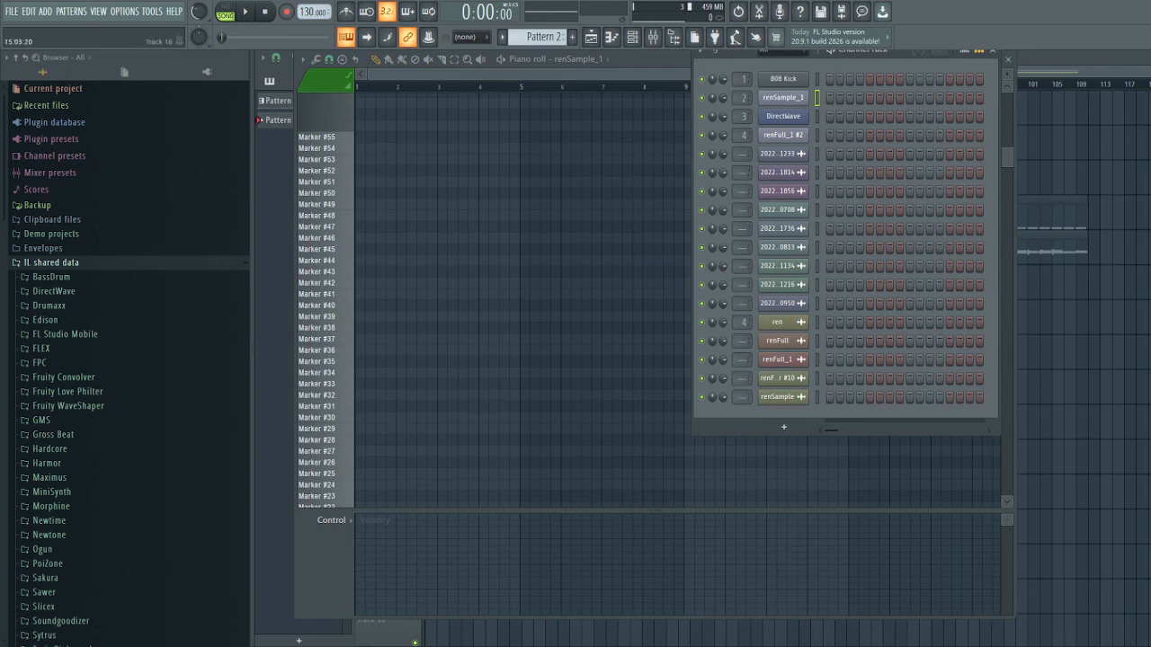